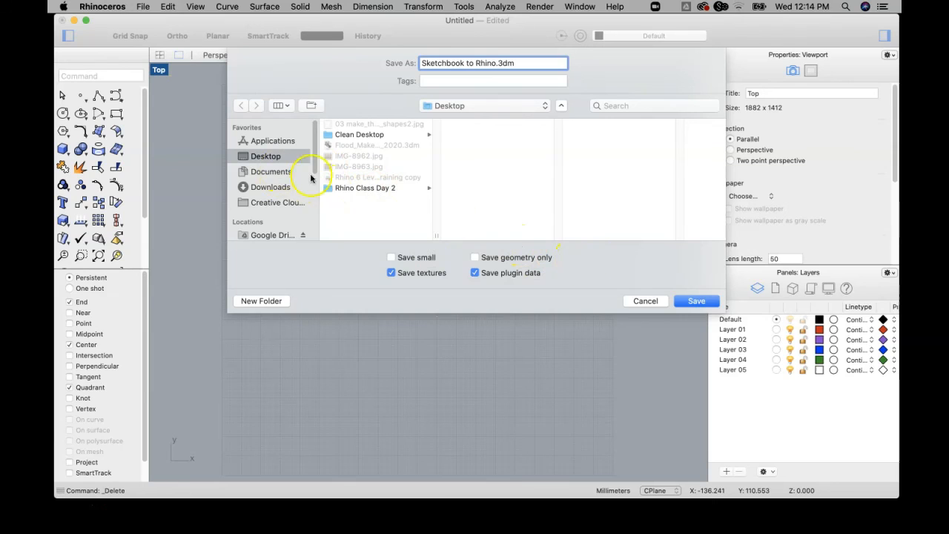
Save the model on the Desktop as "Sketchbook to Rhino.3dm".
left_click(698, 301)
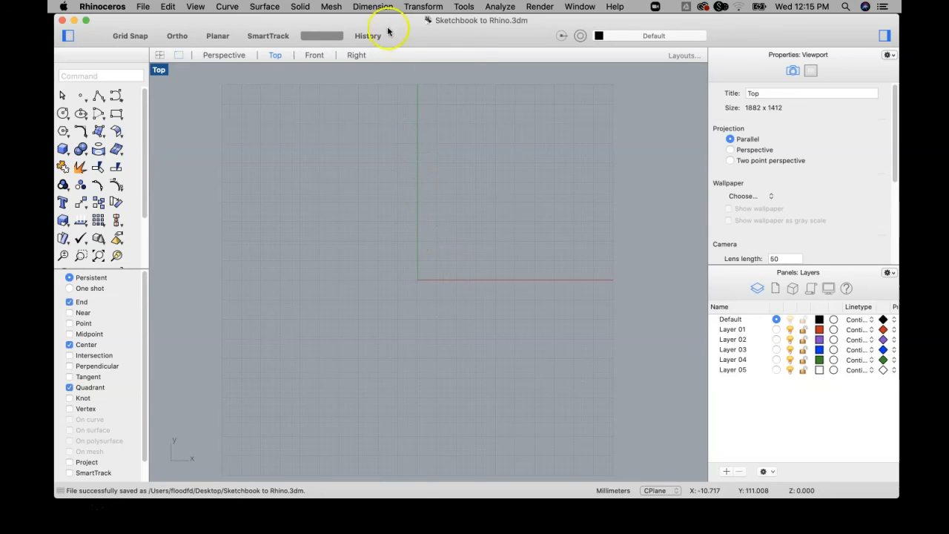
Change the document's model units to inches and scale the model to match.
left_click(143, 7)
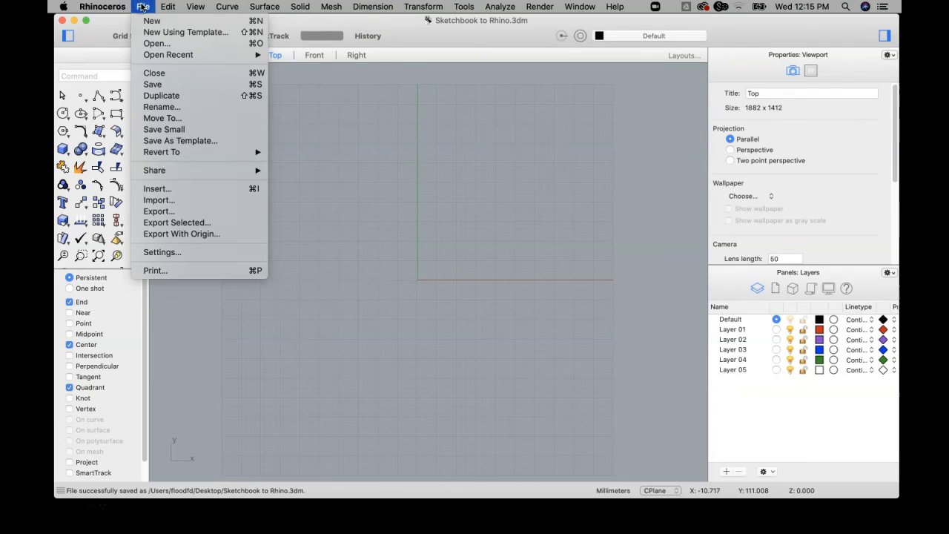
left_click(153, 253)
left_click(540, 254)
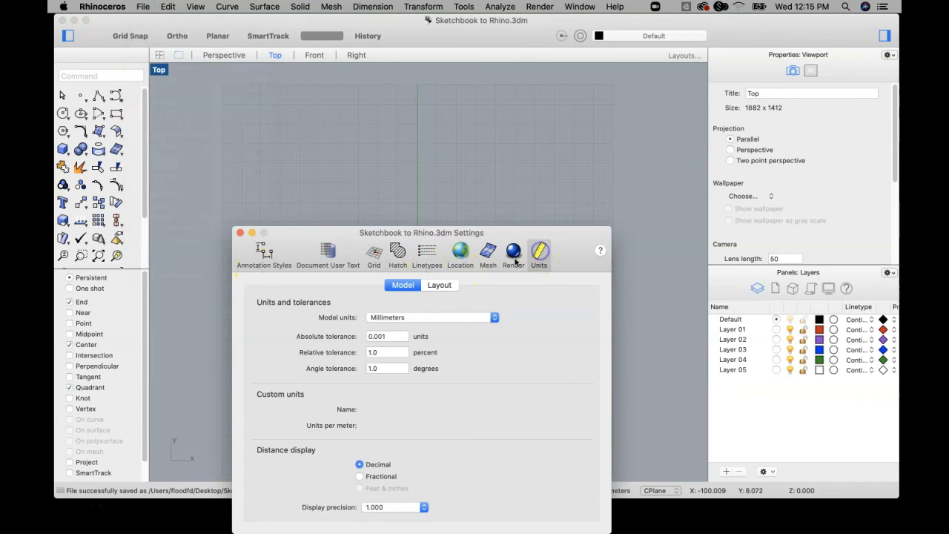
left_click(489, 319)
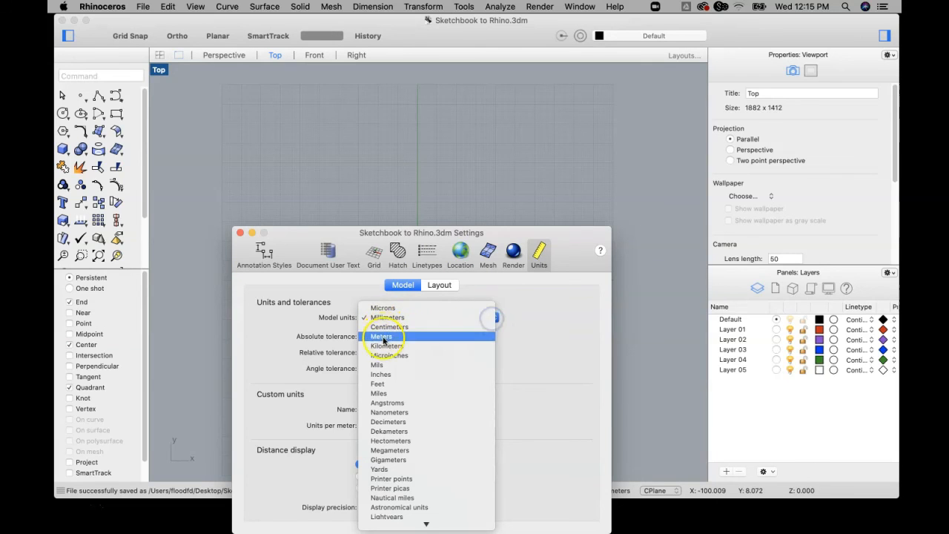
left_click(392, 373)
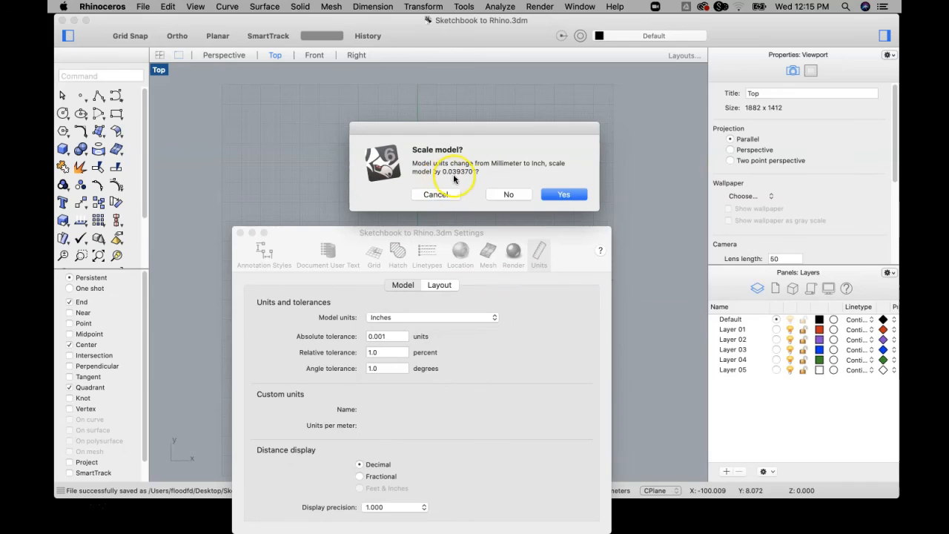
left_click(576, 198)
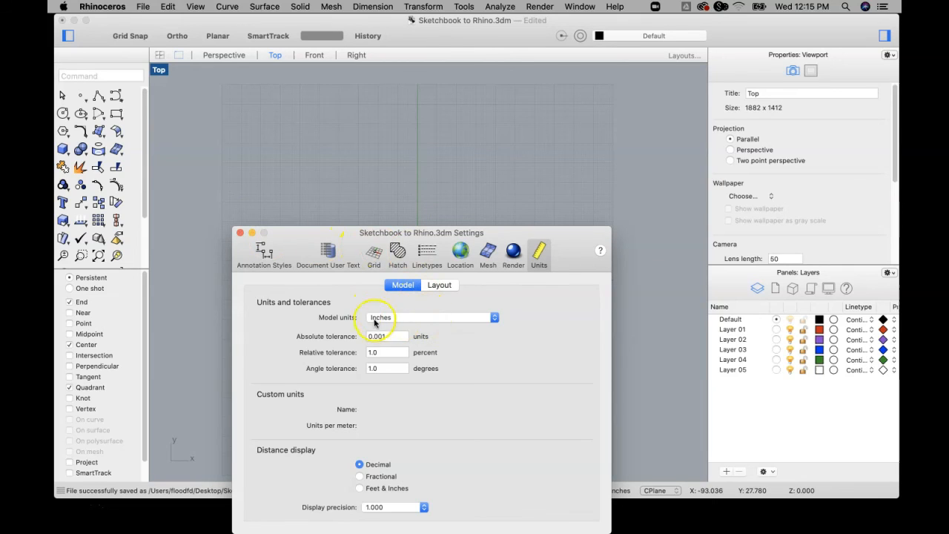
Set the grid line count to 1000 for all viewports and close the document settings.
left_click(376, 254)
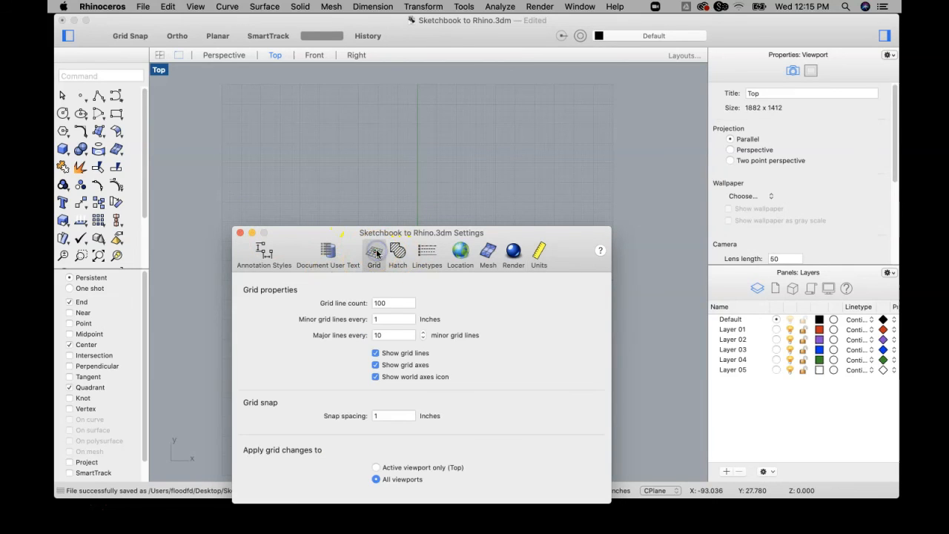
left_click(391, 303)
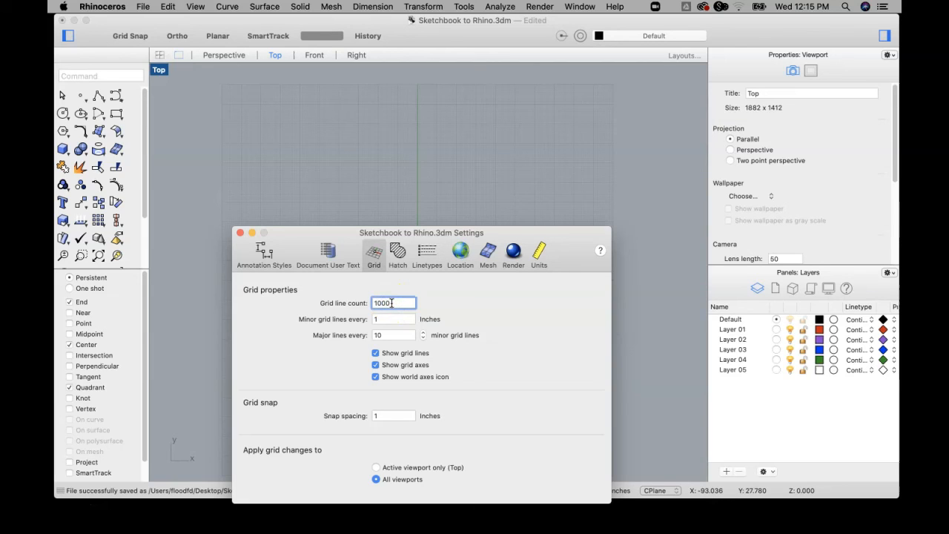
key("Return")
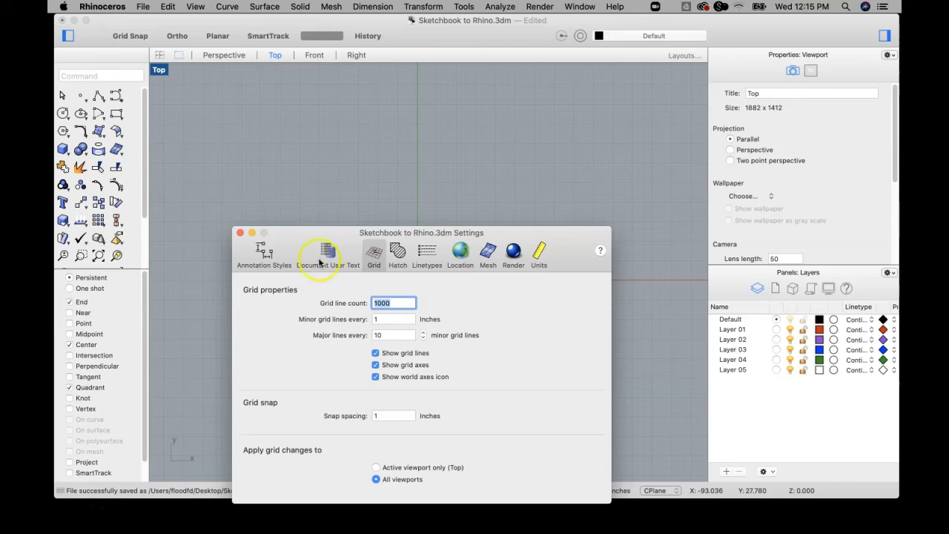
left_click(239, 232)
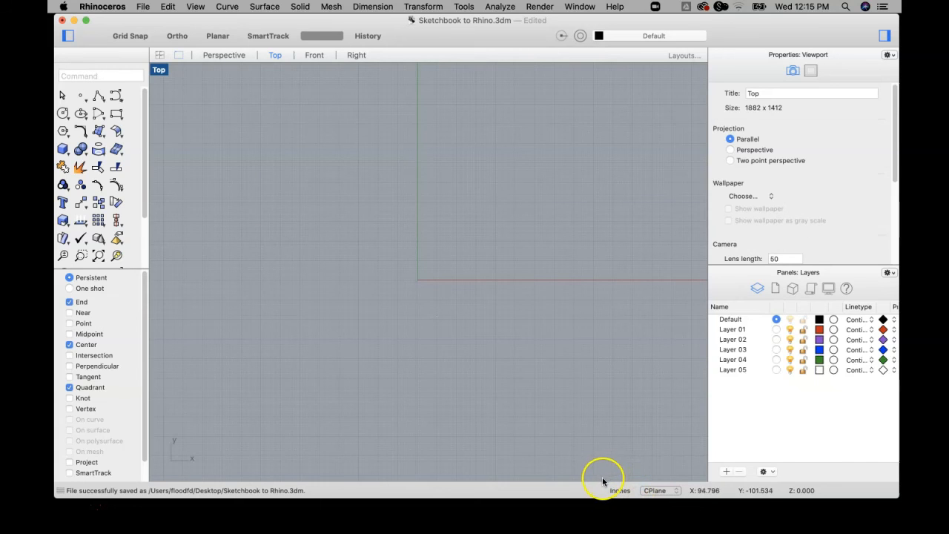
scroll(431, 235, "down", 5)
right_click_drag(447, 226, 417, 245)
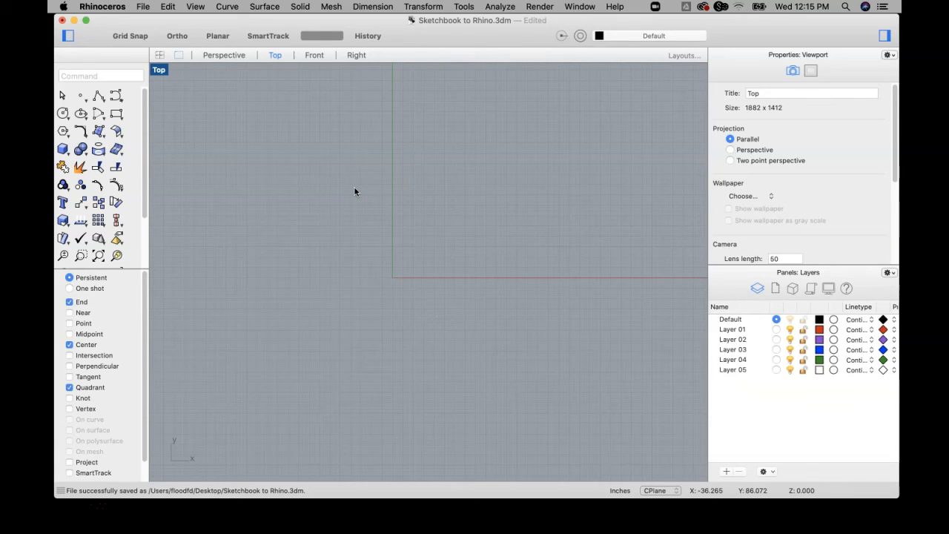
Switch to the desktop, view the sketch photo IMG-8962.jpg in Preview, and return to the Rhino model.
left_click(74, 20)
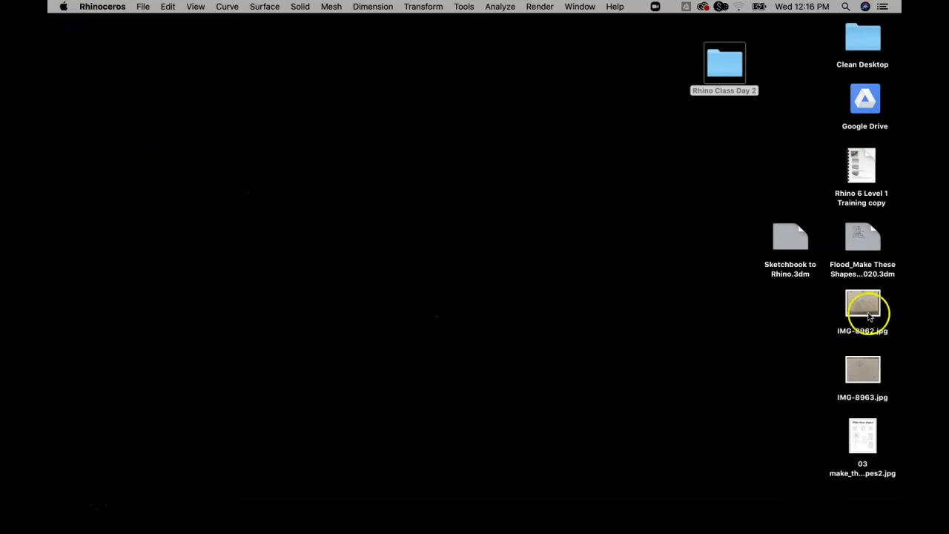
double_click(865, 304)
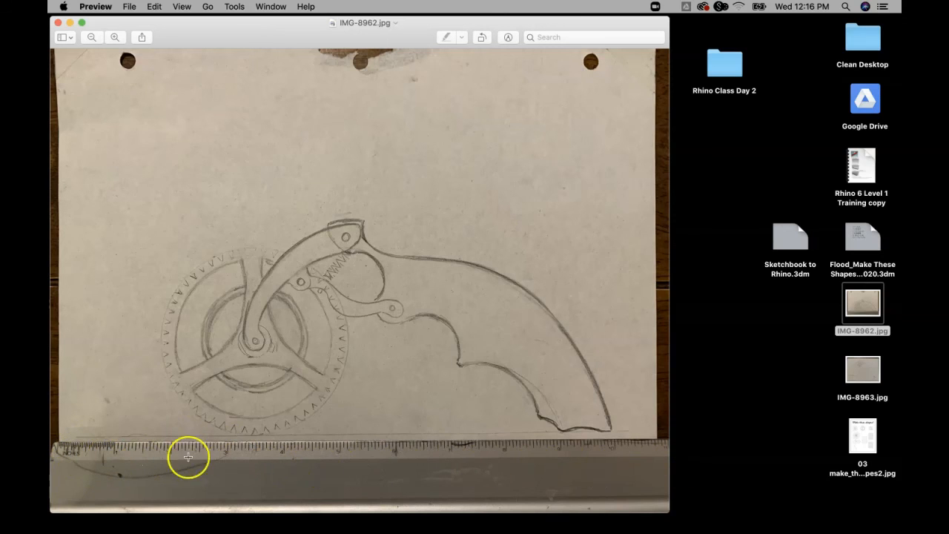
left_click(57, 23)
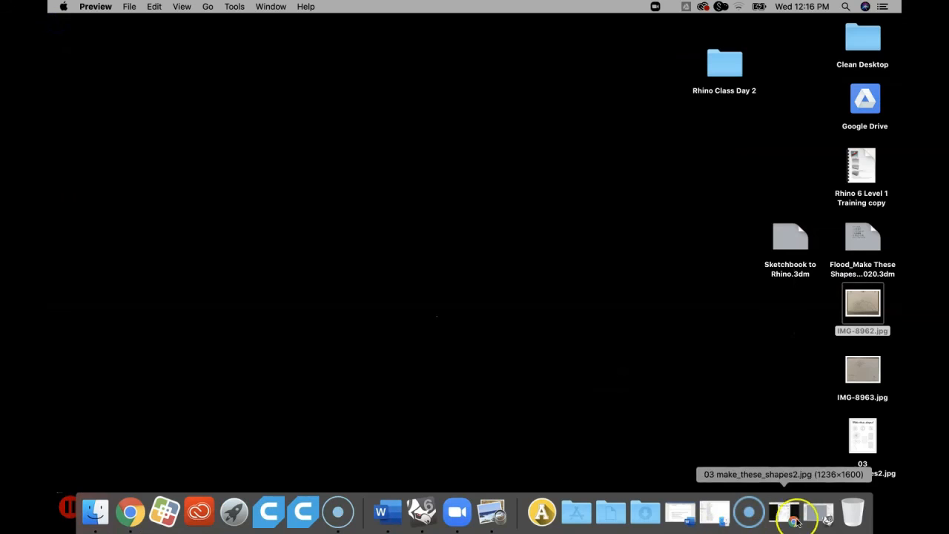
left_click(814, 517)
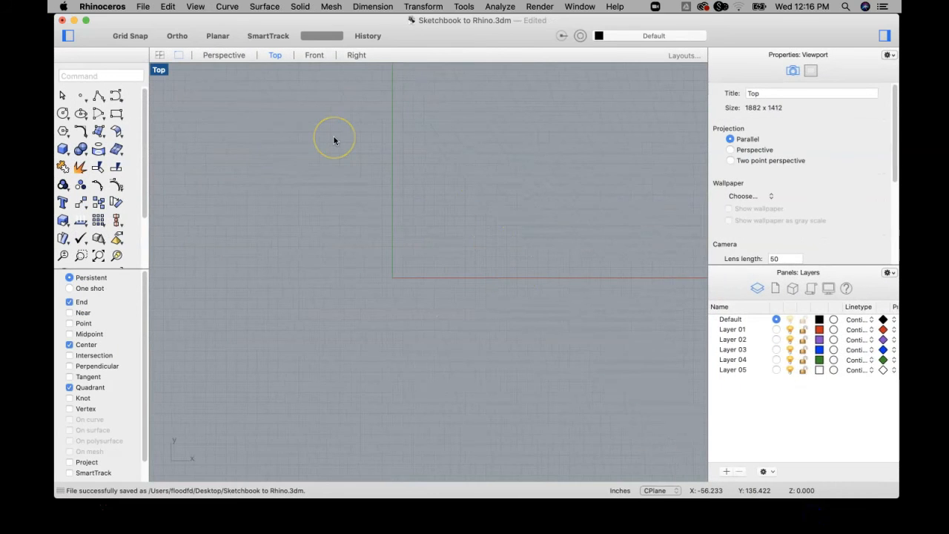
Insert IMG-8962.jpg with the Picture command in the Top view, its lower edge along the x-axis and its first corner just beside the origin.
type("Picture")
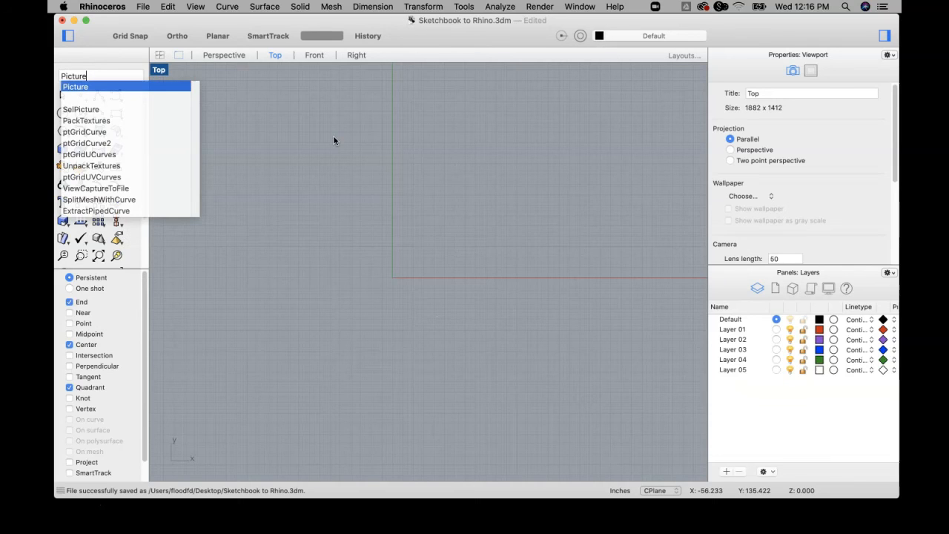
key("Return")
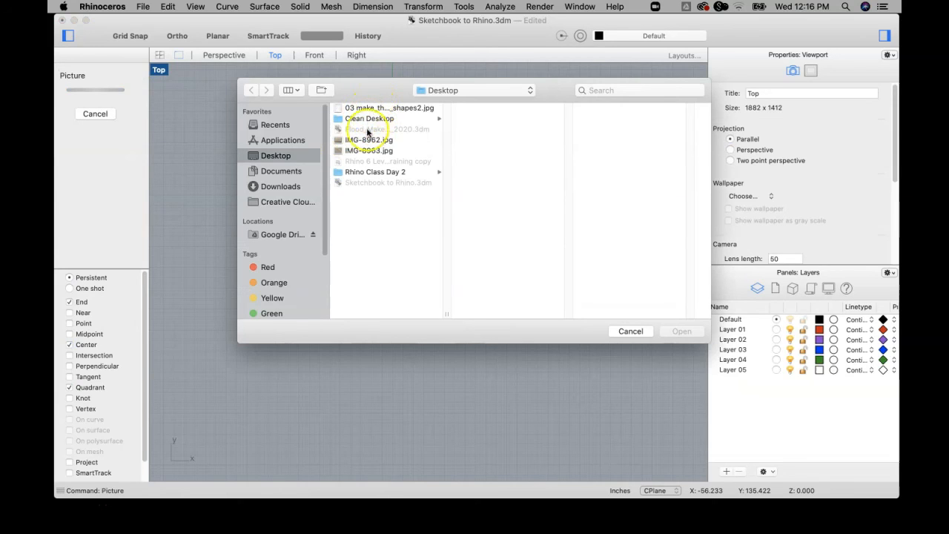
left_click(368, 141)
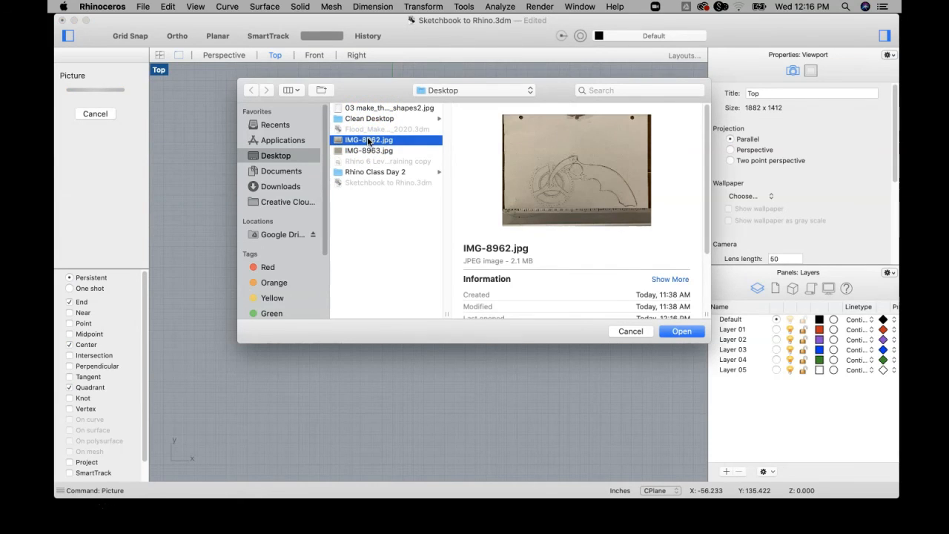
left_click(682, 332)
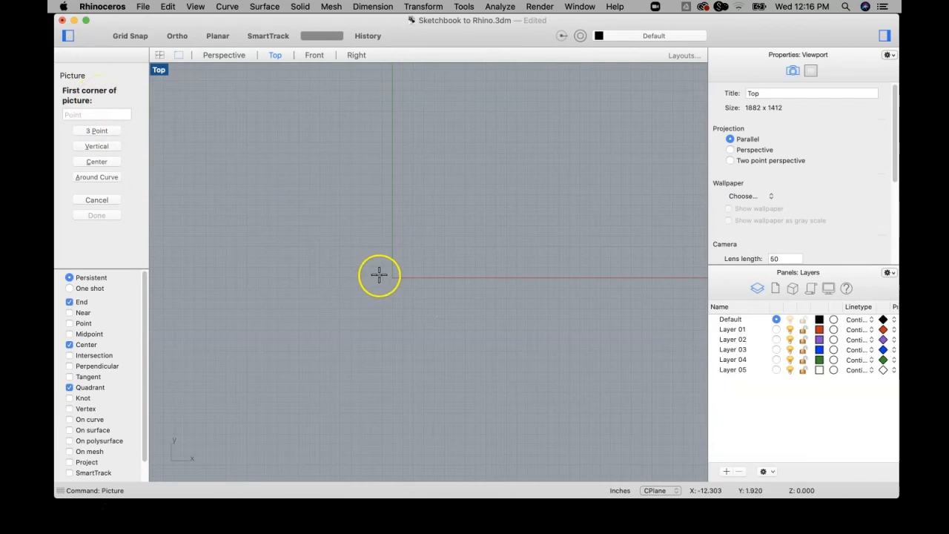
left_click(356, 279)
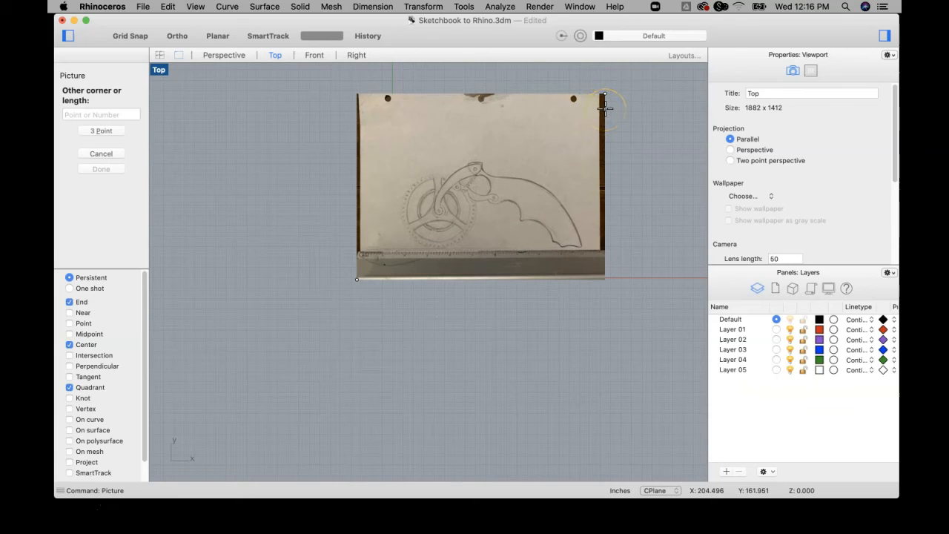
left_click(605, 109)
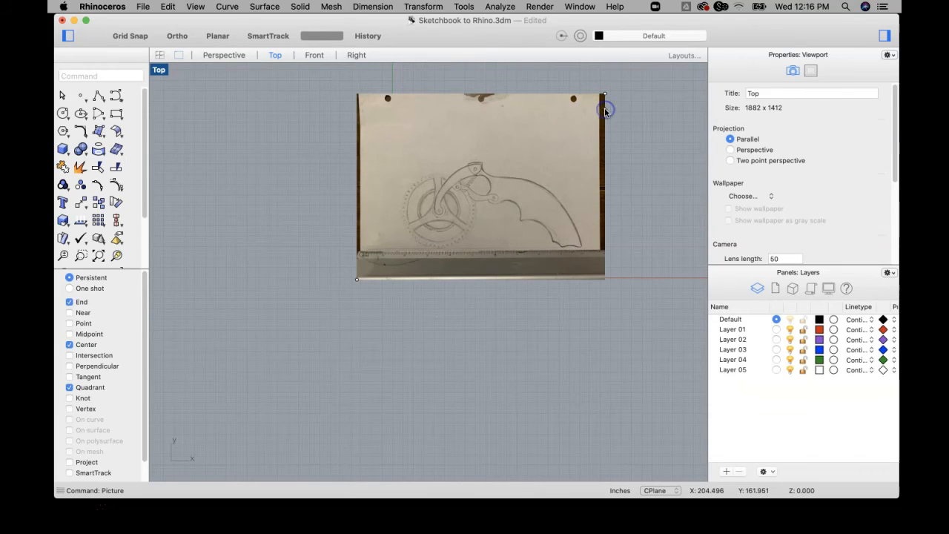
mouse_move(561, 206)
right_mouse_down()
mouse_move(488, 227)
mouse_move(508, 265)
right_mouse_up()
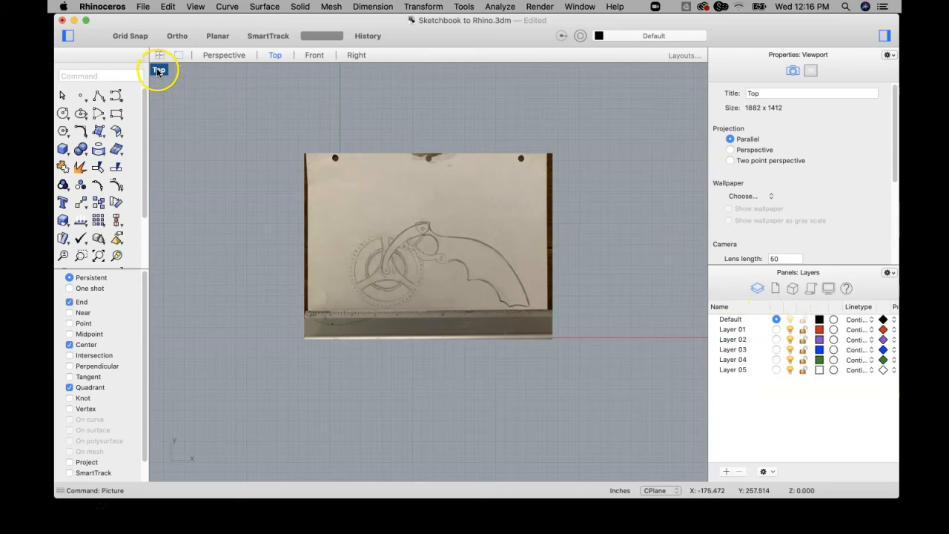
Select the placed sketch picture and examine it as a surface in the maximized Perspective view.
left_click(430, 204)
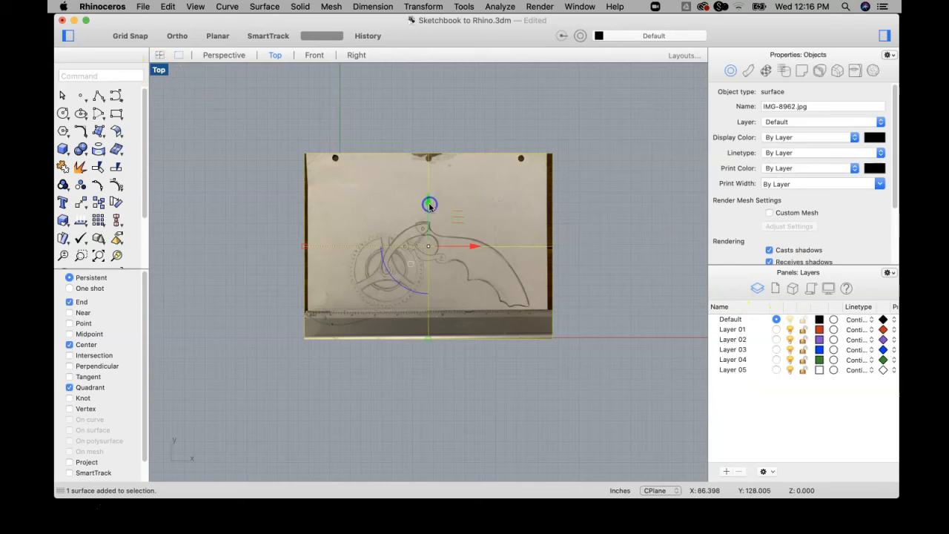
double_click(159, 70)
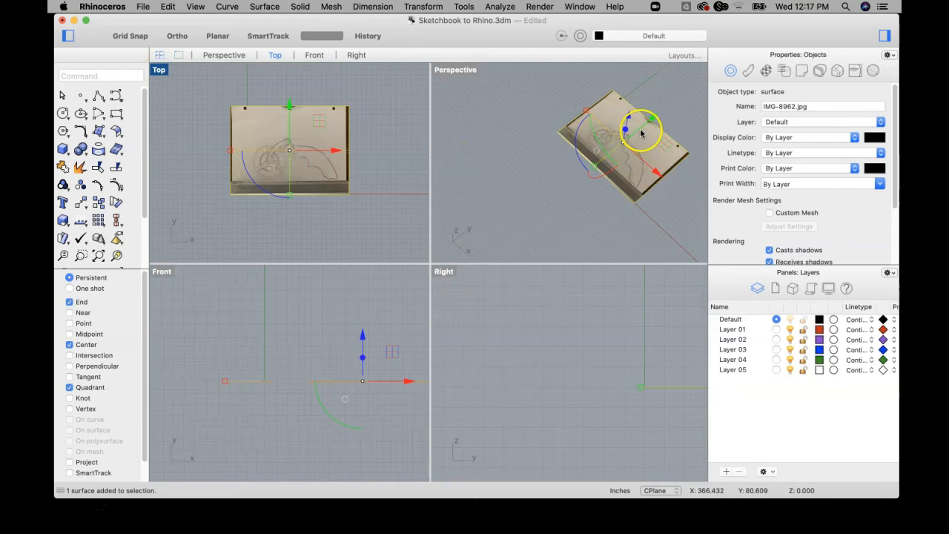
scroll(642, 133, "up", 5)
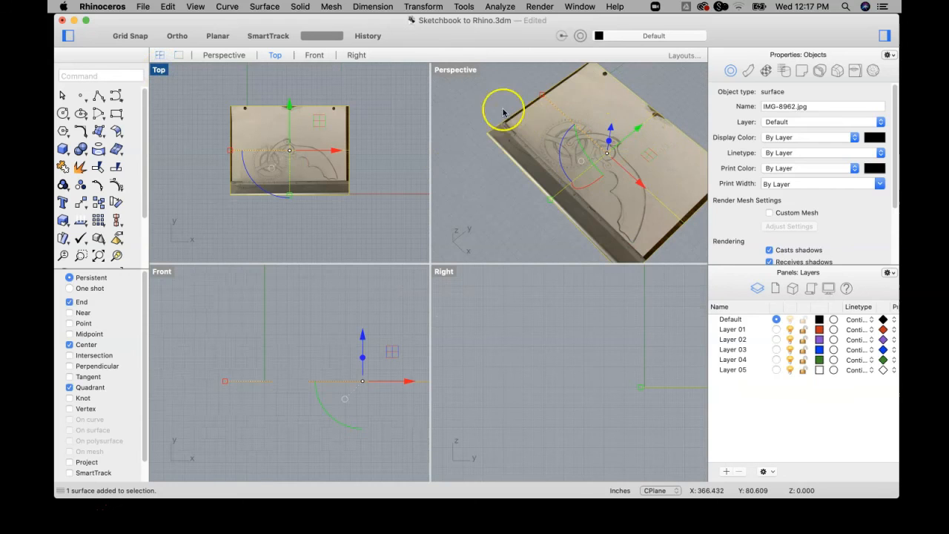
double_click(449, 70)
mouse_move(524, 289)
right_mouse_down()
mouse_move(527, 197)
mouse_move(515, 159)
mouse_move(541, 282)
mouse_move(576, 282)
right_mouse_up()
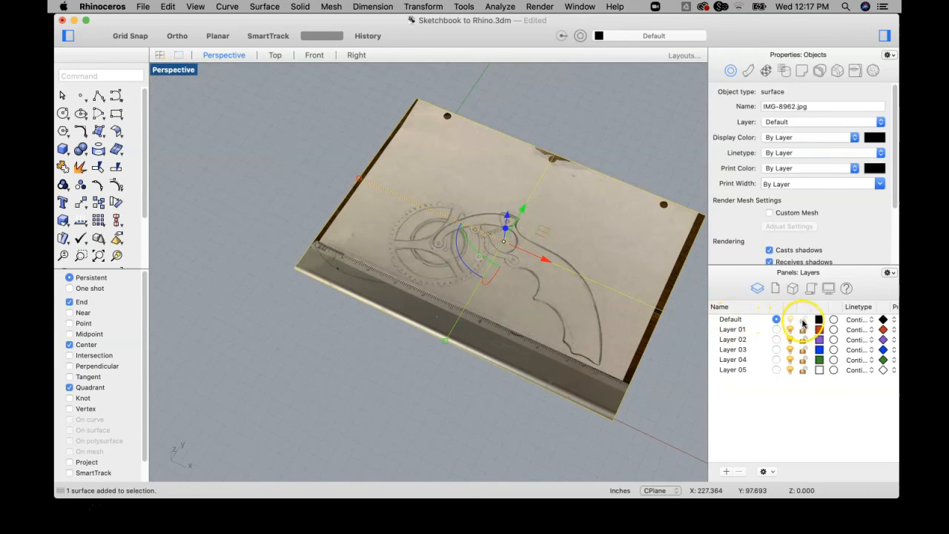
Rename the Default layer as "surface picture".
left_click(731, 319)
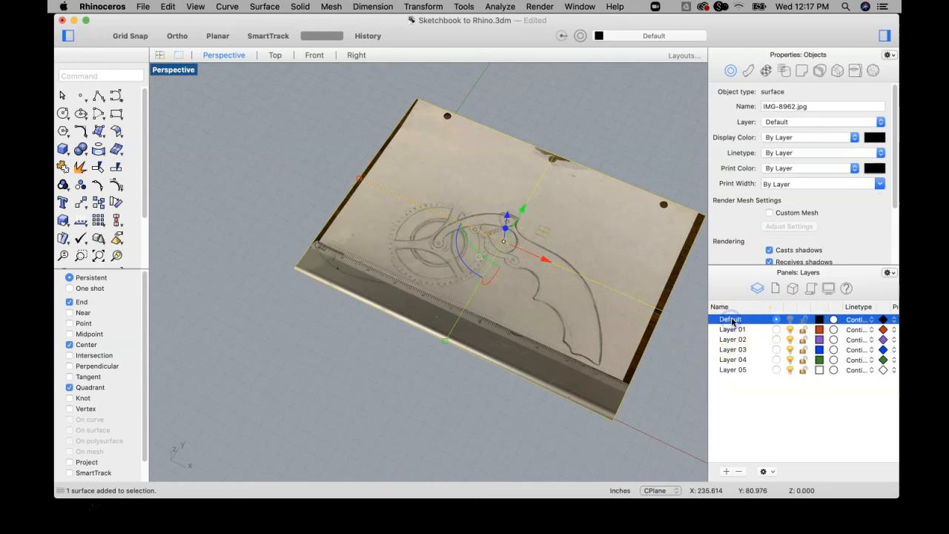
left_click(732, 320)
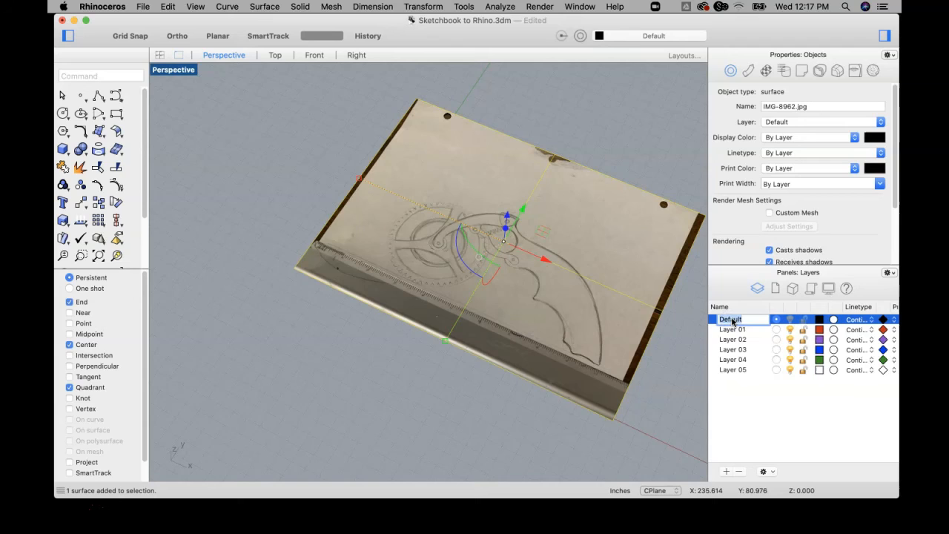
type("s")
type("urface picture")
key("Return")
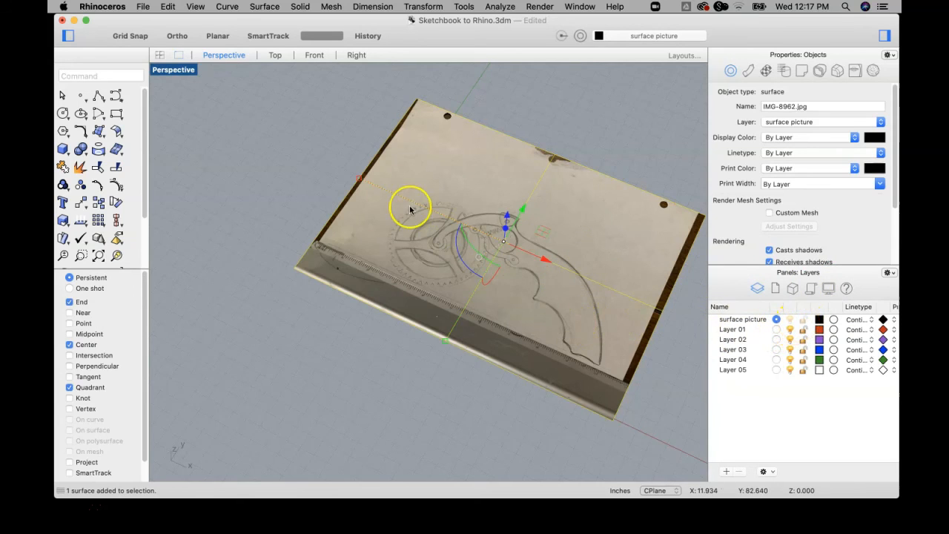
Switch from the Perspective view to a maximized Top view, keeping the sketch picture selected.
double_click(173, 71)
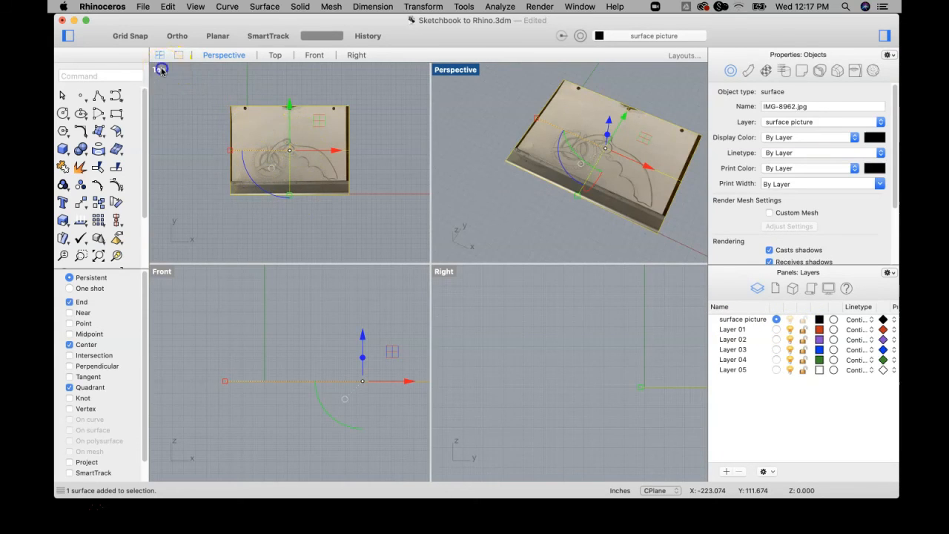
double_click(162, 71)
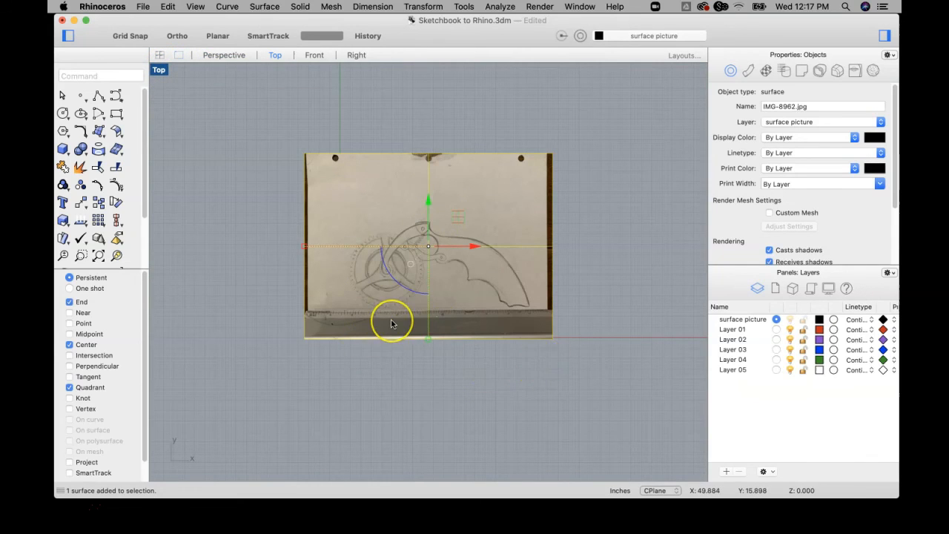
scroll(392, 324, "up", 3)
scroll(543, 402, "down", 2)
right_click_drag(546, 396, 480, 392)
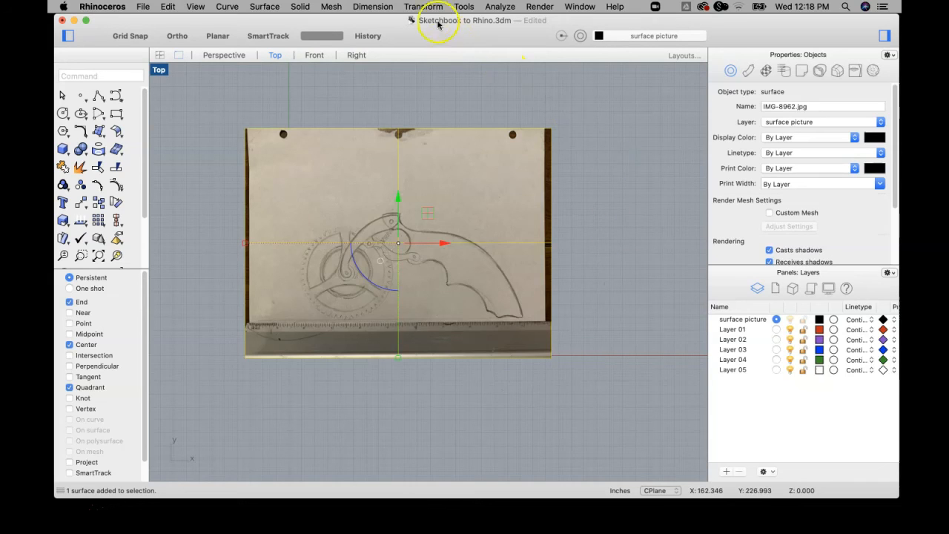
left_click(579, 158)
left_click(414, 191)
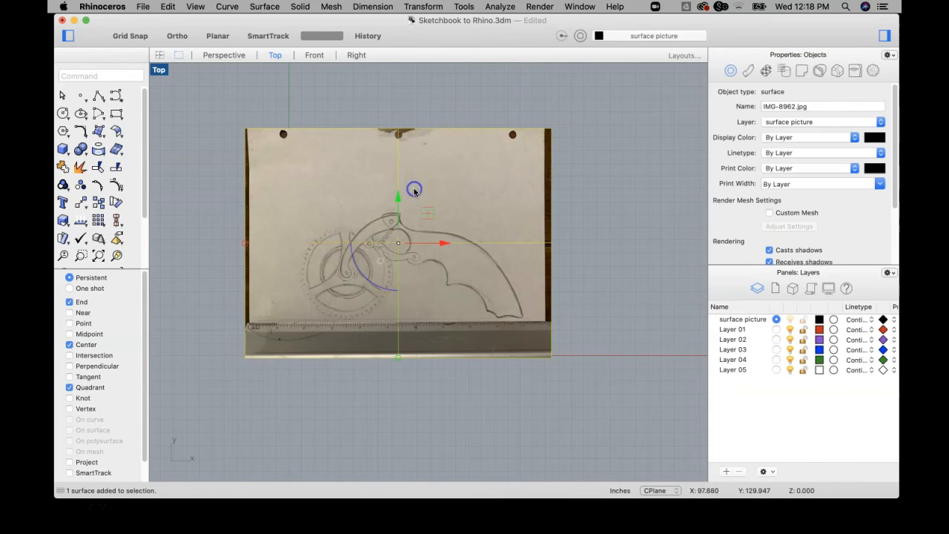
Start a Scale 2-D of the picture with its base point at the zero mark on the ruler's upper edge.
left_click(424, 8)
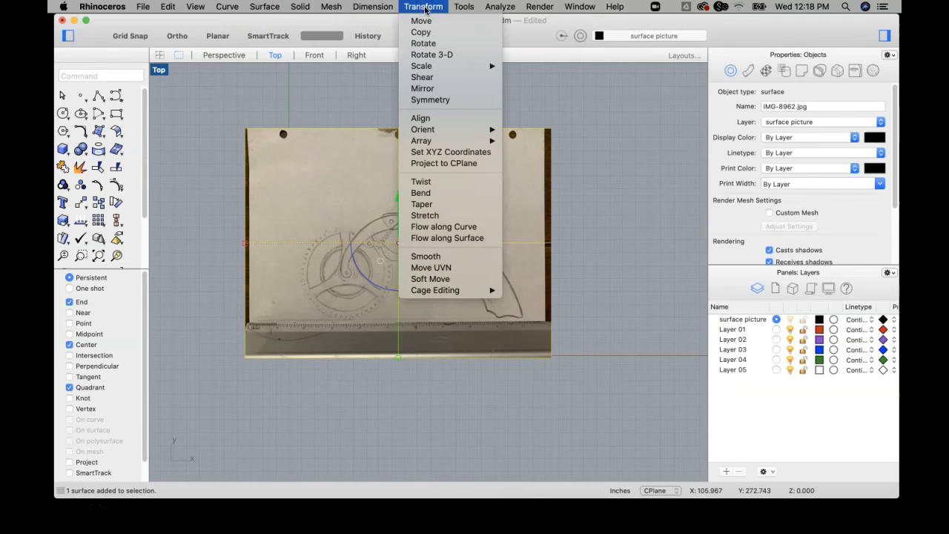
mouse_move(424, 66)
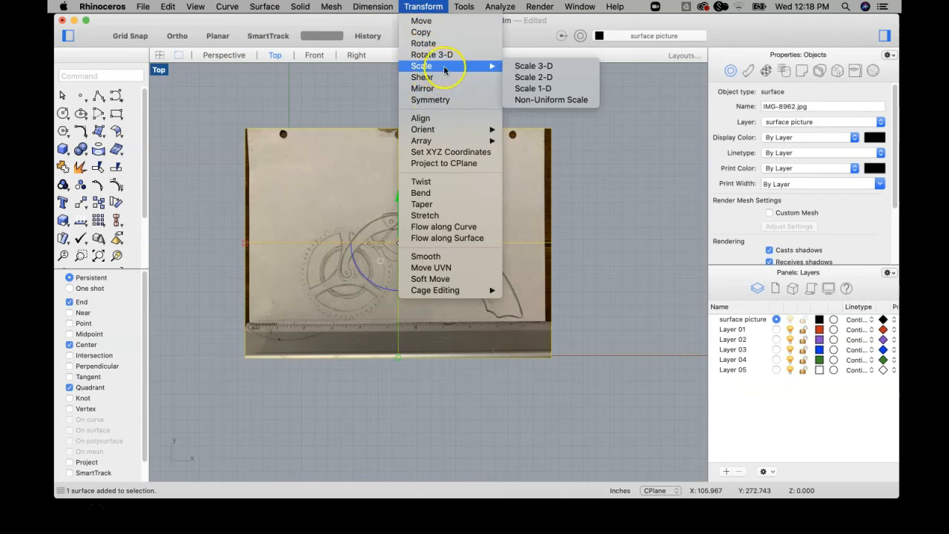
left_click(528, 77)
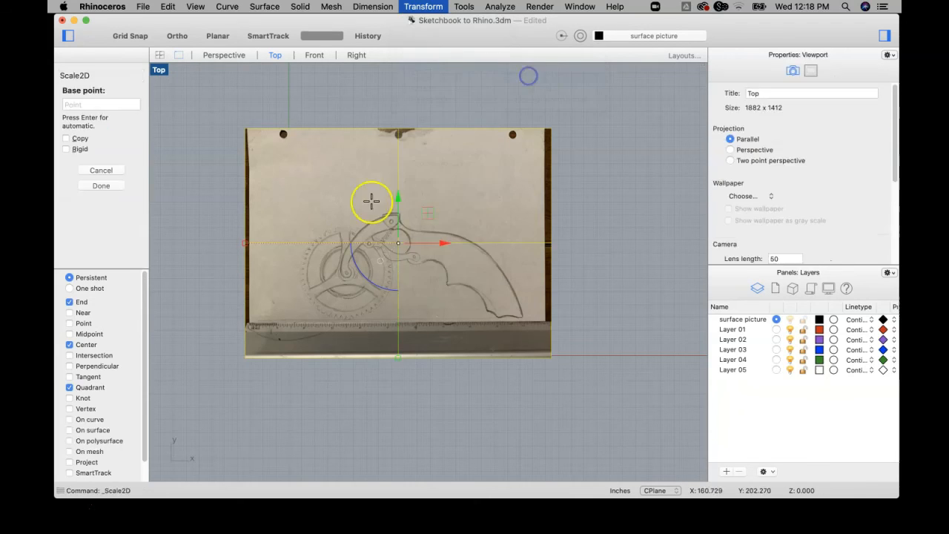
scroll(235, 328, "up", 8)
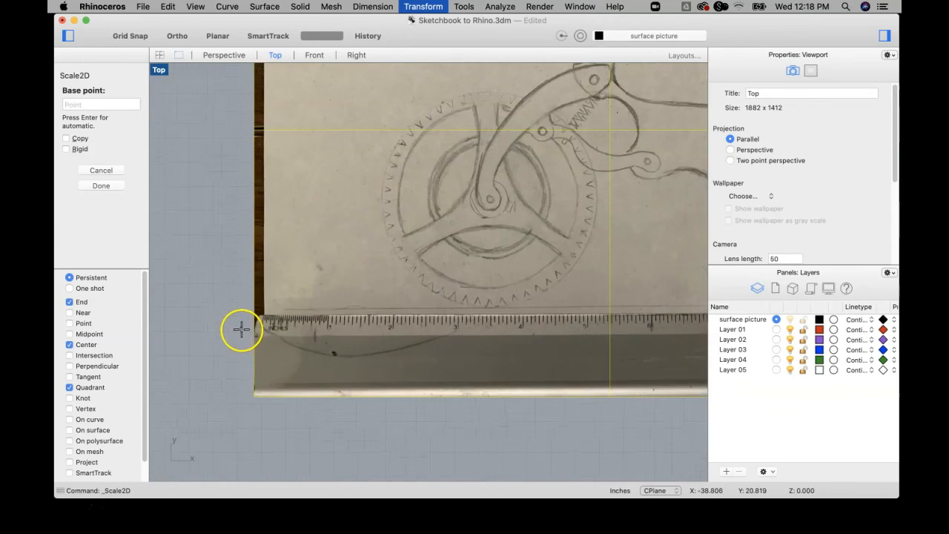
scroll(271, 327, "up", 4)
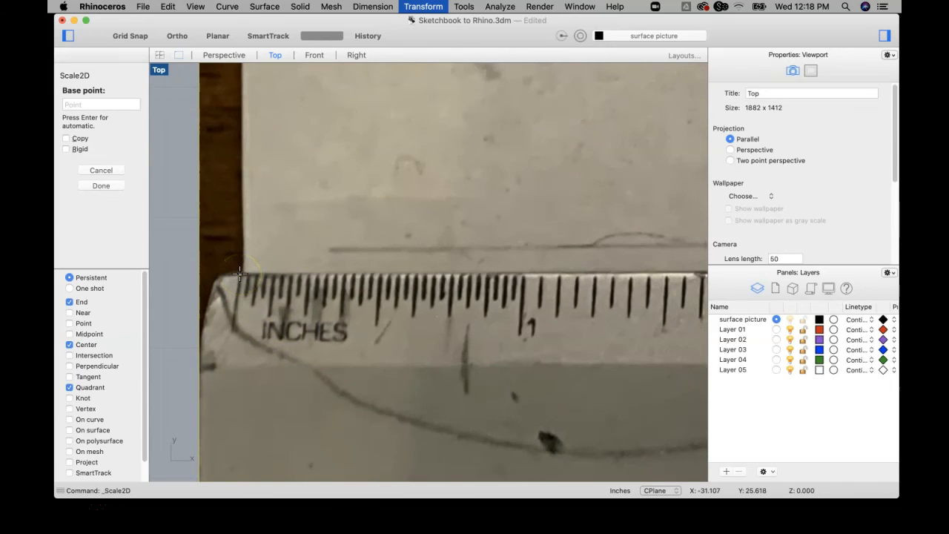
key("Return")
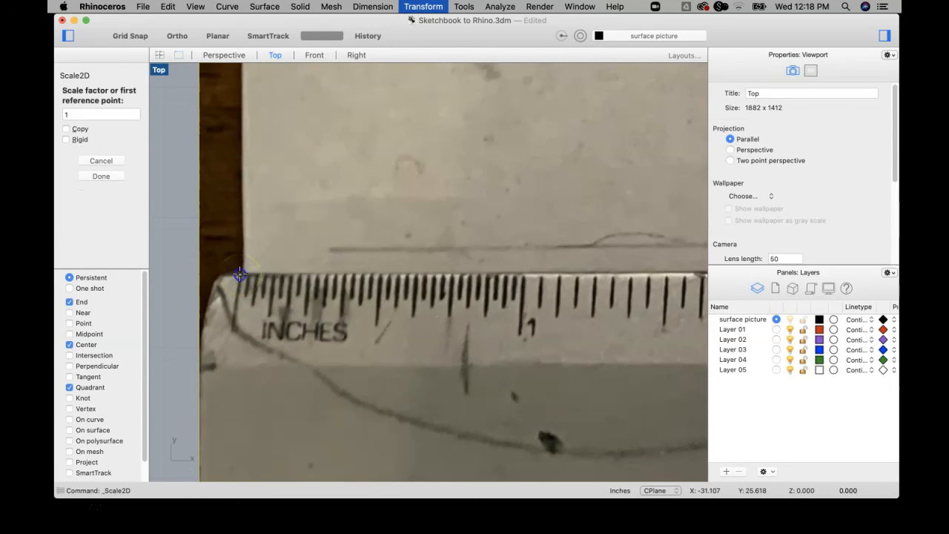
Set the first reference point of the scale at the 10-inch mark on the ruler's upper edge.
scroll(290, 290, "down", 5)
scroll(290, 291, "down", 3)
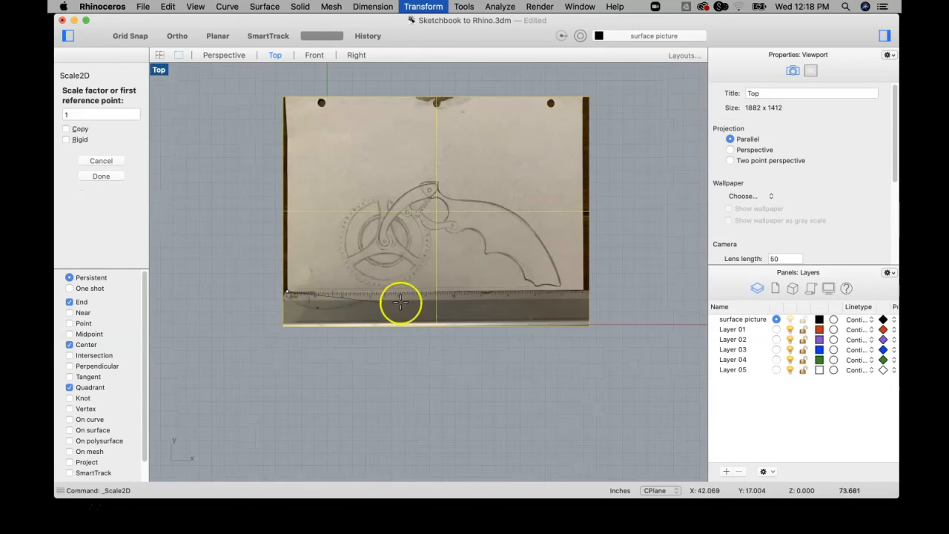
scroll(572, 297, "up", 6)
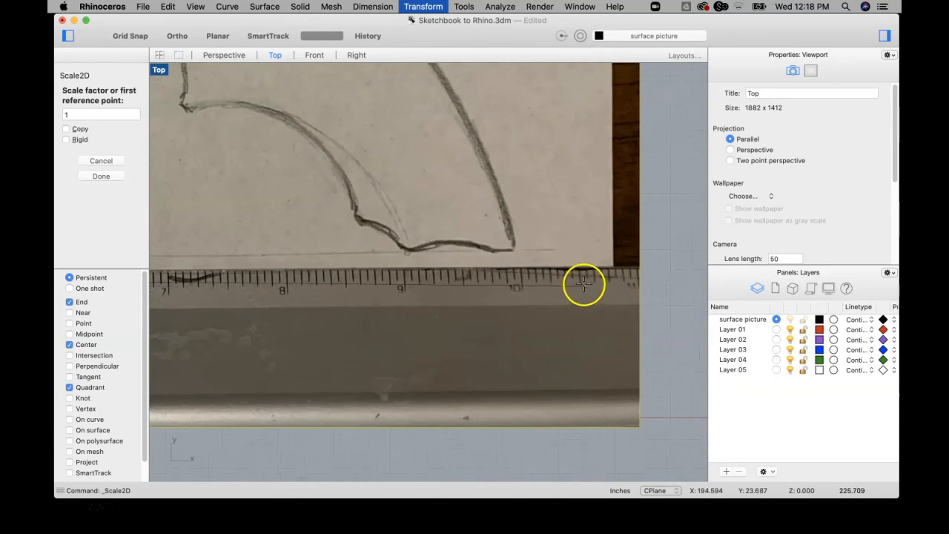
scroll(583, 287, "up", 3)
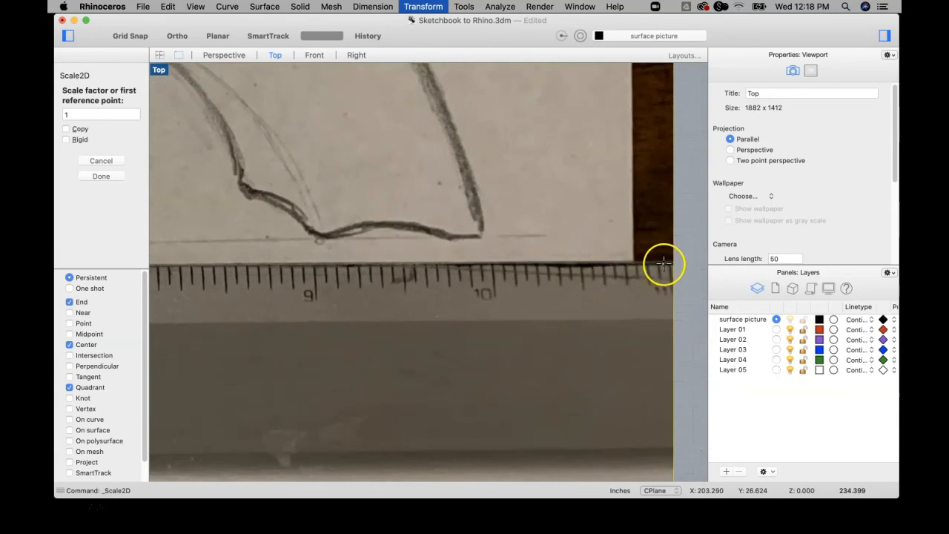
scroll(494, 261, "up", 2)
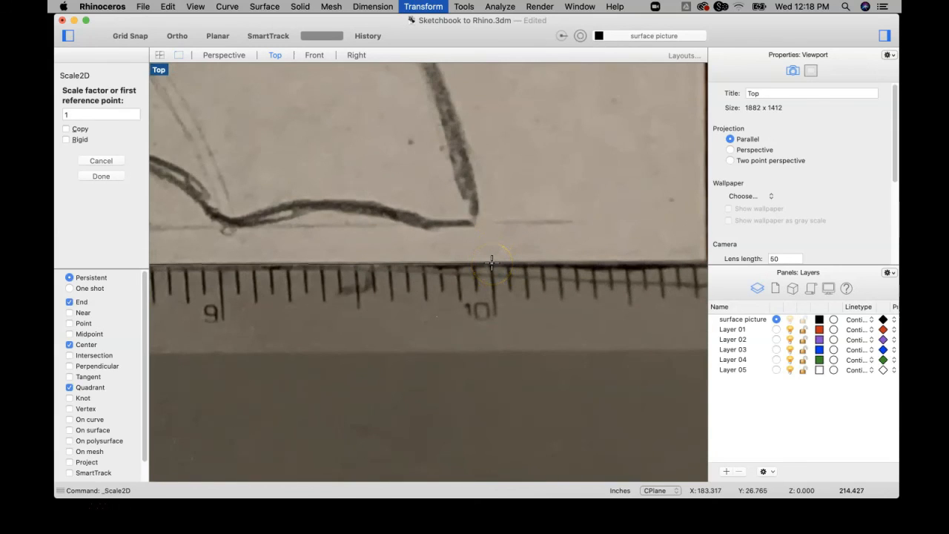
left_click(492, 261)
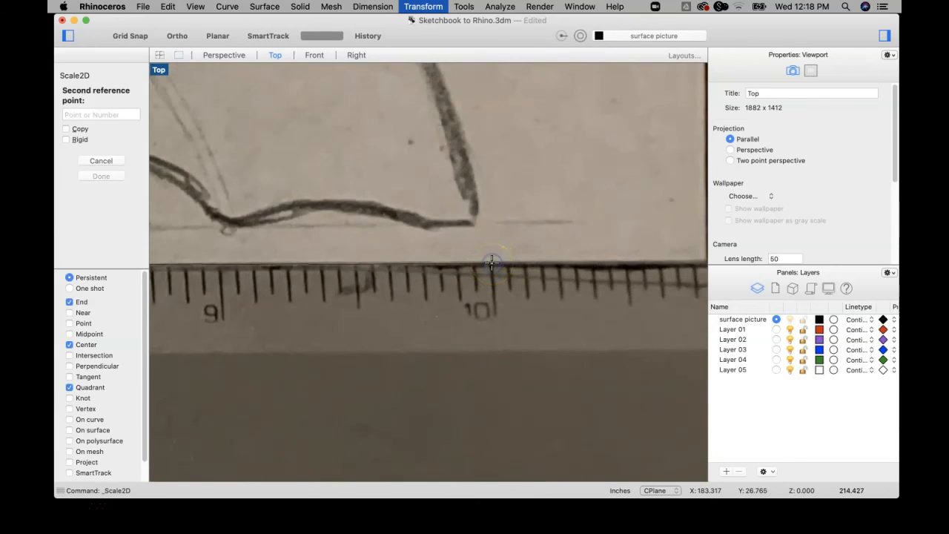
Set the scale's second reference distance to 10 inches and bring the scaled sketch picture back into view.
scroll(492, 261, "down", 10)
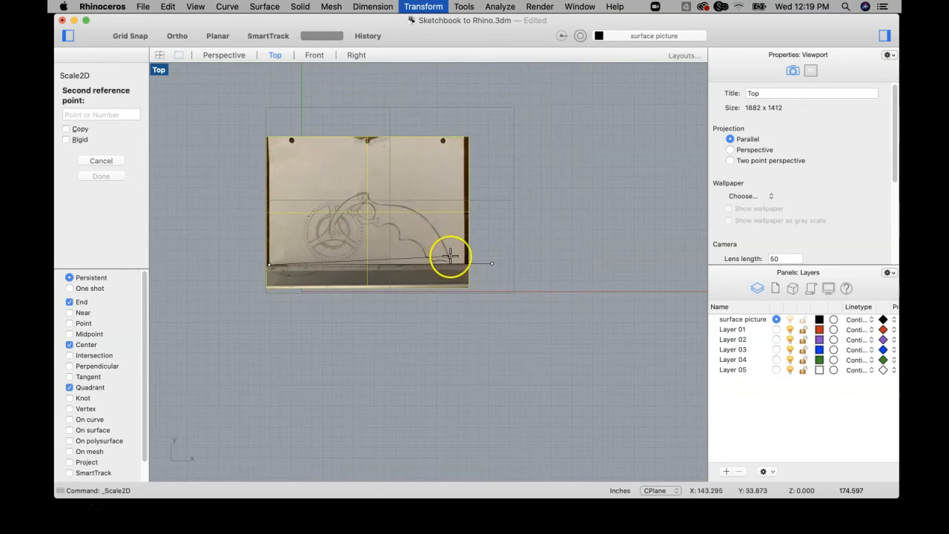
scroll(450, 256, "up", 3)
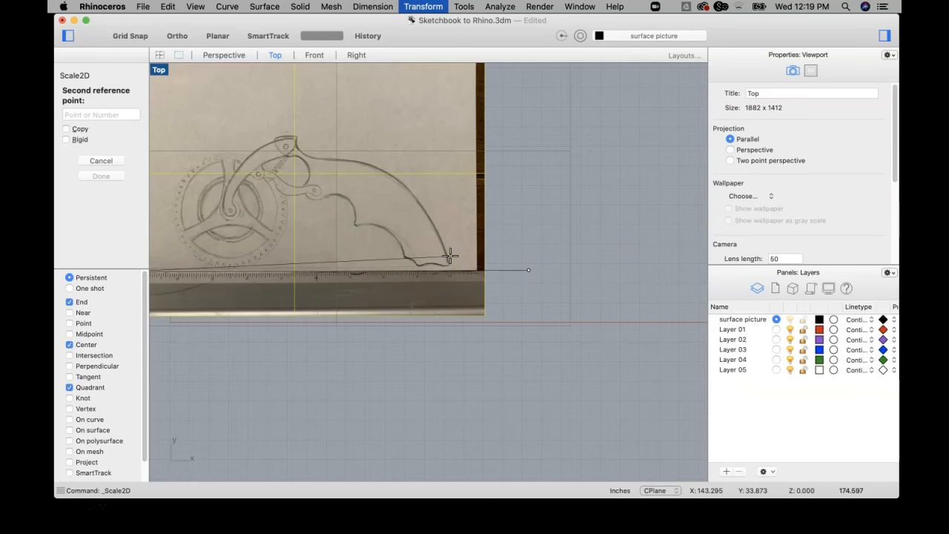
type("10")
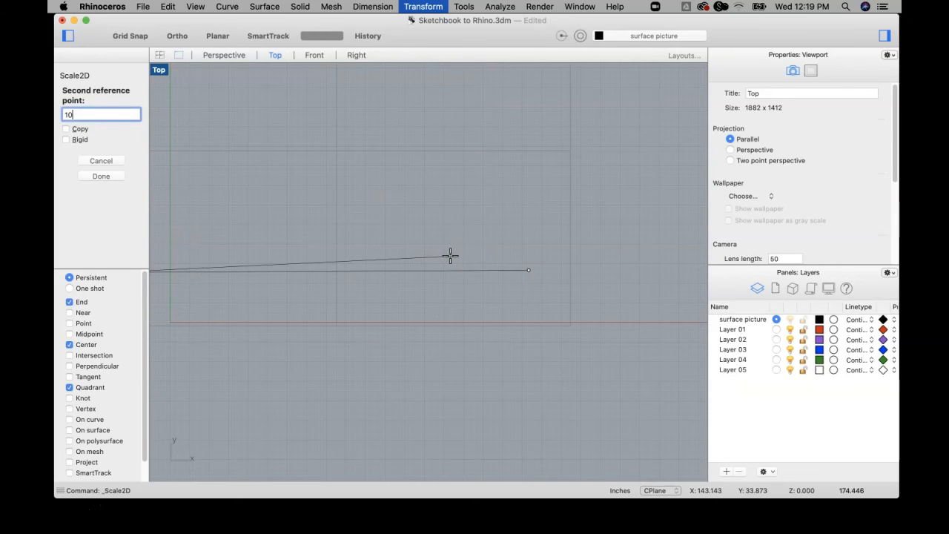
key("Return")
scroll(537, 325, "down", 11)
scroll(398, 308, "up", 10)
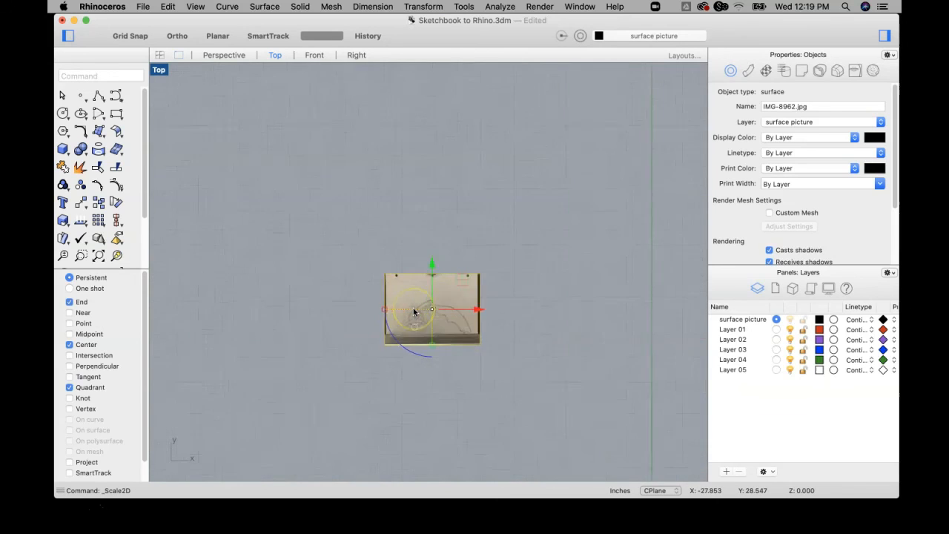
scroll(414, 308, "up", 10)
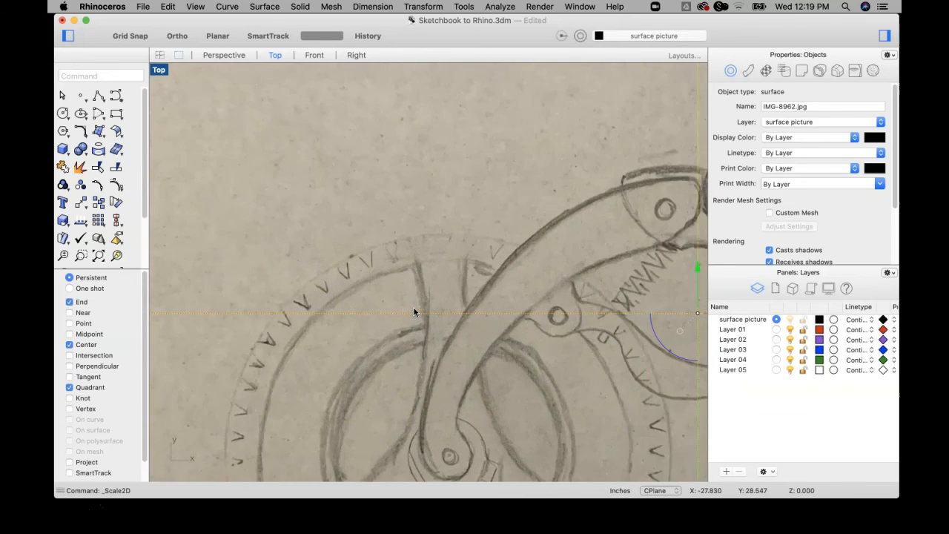
scroll(414, 308, "down", 15)
right_click_drag(463, 321, 443, 282)
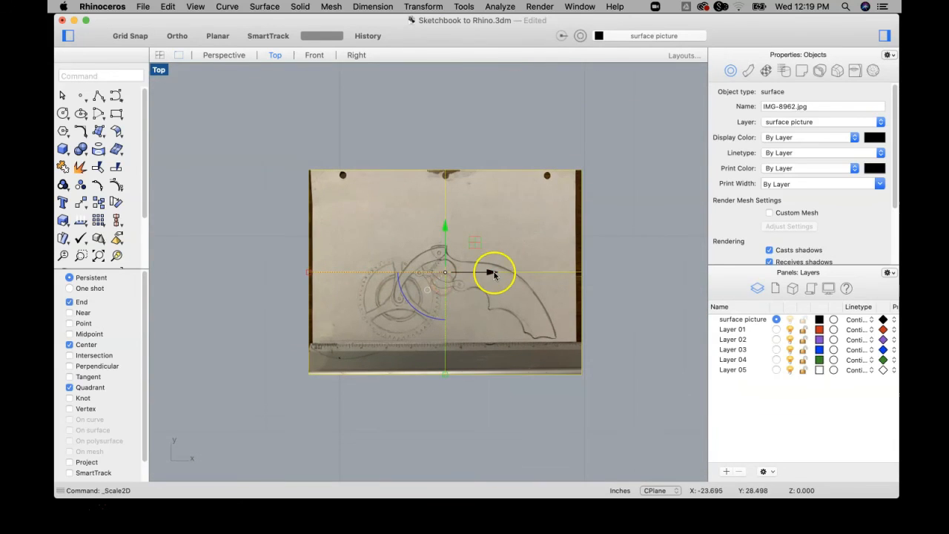
scroll(492, 297, "up", 3)
scroll(492, 298, "down", 3)
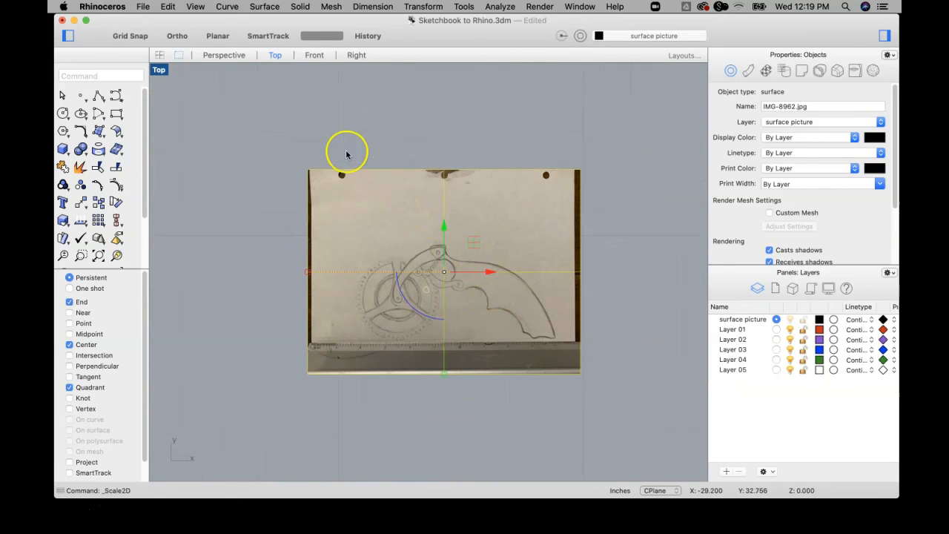
Add a linear dimension between the ruler's 1-inch and 2-inch marks, placing the dimension line below the picture.
left_click(364, 8)
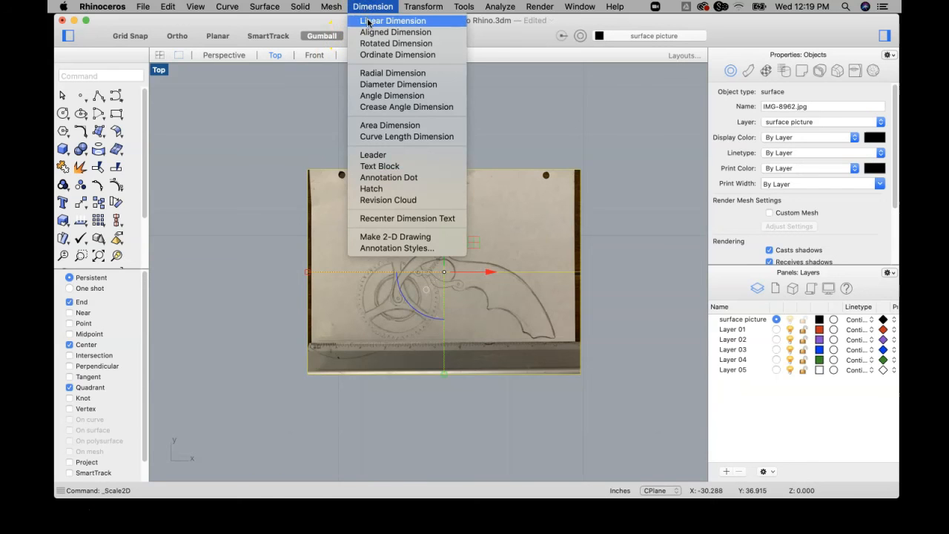
left_click(368, 21)
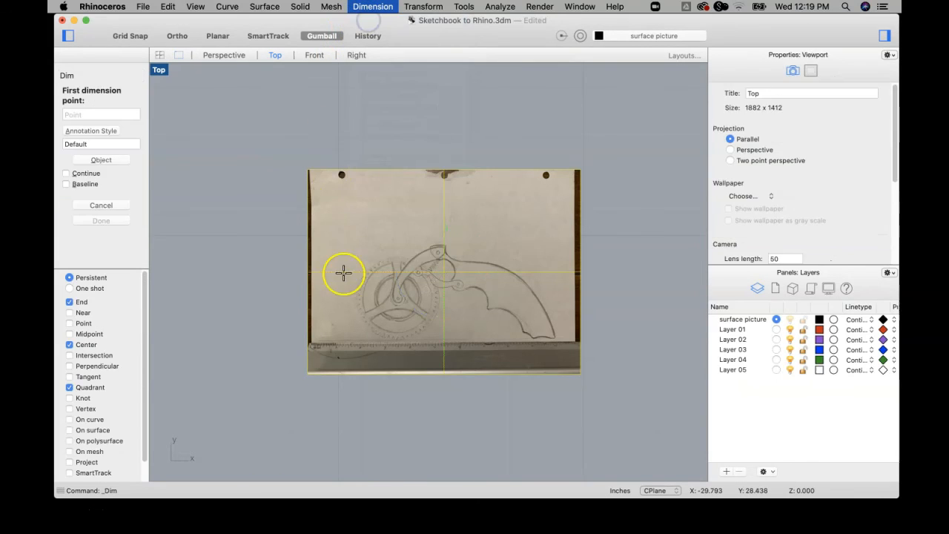
scroll(309, 366, "up", 5)
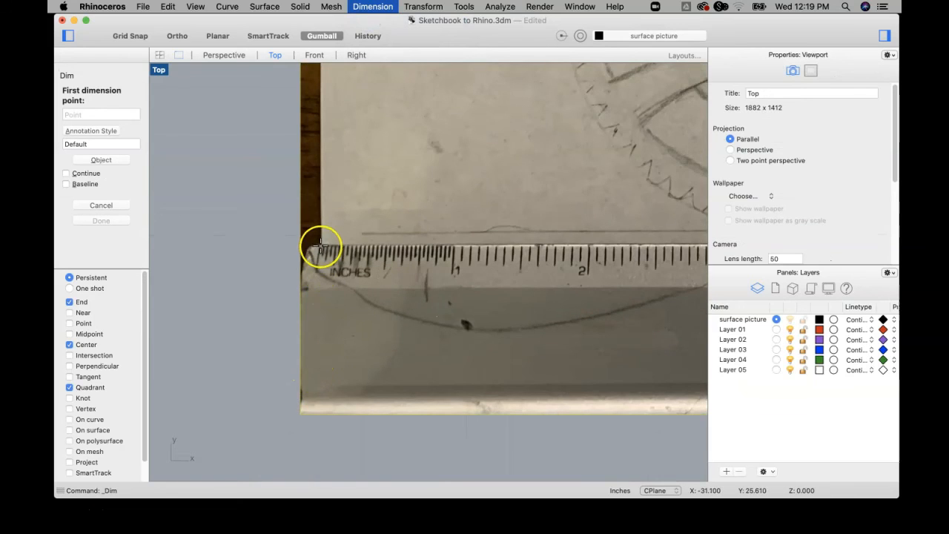
scroll(466, 271, "down", 6)
right_click_drag(484, 277, 316, 290)
scroll(303, 283, "up", 4)
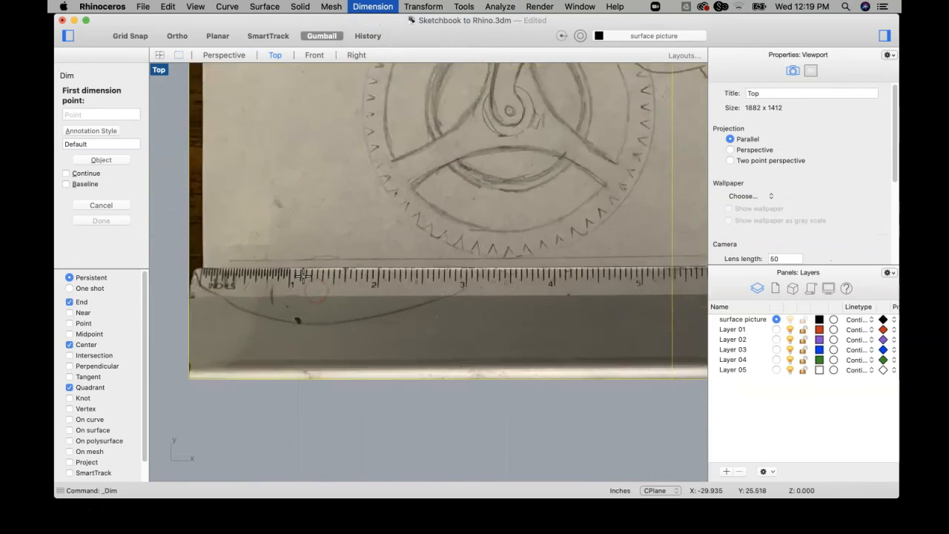
scroll(283, 274, "up", 3)
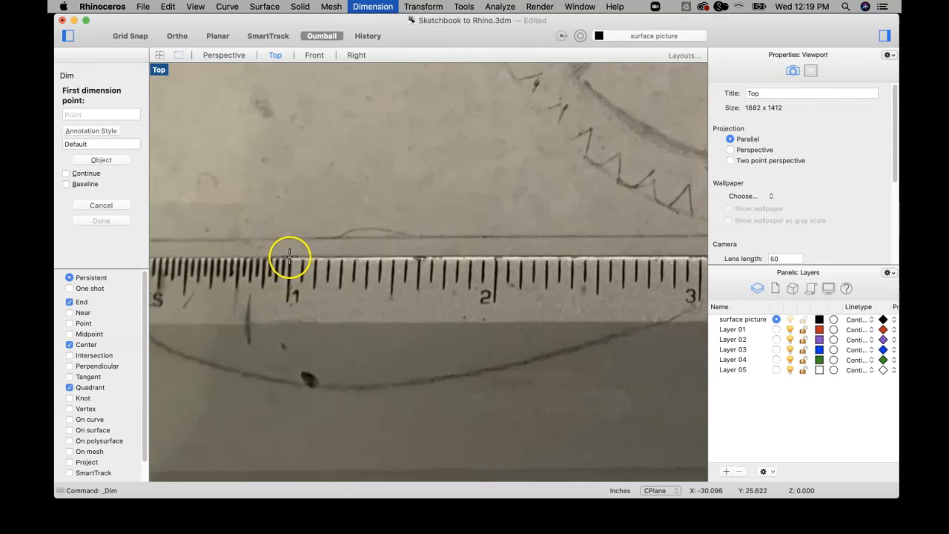
left_click(289, 257)
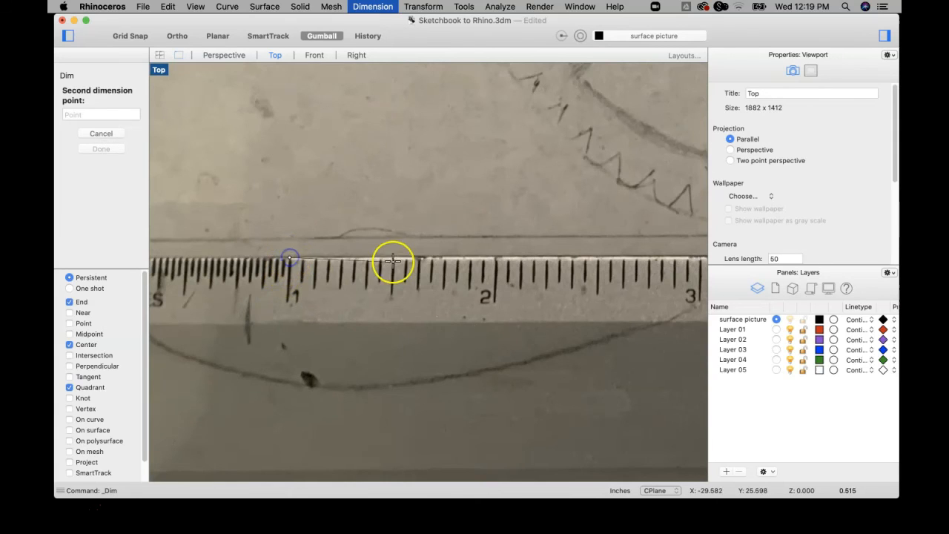
left_click(497, 257)
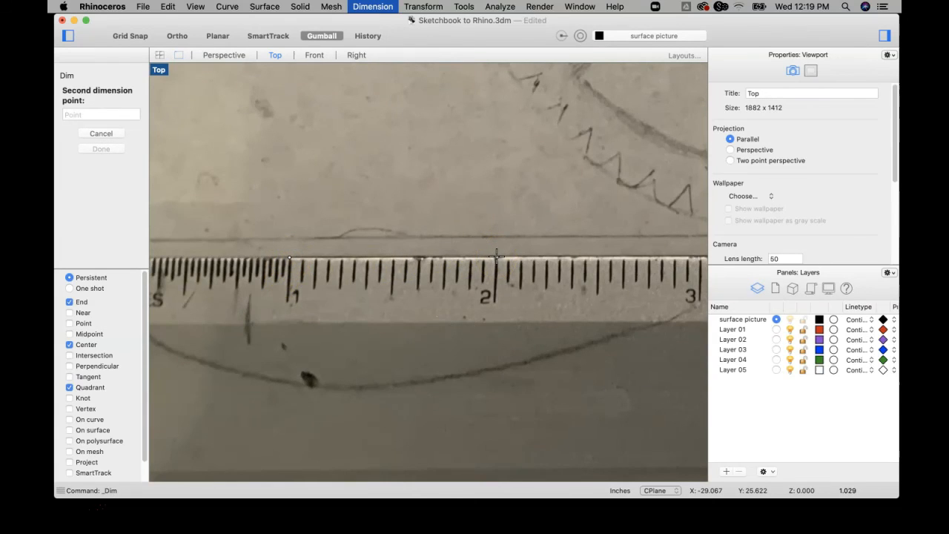
scroll(496, 247, "down", 5)
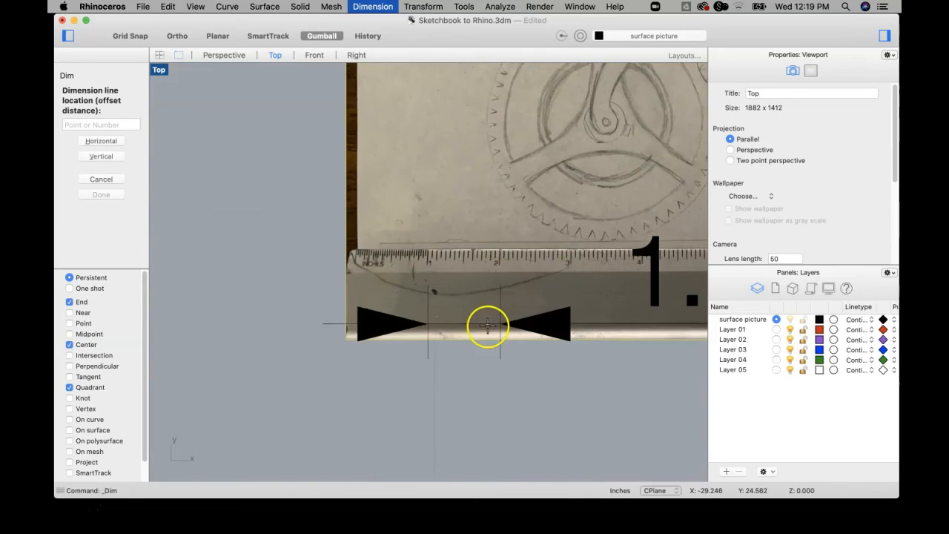
right_click_drag(492, 350, 346, 335)
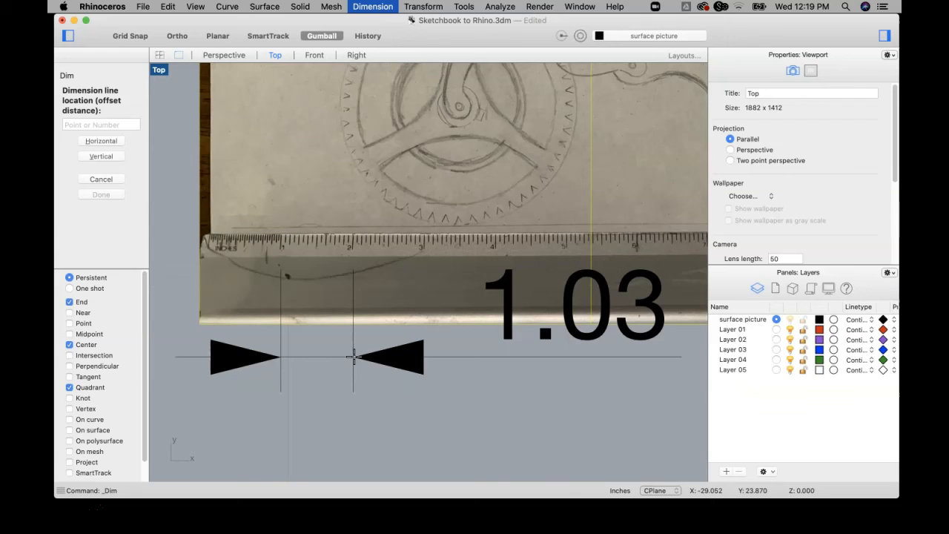
left_click(353, 356)
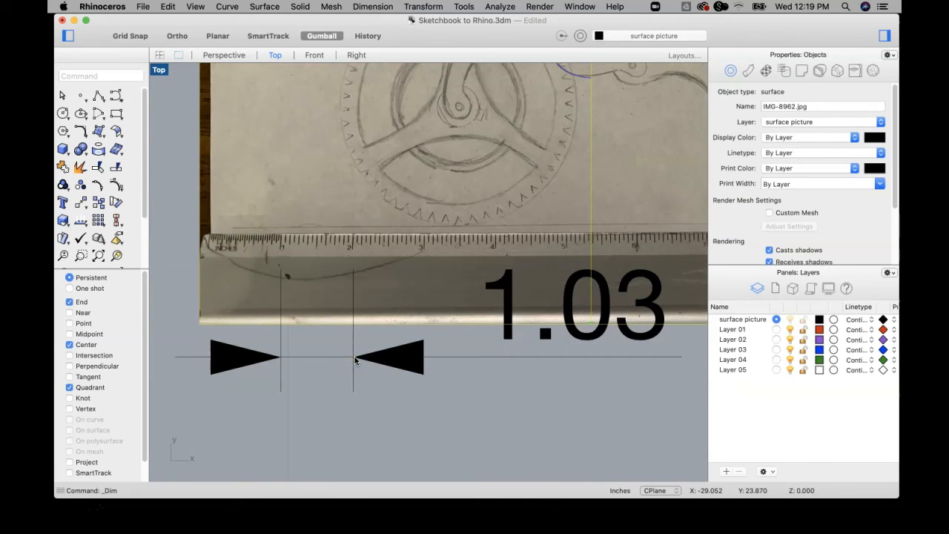
Delete the linear dimension placed below the ruler.
left_click(407, 370)
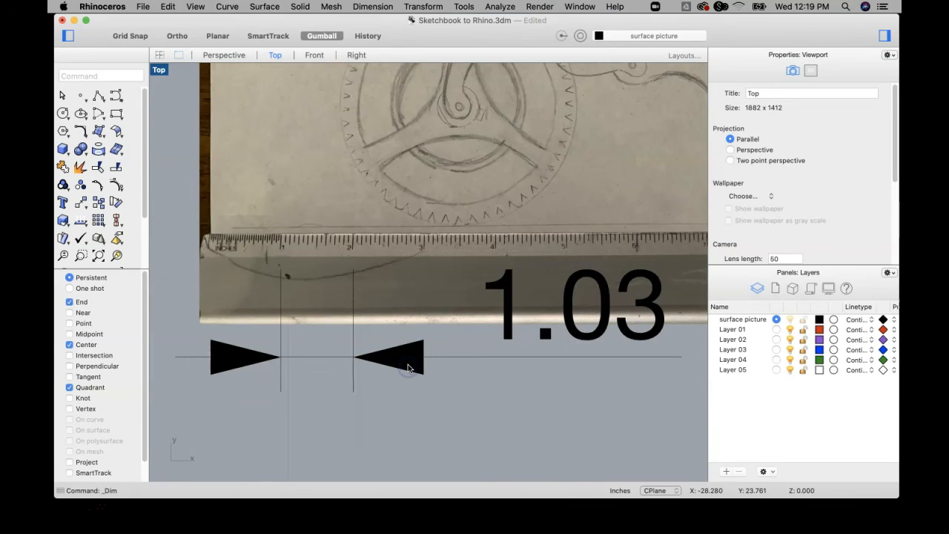
left_click(407, 366)
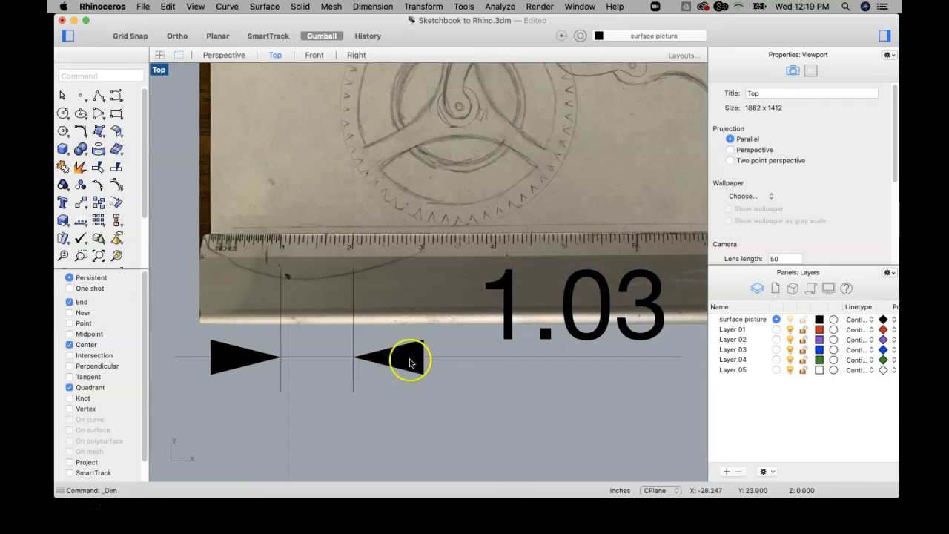
scroll(412, 358, "down", 1)
key("Delete")
scroll(398, 262, "up", 2)
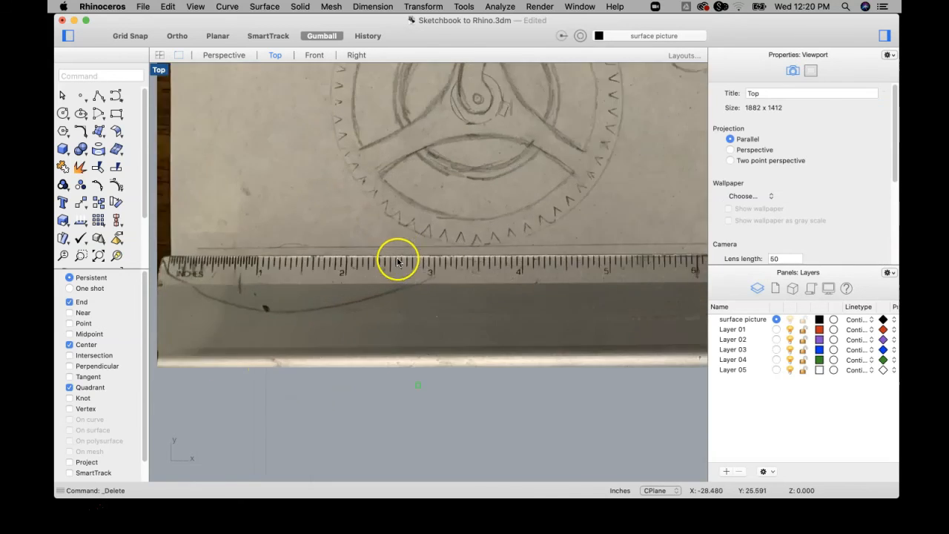
scroll(437, 264, "down", 4)
right_click_drag(528, 266, 433, 264)
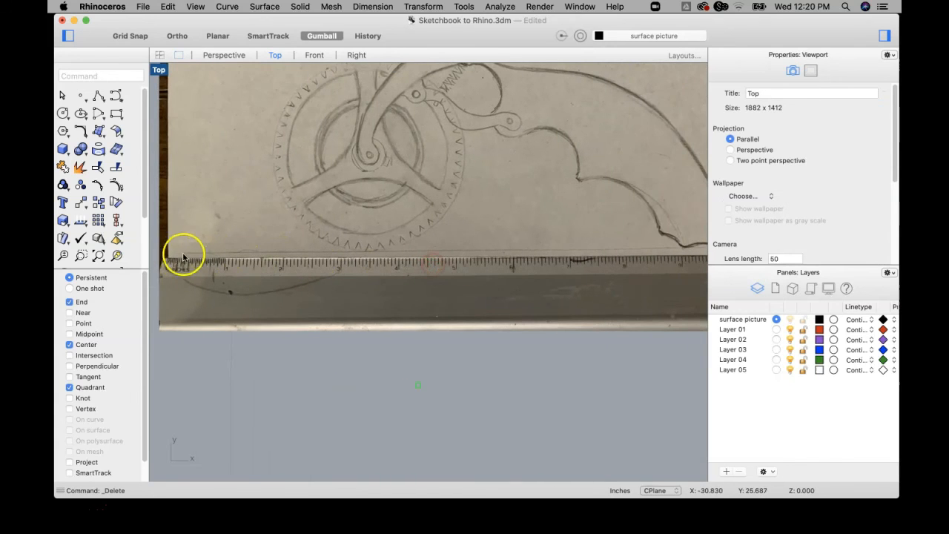
Examine the scaled picture along the ruler from its zero end and across the whole sheet.
scroll(658, 254, "down", 3)
right_click_drag(657, 254, 572, 249)
scroll(300, 256, "up", 3)
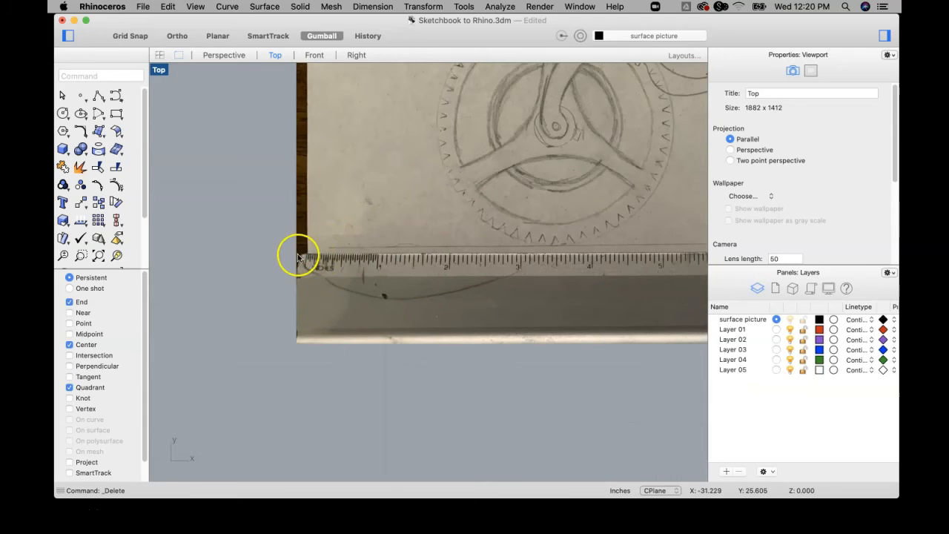
scroll(329, 259, "down", 3)
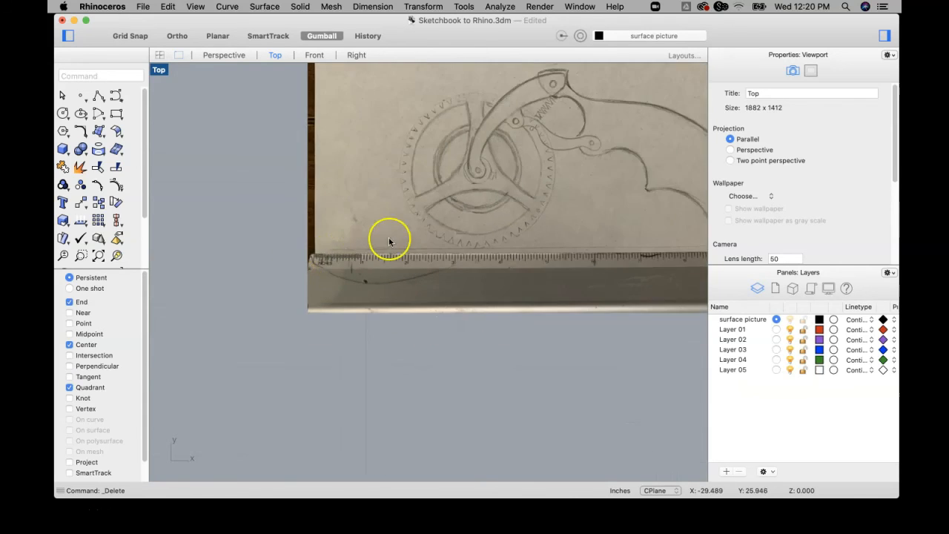
scroll(389, 241, "down", 3)
right_click_drag(379, 238, 277, 276)
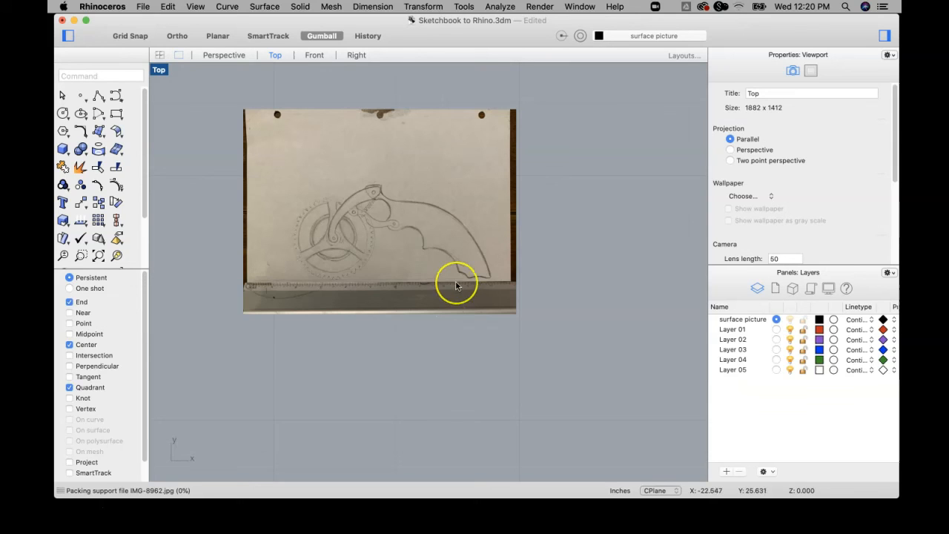
scroll(456, 286, "down", 3)
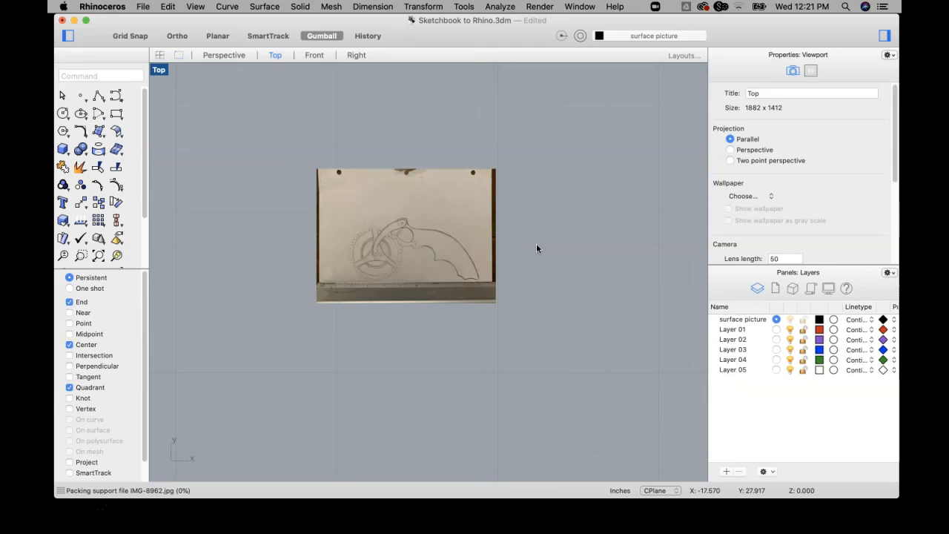
left_click(483, 230)
left_click(526, 226)
right_click_drag(554, 228, 507, 245)
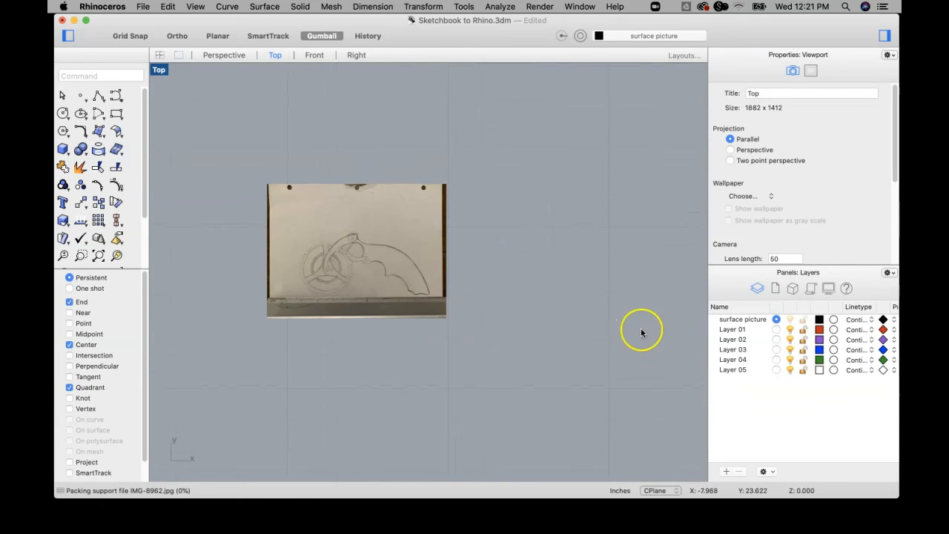
Make Layer 01 the current layer and change its colour to magenta.
left_click(775, 329)
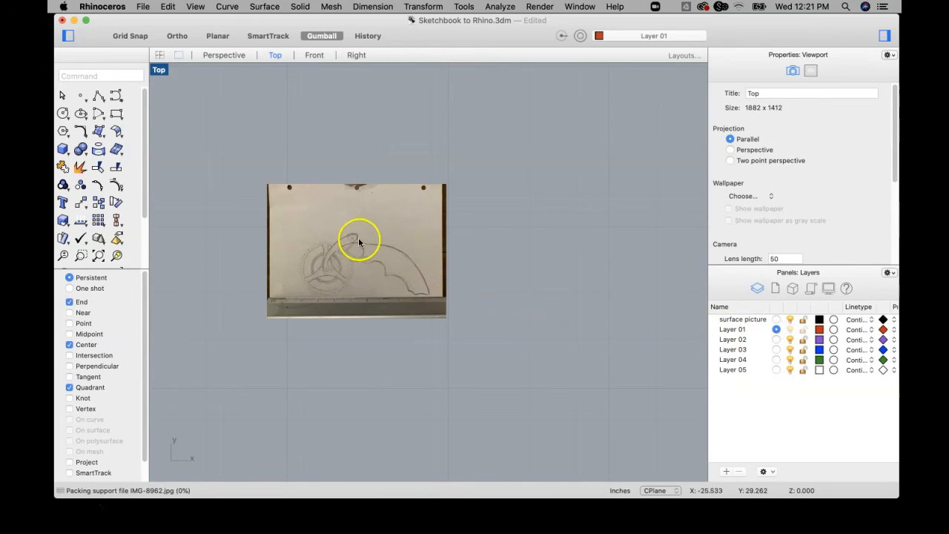
left_click(821, 331)
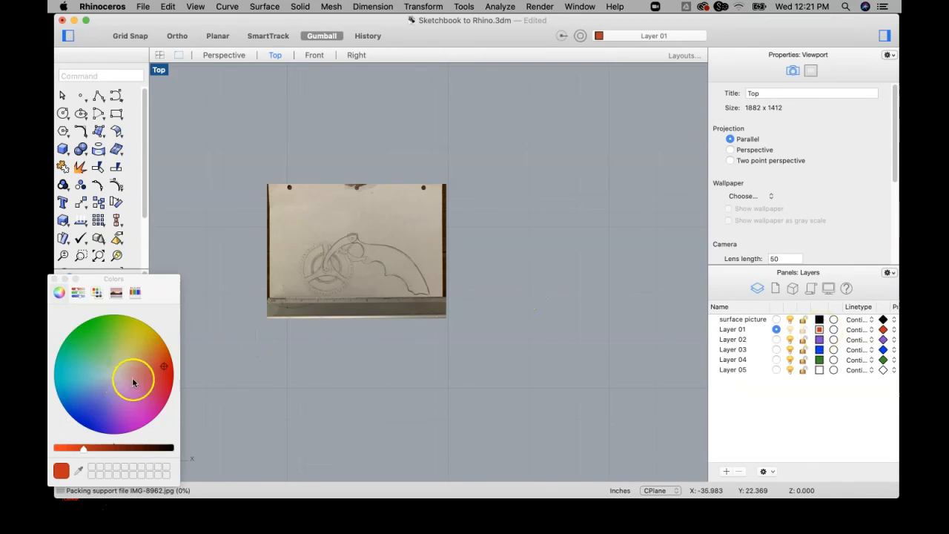
left_click(140, 403)
left_click(77, 448)
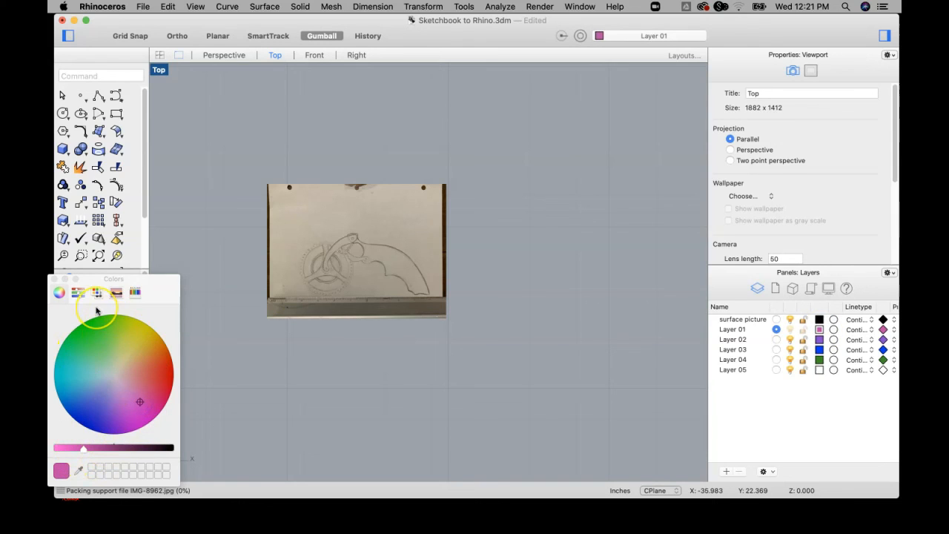
left_click(54, 279)
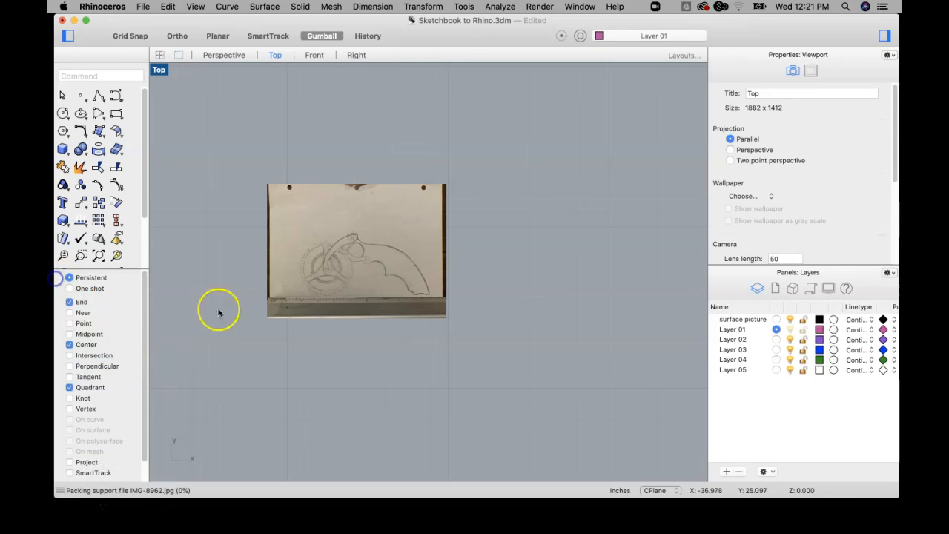
Set Layer 01's colour back to red.
left_click(820, 333)
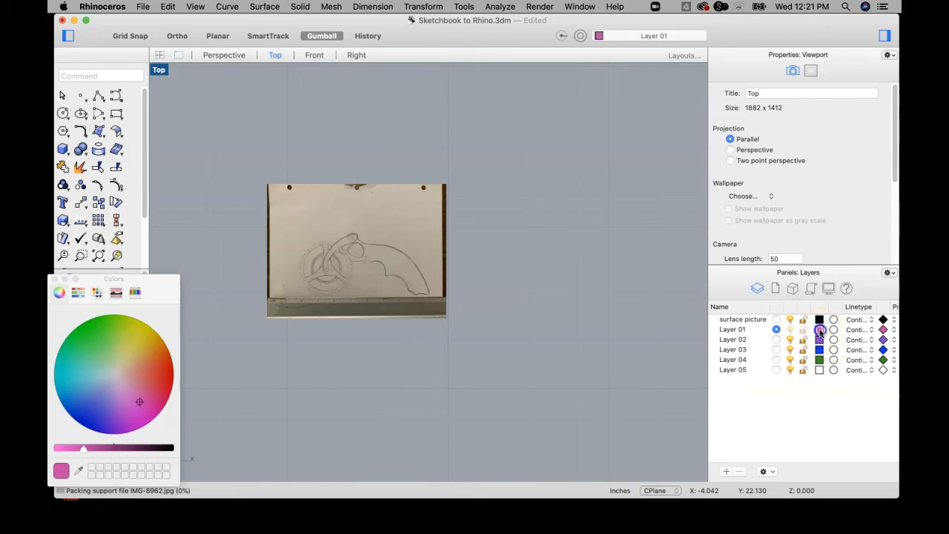
left_click(163, 373)
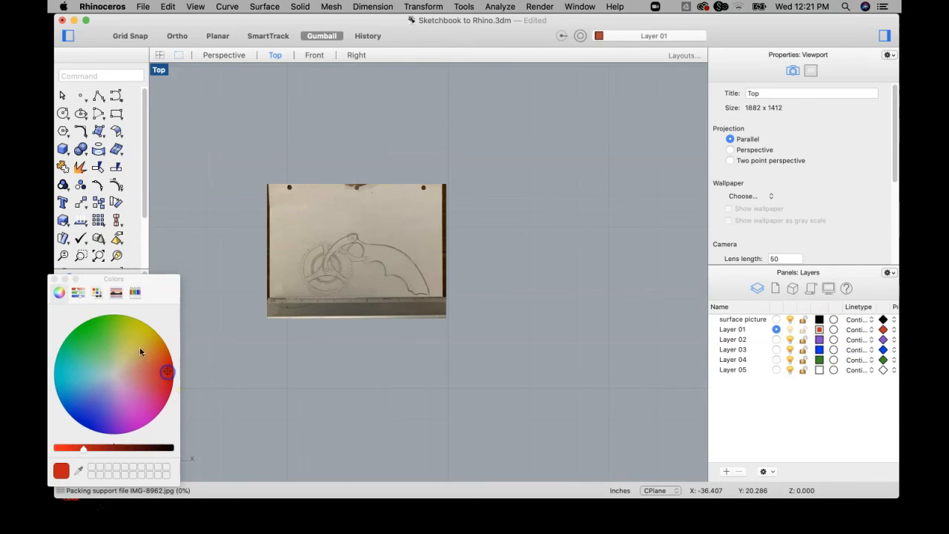
left_click(53, 280)
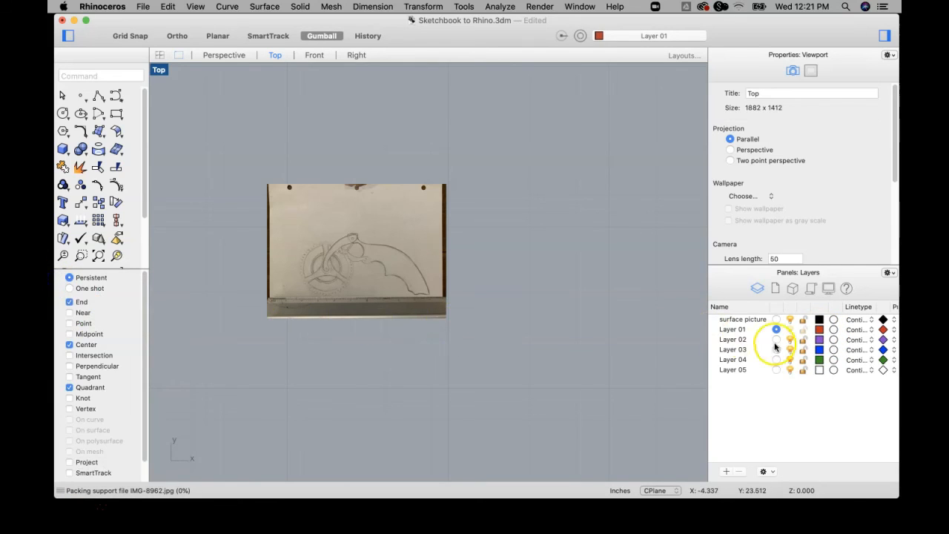
Lock the surface picture layer and test the lock by trying to select the sketch picture.
left_click(406, 242)
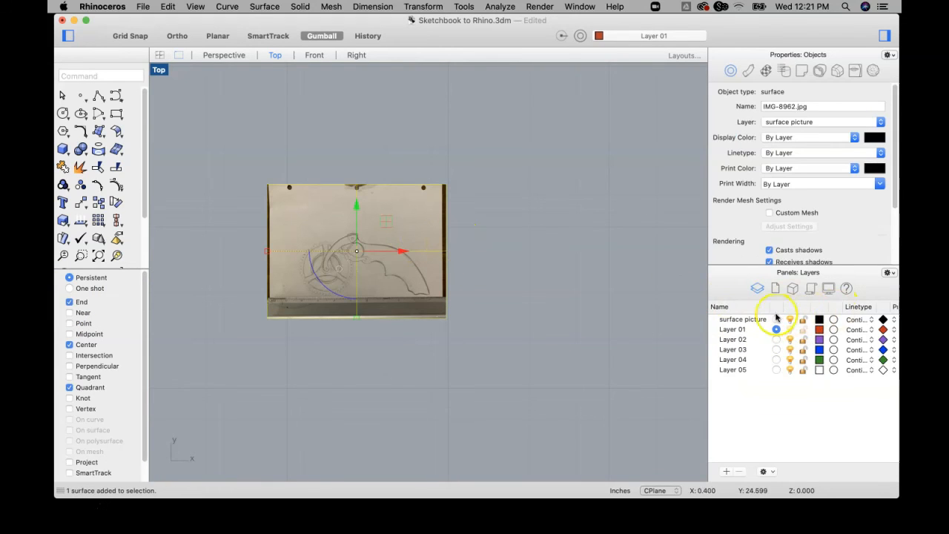
left_click(638, 304)
left_click(804, 319)
left_click_drag(467, 190, 303, 390)
left_click(374, 251)
scroll(314, 250, "up", 2)
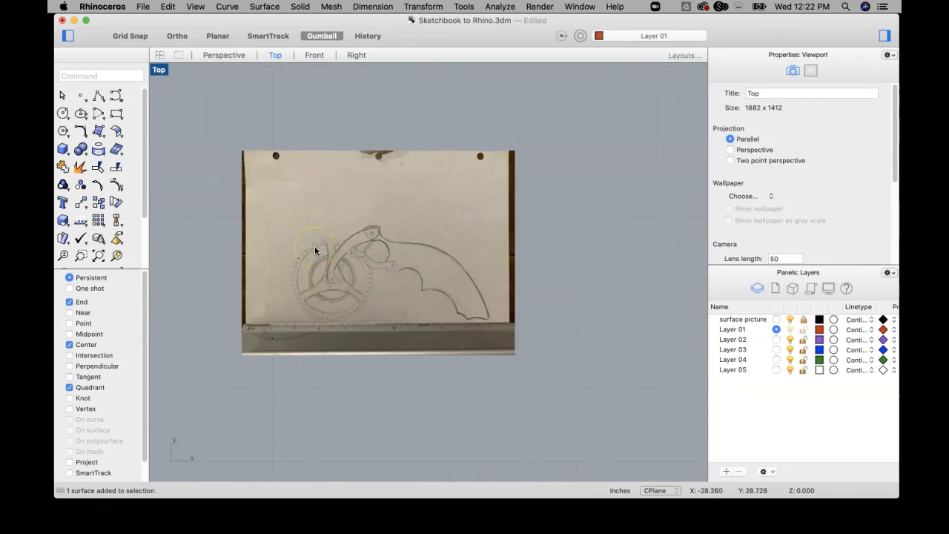
scroll(427, 271, "down", 3)
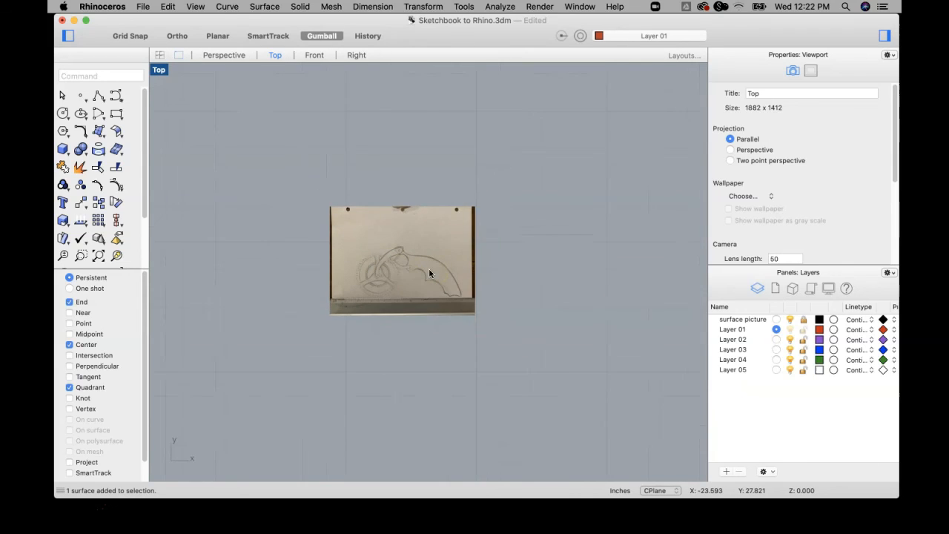
scroll(426, 265, "up", 2)
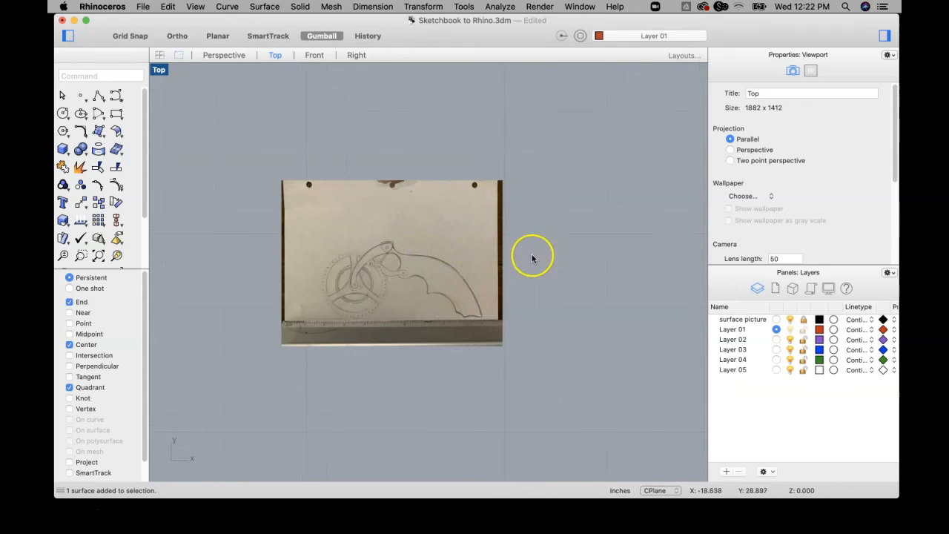
Unlock the surface picture layer and select the sketch picture.
left_click(803, 319)
scroll(408, 297, "up", 3)
scroll(430, 322, "down", 2)
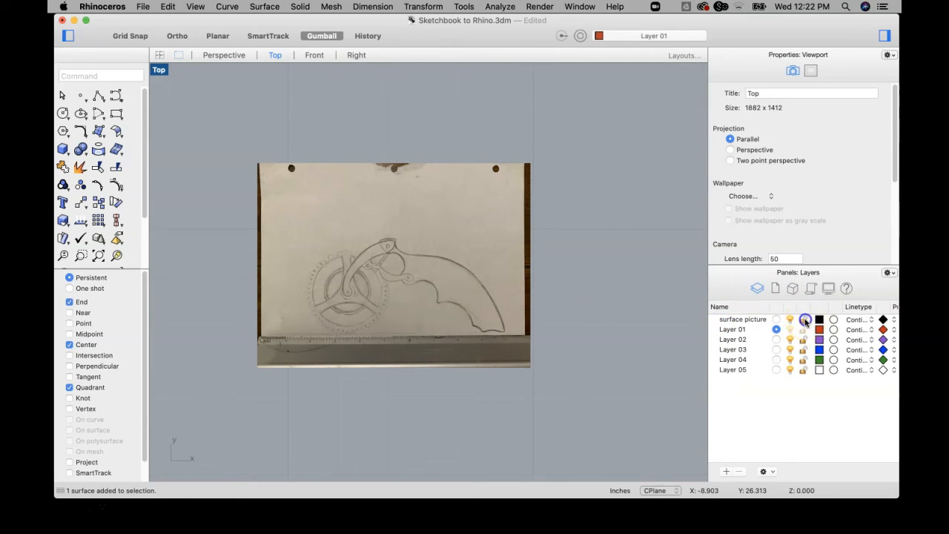
mouse_move(567, 132)
left_mouse_down()
mouse_move(474, 364)
mouse_move(219, 396)
left_mouse_up()
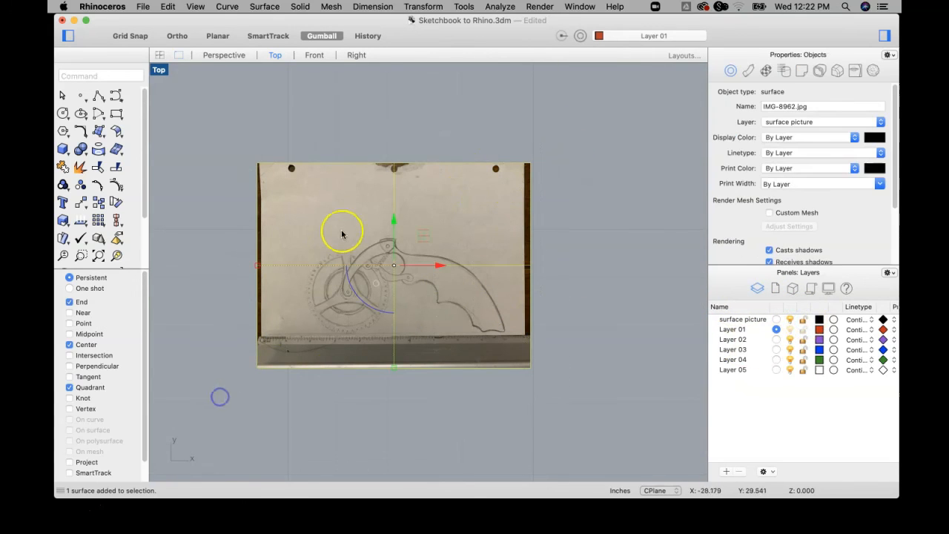
Start rotating the picture, with the centre on the pencil baseline just above the beginning of the ruler's inch scale.
left_click(425, 7)
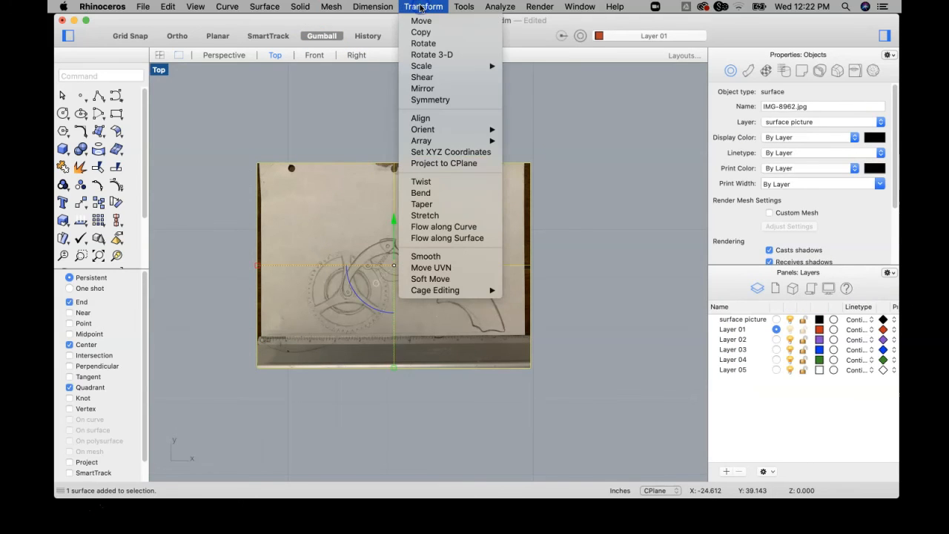
left_click(422, 43)
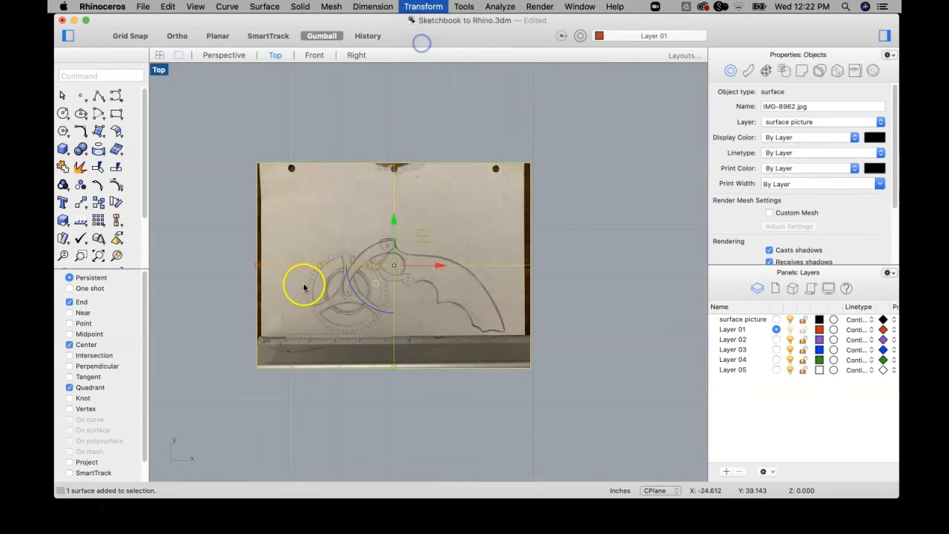
scroll(256, 356, "up", 6)
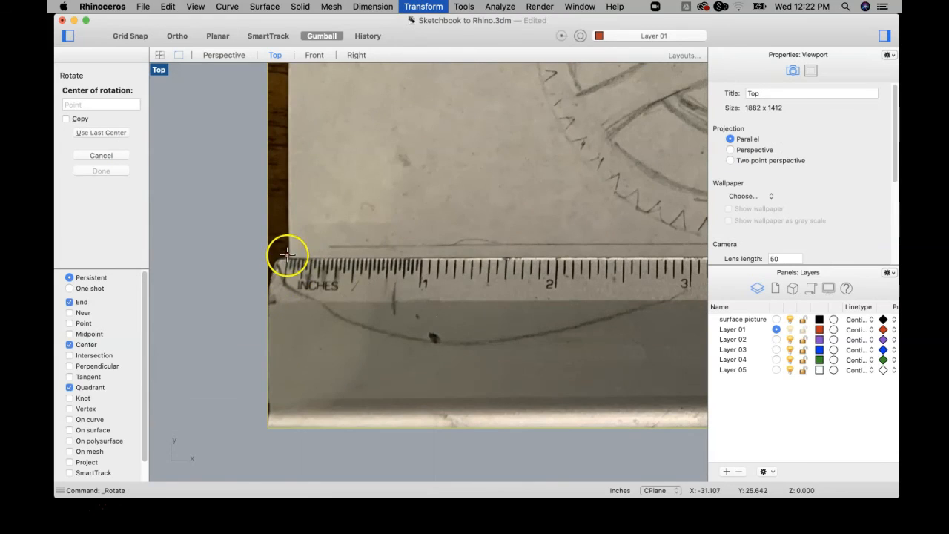
scroll(318, 248, "down", 5)
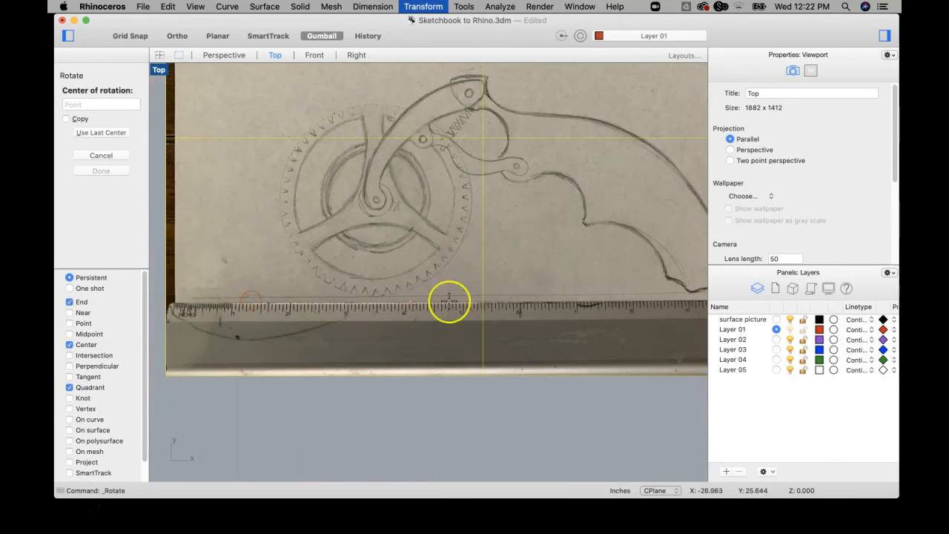
scroll(189, 295, "up", 5)
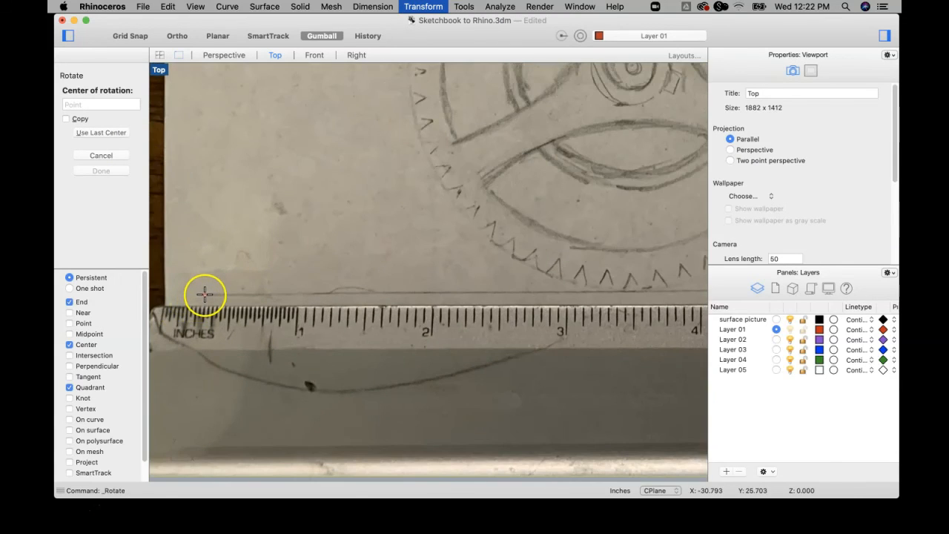
left_click(205, 294)
Set the rotation's first reference point level with the bottom of the grip, slightly past the ruler's 10-inch mark.
scroll(204, 295, "down", 5)
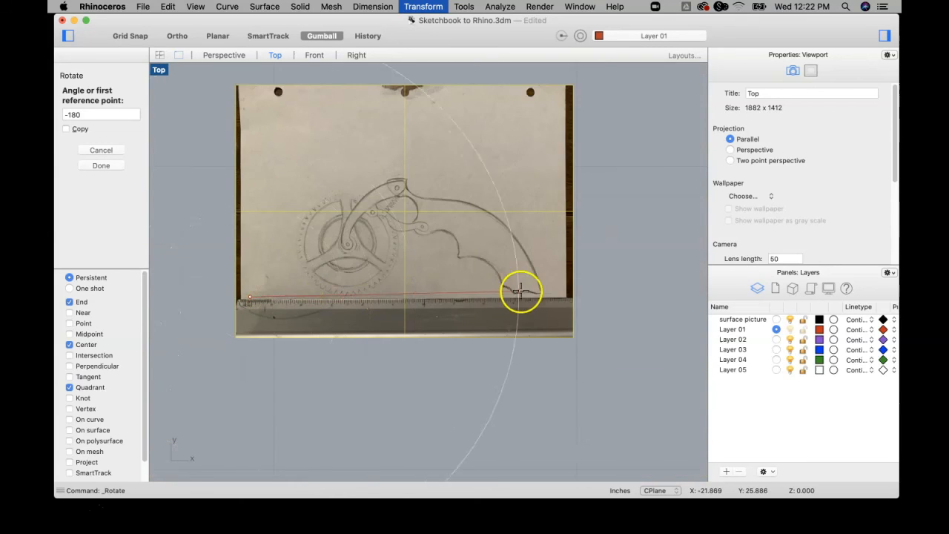
scroll(520, 291, "up", 4)
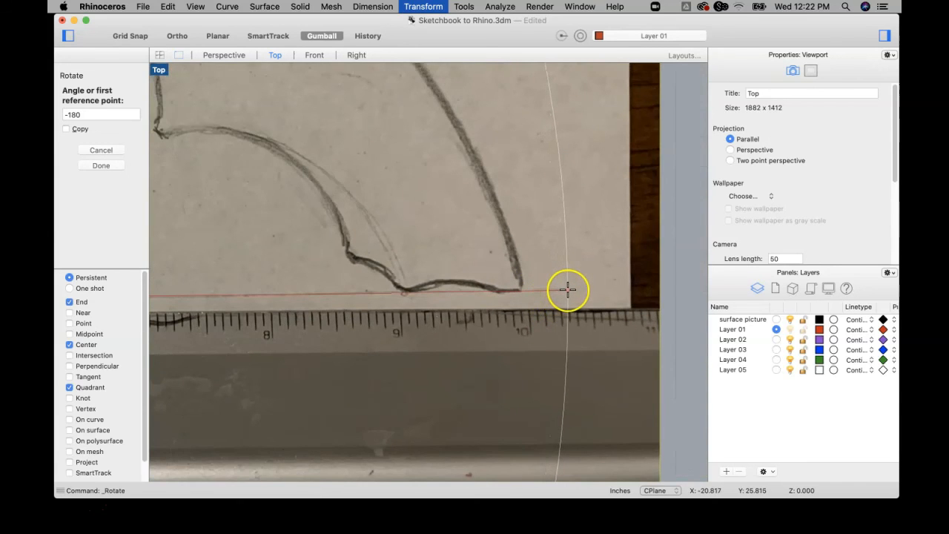
left_click(567, 289)
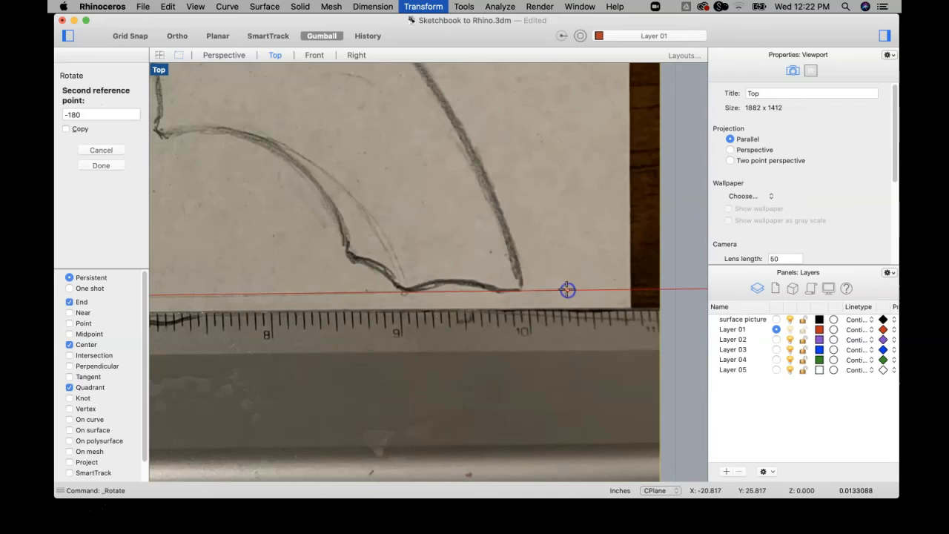
Rotate the picture clockwise by about 0.64 degrees by placing the second reference point slightly below the first reference line.
scroll(567, 290, "down", 3)
scroll(567, 289, "down", 3)
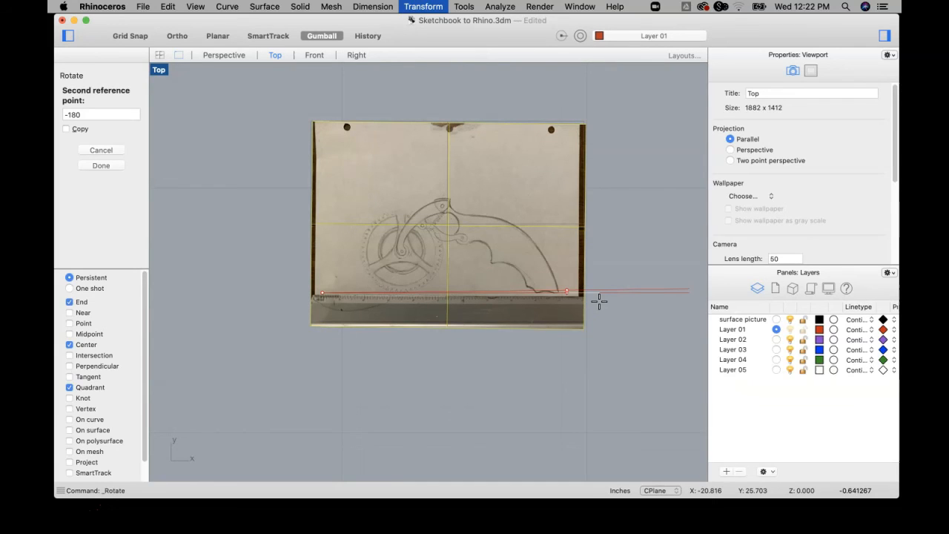
left_click(607, 299)
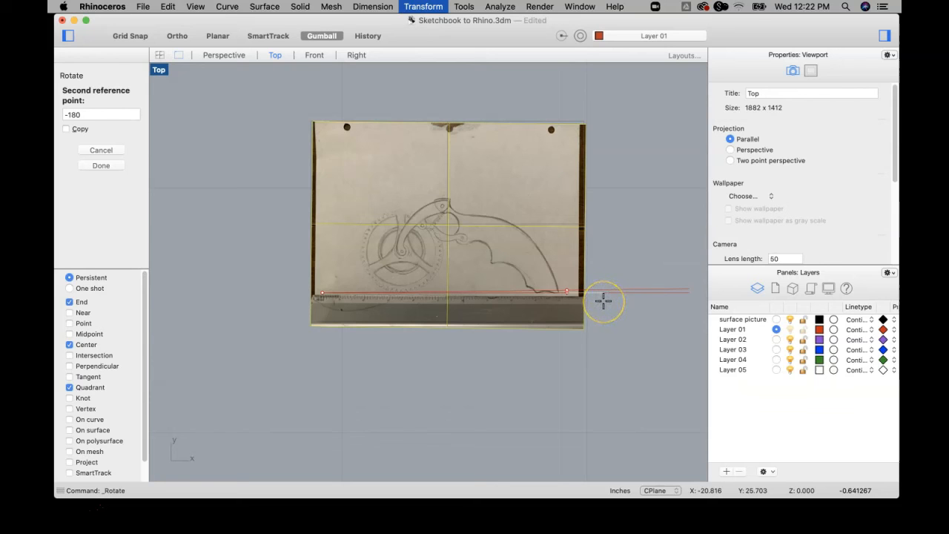
left_click(603, 301)
scroll(492, 250, "up", 3)
scroll(494, 256, "down", 2)
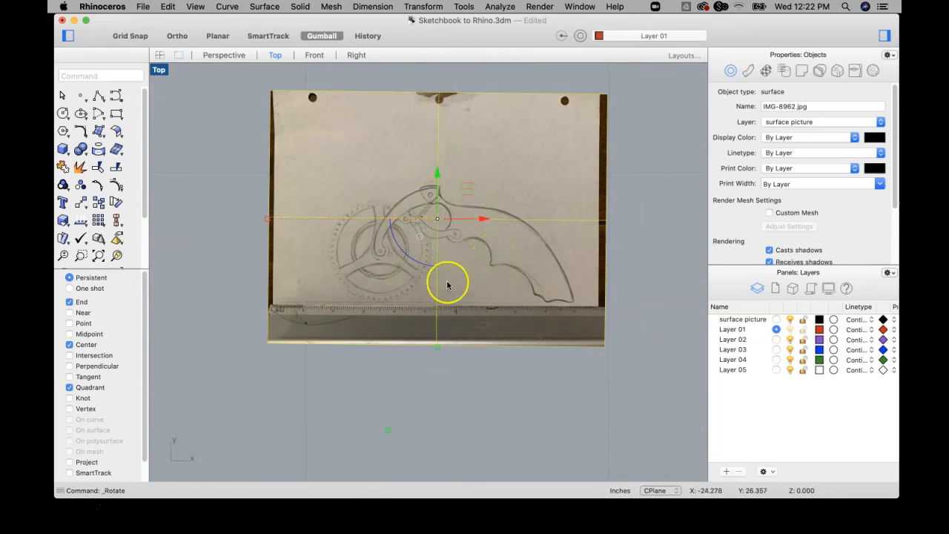
Lock the surface picture layer again and frame the sketch for tracing.
left_click(803, 319)
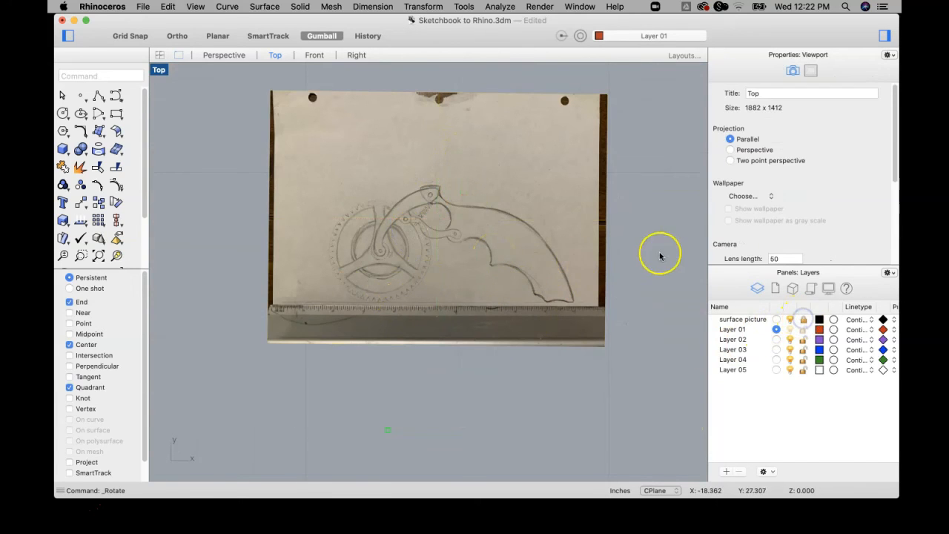
mouse_move(505, 254)
right_mouse_down()
mouse_move(470, 260)
mouse_move(454, 280)
right_mouse_up()
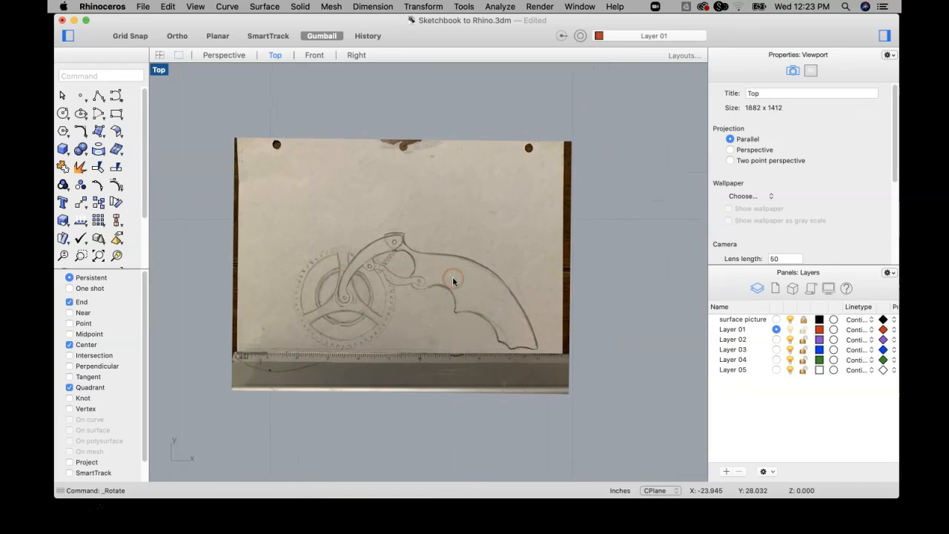
scroll(453, 279, "up", 3)
scroll(453, 279, "down", 1)
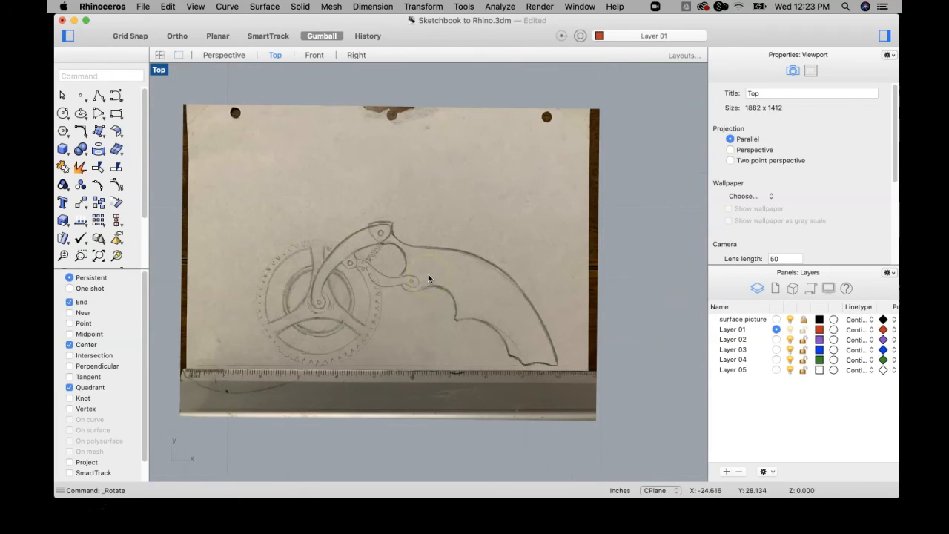
right_click_drag(444, 300, 423, 295)
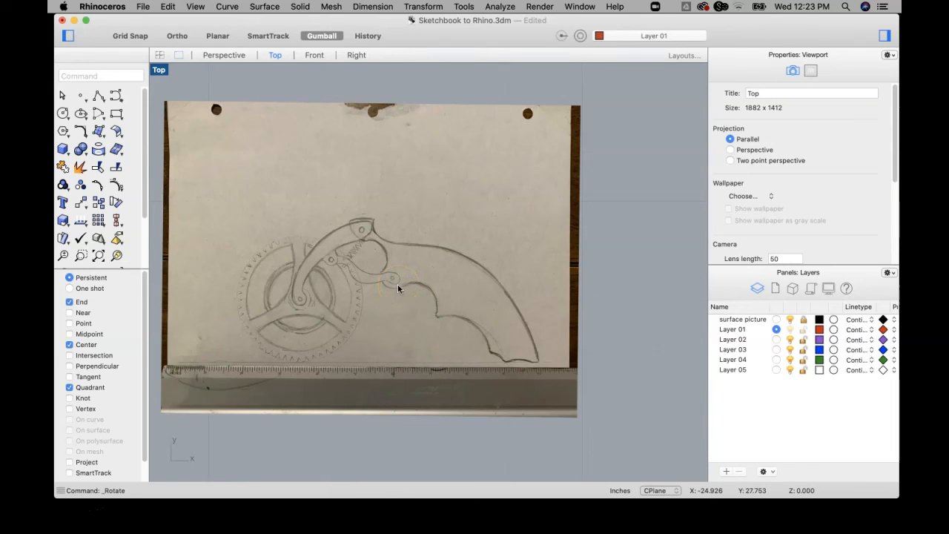
right_click_drag(433, 254, 486, 245)
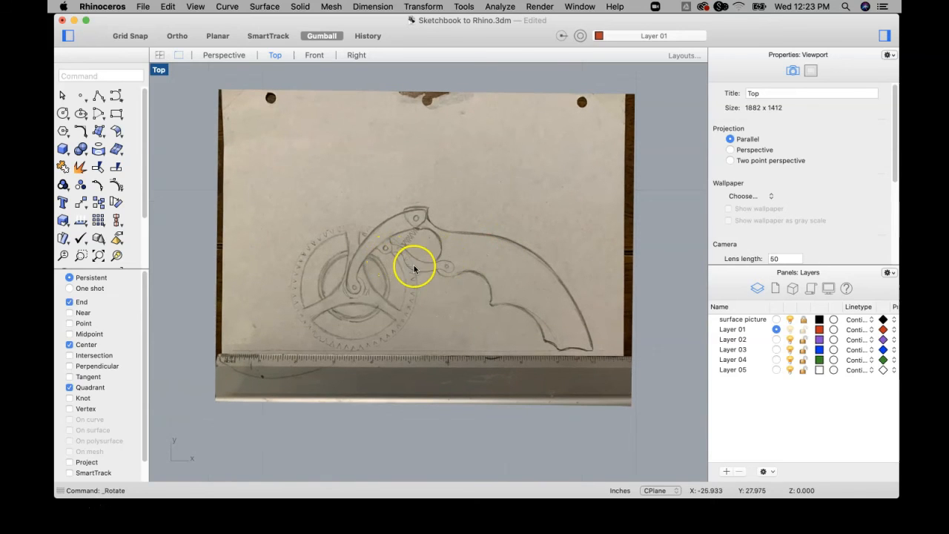
scroll(370, 291, "up", 2)
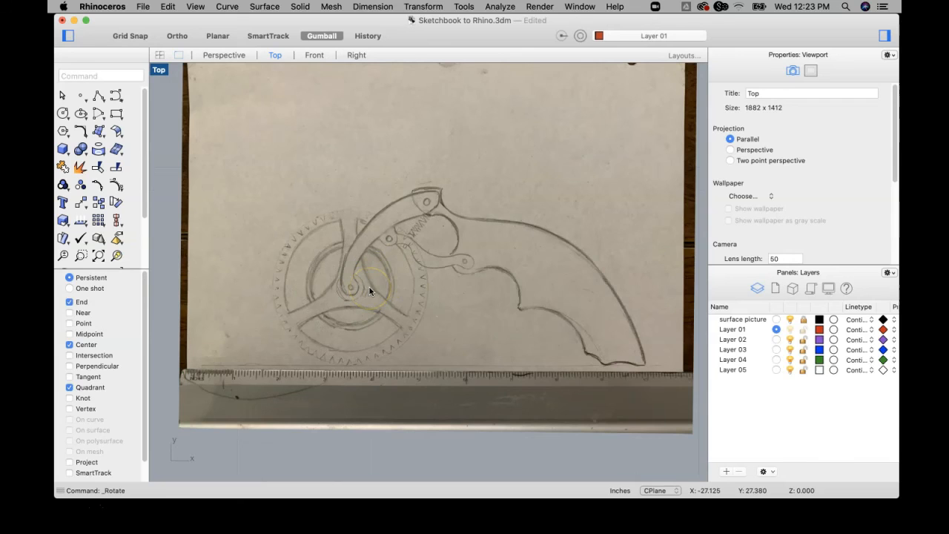
Save the model with the straightened sketch picture in place.
scroll(394, 281, "down", 2)
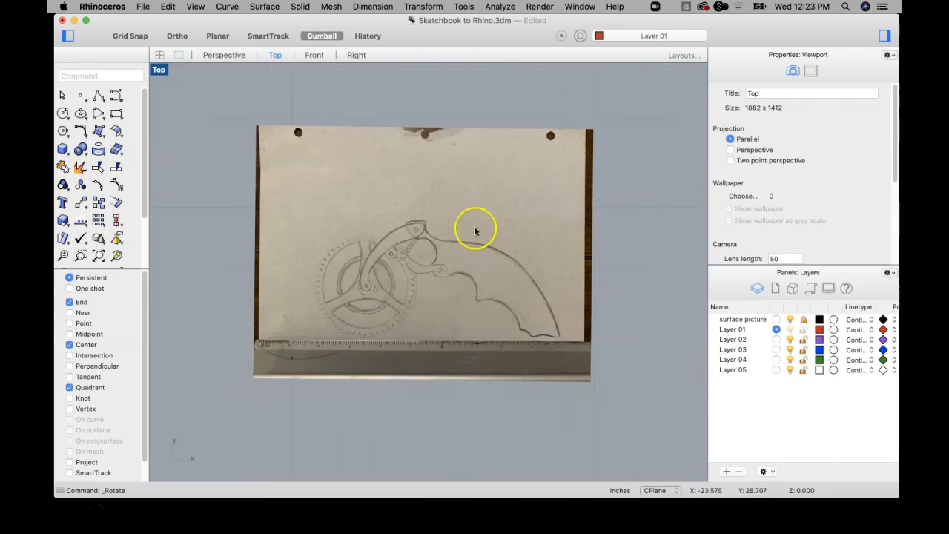
mouse_move(495, 257)
right_mouse_down()
mouse_move(434, 256)
mouse_move(442, 270)
right_mouse_up()
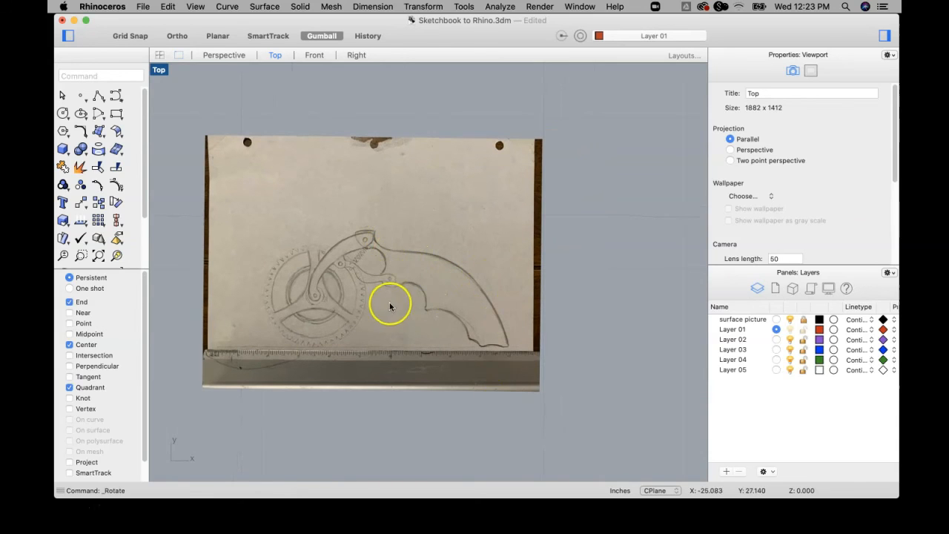
scroll(415, 301, "up", 2)
scroll(420, 287, "up", 2)
scroll(431, 280, "down", 2)
right_click_drag(395, 289, 421, 291)
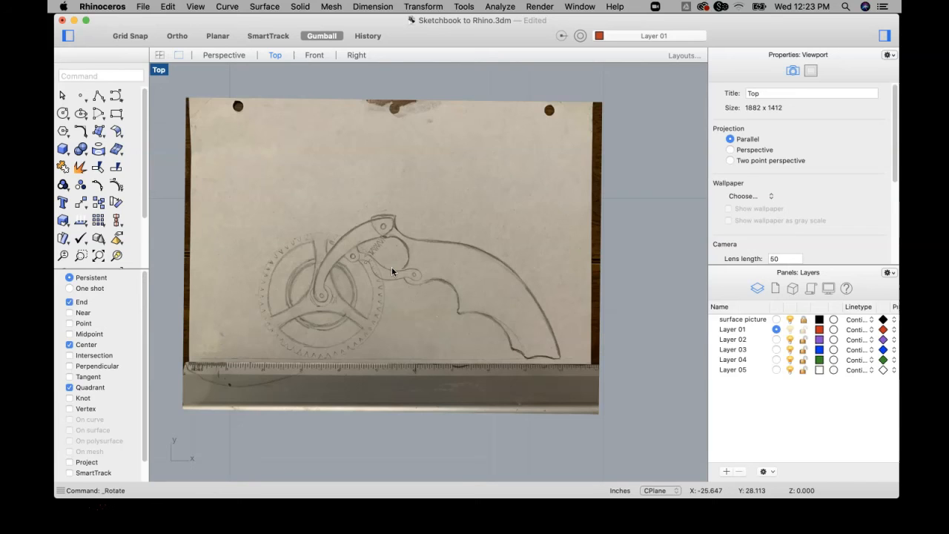
key("super+s")
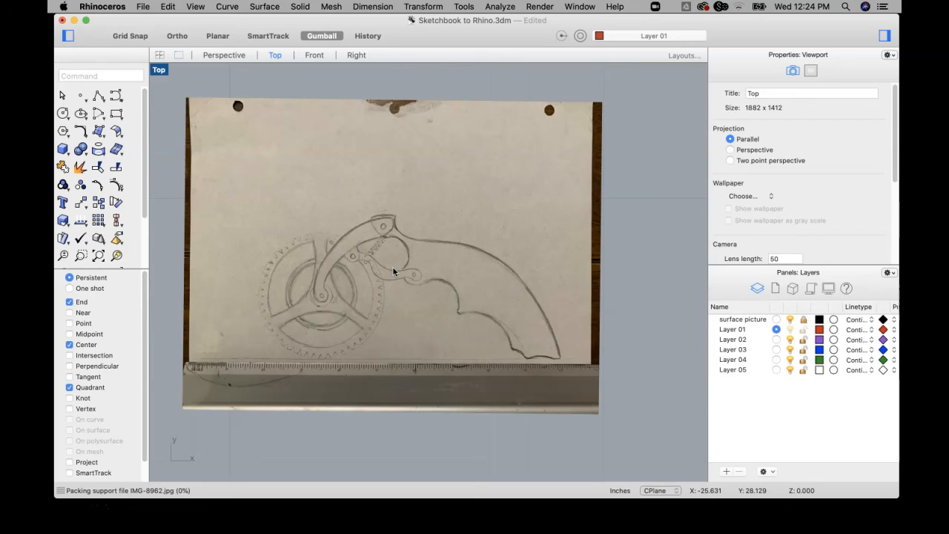
Draw a three-point circle of about 0.61 inch radius along the grip's upper finger groove, just beside the trigger's round end.
left_click(391, 244)
right_click_drag(389, 261, 414, 263)
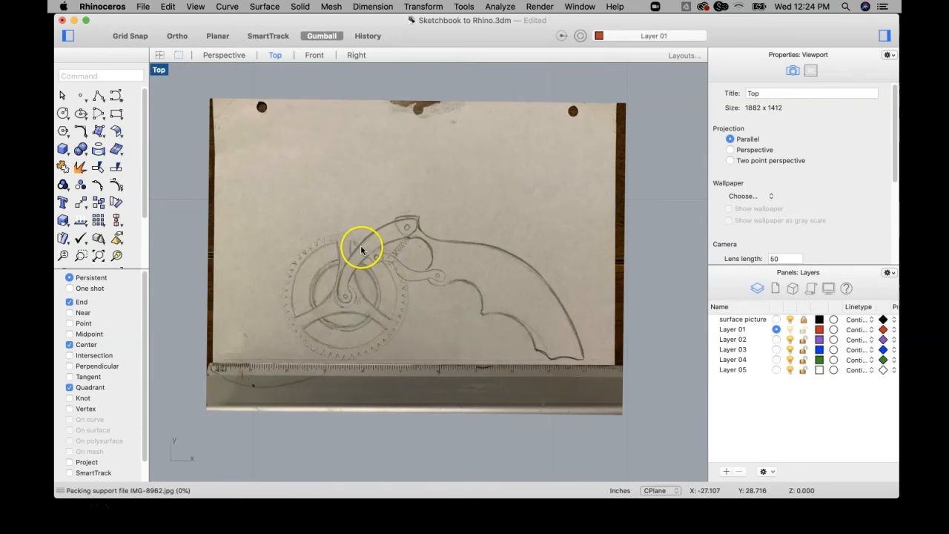
scroll(363, 249, "up", 2)
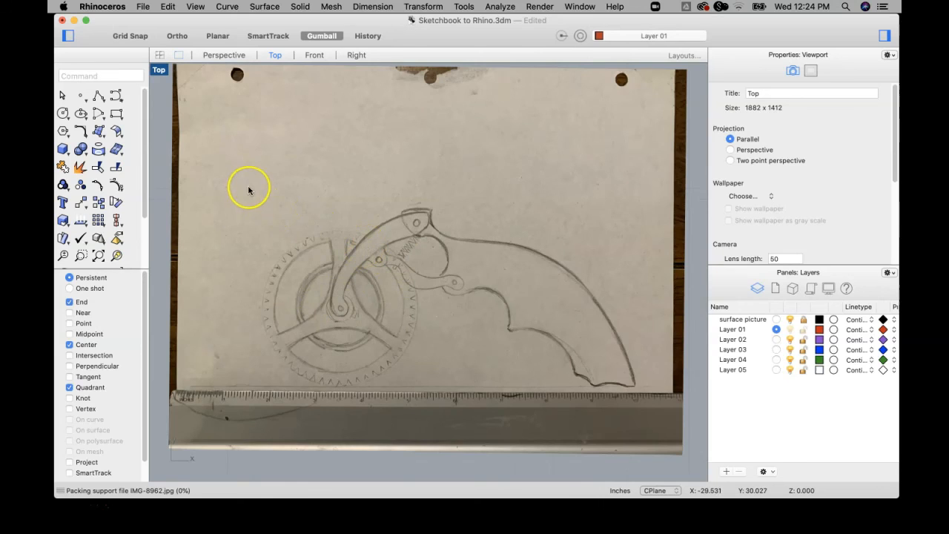
left_click(64, 115)
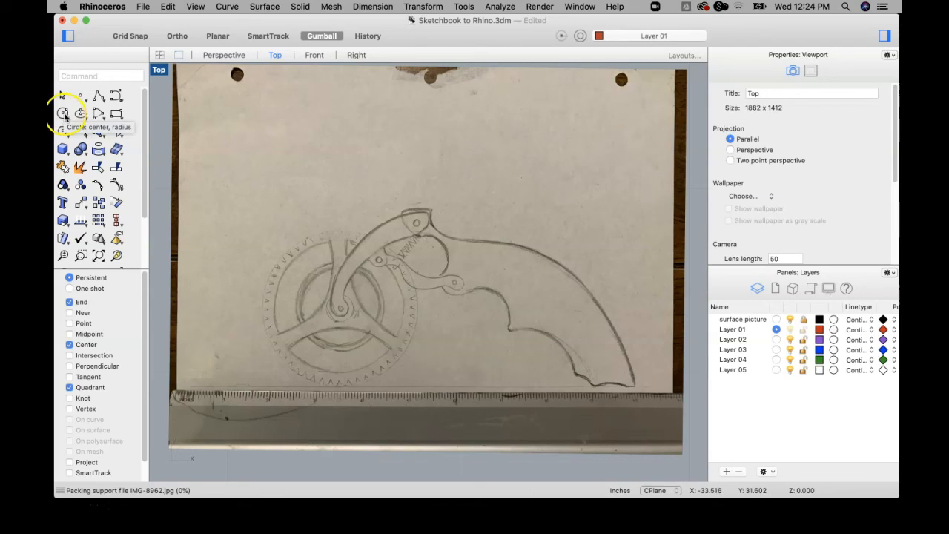
left_click(63, 115)
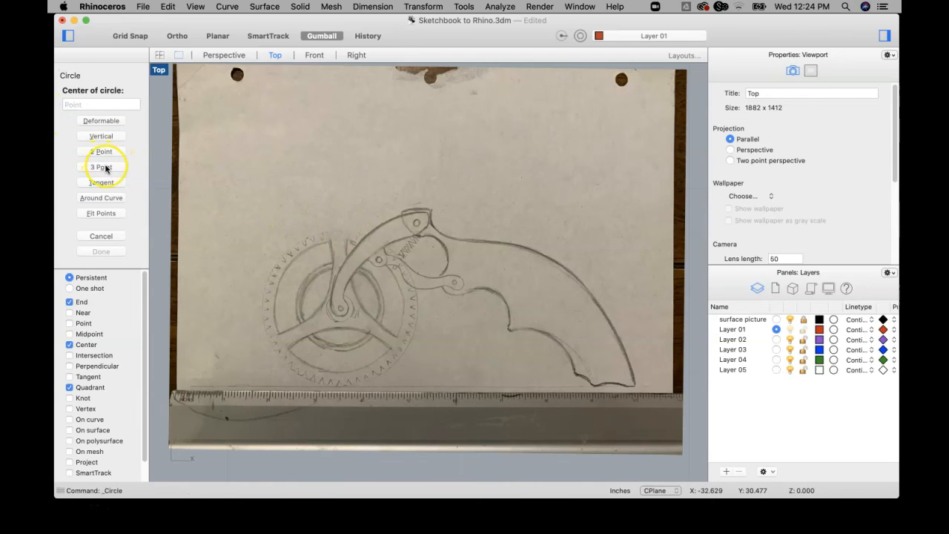
left_click(92, 168)
scroll(497, 311, "up", 6)
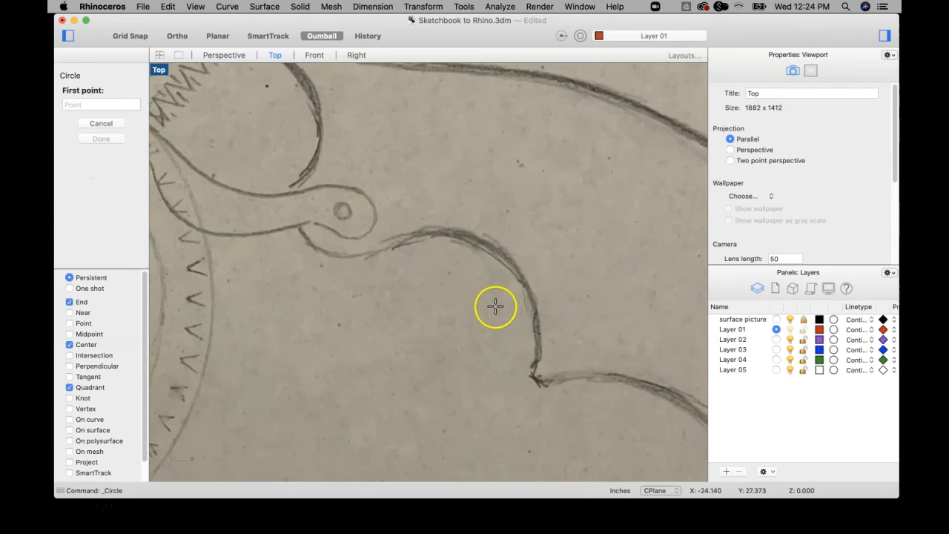
left_click(389, 246)
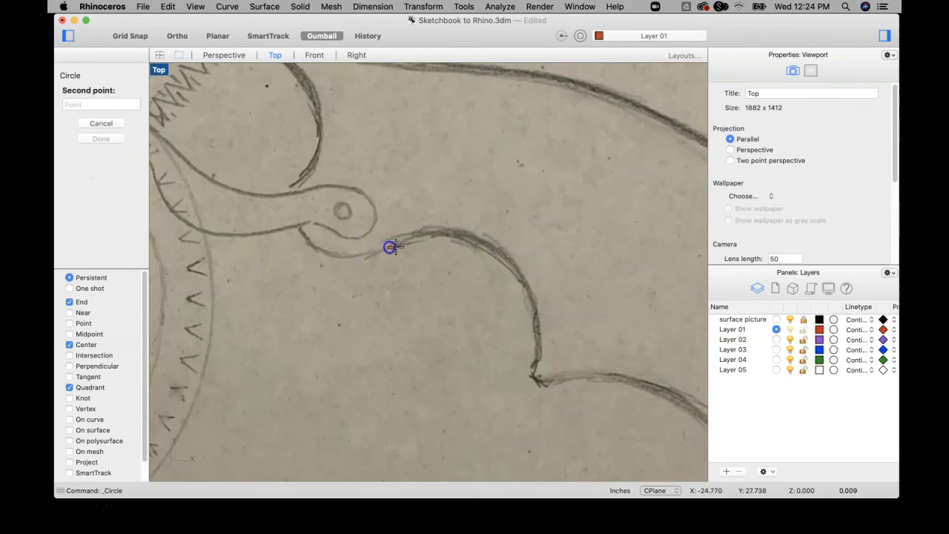
left_click(503, 253)
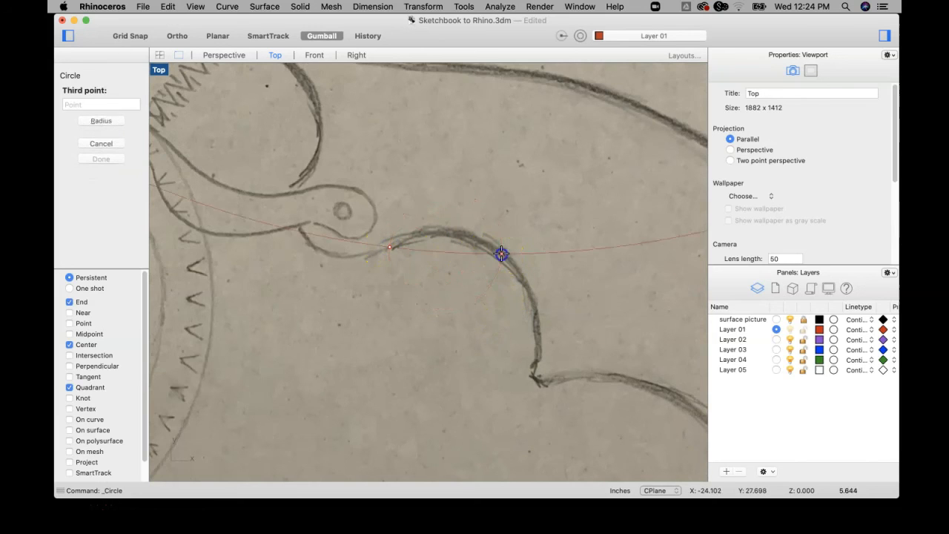
left_click(538, 350)
scroll(546, 349, "down", 4)
right_click_drag(546, 349, 421, 265)
scroll(502, 288, "down", 4)
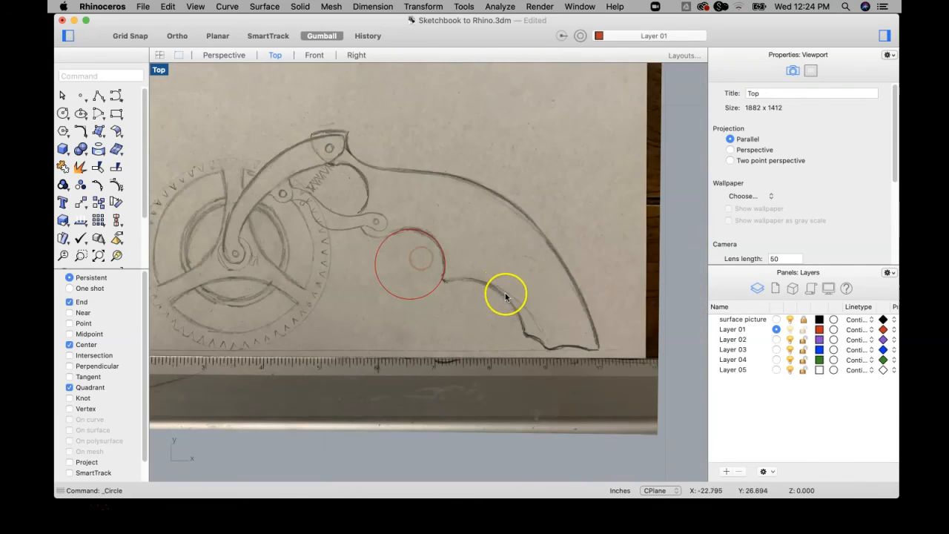
right_click_drag(507, 294, 448, 267)
right_click(446, 267)
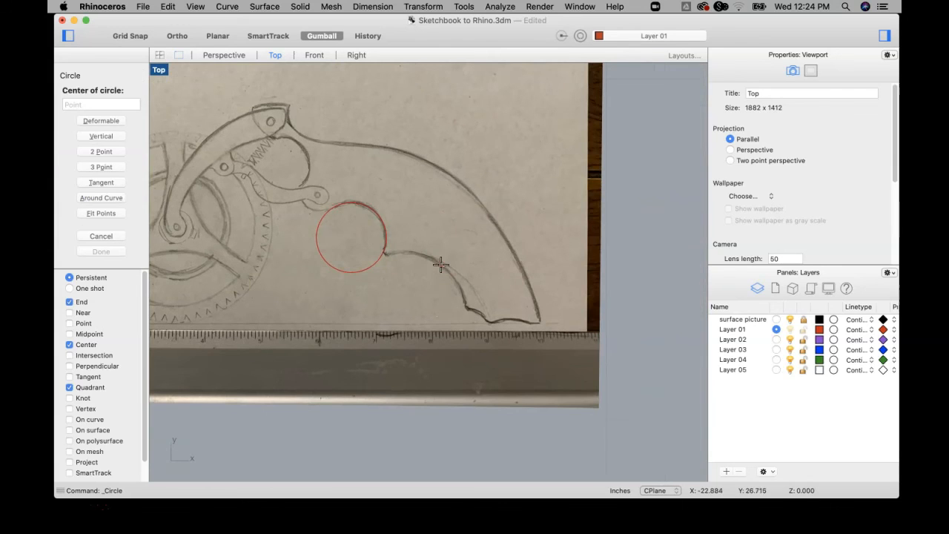
scroll(382, 258, "up", 4)
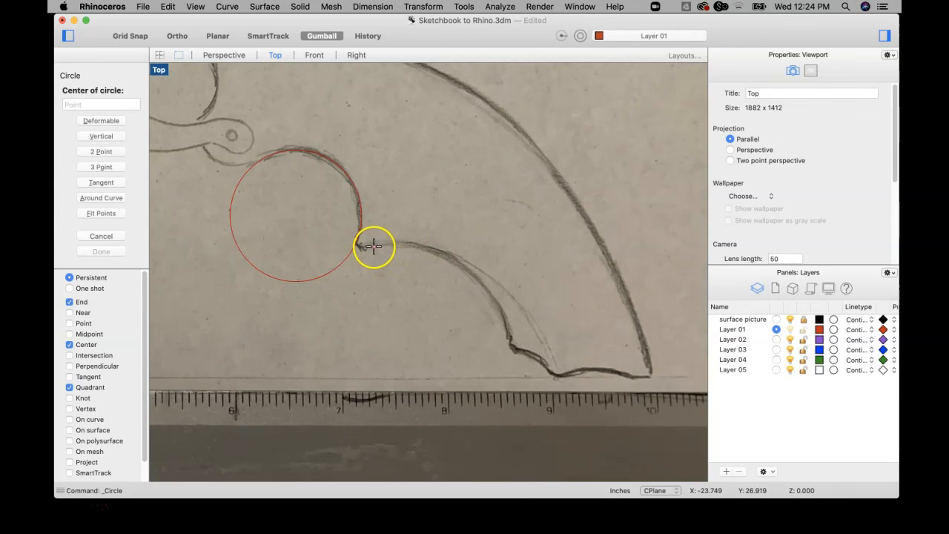
left_click(373, 245)
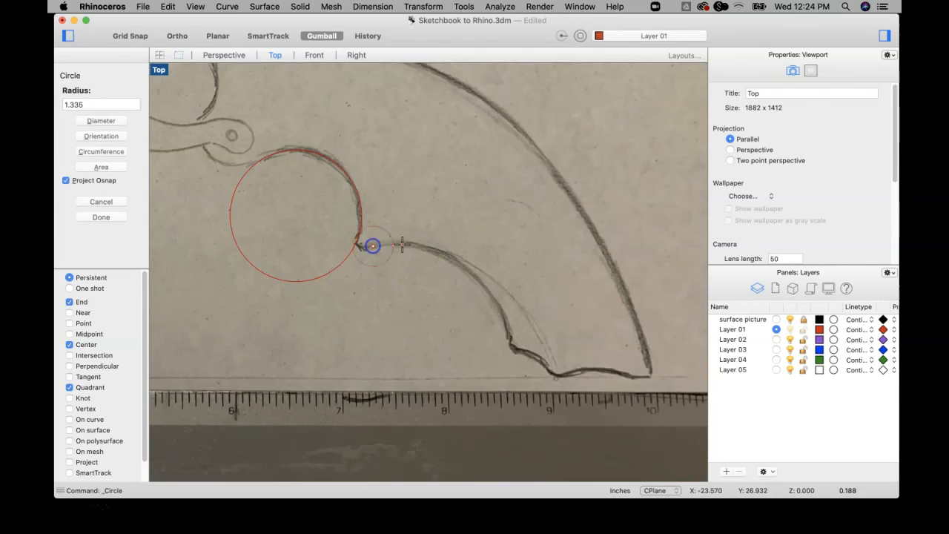
key("Escape")
Draw a three-point circle of about 1.1 inch radius along the grip's second finger groove, from the cusp to the lower notch.
right_click(445, 259)
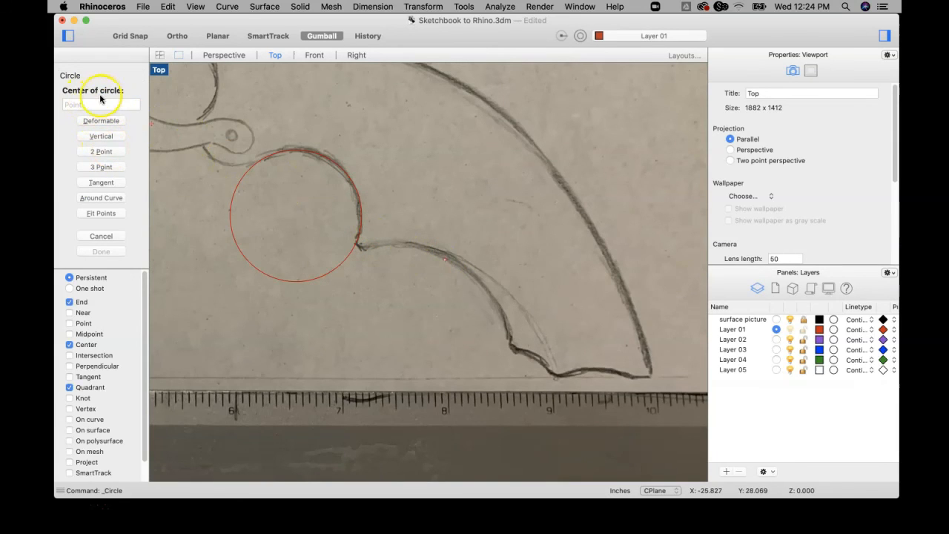
left_click(104, 169)
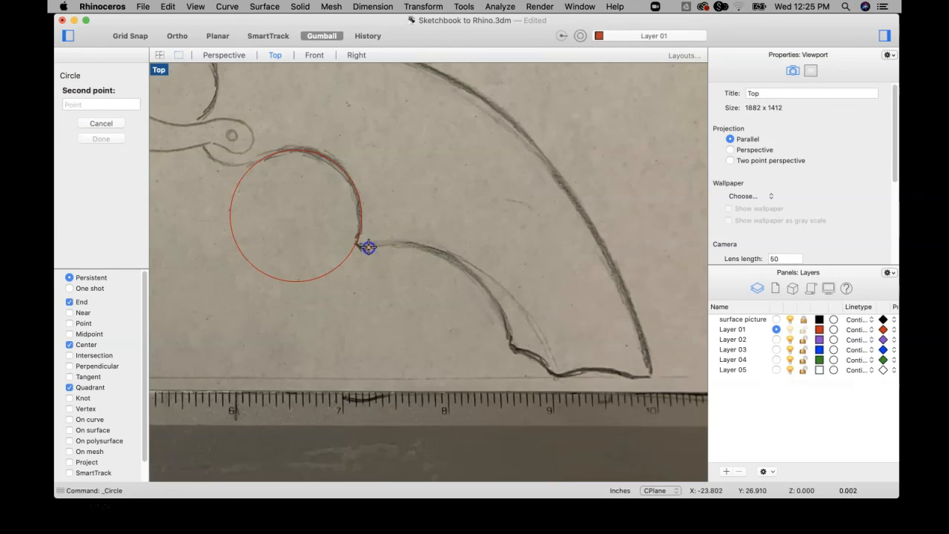
left_click(451, 258)
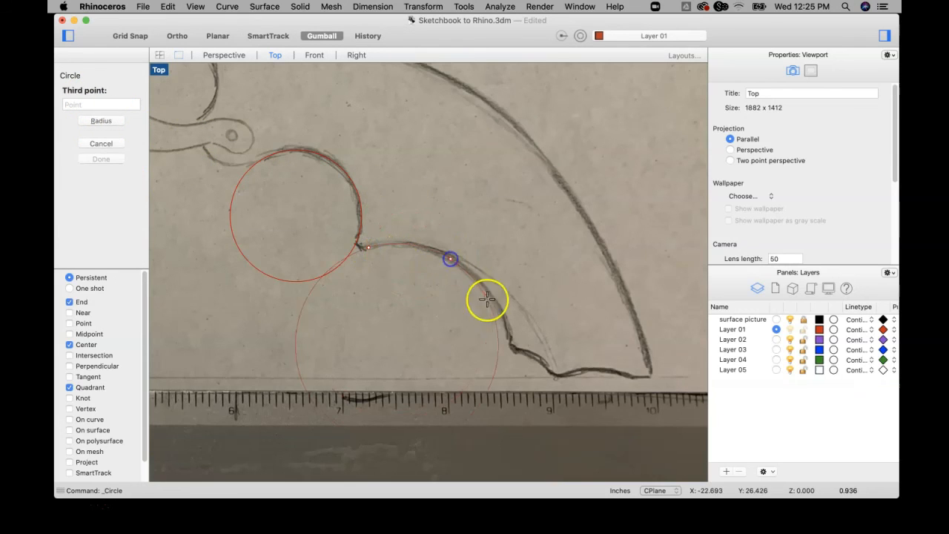
left_click(511, 346)
Draw a three-point circle following the curved opening between the spring and the grip, above the trigger lever.
scroll(525, 249, "down", 5)
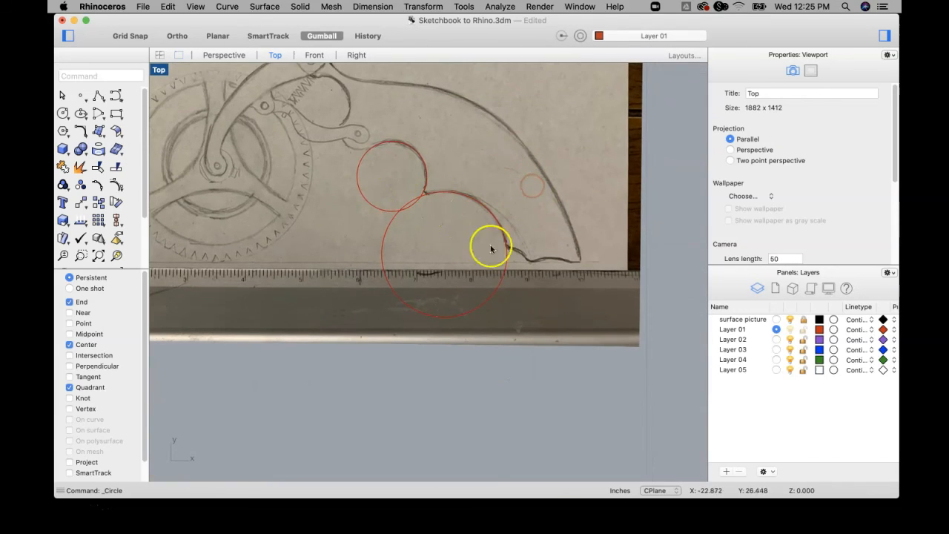
scroll(392, 132, "down", 3)
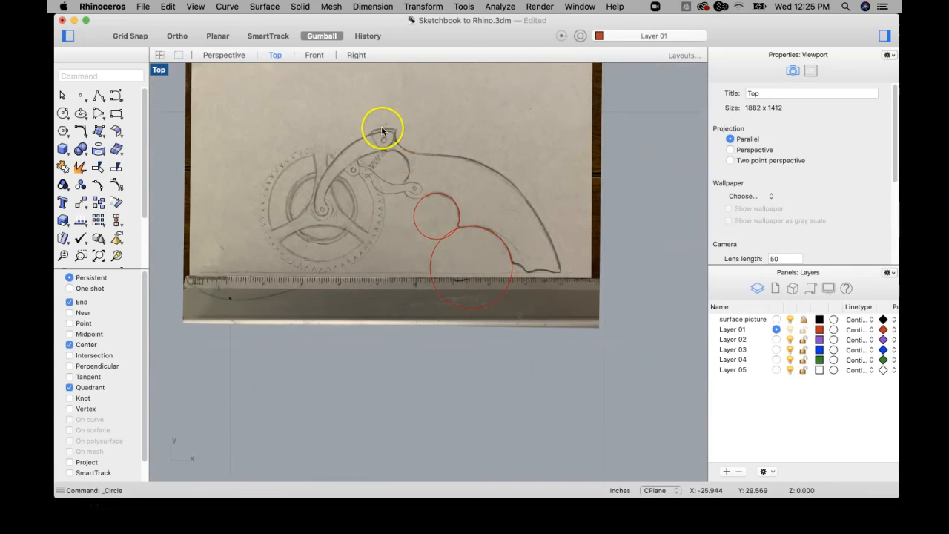
key("Return")
scroll(402, 160, "up", 10)
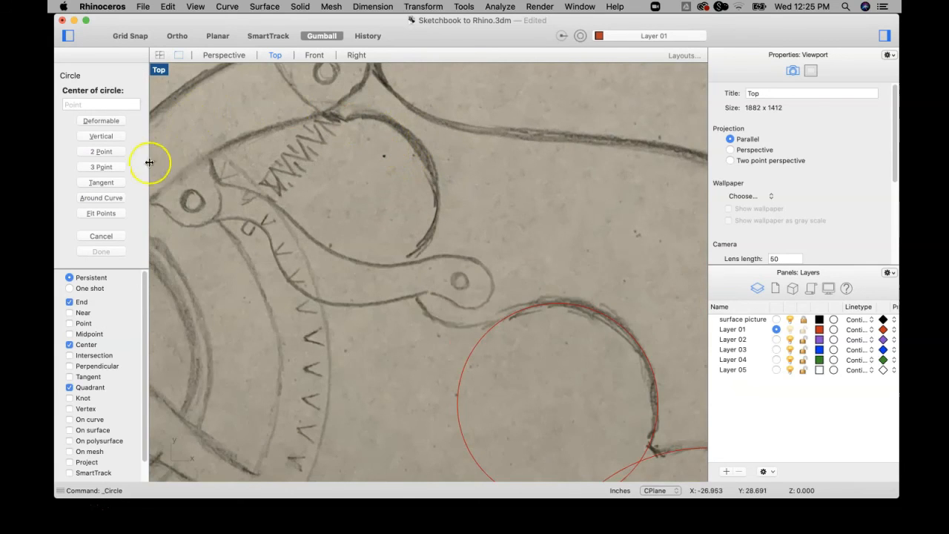
left_click(103, 167)
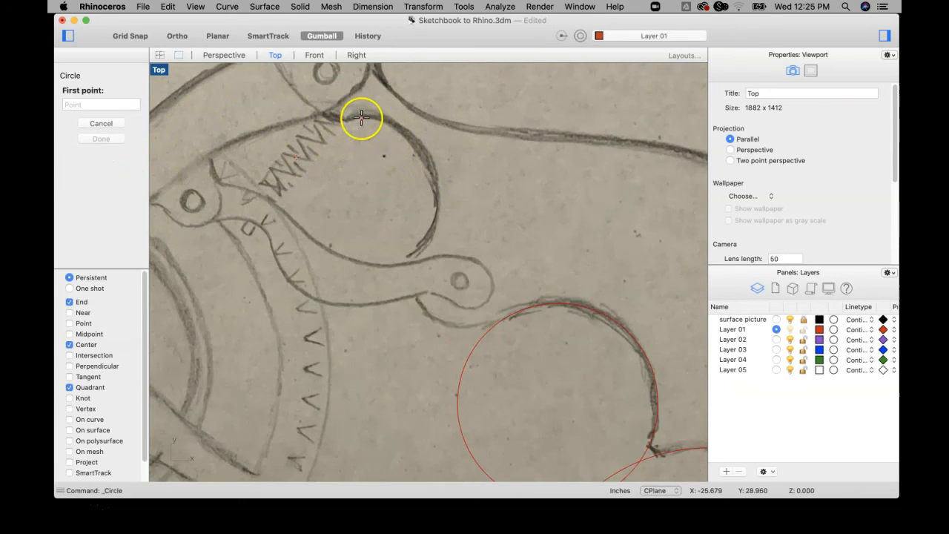
left_click(424, 155)
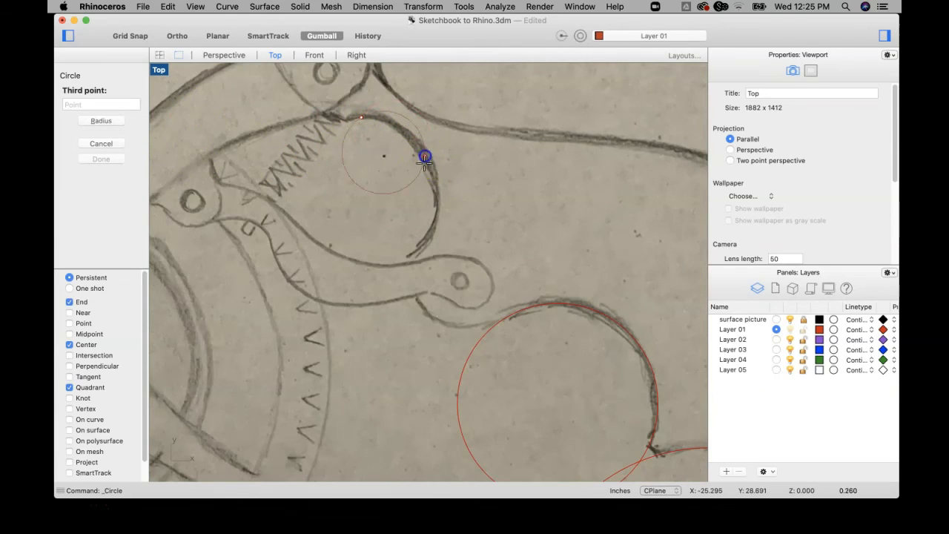
left_click(429, 238)
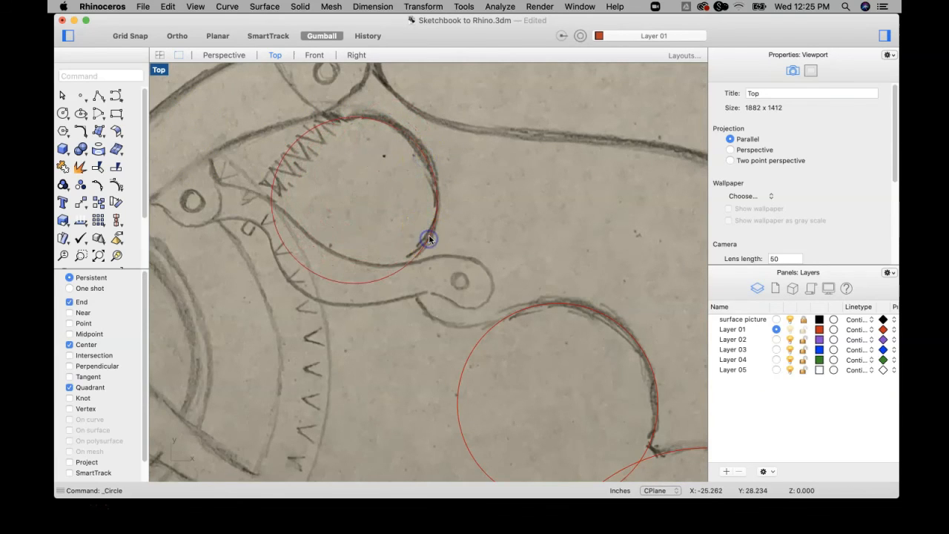
Draw a center-radius circle of about 0.054 inch radius over the small pivot hole at the middle of the toothed wheel.
scroll(432, 238, "down", 10)
scroll(416, 232, "right", 5)
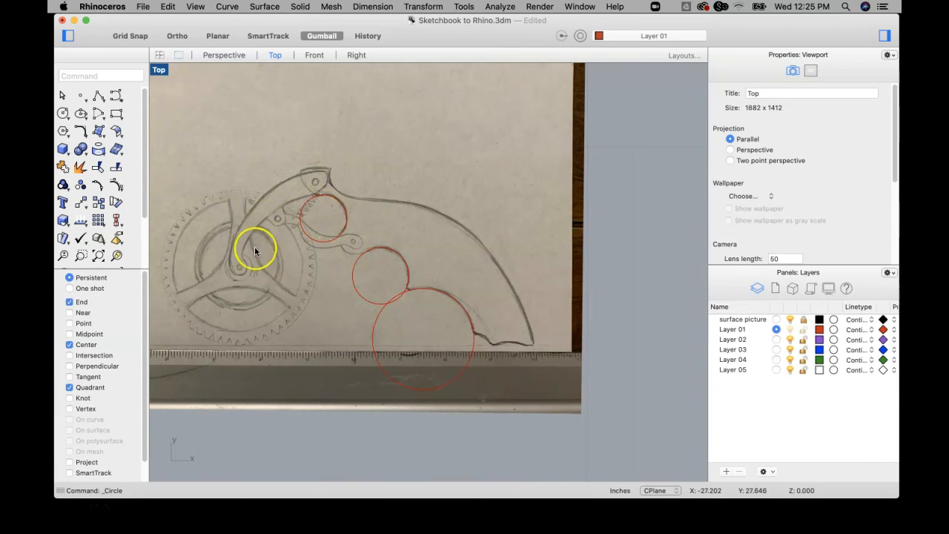
left_click(64, 114)
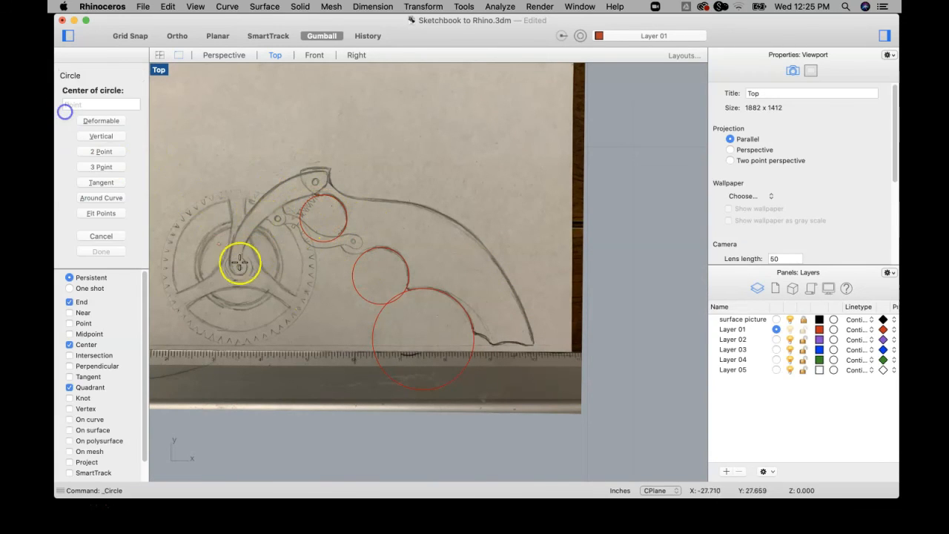
scroll(233, 271, "up", 10)
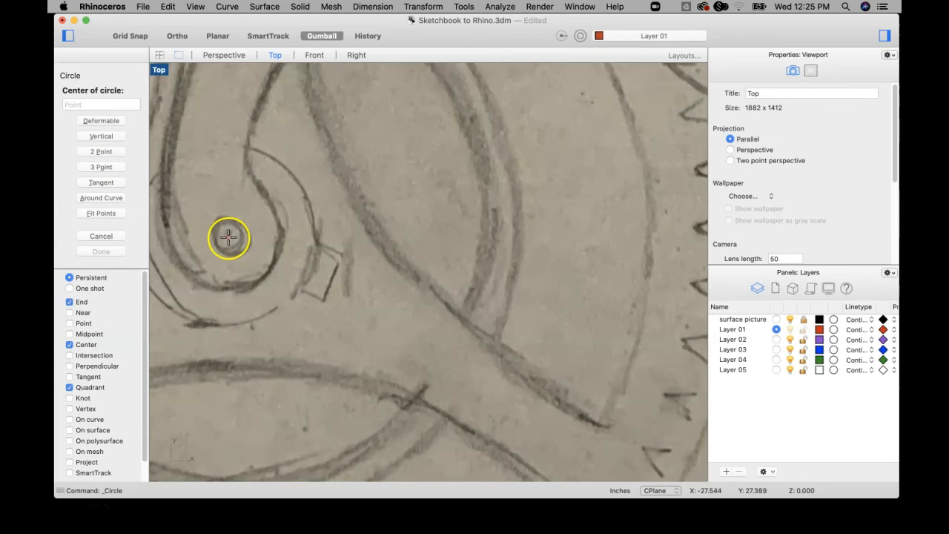
left_click(228, 236)
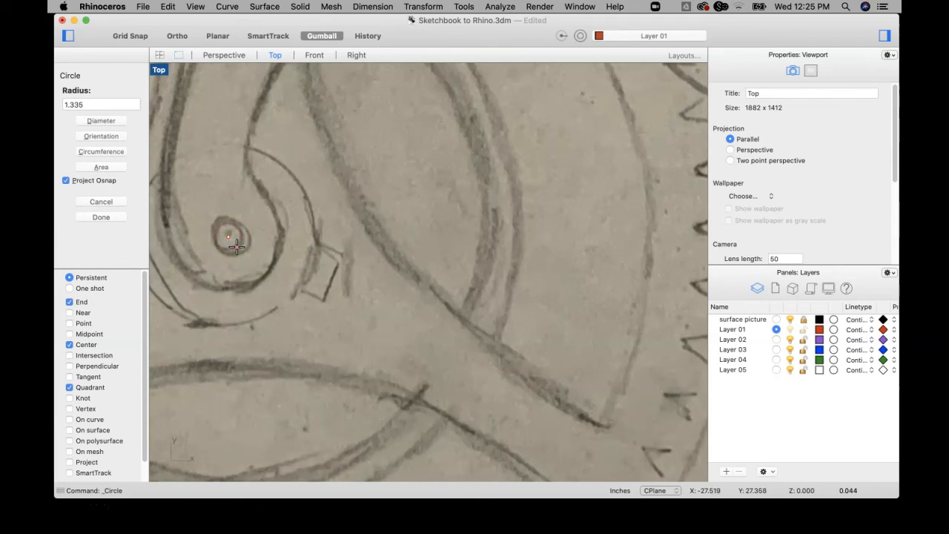
left_click(237, 249)
scroll(243, 245, "down", 5)
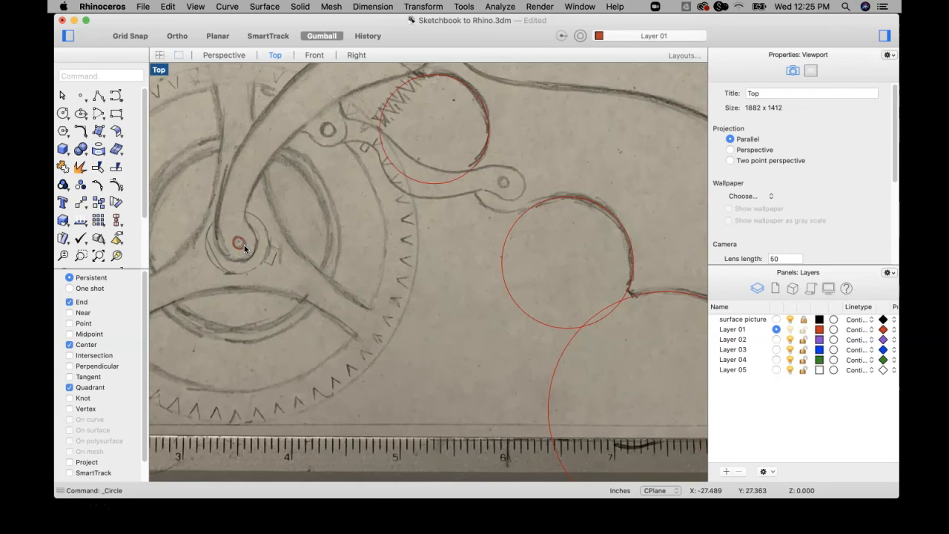
Draw a concentric circle of about 0.184 inch radius around the wheel's pivot hole, matching the rounded end of the curved arm.
right_click(245, 249)
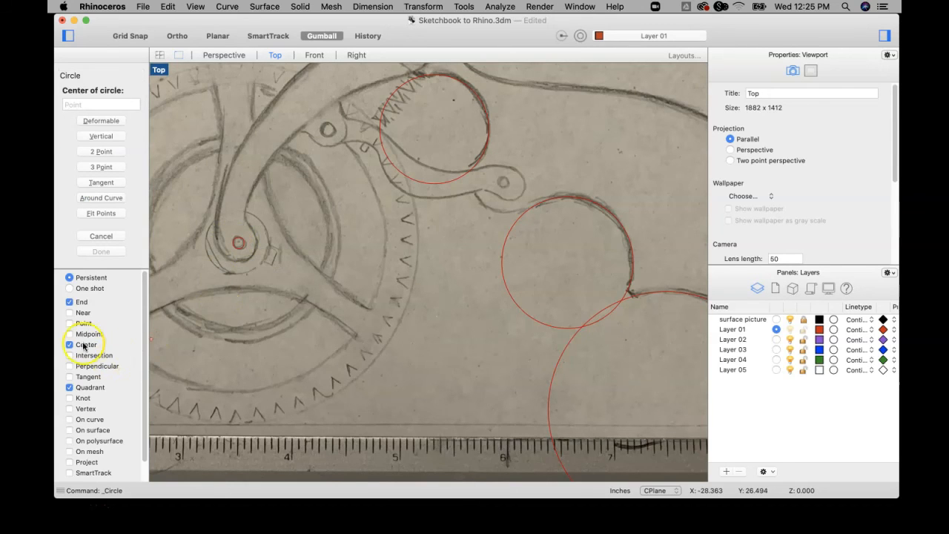
scroll(229, 237, "up", 5)
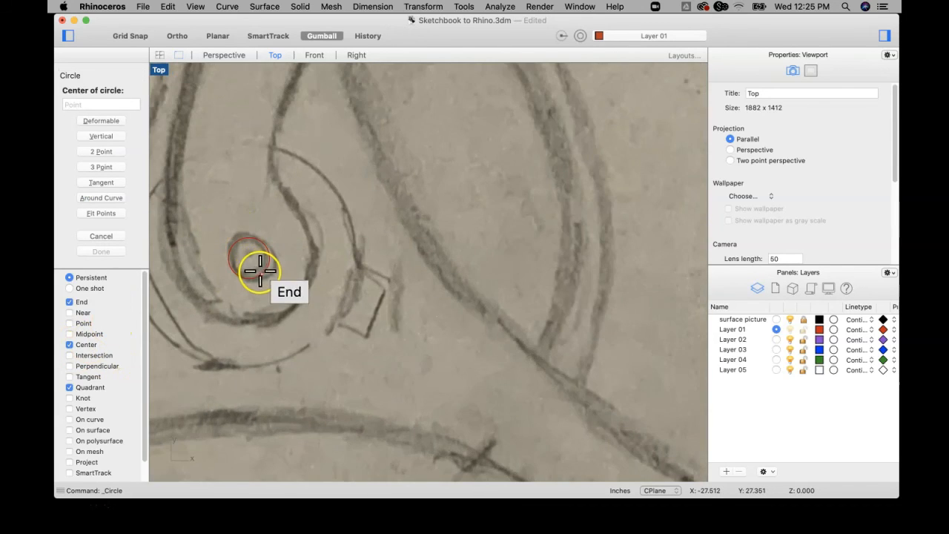
scroll(260, 271, "up", 3)
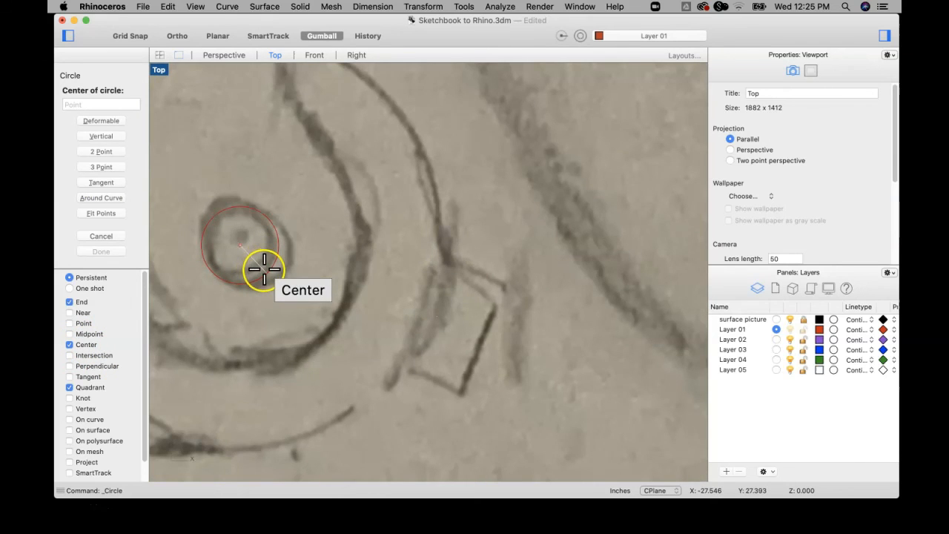
left_click(264, 268)
scroll(328, 329, "down", 5)
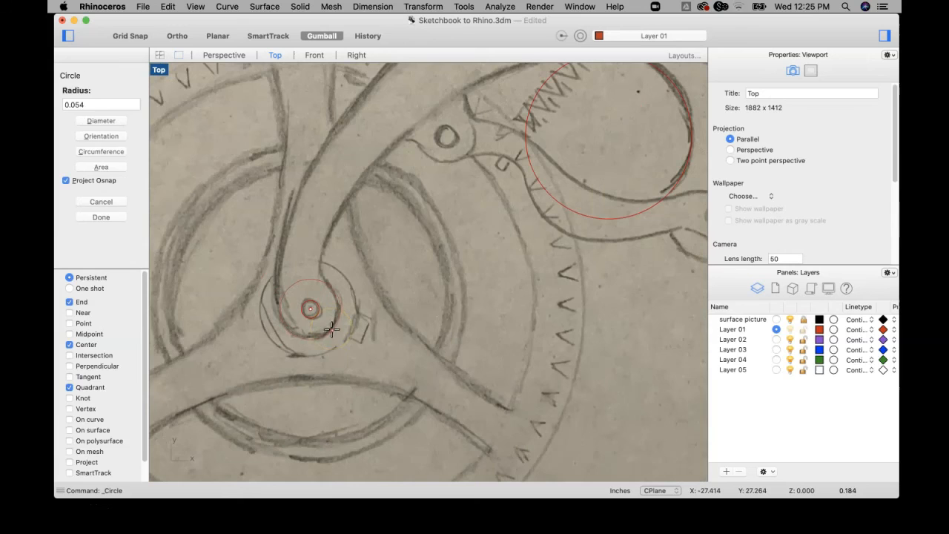
left_click(332, 328)
Draw a concentric circle of about 0.299 inch radius around the wheel's pivot hole, over the outer hub outline.
key("Return")
scroll(318, 314, "up", 3)
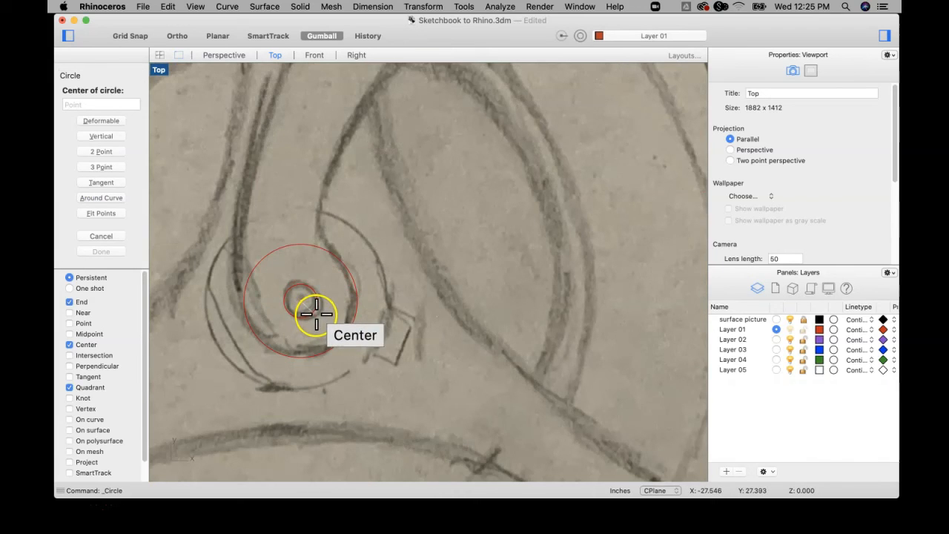
left_click(314, 313)
key("shift")
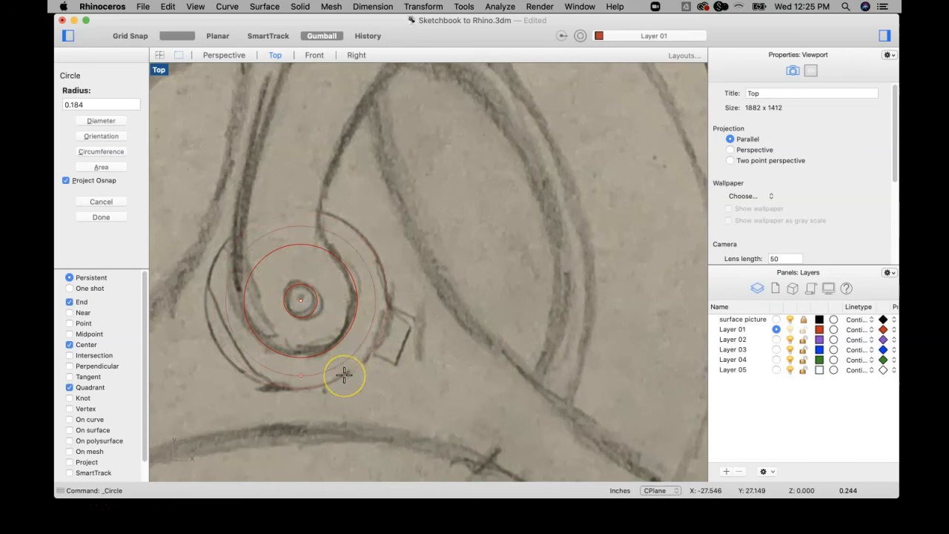
left_click(292, 391)
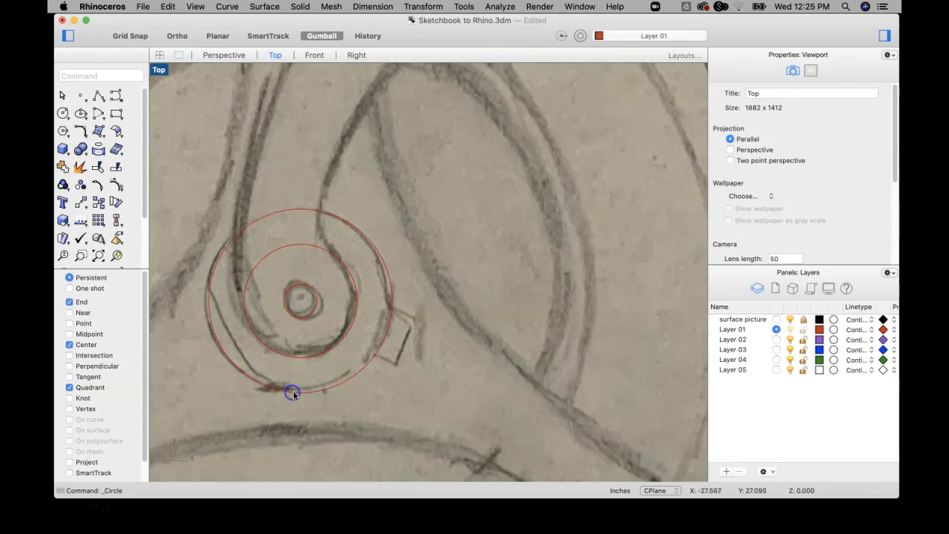
Draw a circle of about 0.841 inch radius centered on the wheel's pivot hole, along the inner edge of the shaded ring.
scroll(297, 389, "down", 10)
key("Return")
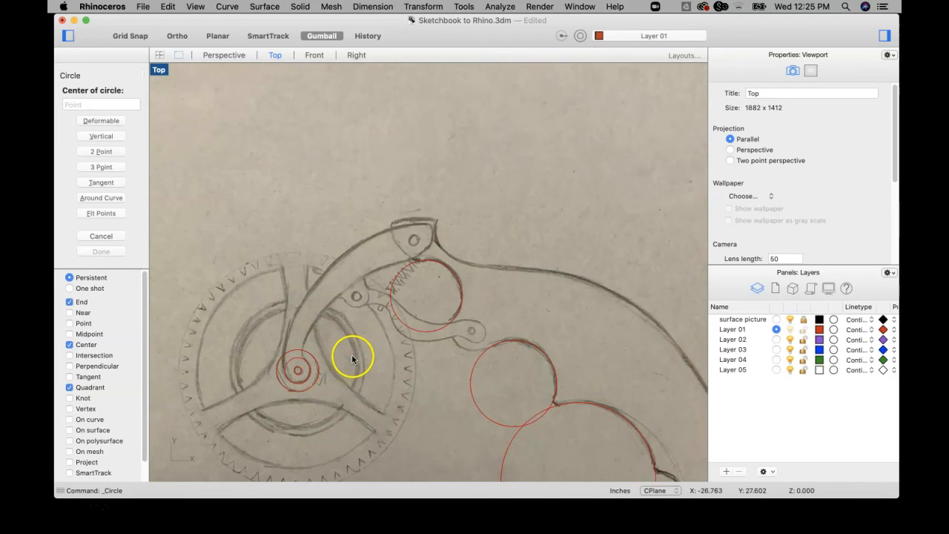
scroll(297, 369, "up", 10)
scroll(313, 303, "up", 4)
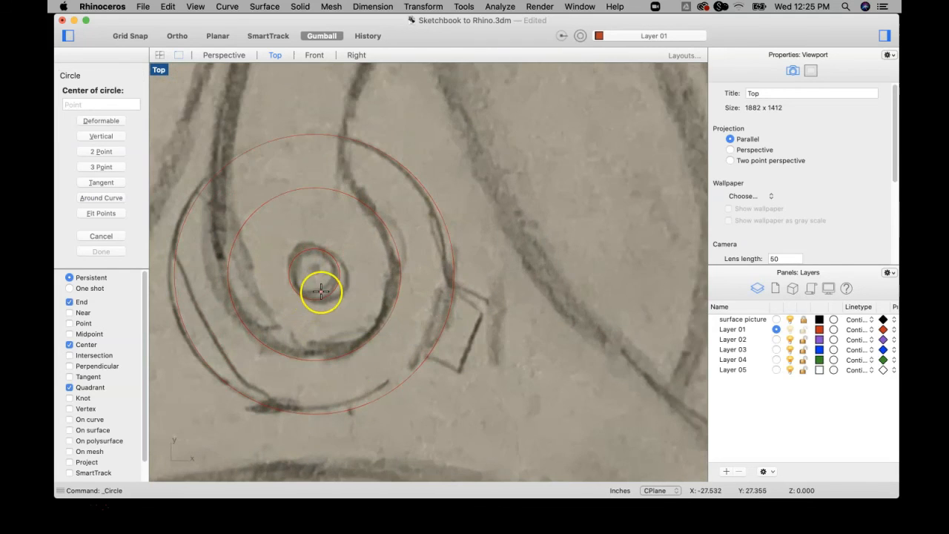
left_click(318, 292)
scroll(345, 365, "down", 5)
scroll(344, 364, "down", 5)
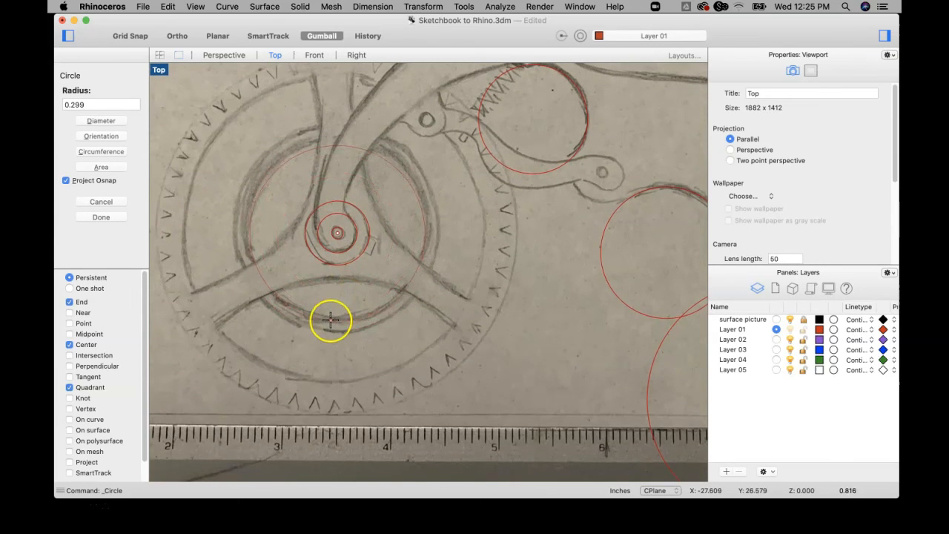
left_click(332, 321)
Draw a concentric circle of about 0.944 inch radius from the wheel's pivot center, along the outer edge of the shaded ring.
right_click(333, 314)
scroll(343, 245, "up", 5)
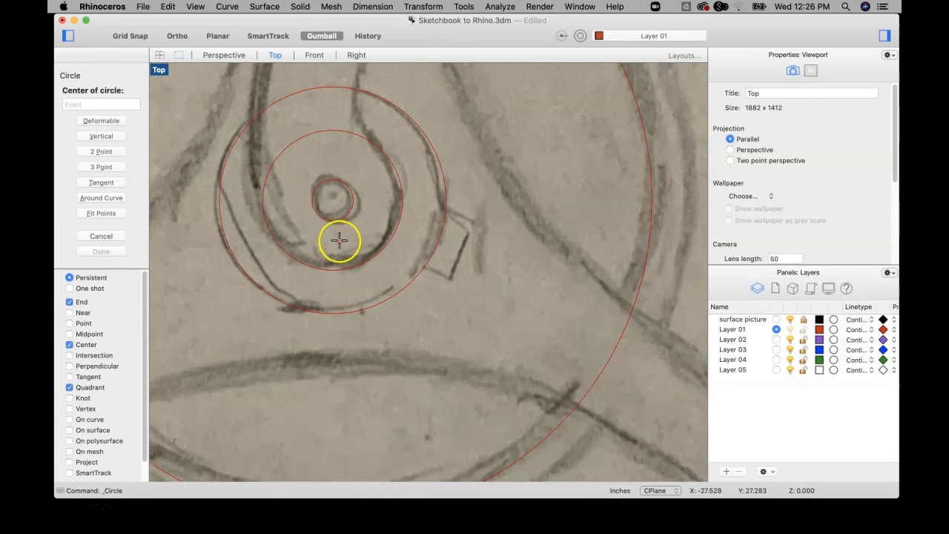
left_click(338, 214)
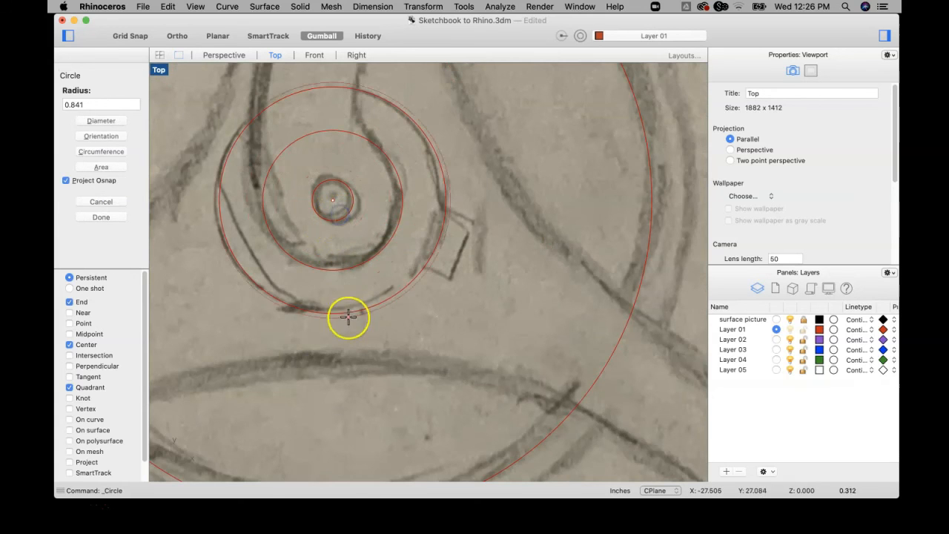
scroll(346, 339, "down", 5)
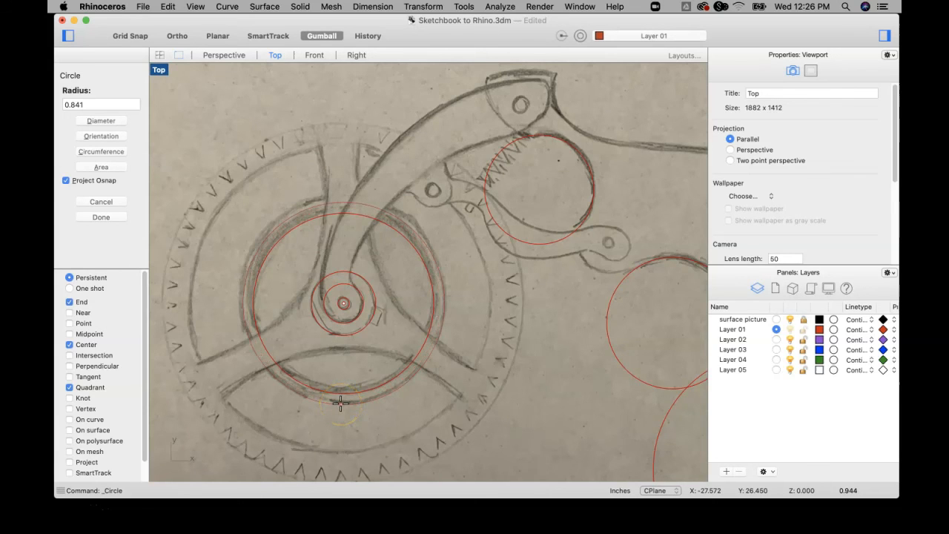
left_click(341, 403)
Draw a concentric circle of about 1.483 inch radius from the wheel's pivot center, along the inner ends of the teeth.
key("Return")
scroll(339, 314, "up", 3)
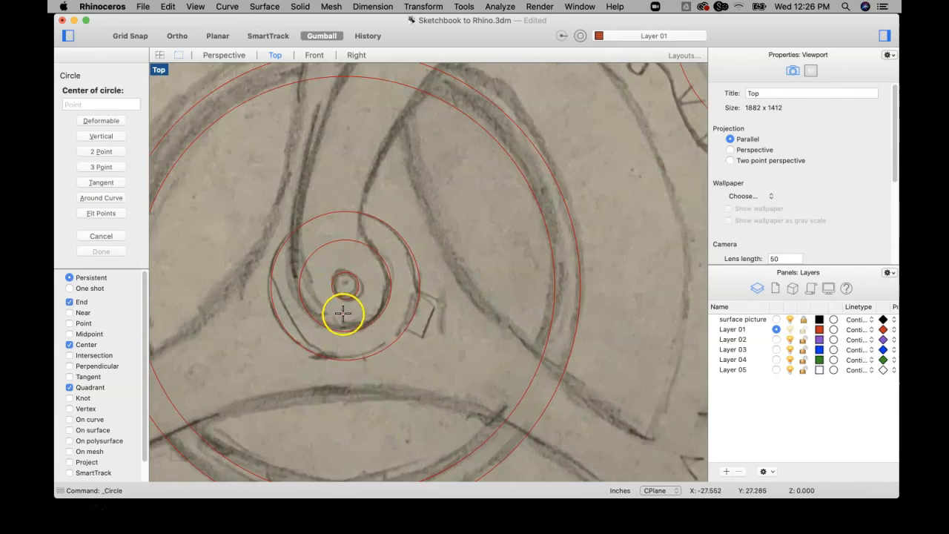
scroll(344, 300, "up", 3)
left_click(349, 296)
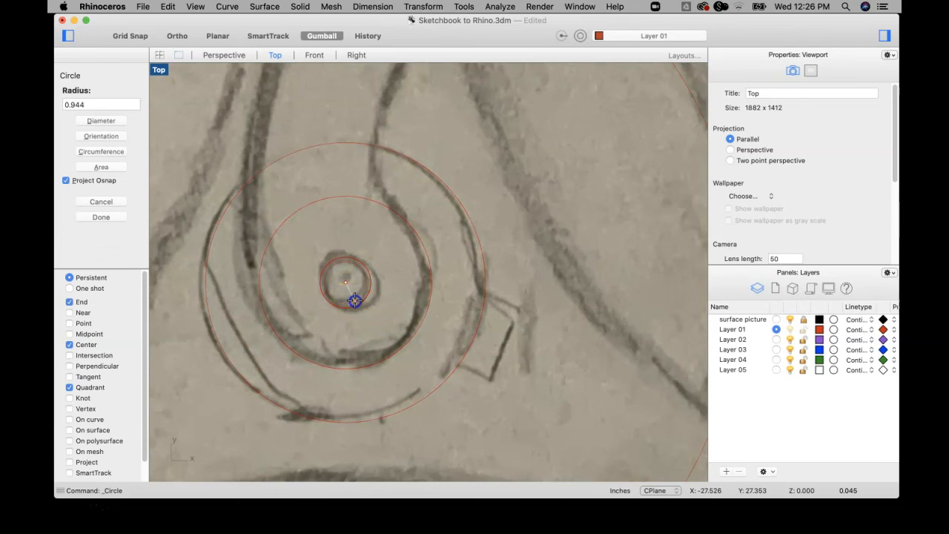
scroll(352, 319, "down", 6)
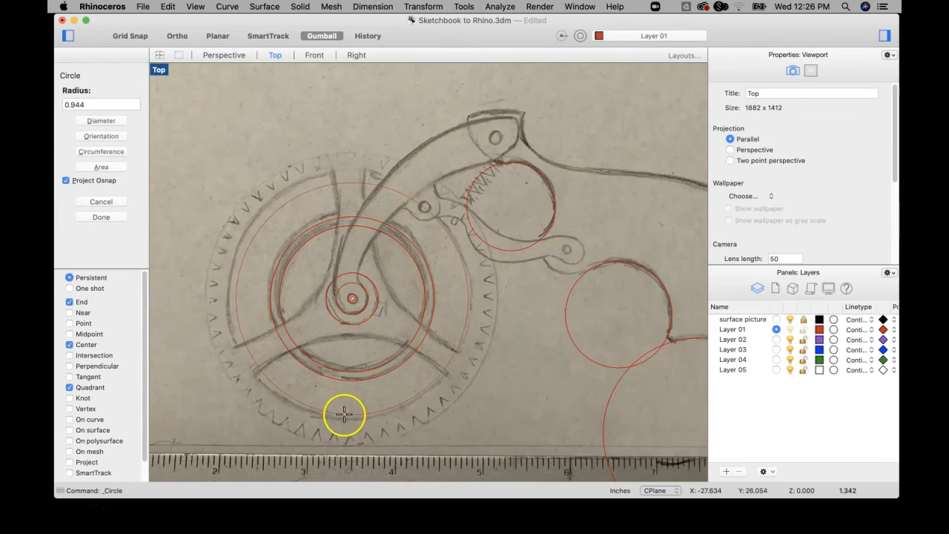
left_click(343, 423)
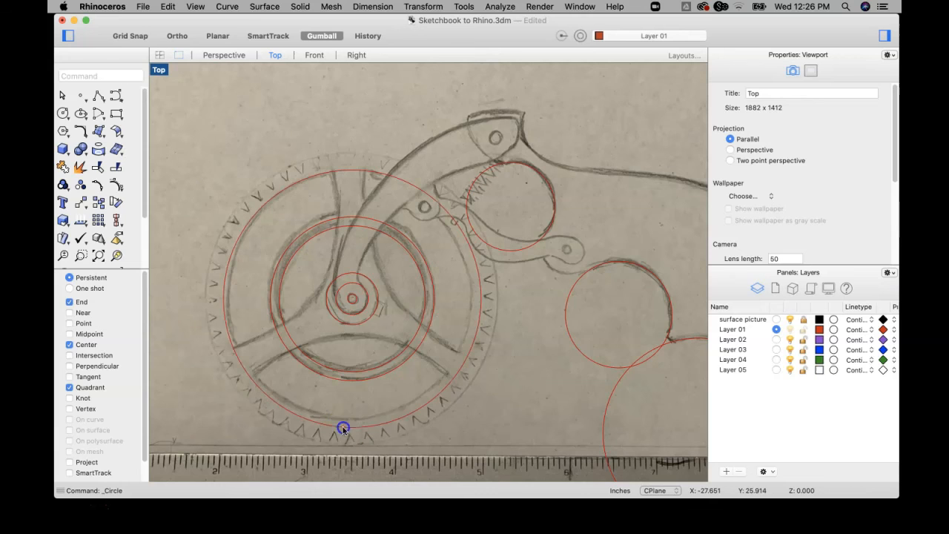
Draw a concentric circle of about 1.699 inch radius from the wheel's pivot center, around the tips of the teeth.
key("Return")
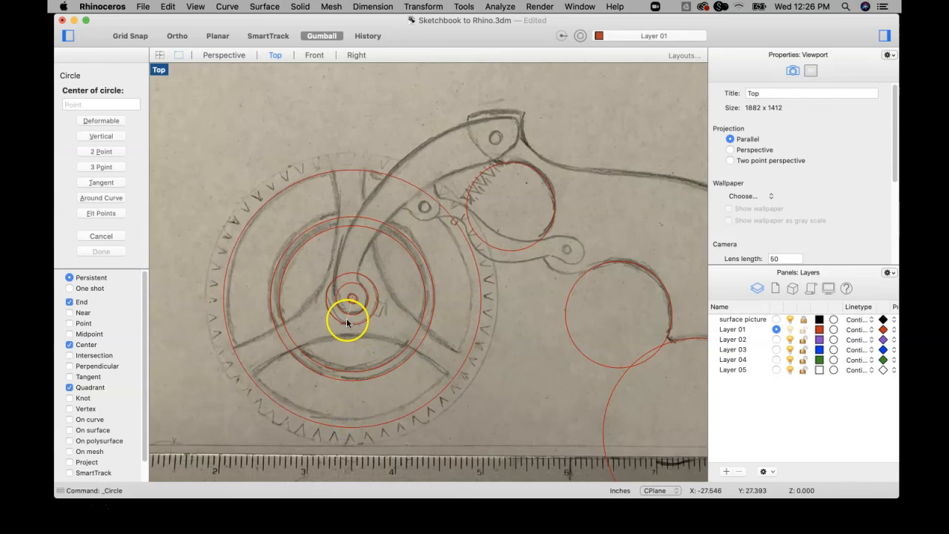
scroll(346, 318, "up", 3)
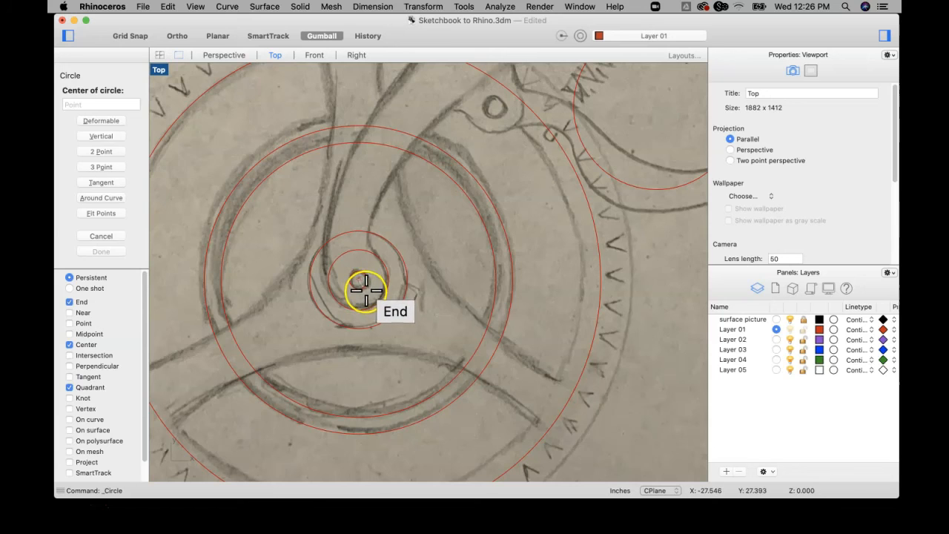
left_click(364, 290)
scroll(361, 307, "down", 4)
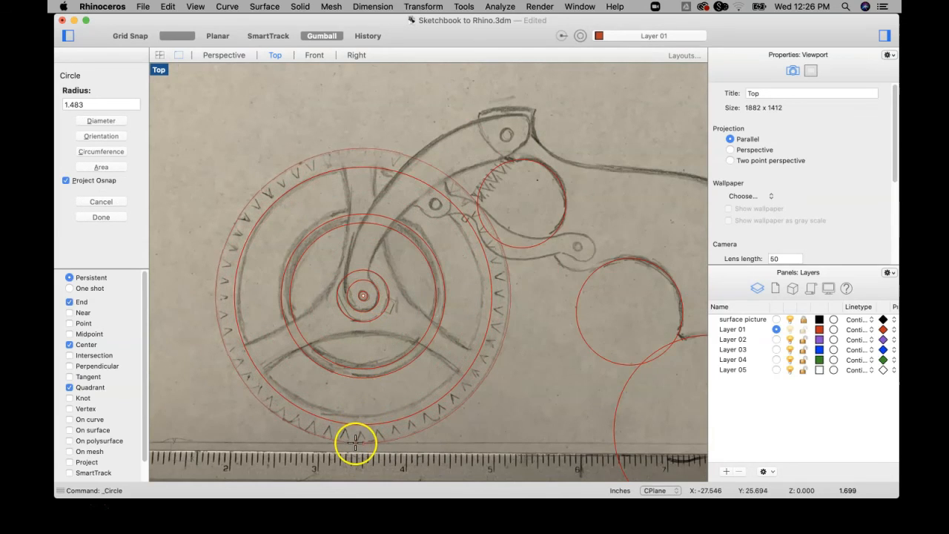
left_click(355, 443)
Draw a horizontal polyline about 9.99 inches long over the pencil baseline just above the ruler, ending past the grip's heel.
scroll(388, 388, "down", 6)
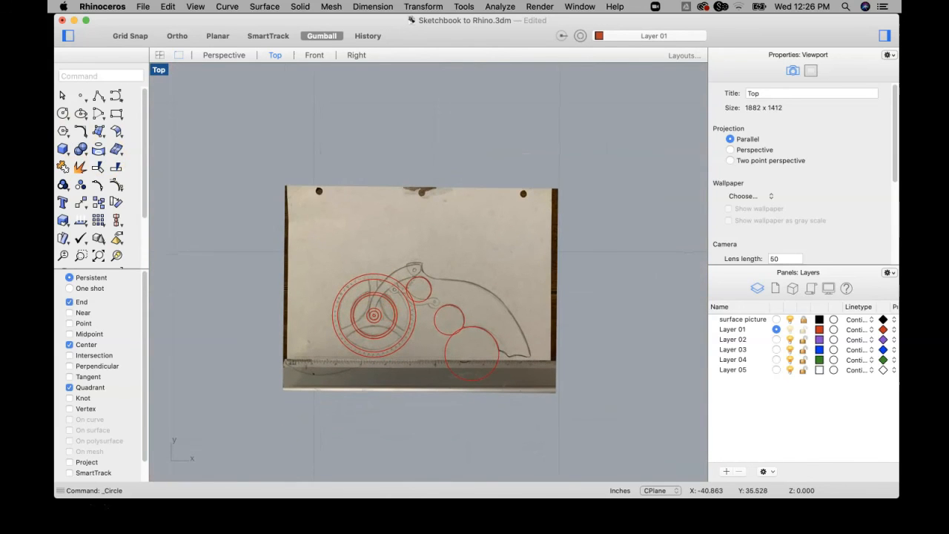
left_click(98, 106)
scroll(304, 361, "up", 6)
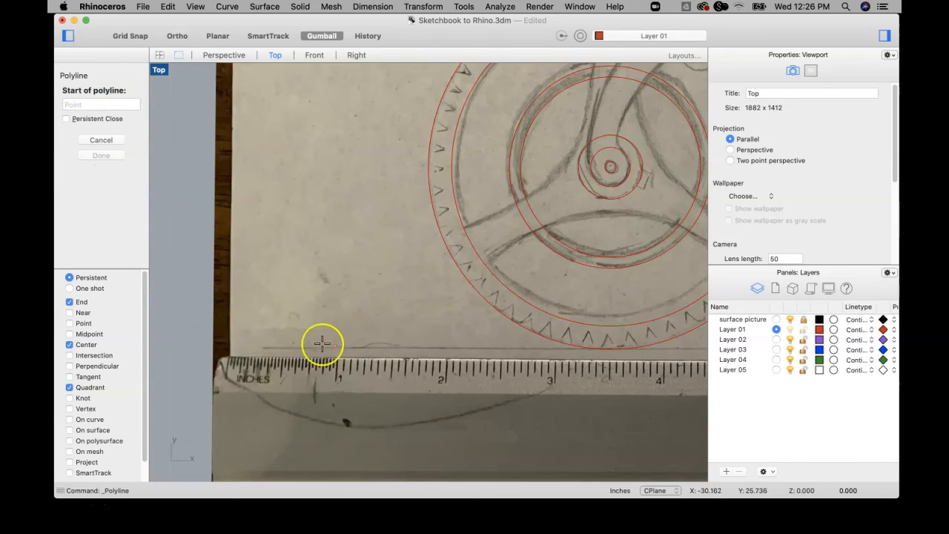
left_click(261, 346)
scroll(330, 343, "down", 3)
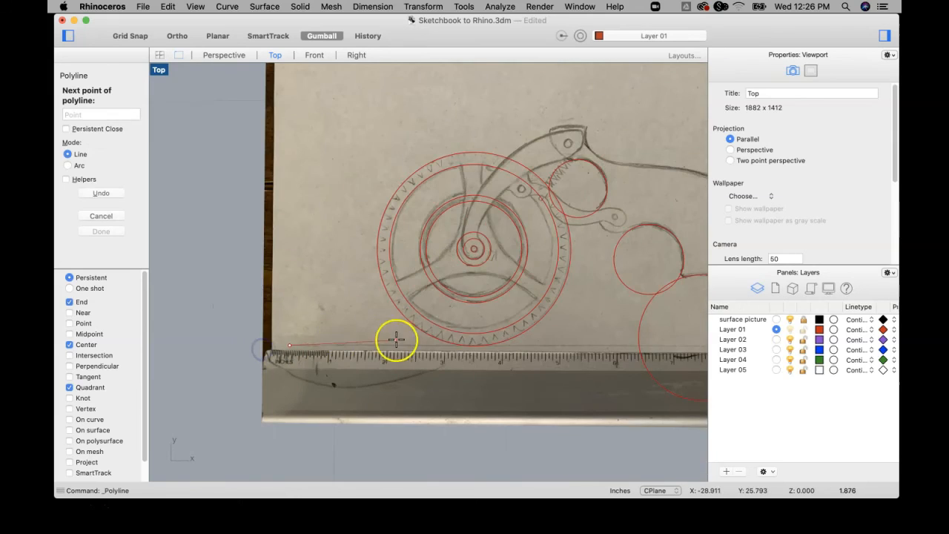
right_click_drag(446, 328, 267, 324)
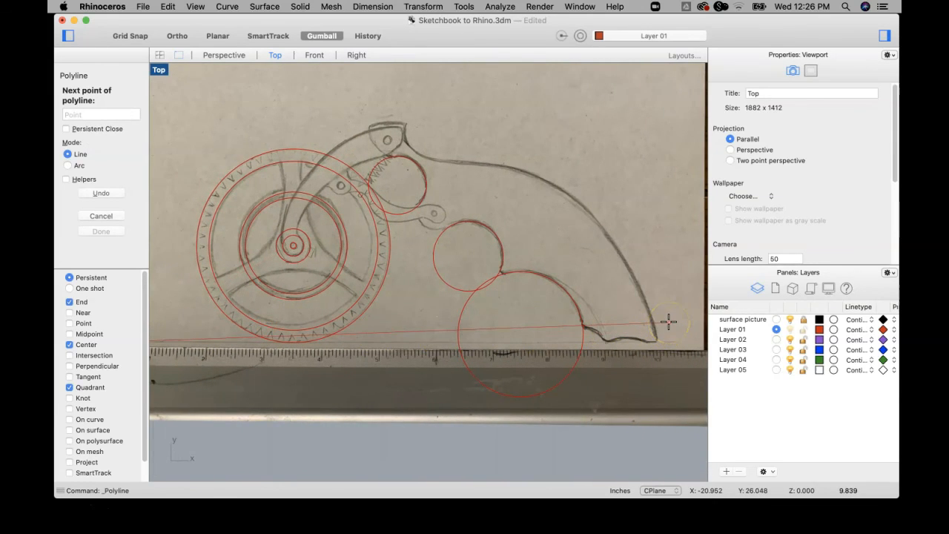
key("shift")
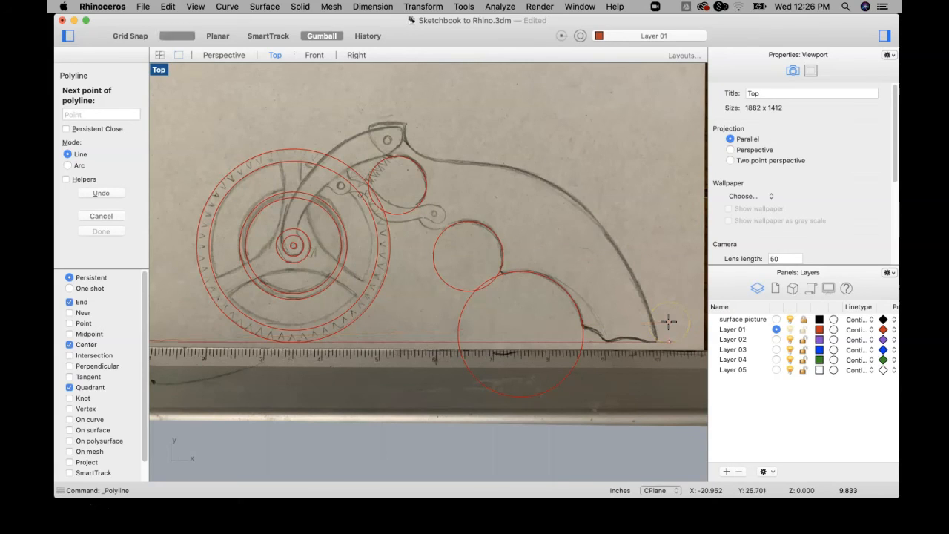
scroll(673, 334, "down", 5)
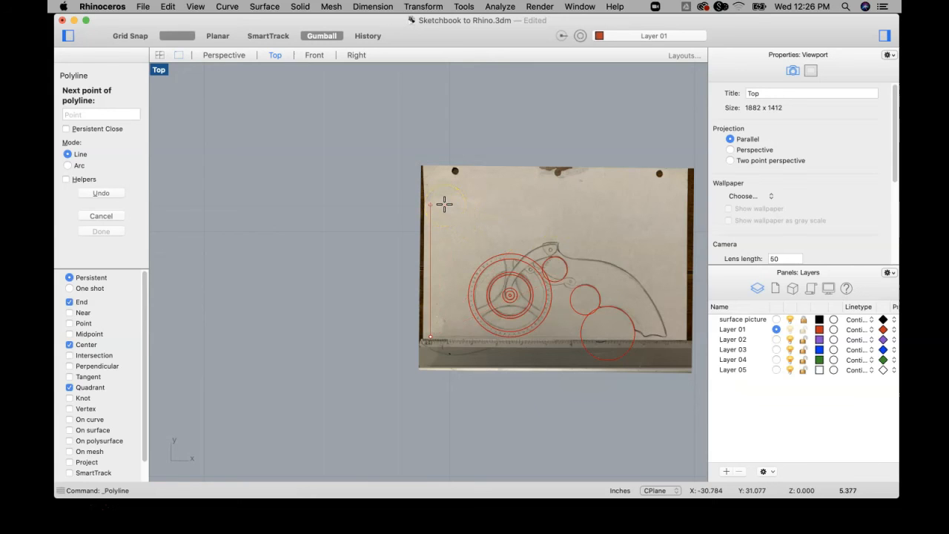
left_click(676, 320)
key("Return")
Draw a center-radius circle of about 0.052 inch radius over the pivot hole at the upper end of the curved arm.
right_click_drag(601, 275, 475, 292)
scroll(478, 286, "up", 10)
scroll(485, 318, "down", 4)
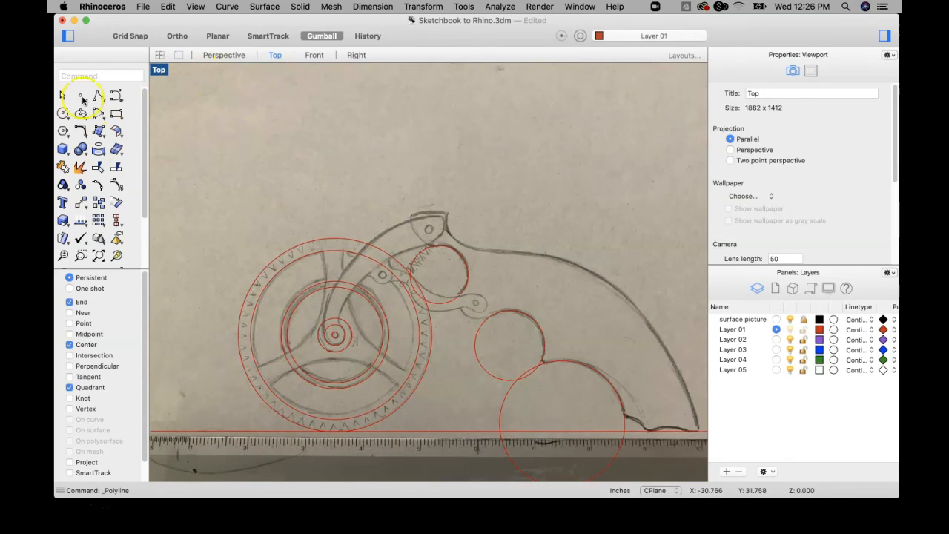
left_click(64, 113)
scroll(424, 250, "up", 6)
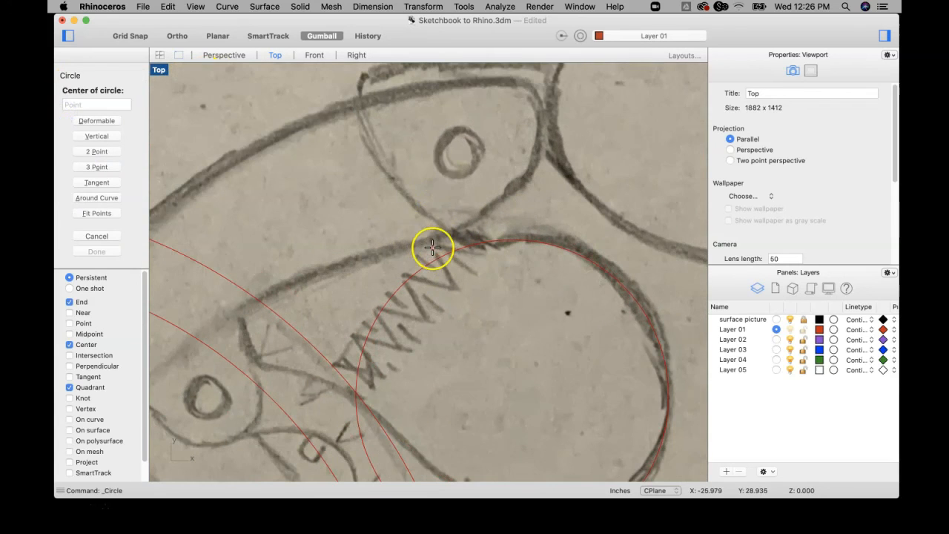
left_click(453, 155)
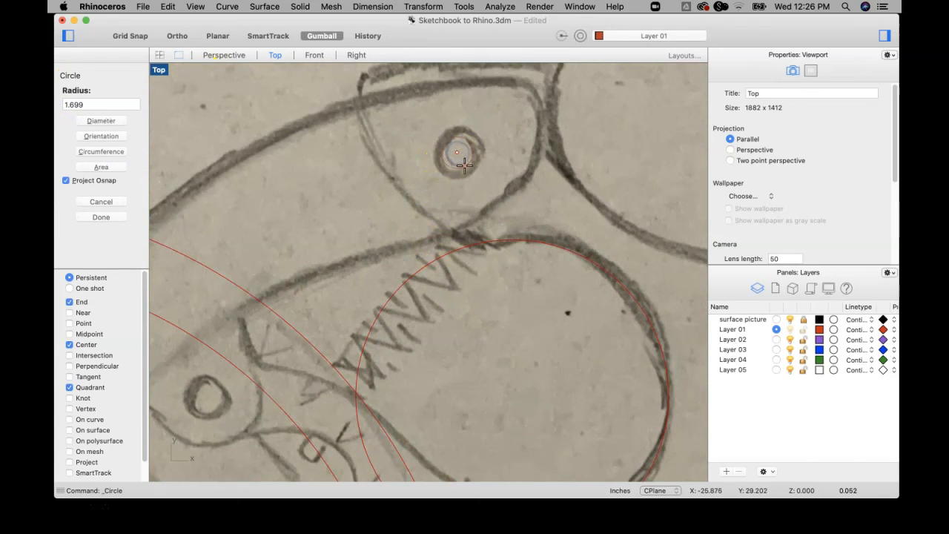
left_click(464, 164)
Draw a center-radius circle over the pivot hole of the small lug beneath the curved arm, beside the spring.
scroll(464, 165, "down", 5)
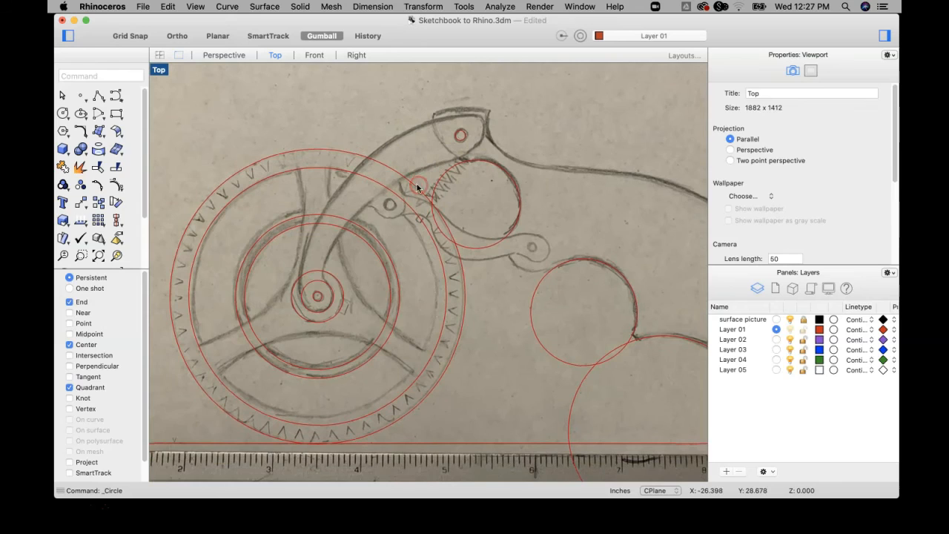
right_click(418, 188)
scroll(416, 192, "up", 5)
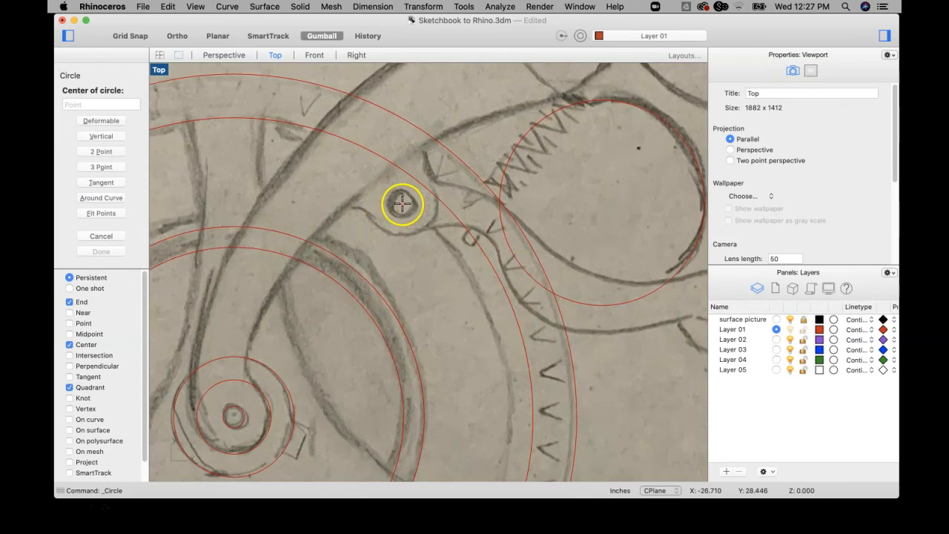
left_click(402, 204)
left_click(416, 210)
Draw a center-radius circle over the small hole in the rounded end of the trigger lever, near the first finger groove.
scroll(423, 212, "down", 4)
right_click_drag(383, 210, 209, 206)
right_click(424, 266)
scroll(418, 257, "up", 5)
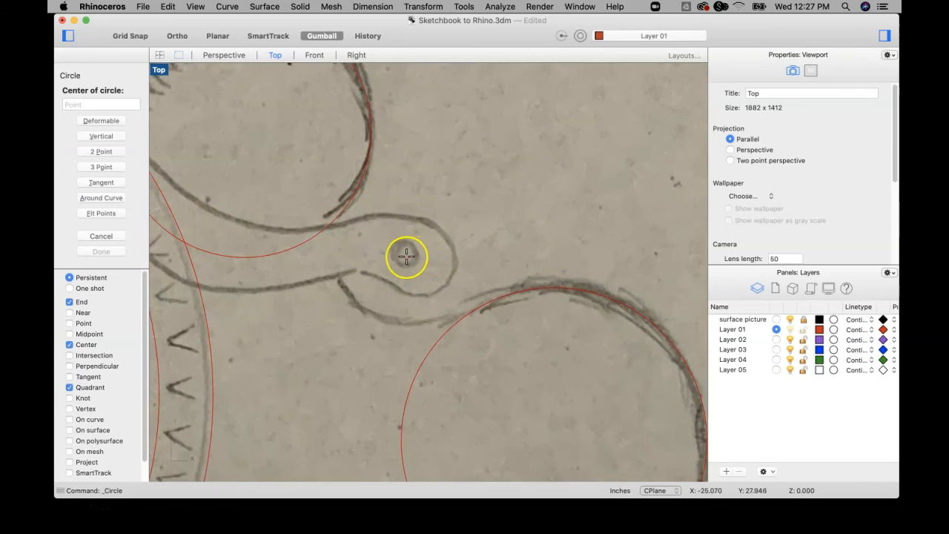
left_click(406, 255)
left_click(418, 255)
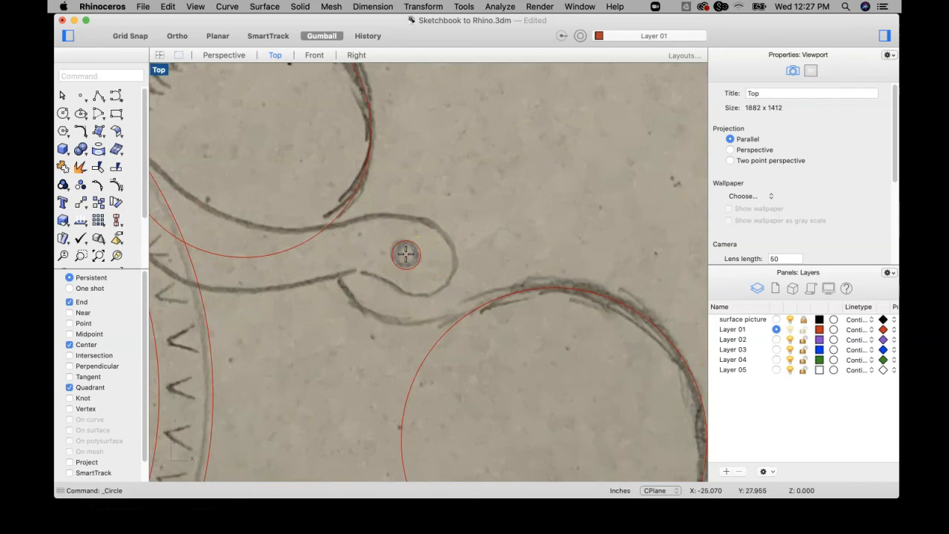
Start a degree 3 control point curve on the grip's upper edge and place its first points along the pencil outline toward the back.
scroll(483, 240, "down", 3)
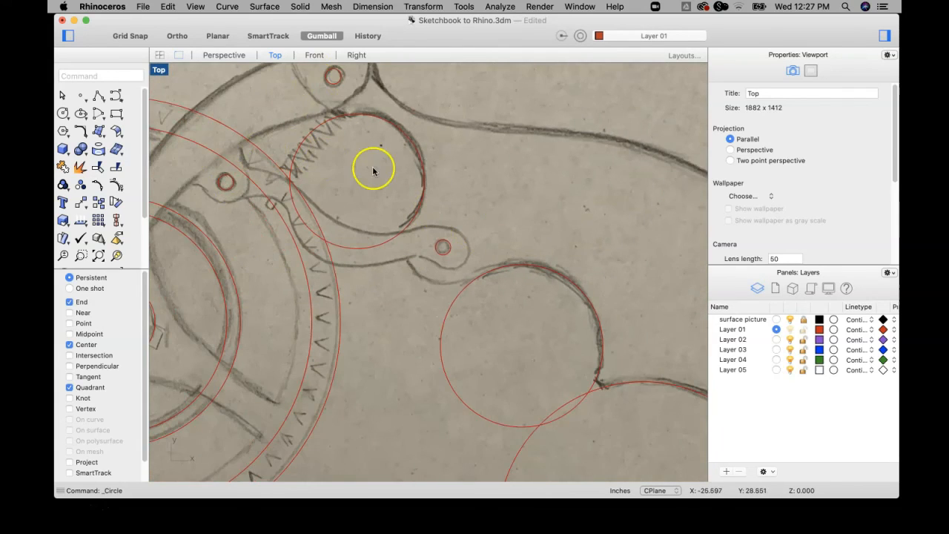
scroll(374, 172, "down", 4)
scroll(434, 195, "down", 2)
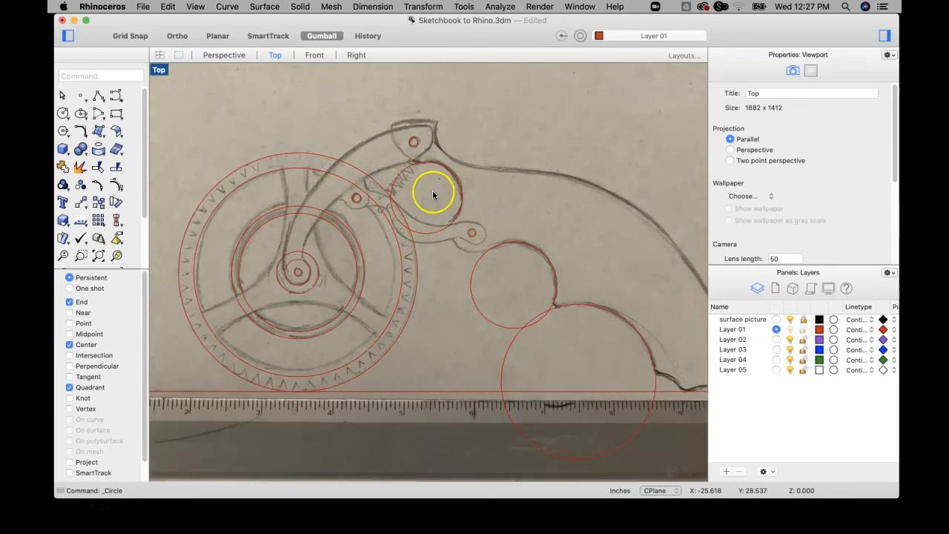
scroll(434, 195, "down", 3)
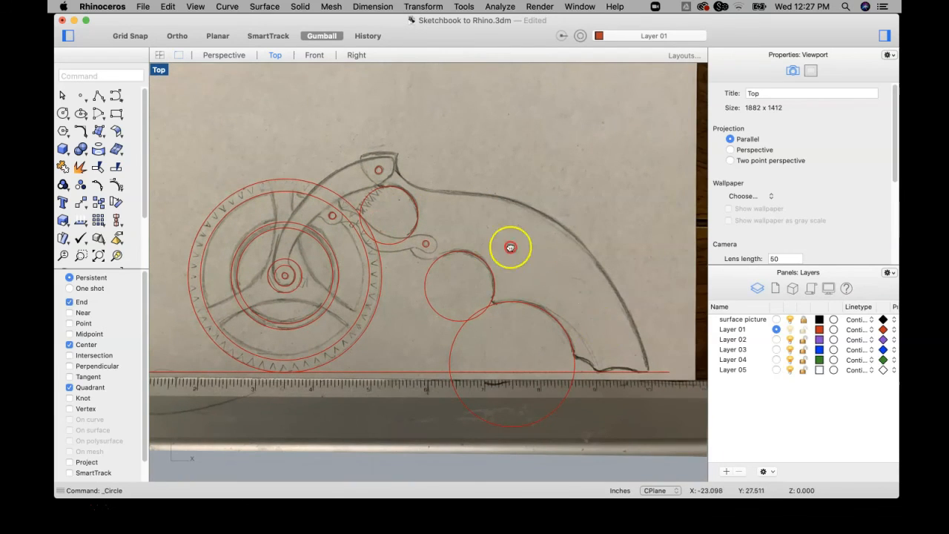
right_click_drag(510, 247, 442, 204)
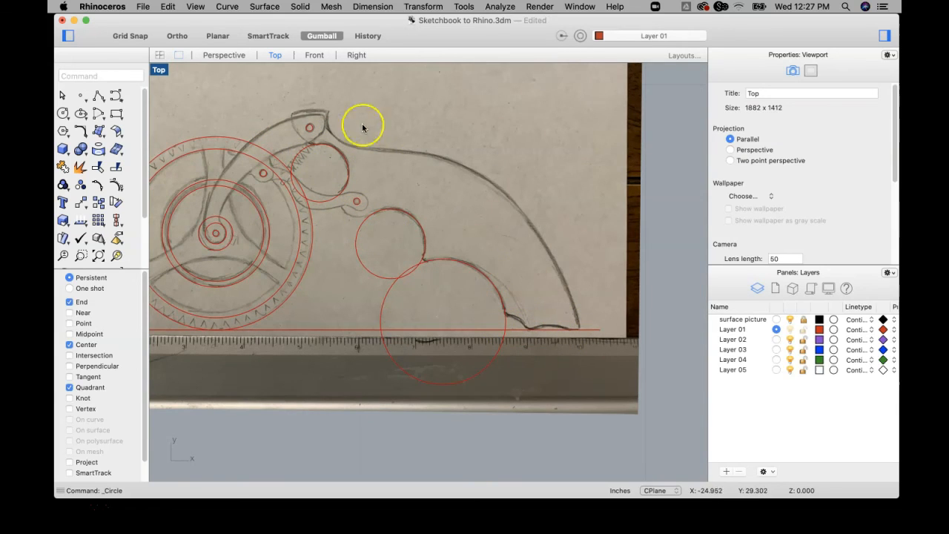
left_click(115, 95)
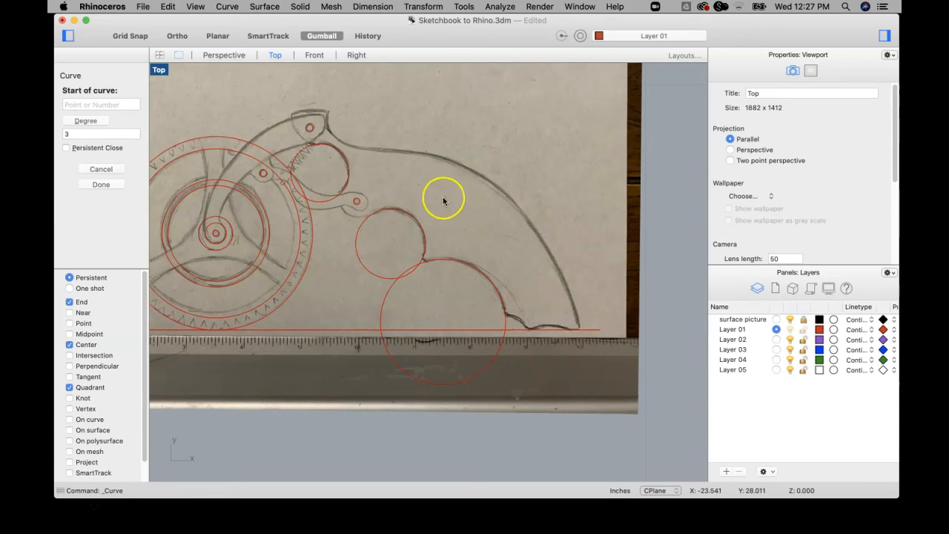
left_click(376, 151)
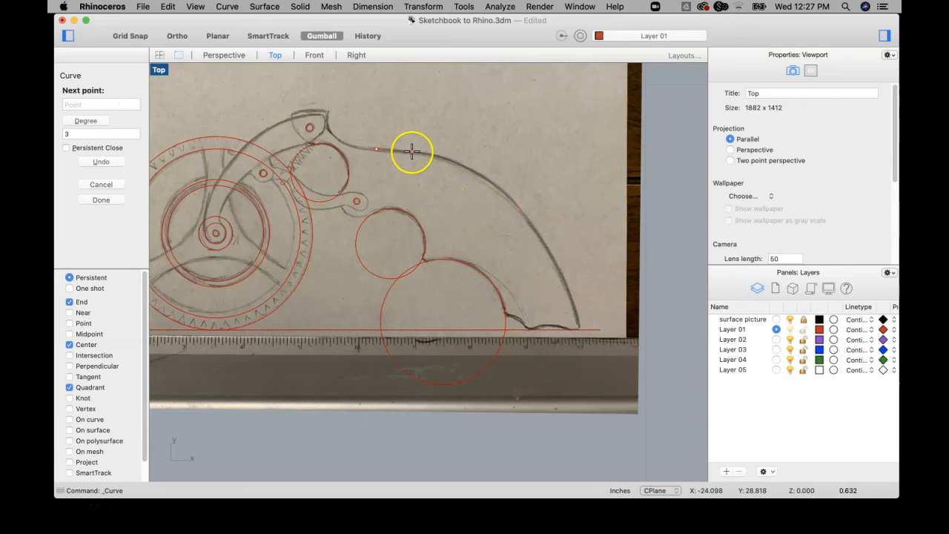
scroll(412, 152, "up", 5)
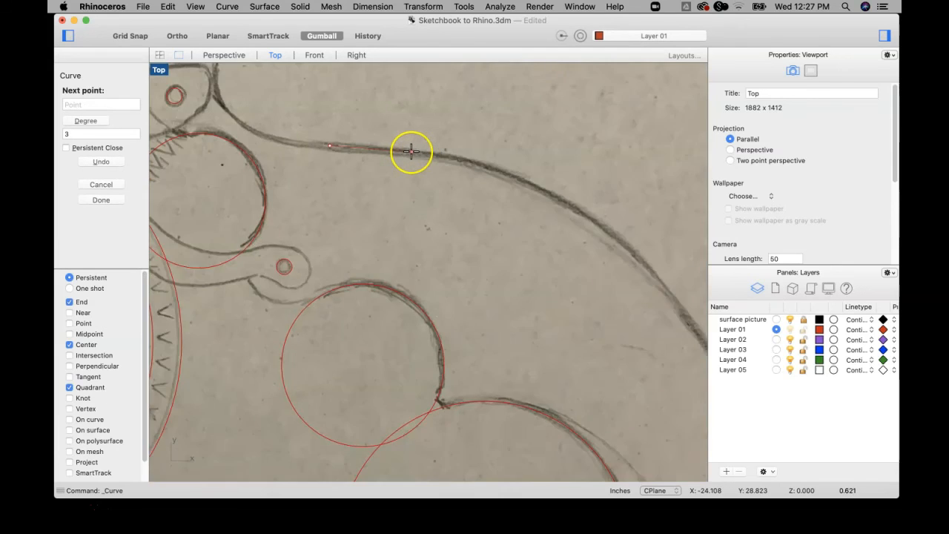
left_click(374, 147)
left_click(463, 153)
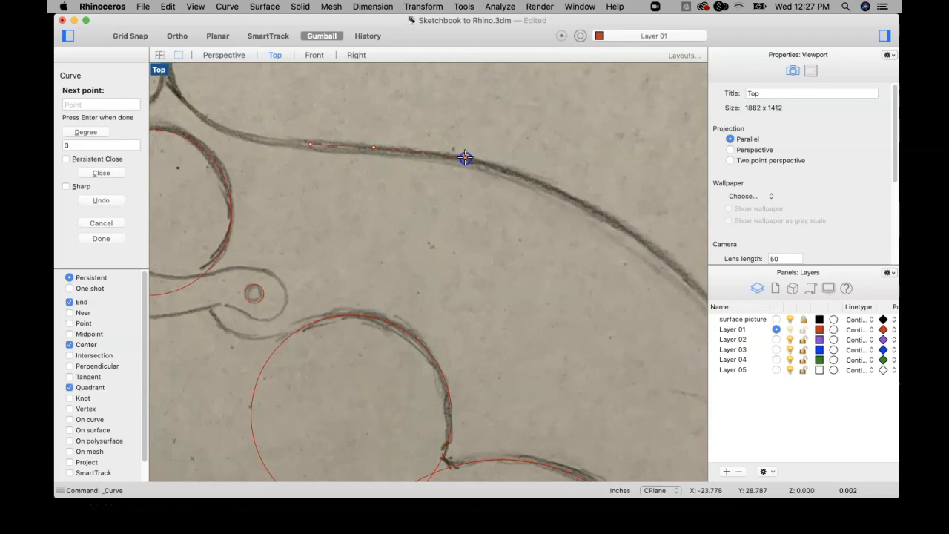
left_click(539, 180)
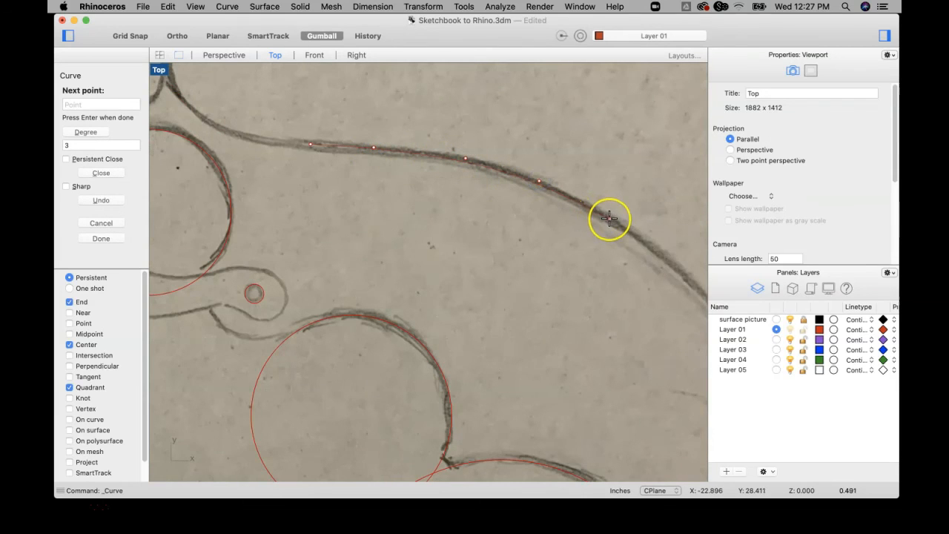
Continue the curve with widely spaced control points around the bend and down the grip's back edge.
right_click_drag(609, 219, 402, 159)
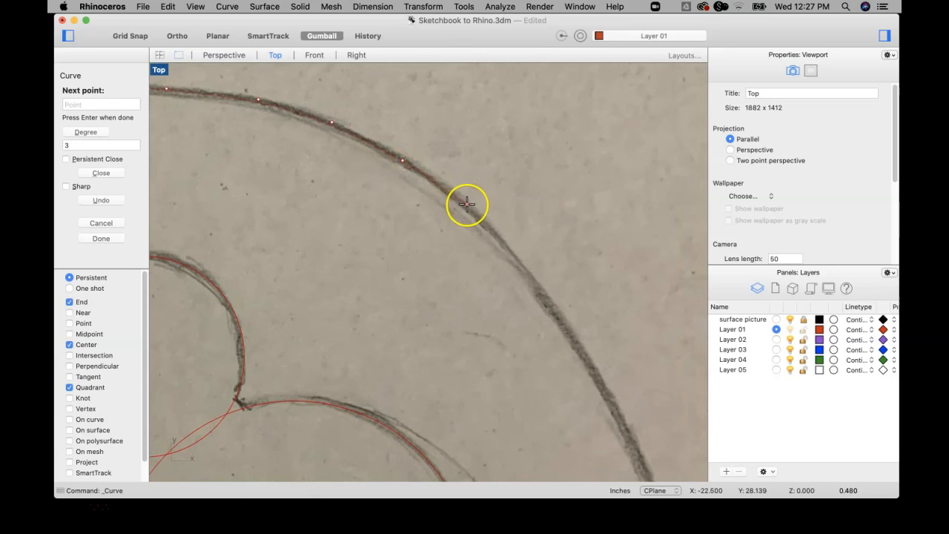
left_click(532, 277)
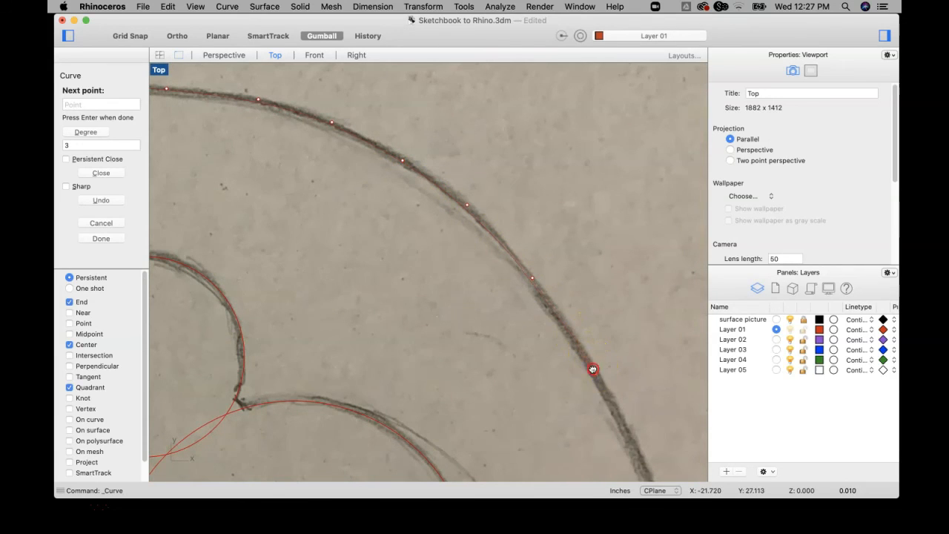
right_click_drag(592, 370, 507, 193)
left_click(538, 252)
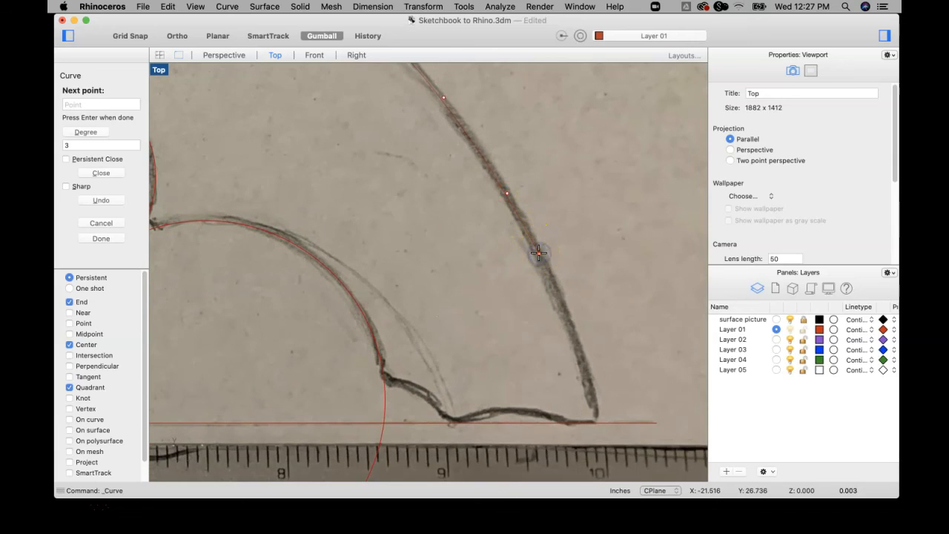
Try three closely spaced control points on the lower back edge and undo them within the curve command.
scroll(539, 253, "up", 14)
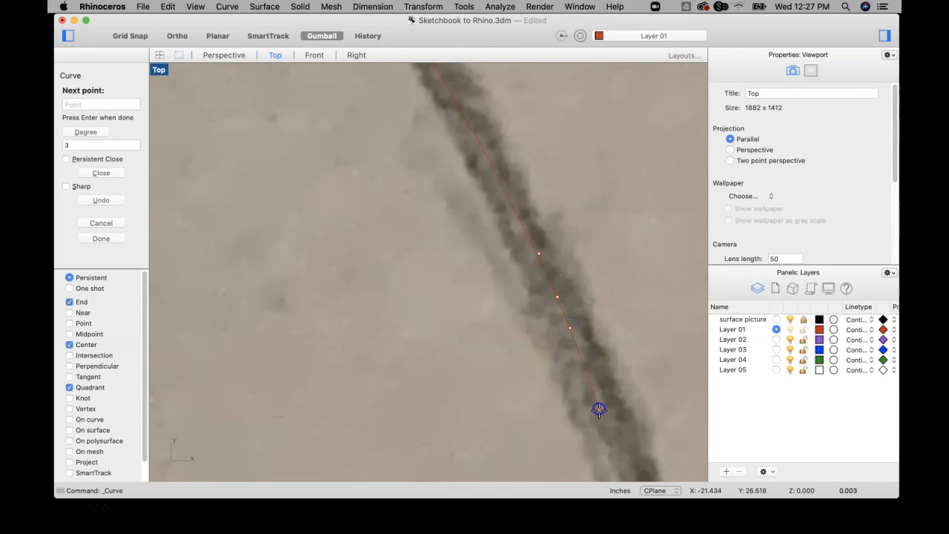
scroll(611, 438, "down", 5)
right_click_drag(602, 406, 505, 201)
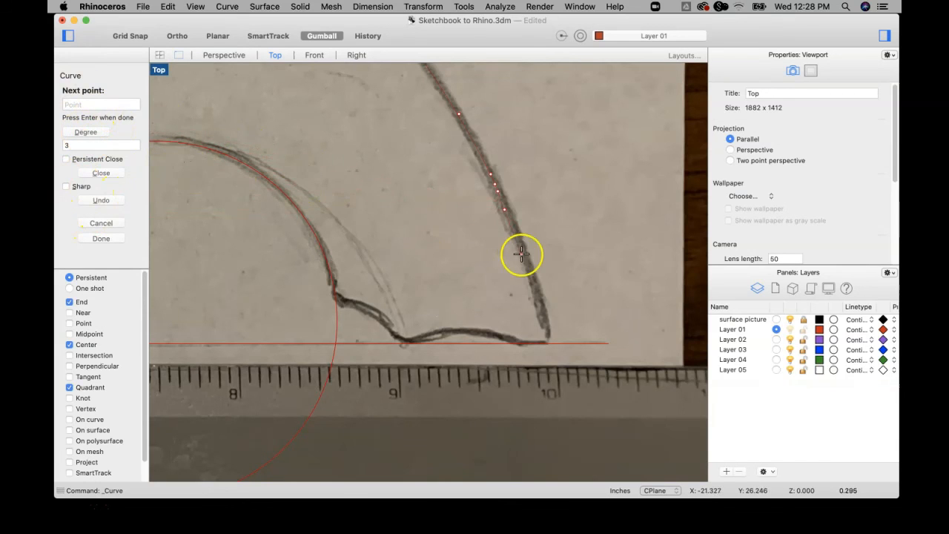
key("Return")
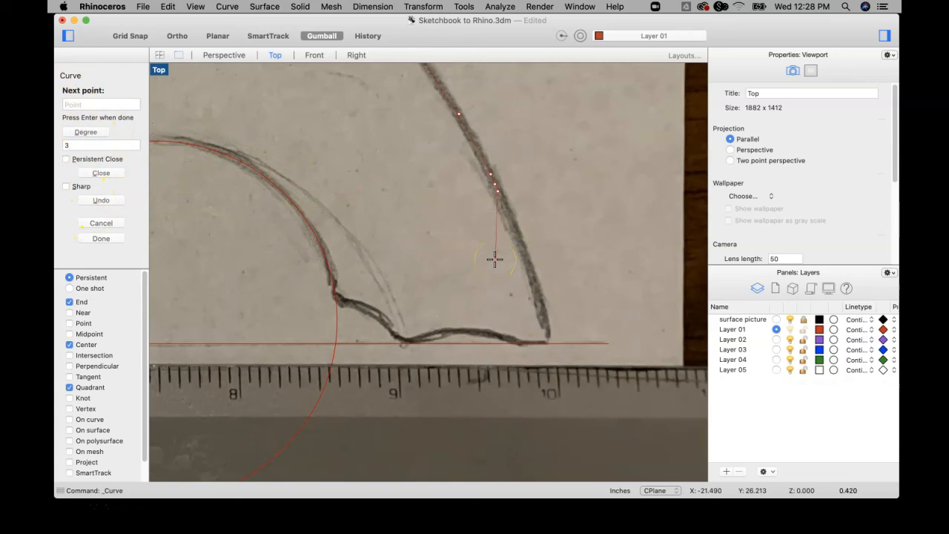
type("u")
key("Return")
type("u")
key("Return")
Place the remaining control points down the back edge, enable the Near snap, and end the curve on the baseline at the grip's heel.
scroll(543, 222, "down", 5)
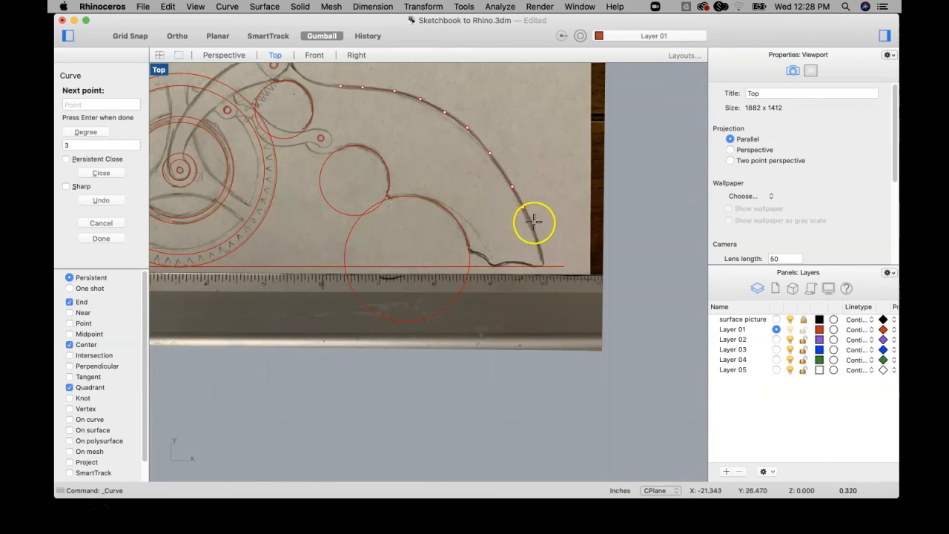
scroll(542, 216, "up", 3)
scroll(529, 232, "down", 3)
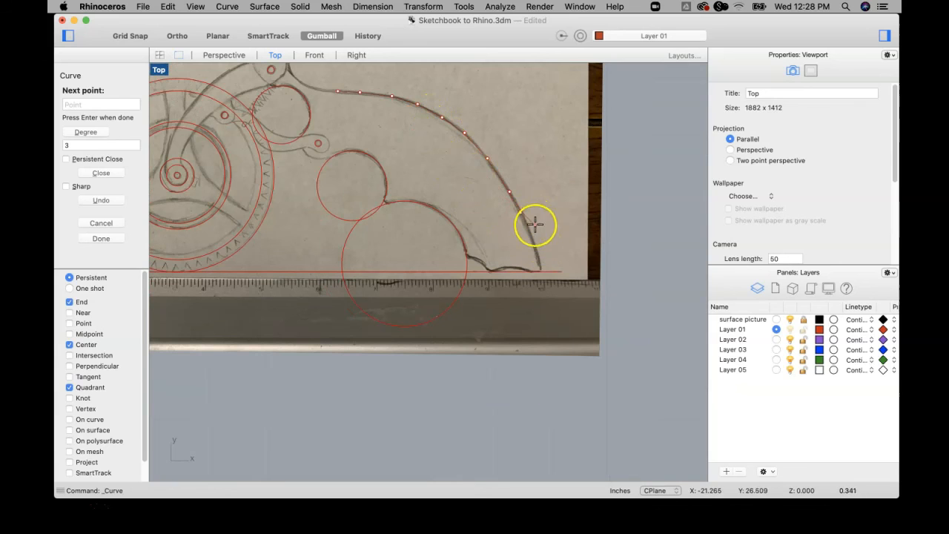
scroll(535, 247, "up", 2)
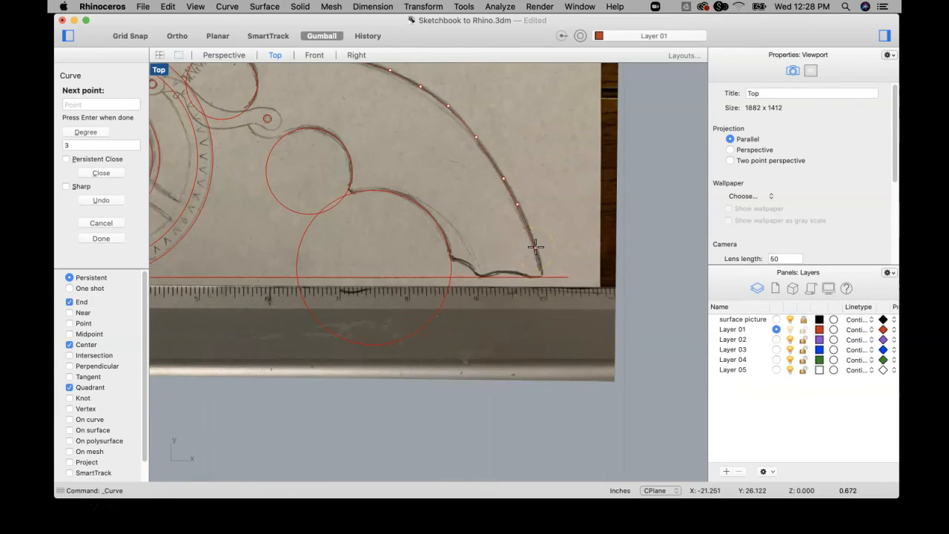
scroll(535, 247, "up", 4)
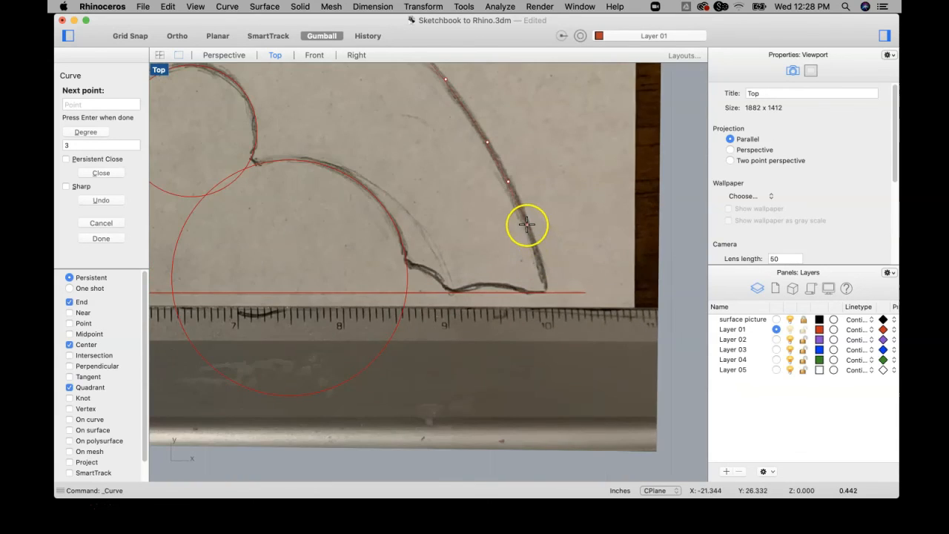
left_click(527, 225)
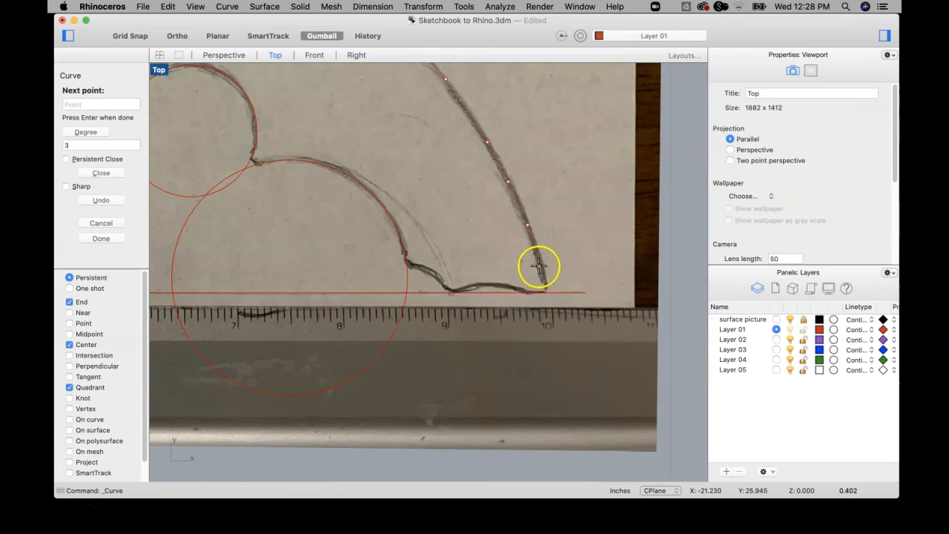
left_click(69, 313)
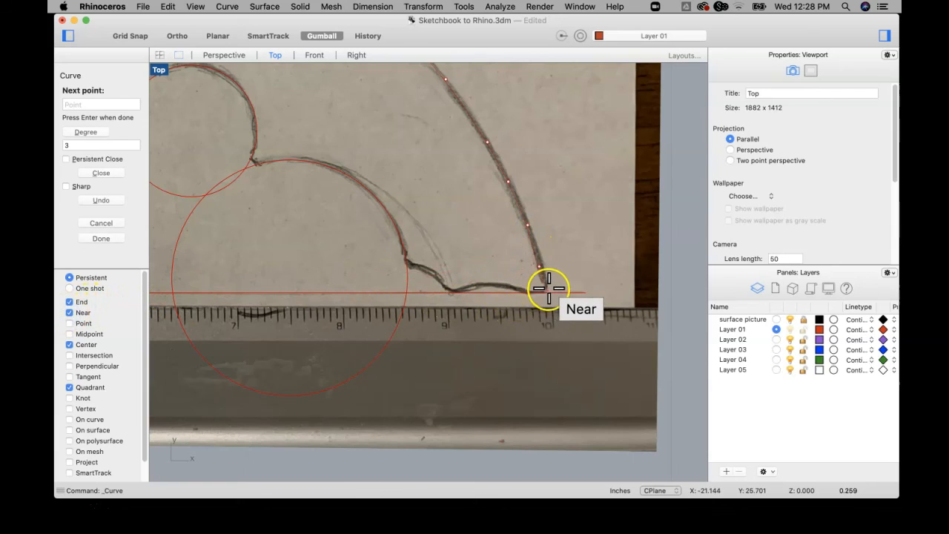
scroll(547, 290, "up", 3)
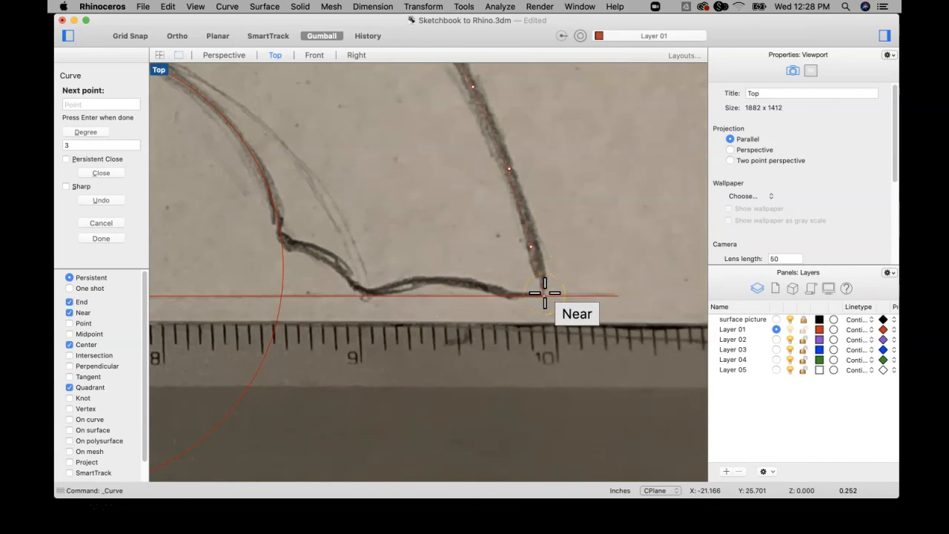
left_click(546, 293)
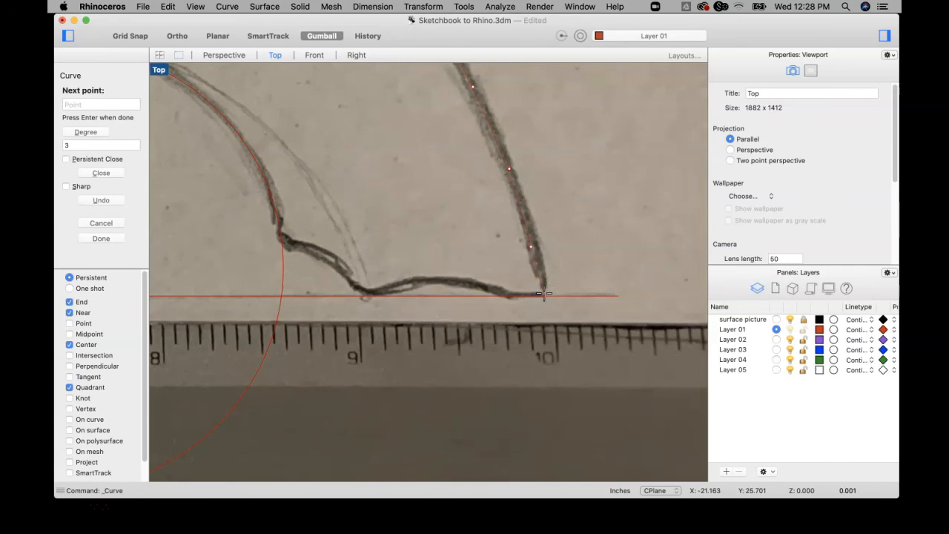
key("Return")
Draw a practice control point curve in the blank area above the grip, bunching points at its lowest bend for a sharp corner.
scroll(567, 236, "down", 12)
right_click_drag(506, 226, 468, 325)
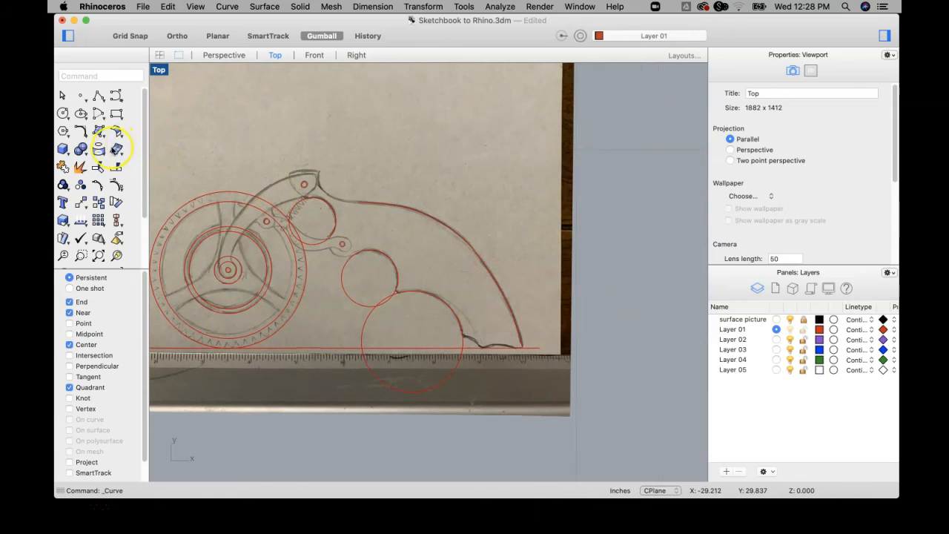
left_click(107, 102)
scroll(438, 177, "up", 5)
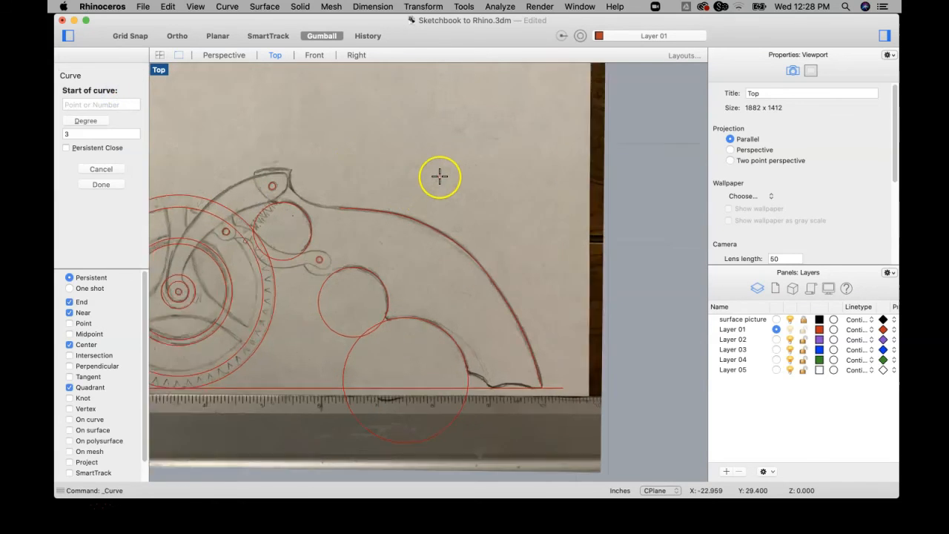
right_click_drag(437, 132, 367, 203)
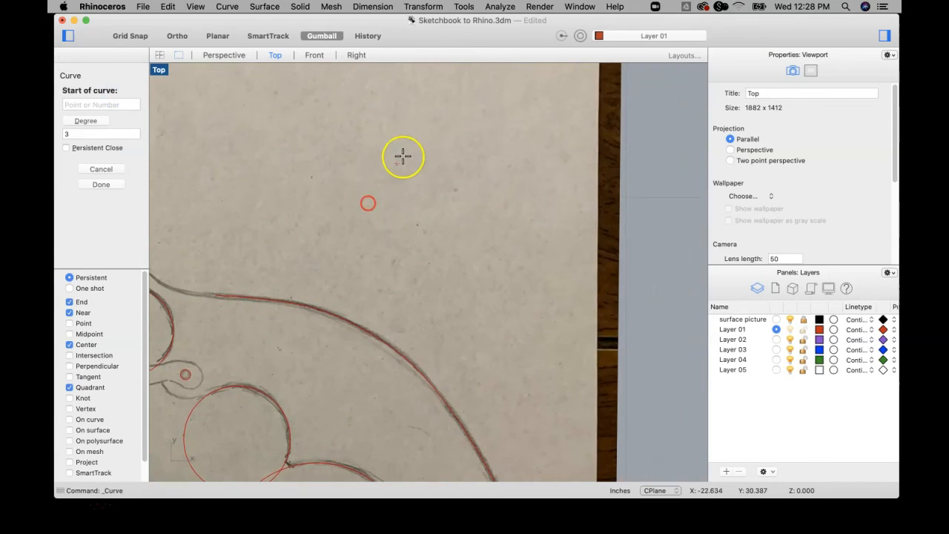
left_click(352, 157)
left_click(381, 165)
left_click(395, 178)
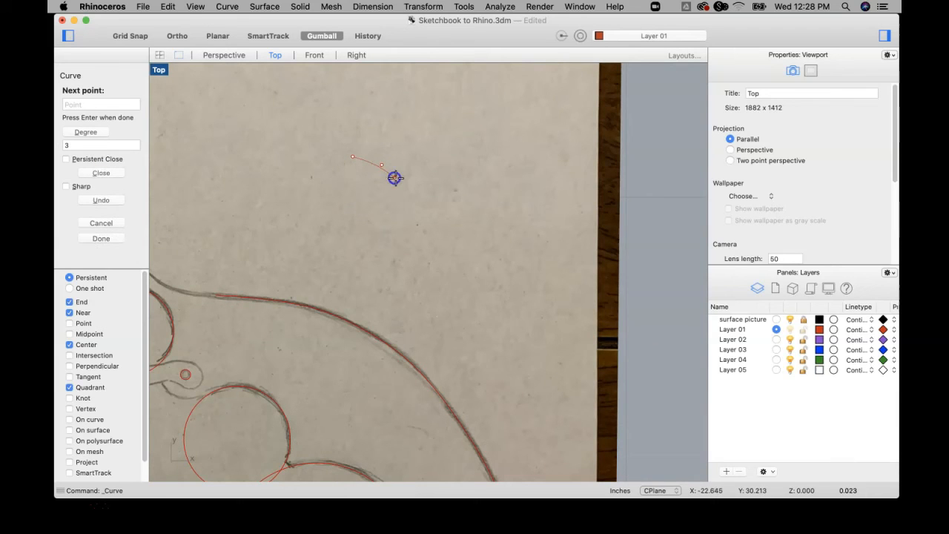
scroll(411, 191, "up", 5)
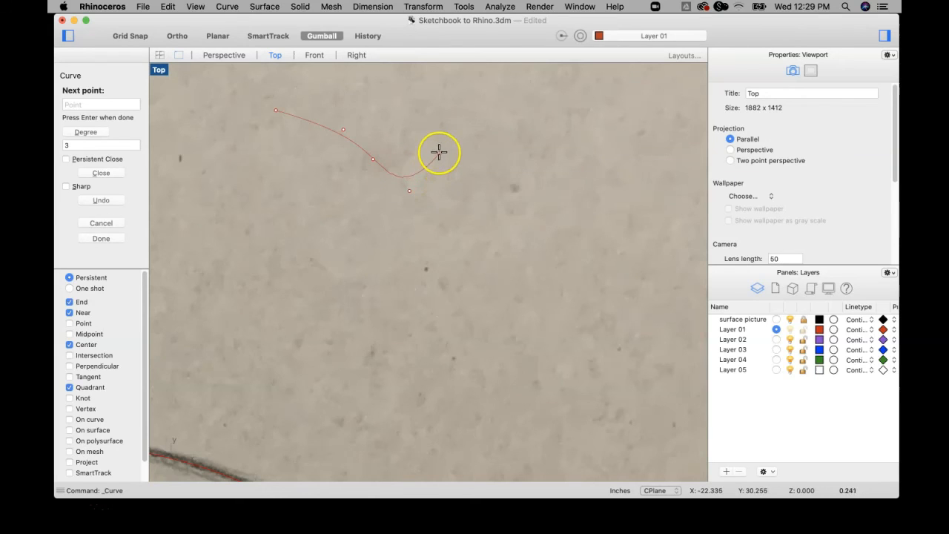
scroll(414, 189, "up", 3)
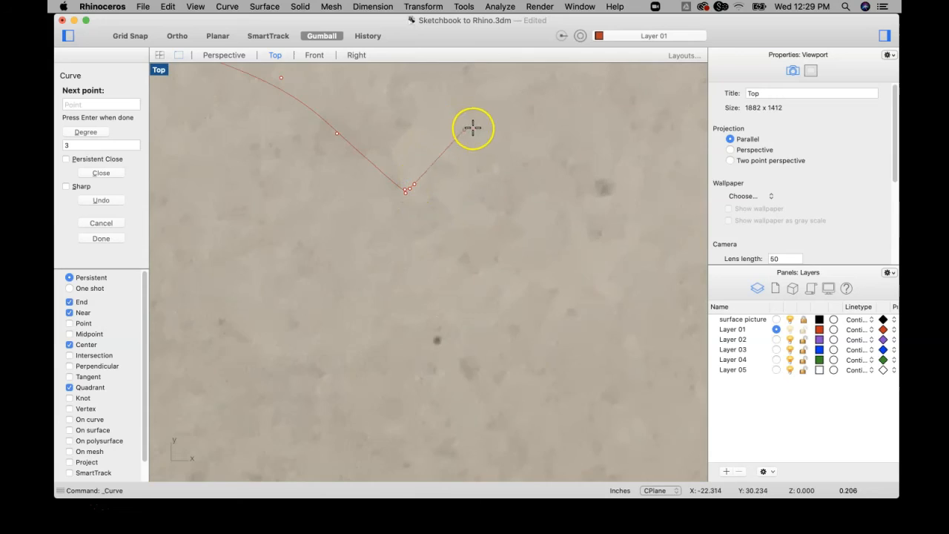
scroll(475, 127, "down", 5)
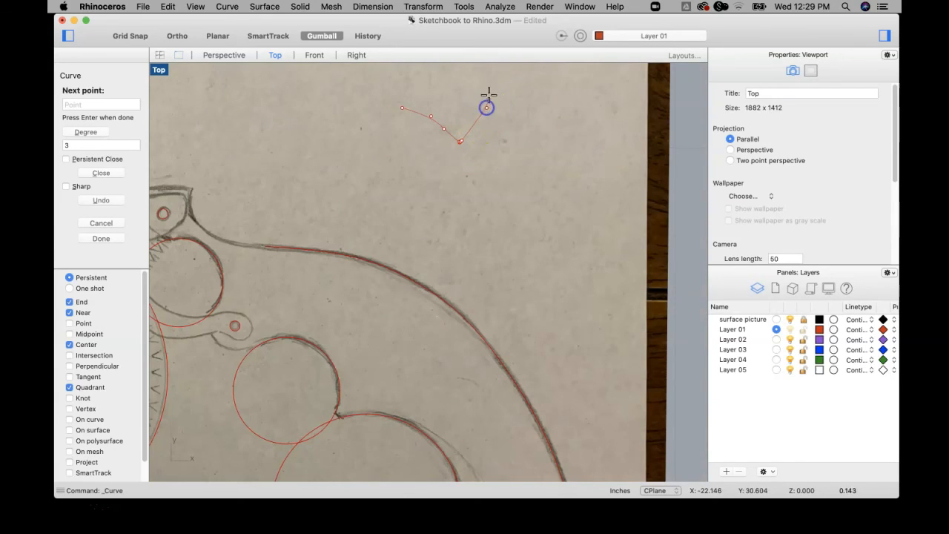
left_click(489, 87)
key("Return")
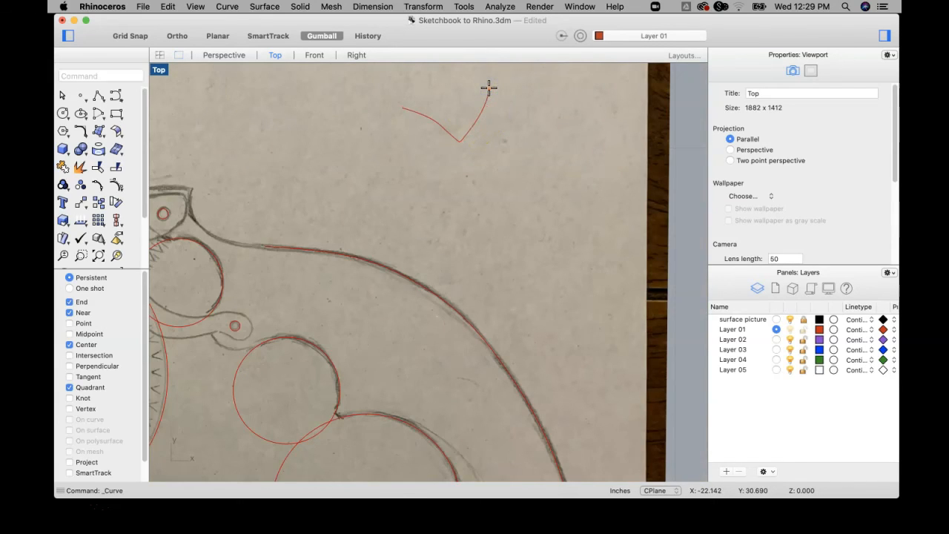
Draw a second practice control point curve beside the sharp one, using five widely spaced points for a soft, rounded bend.
right_click_drag(499, 175, 438, 202)
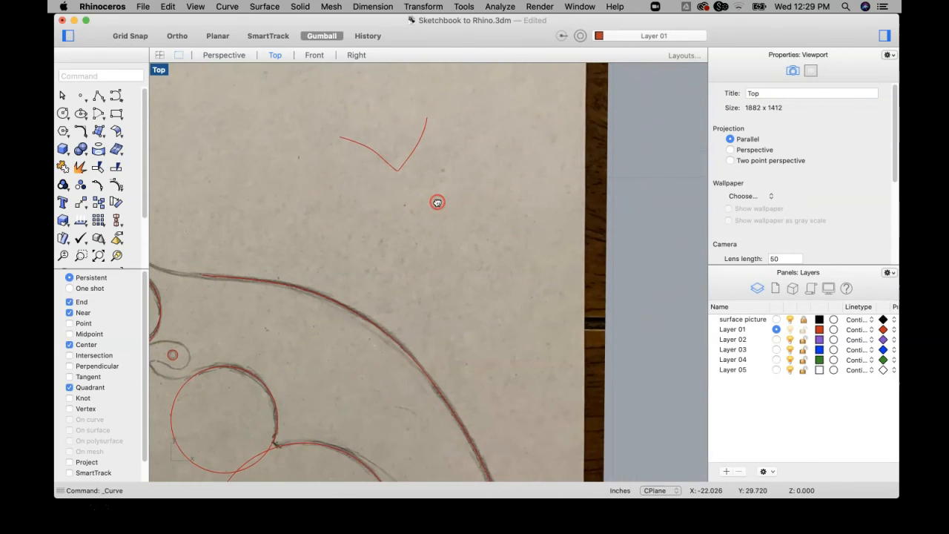
key("Return")
left_click(436, 188)
left_click(465, 217)
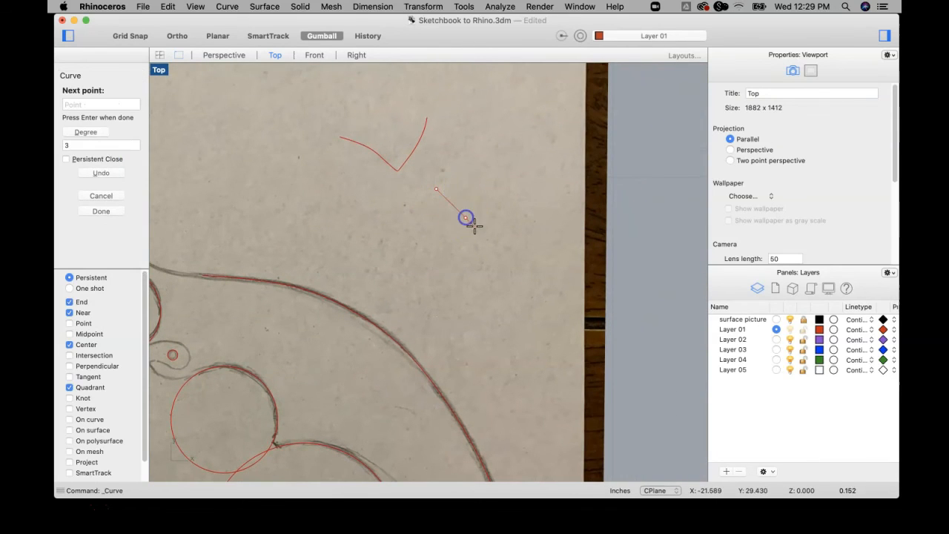
left_click(492, 247)
left_click(540, 223)
left_click(550, 191)
key("Return")
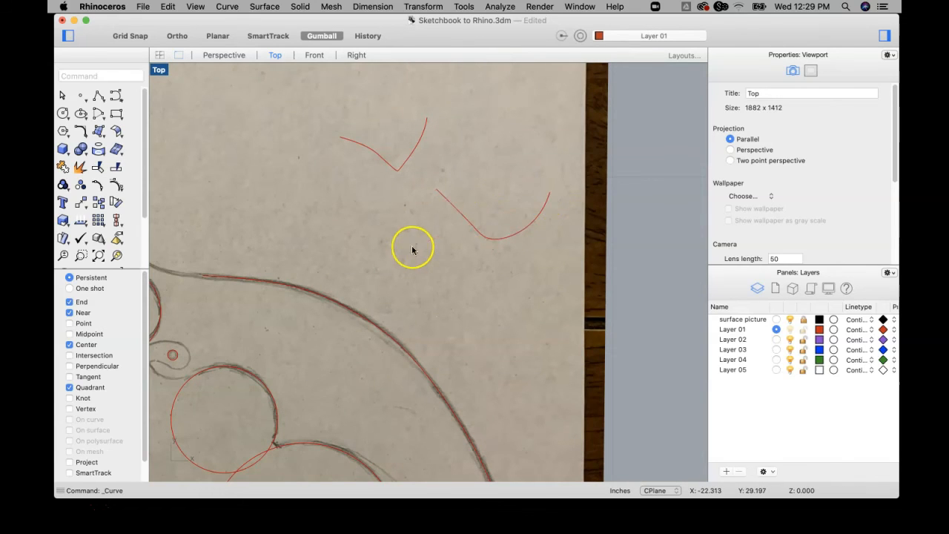
scroll(430, 257, "down", 3)
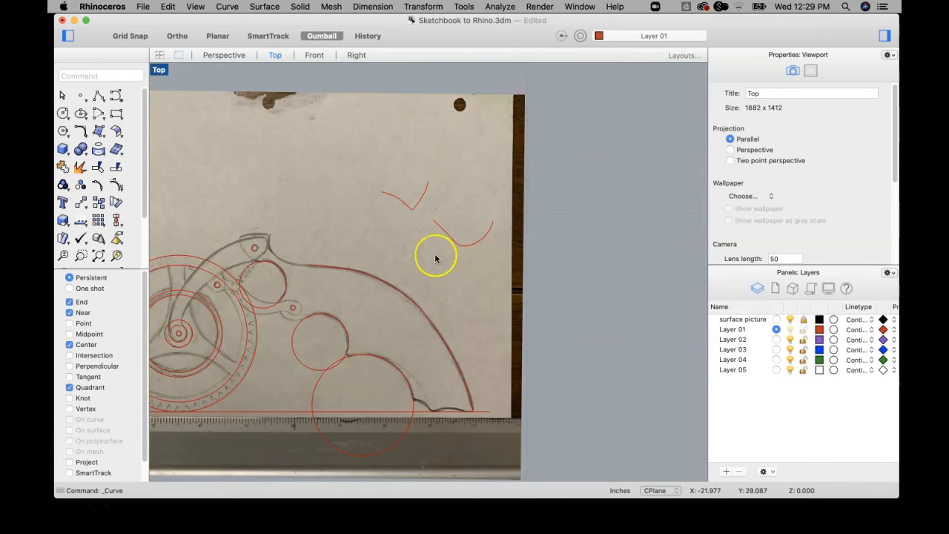
Draw a Start, End, Direction arc along the curved arm's upper edge, from its tip to the hub's inner circle quadrant.
right_click_drag(365, 254, 416, 172)
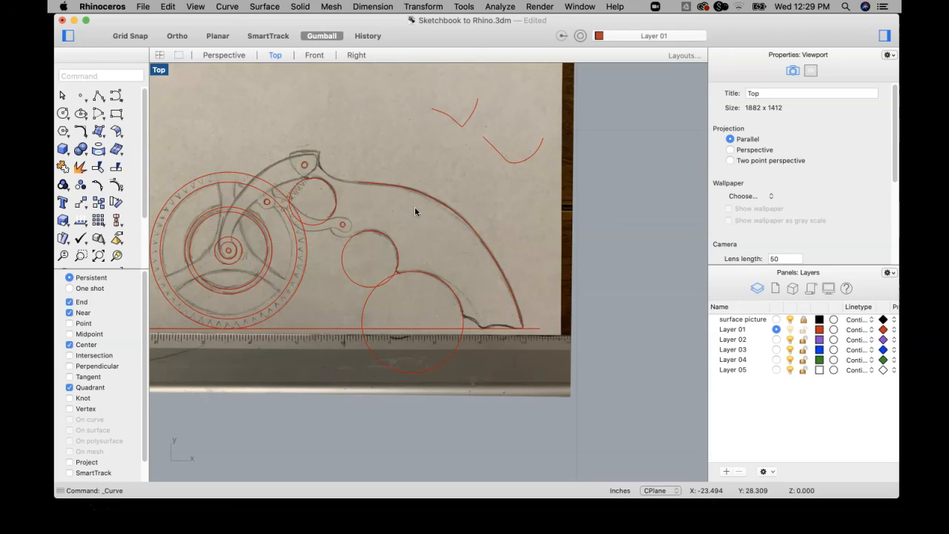
left_click(196, 37)
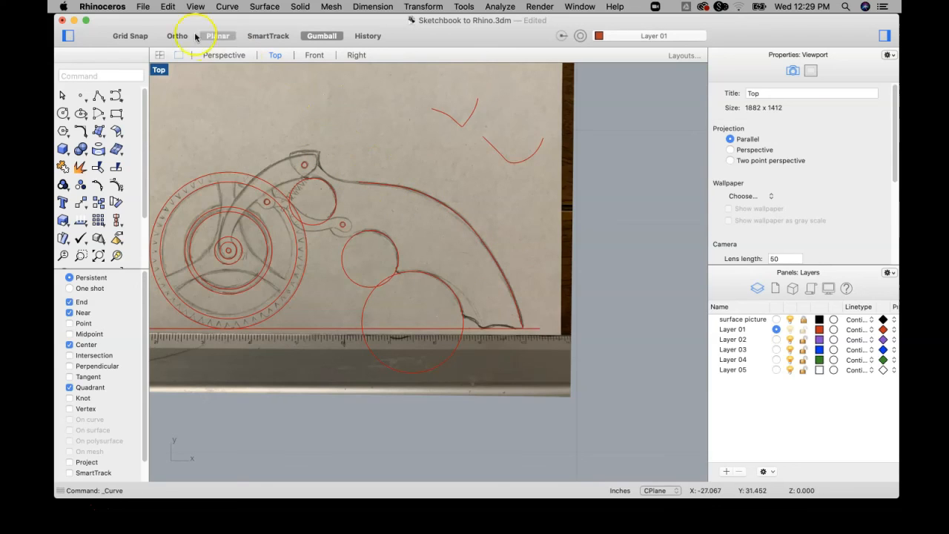
left_click(227, 7)
mouse_move(253, 127)
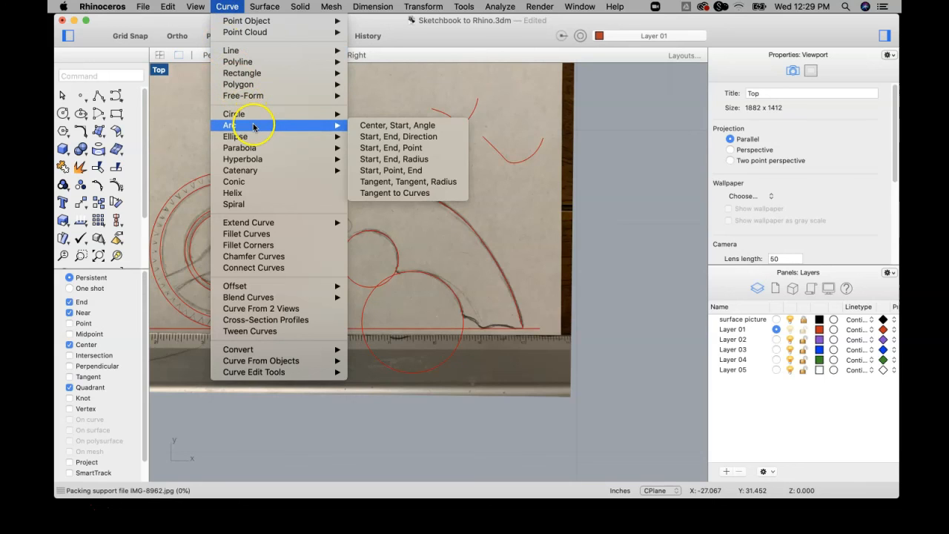
left_click(381, 140)
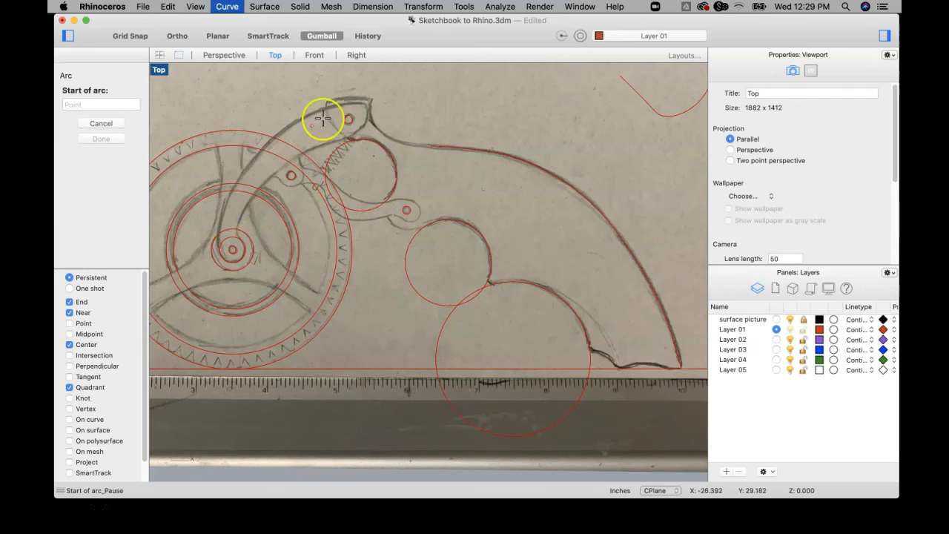
left_click(362, 101)
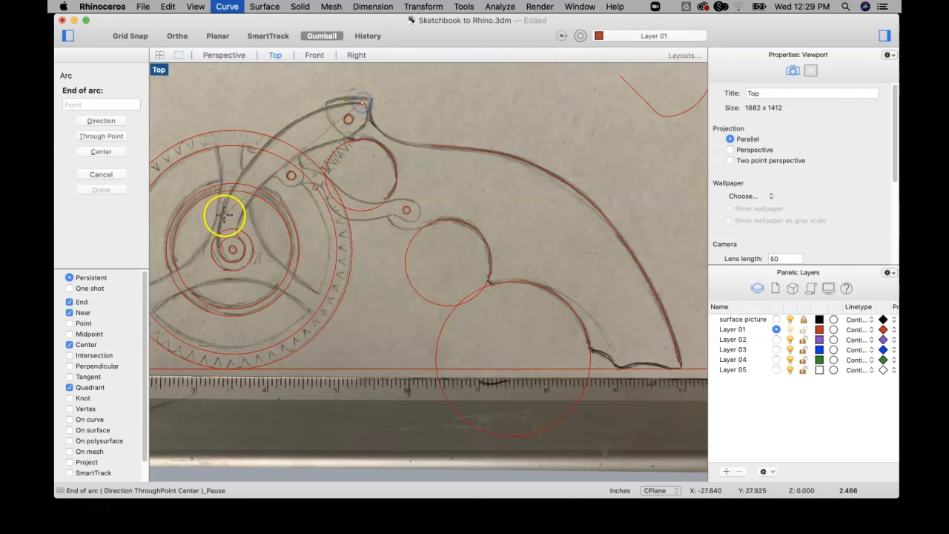
left_click(221, 252)
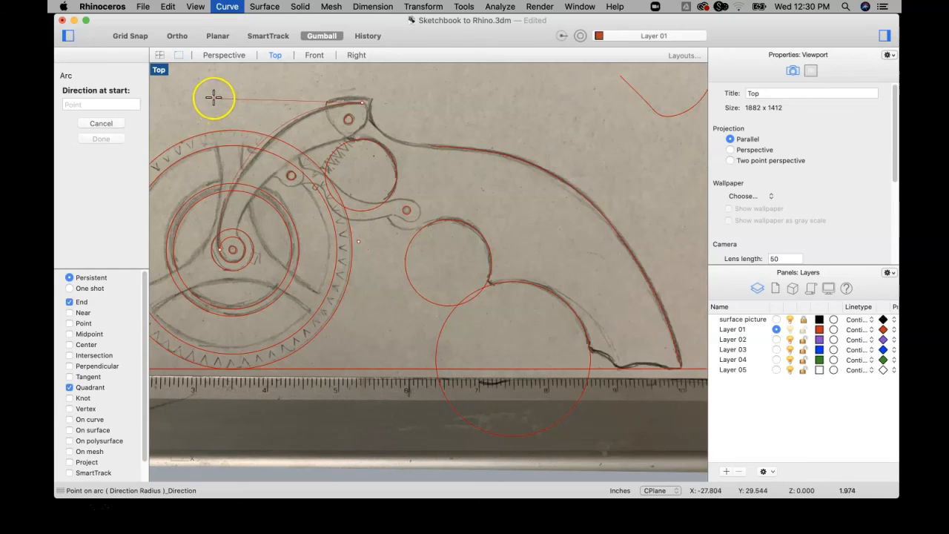
scroll(214, 100, "up", 3)
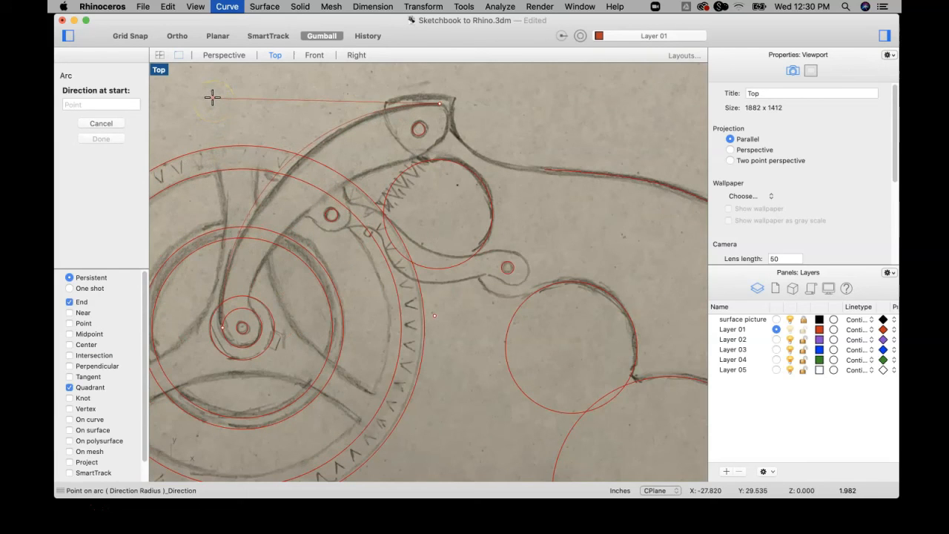
key("Escape")
scroll(349, 206, "down", 3)
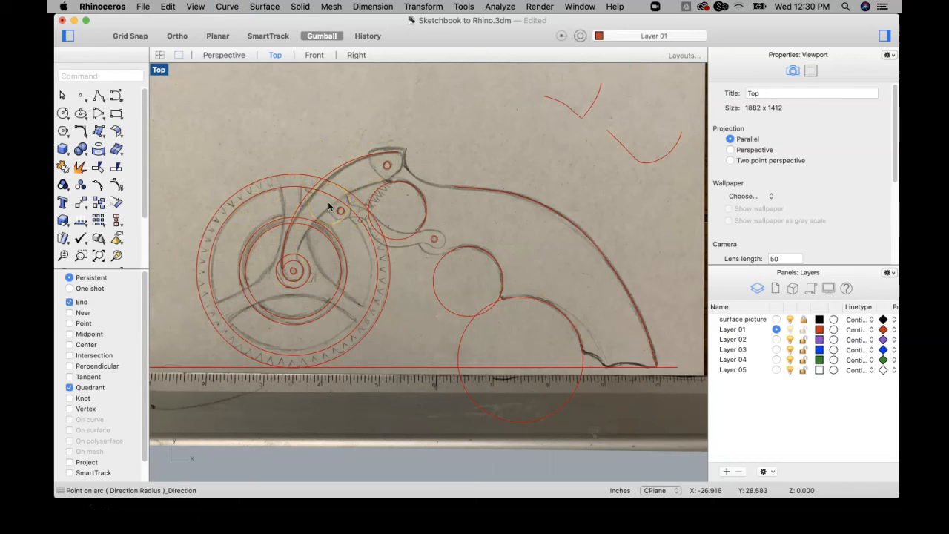
Add a short arc rounding the arm's tip, starting at the upper arc's end and bending down onto the sketched end edge.
key("Return")
scroll(387, 178, "up", 3)
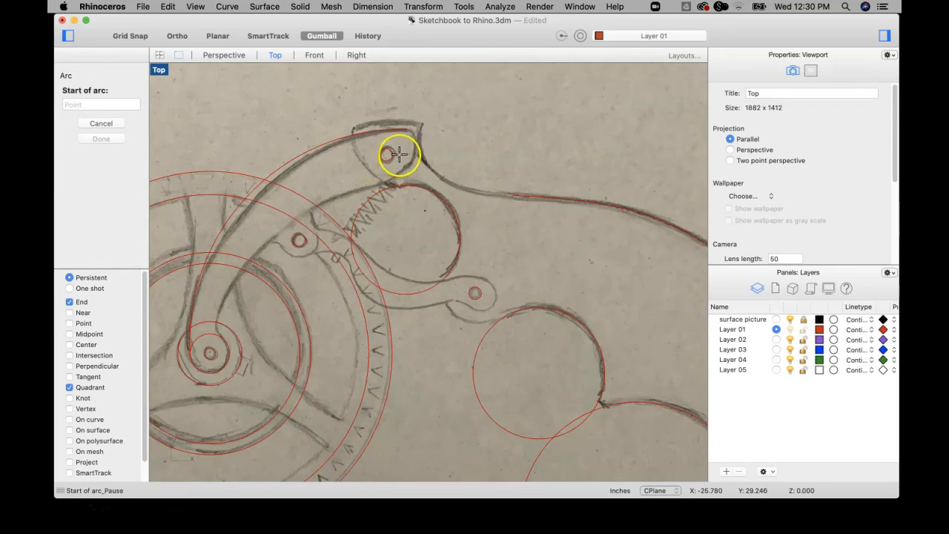
scroll(399, 153, "up", 3)
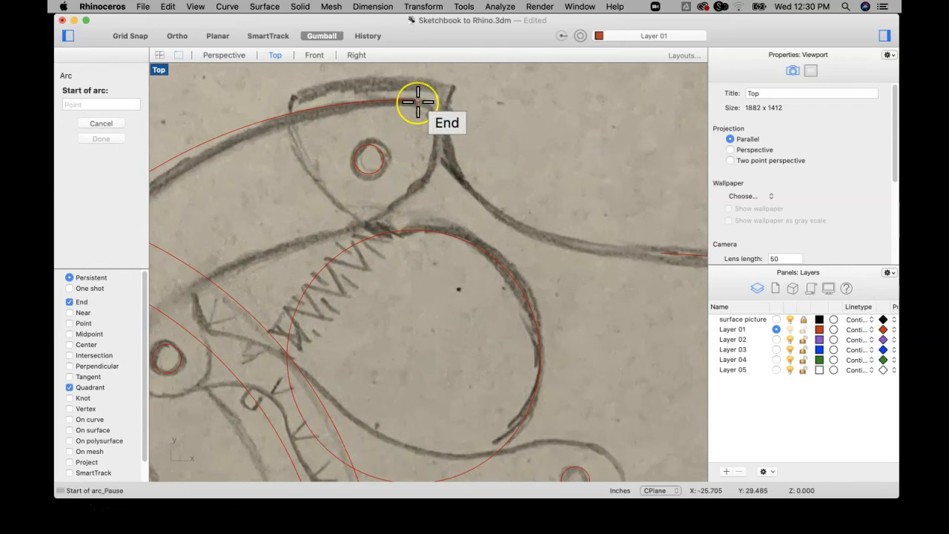
scroll(418, 101, "up", 3)
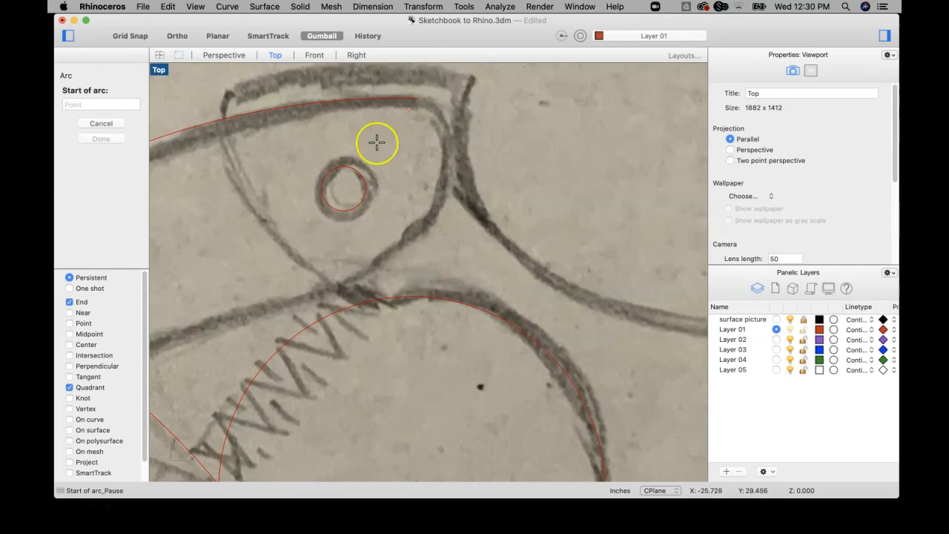
scroll(410, 202, "down", 3)
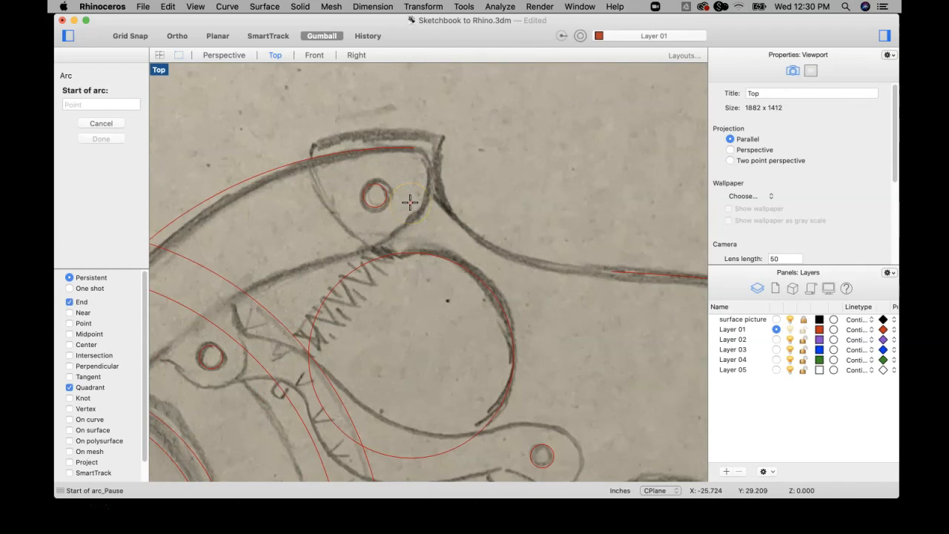
left_click(415, 148)
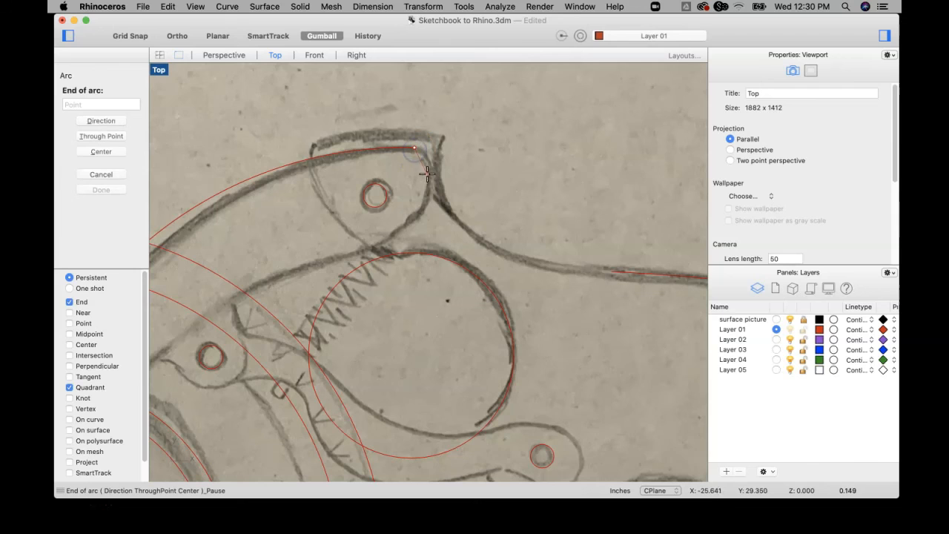
left_click(430, 175)
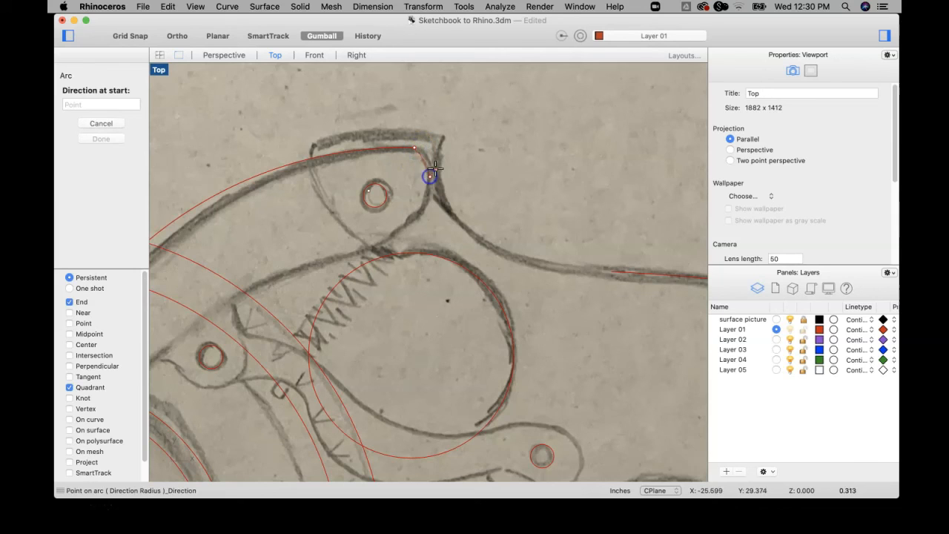
left_click(445, 161)
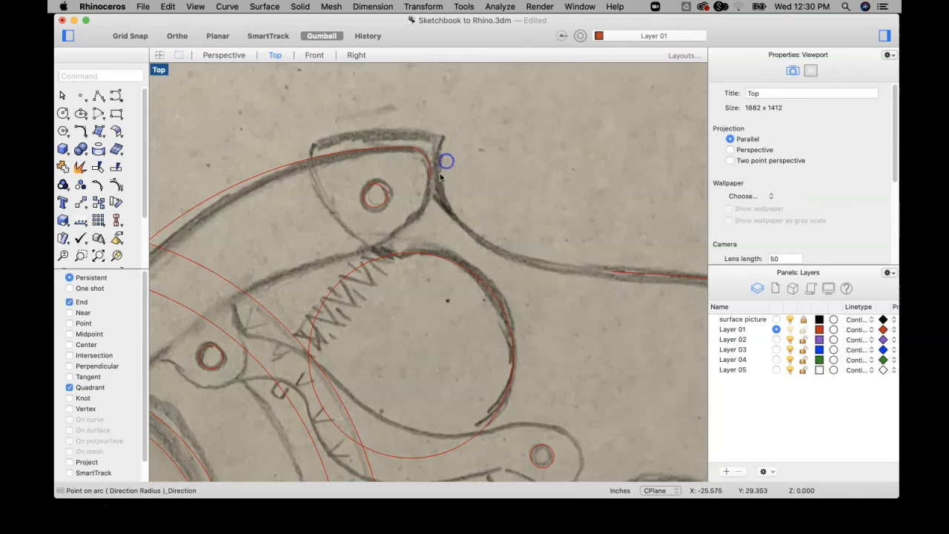
Continue with an arc from the rounded tip down to the arm's lower edge beside the spring.
key("Return")
left_click(431, 181)
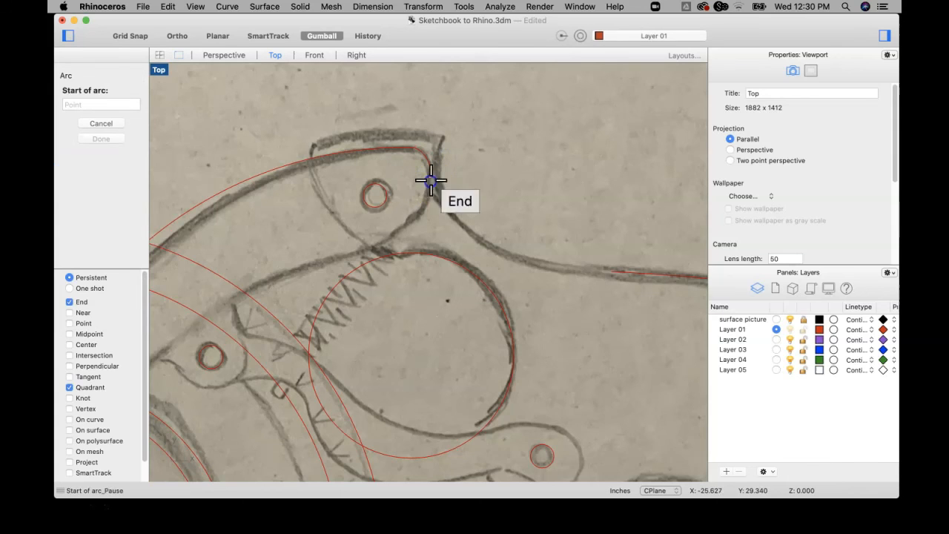
left_click(361, 252)
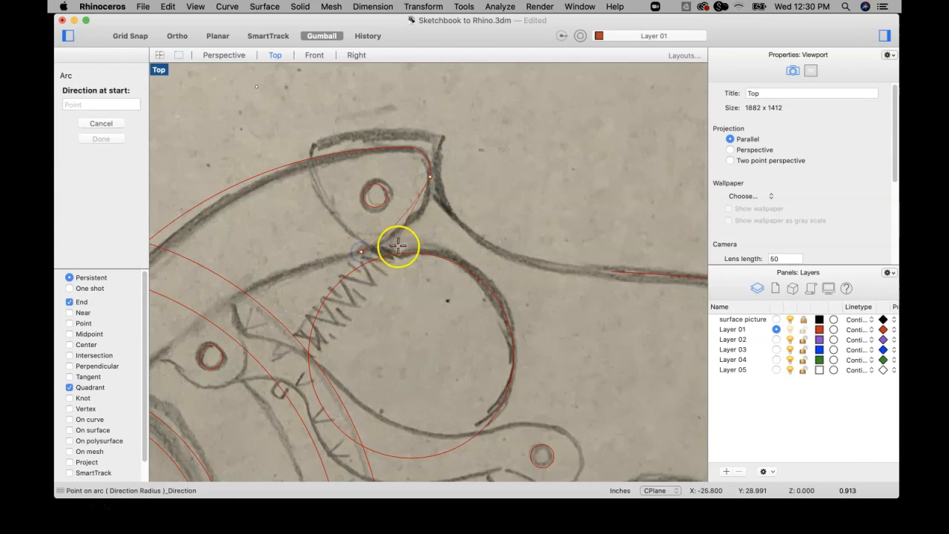
left_click(424, 246)
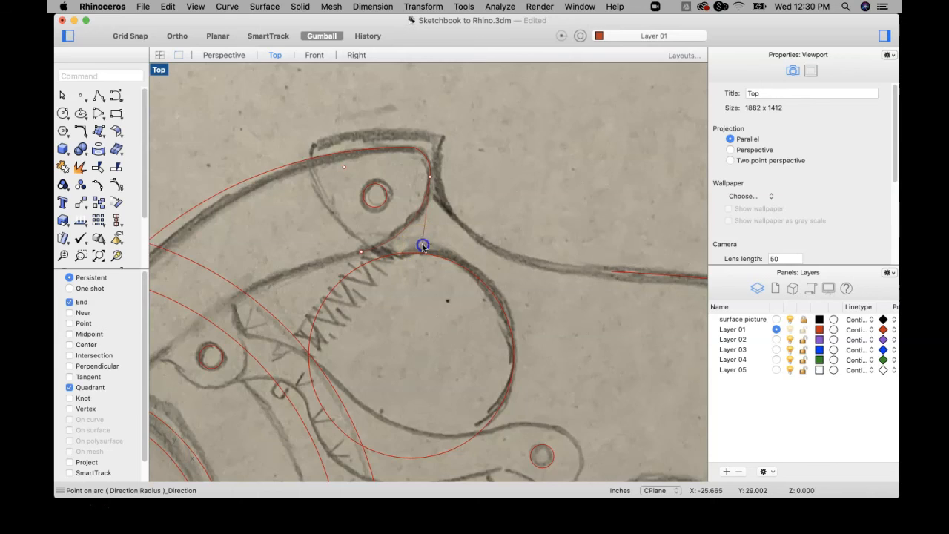
scroll(423, 244, "down", 5)
Trace the arm's lower edge with an arc from beside the spring to just above the hub.
key("Return")
right_click_drag(389, 239, 531, 172)
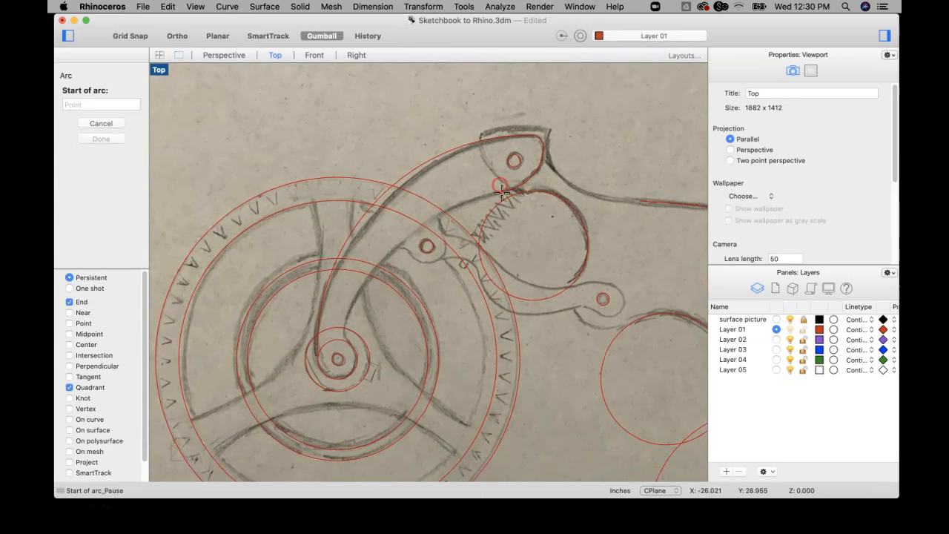
left_click(506, 193)
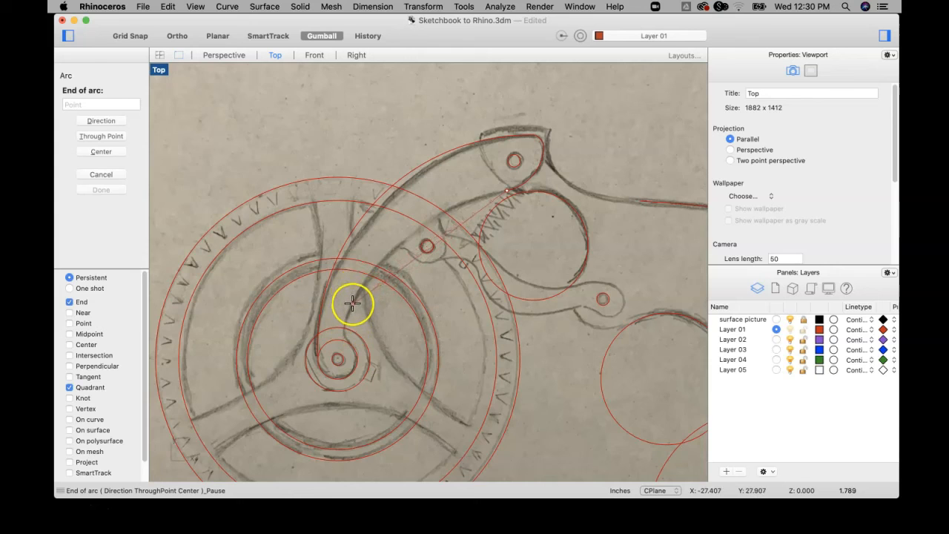
left_click(353, 301)
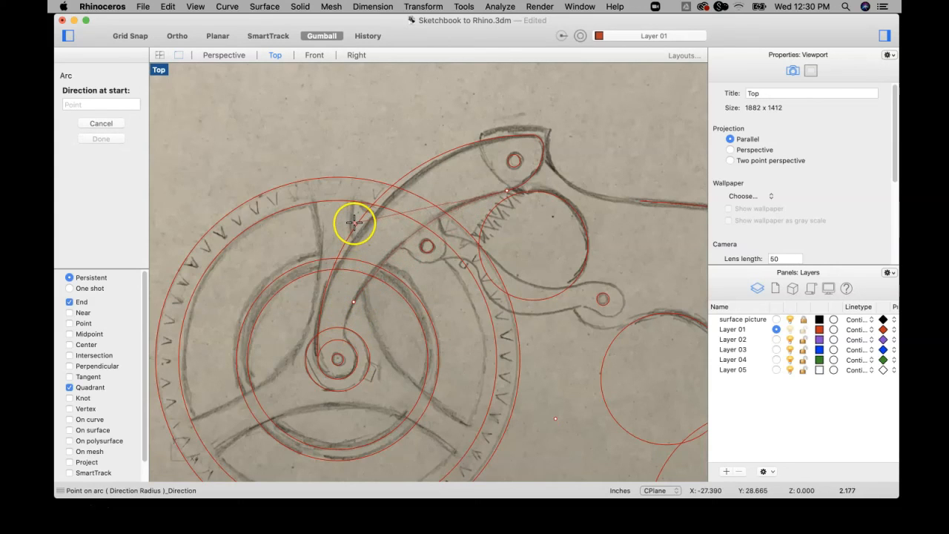
left_click(353, 221)
Enable the Near snap and try an arc from the lower-edge arc's end to the hub's inner circle.
key("Return")
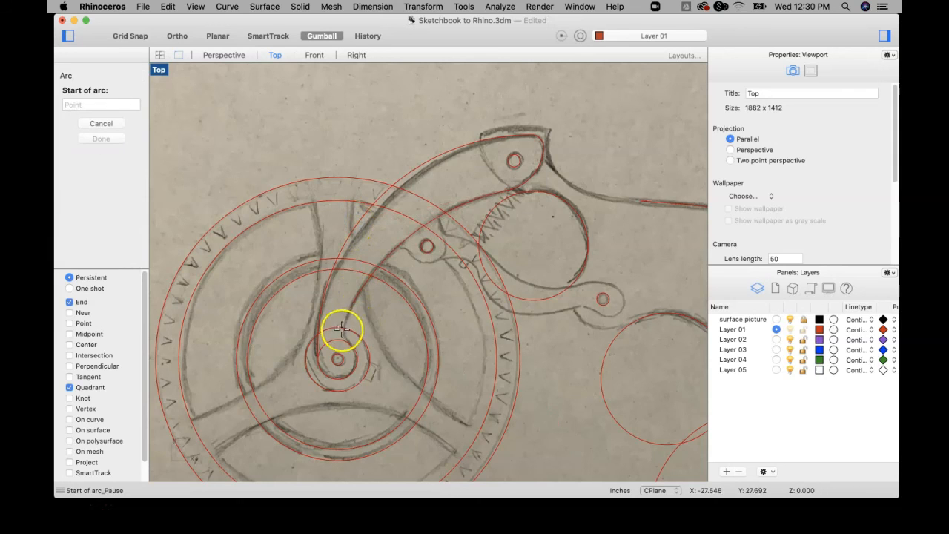
left_click(353, 304)
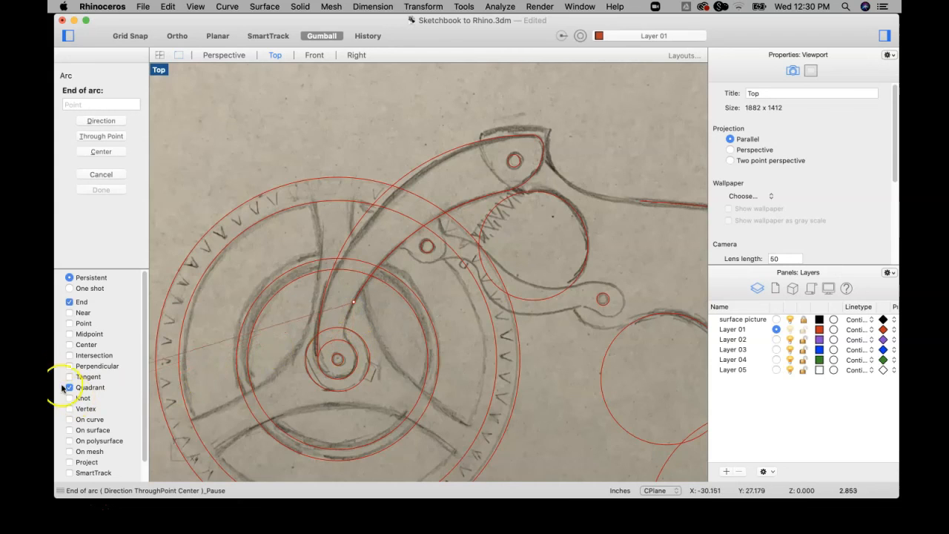
left_click(69, 312)
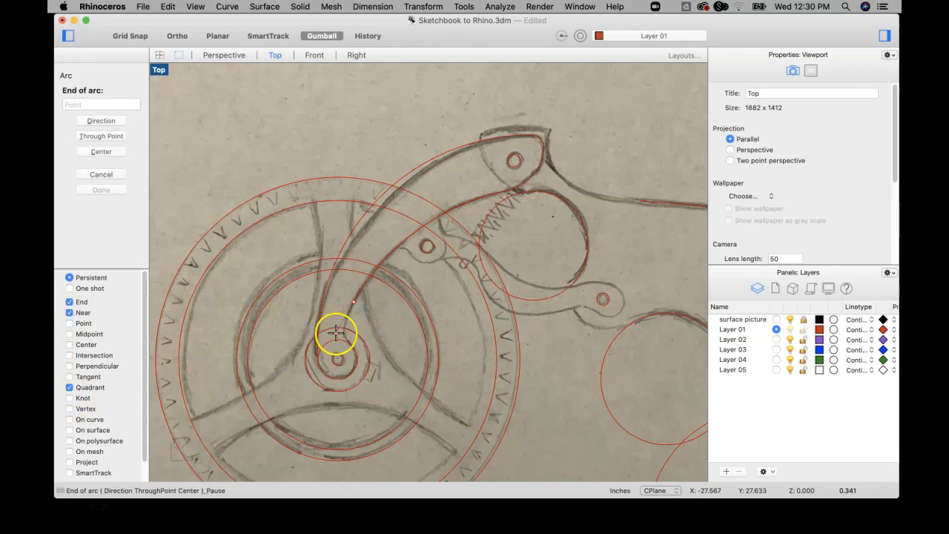
scroll(339, 333, "up", 5)
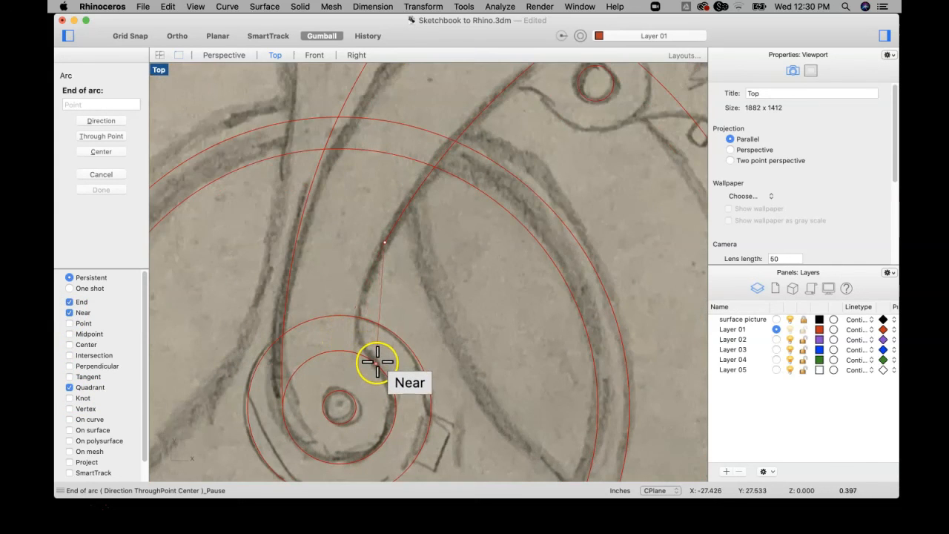
left_click(377, 363)
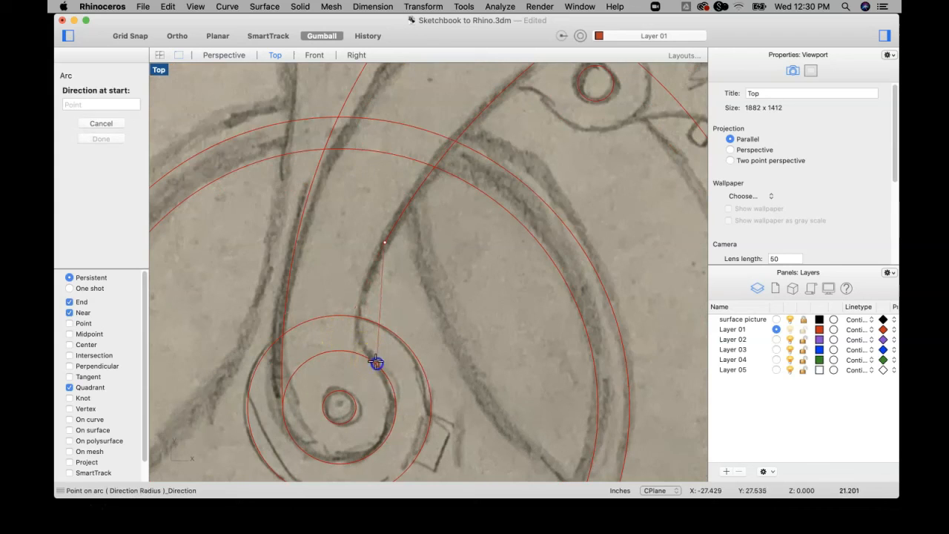
left_click(316, 316)
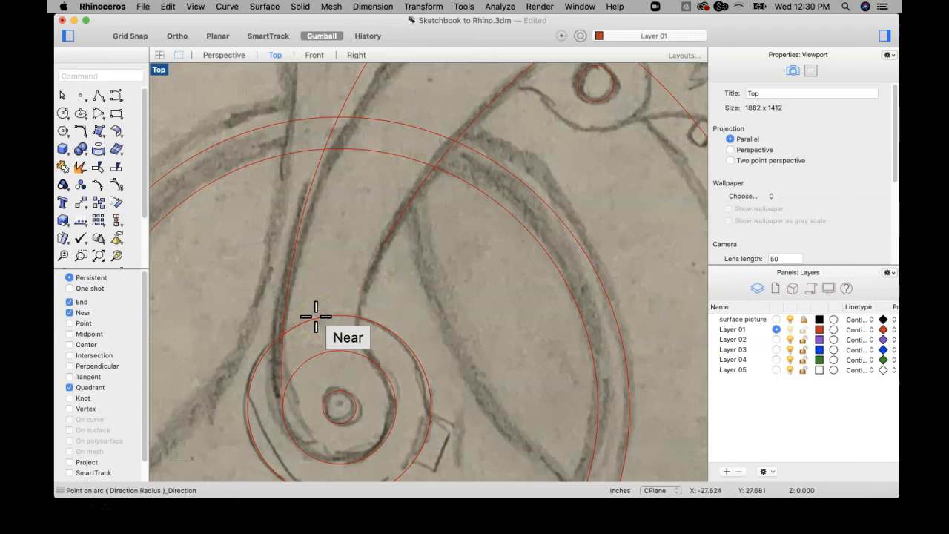
Draw a short arc from the hub's inner circle up to the sketched neck just above the outer hub circle.
right_click(317, 317)
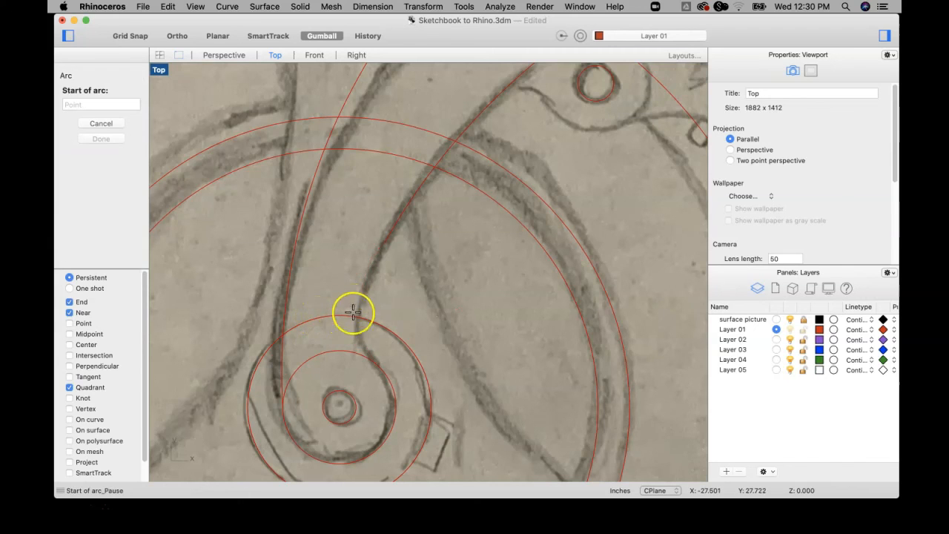
left_click(381, 366)
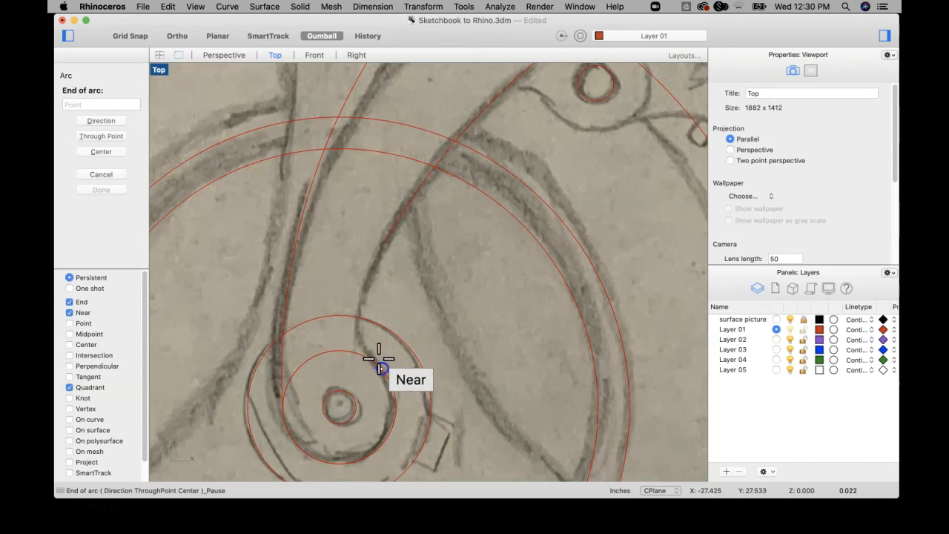
left_click(363, 301)
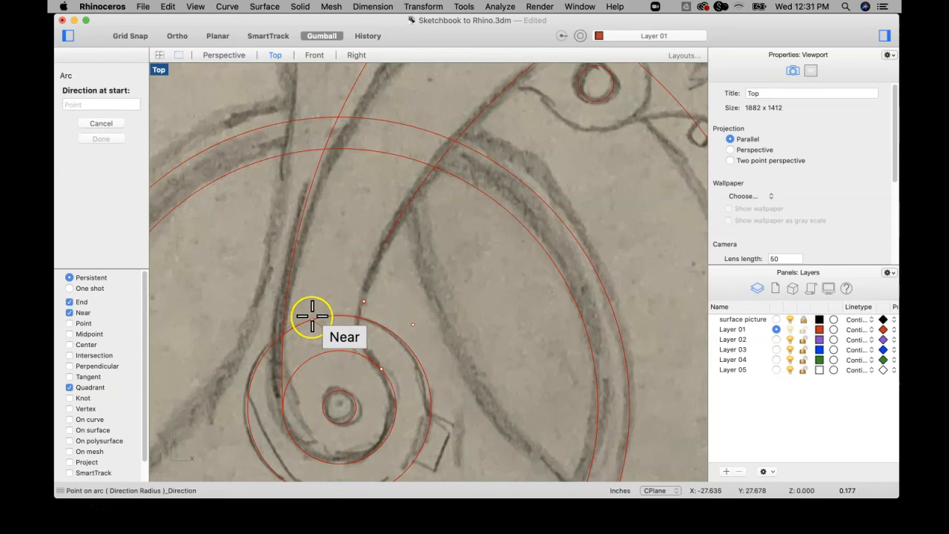
left_click(312, 316)
Bridge the gap between the short neck arc and the lower-edge arc with another arc snapped to both ends.
key("Return")
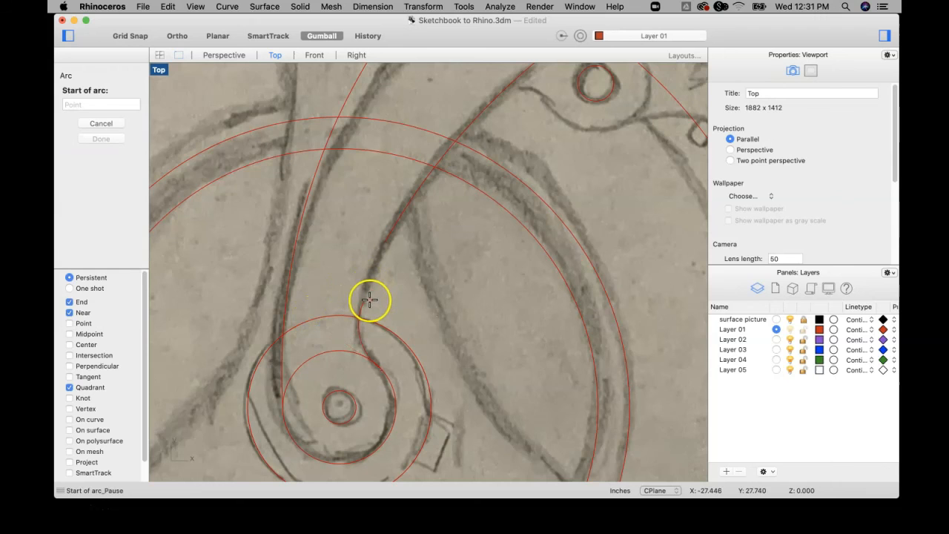
left_click(365, 301)
left_click(379, 242)
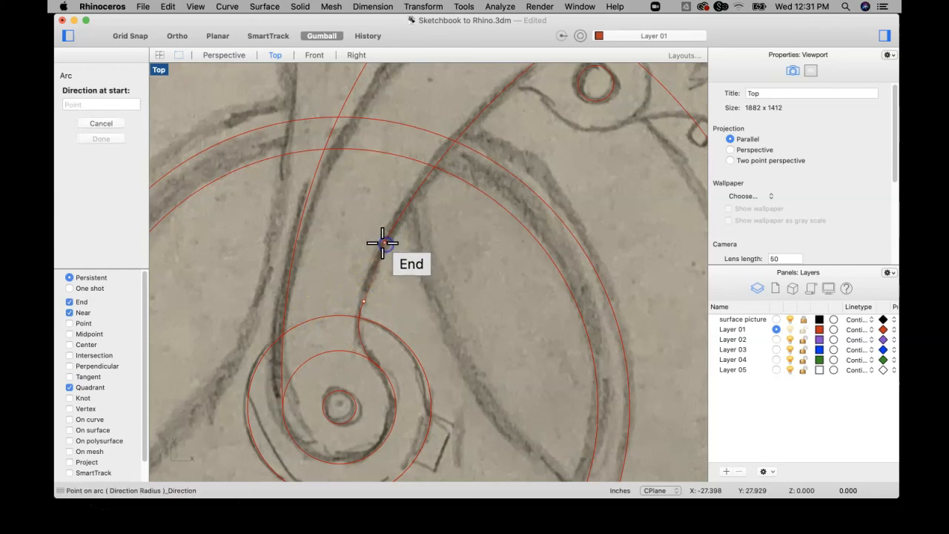
left_click(374, 242)
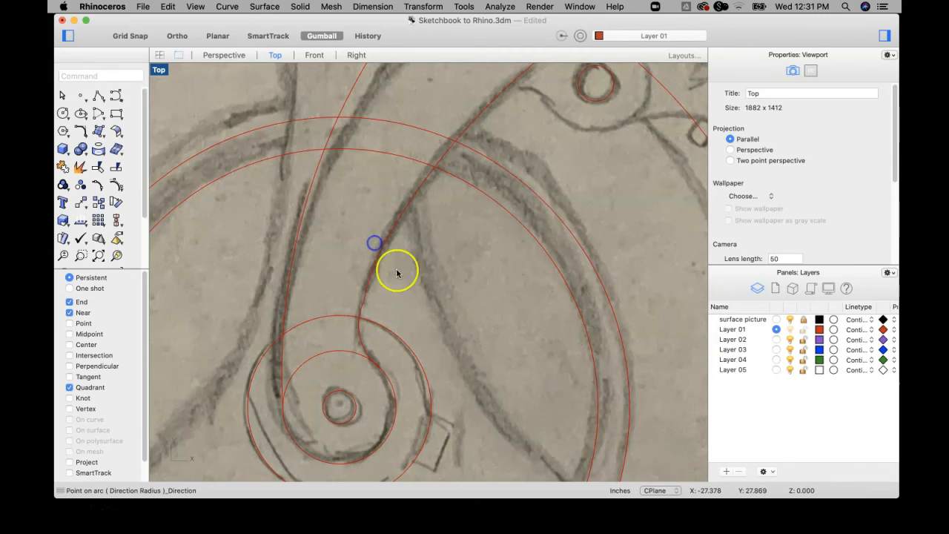
scroll(408, 287, "down", 10)
right_click_drag(415, 292, 382, 306)
right_click_drag(469, 251, 428, 245)
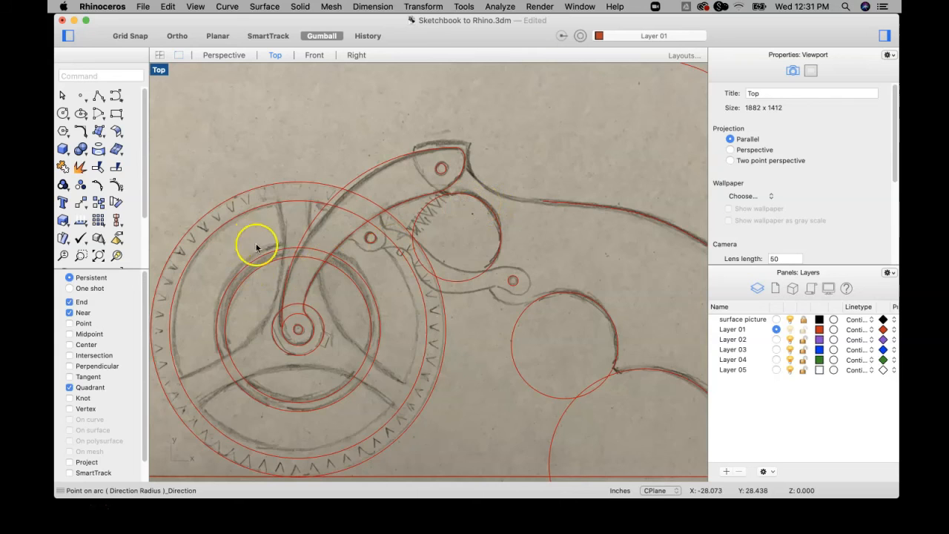
right_click_drag(423, 269, 422, 266)
scroll(307, 248, "up", 10)
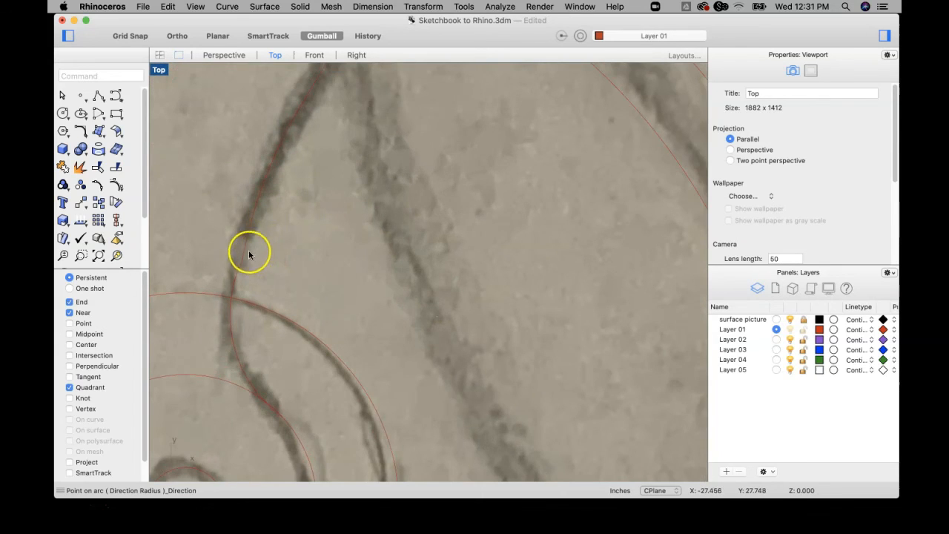
scroll(252, 260, "down", 6)
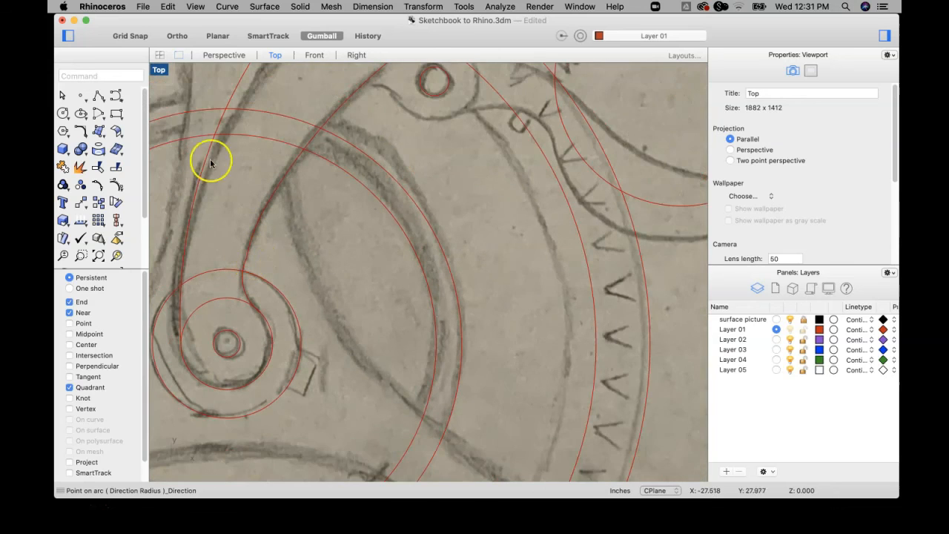
Turn on the control points of the short neck arc and the bridging arc that meets it above the hub.
left_click(168, 6)
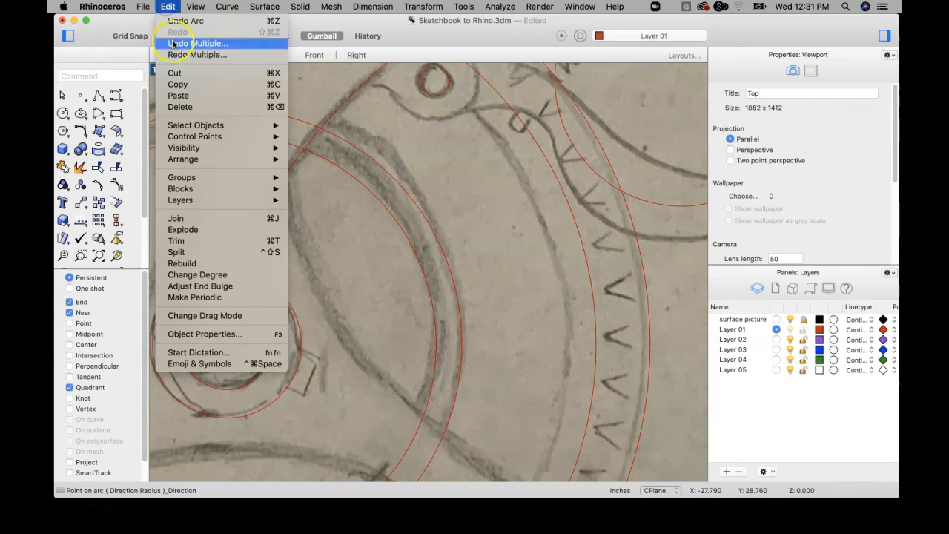
mouse_move(267, 137)
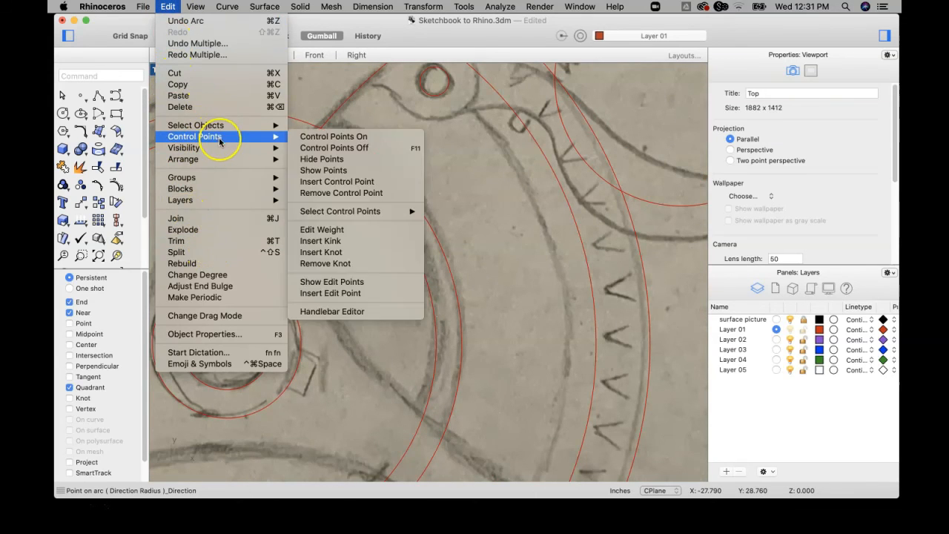
left_click(350, 138)
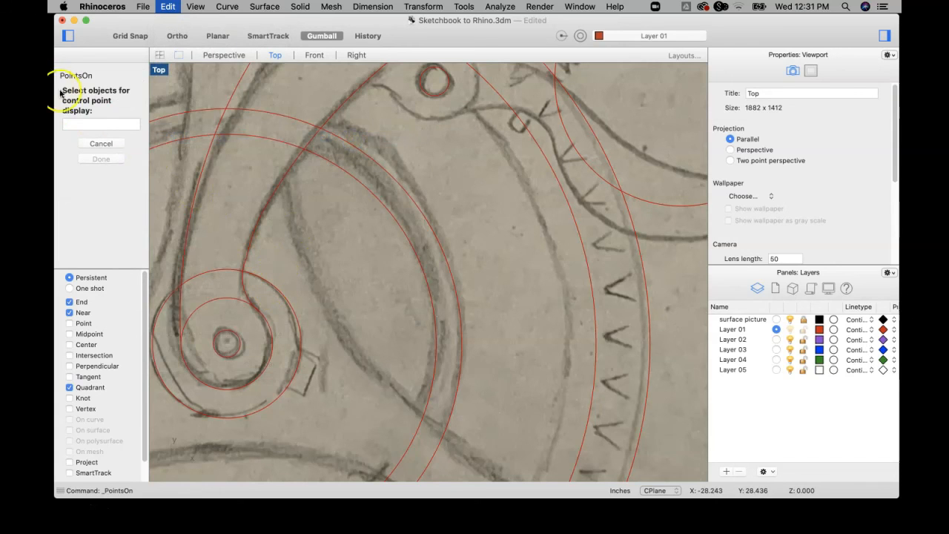
left_click(245, 266)
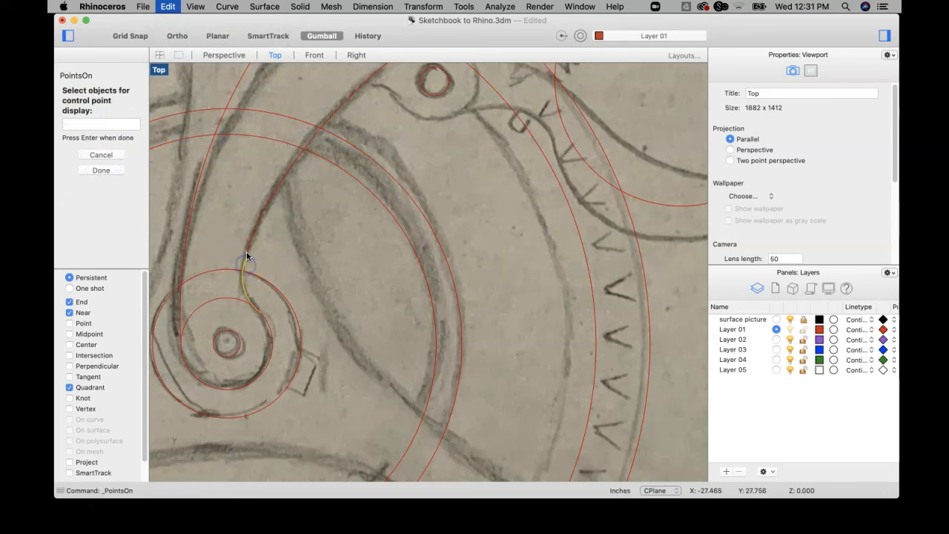
key("Return")
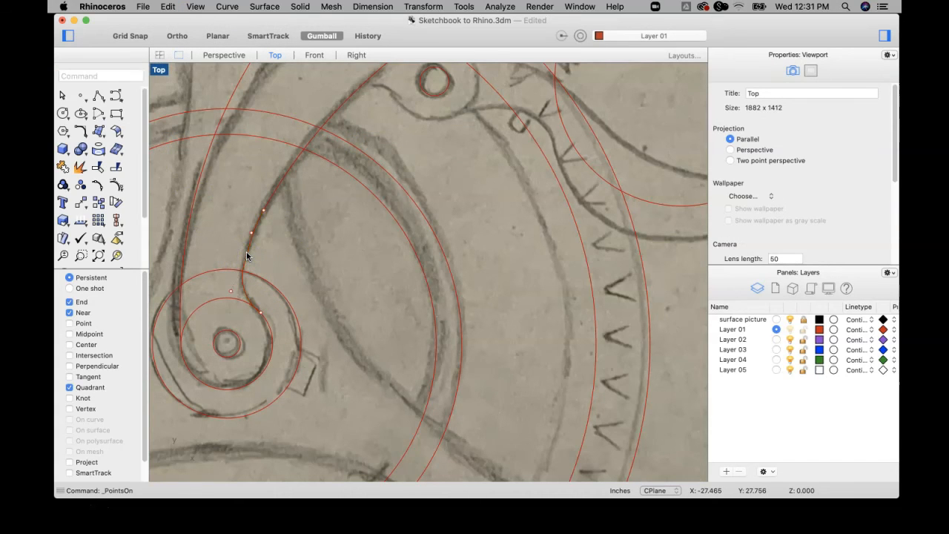
Try to shift a single arc's end point sideways at the joint between the two neck arcs, and undo the move.
scroll(249, 260, "up", 5)
mouse_move(250, 262)
right_mouse_down()
mouse_move(290, 227)
mouse_move(317, 233)
right_mouse_up()
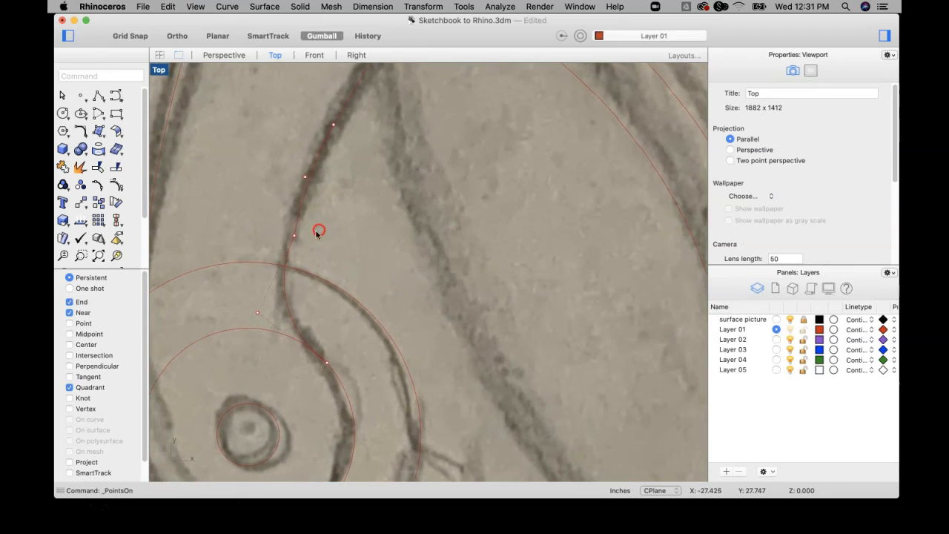
left_click(293, 235)
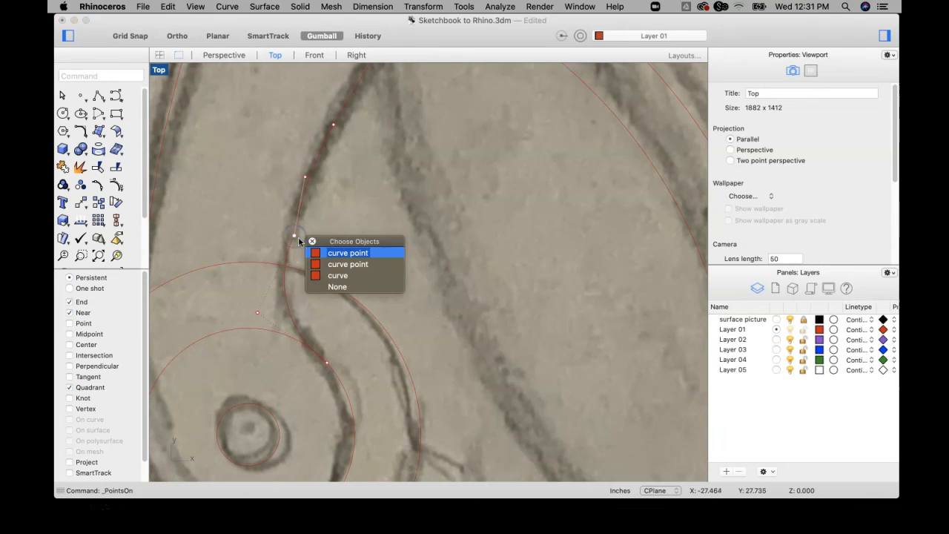
left_click(339, 255)
left_click_drag(333, 237, 334, 235)
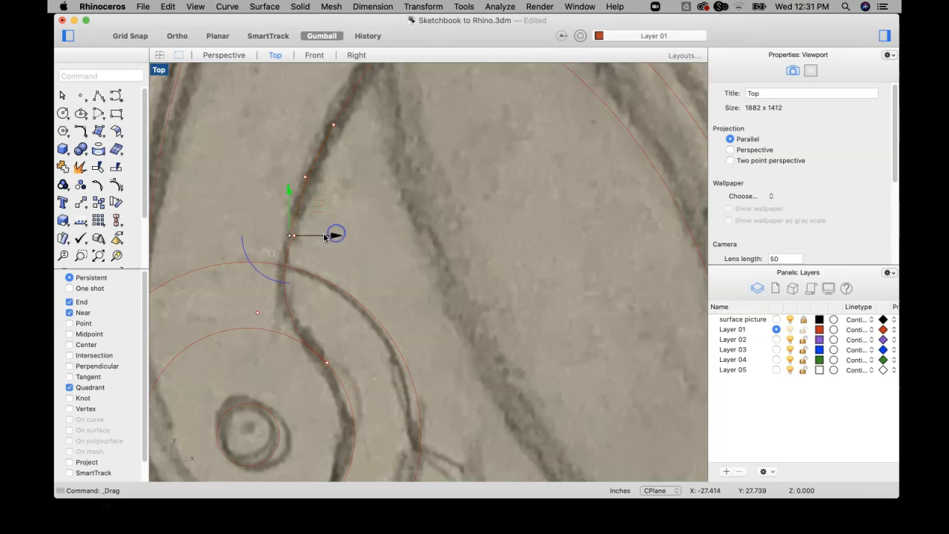
key("super+a")
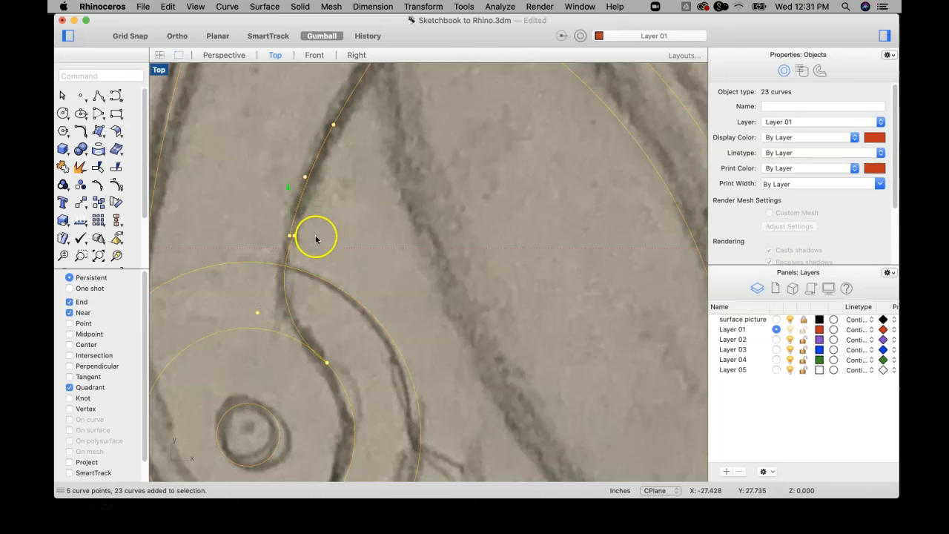
key("super+z")
Move both coincident end points at the neck arcs' joint together sideways onto the sketched line, keeping the arcs connected.
scroll(300, 235, "up", 4)
left_click(304, 227)
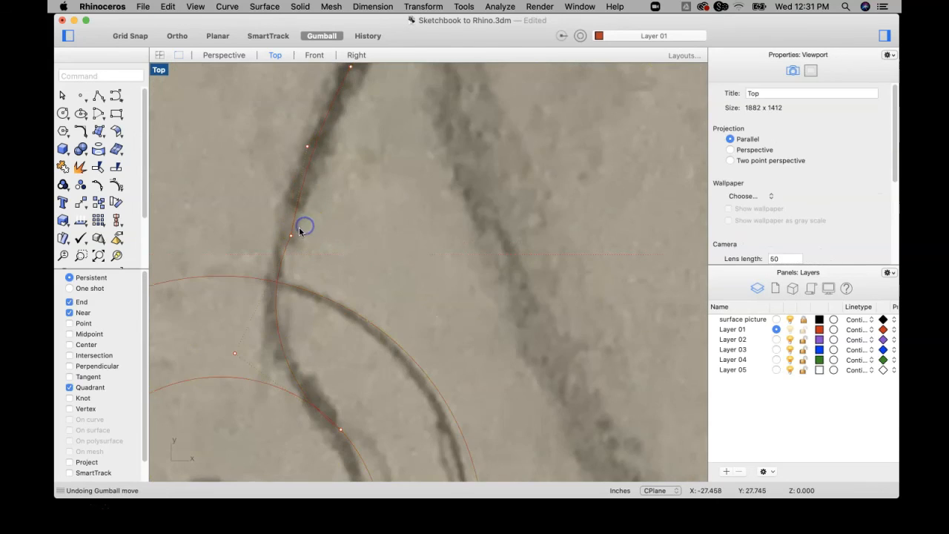
left_click(288, 240)
left_click_drag(319, 240, 338, 235)
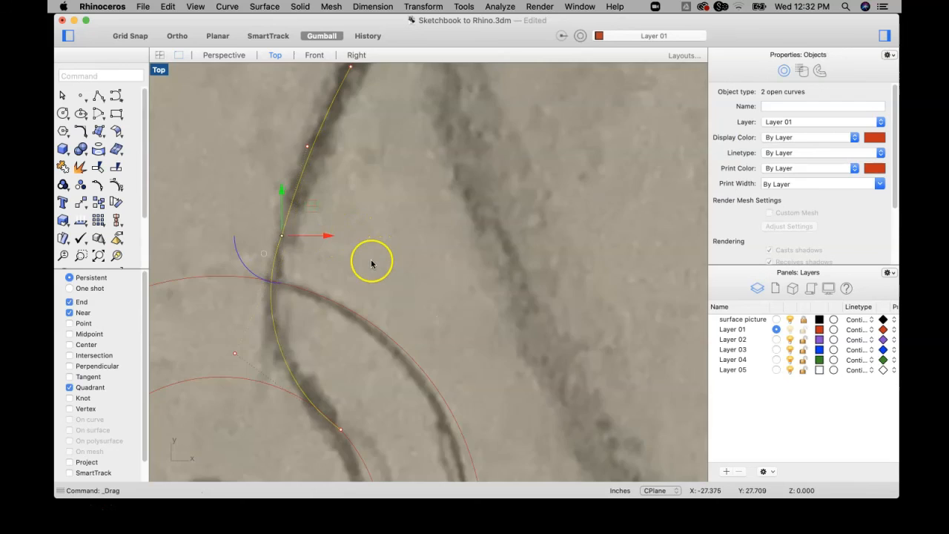
scroll(371, 261, "down", 3)
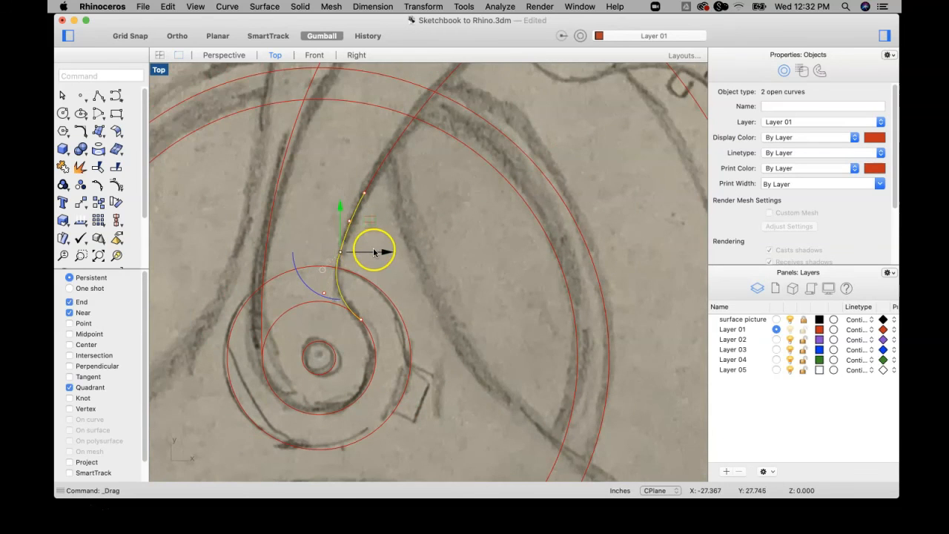
scroll(375, 253, "up", 4)
left_click_drag(324, 256, 373, 229)
scroll(373, 229, "down", 2)
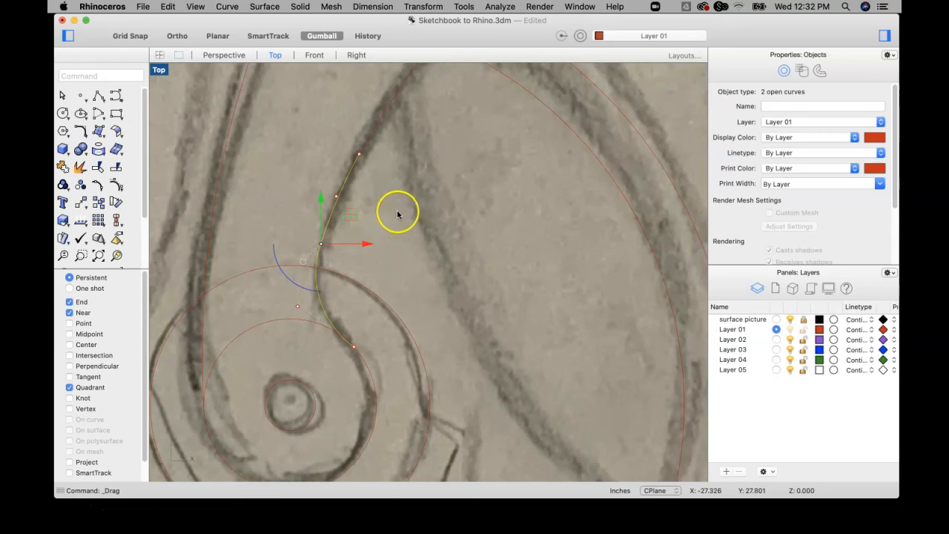
left_click(409, 212)
scroll(397, 216, "down", 3)
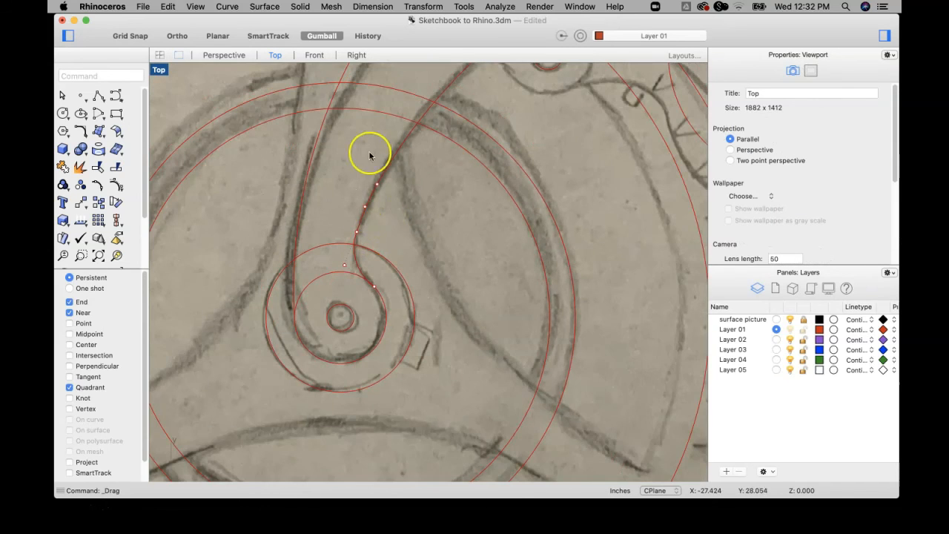
Hide all the displayed control points on the two neck arcs.
left_click(169, 6)
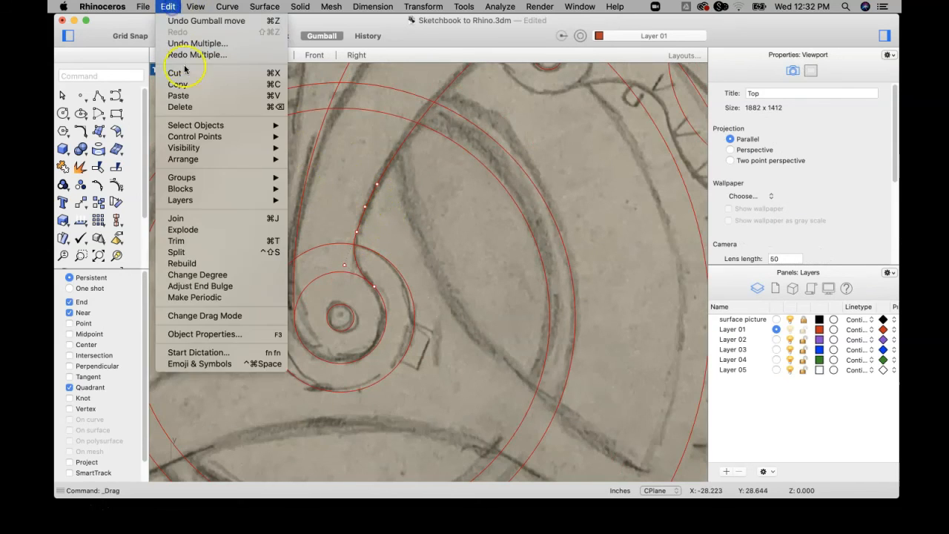
mouse_move(223, 136)
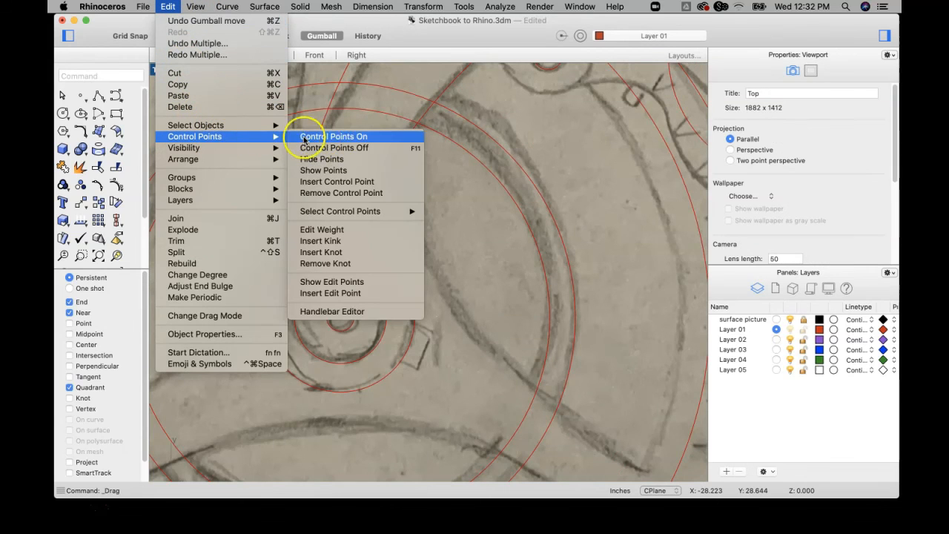
left_click(358, 157)
left_click(356, 257)
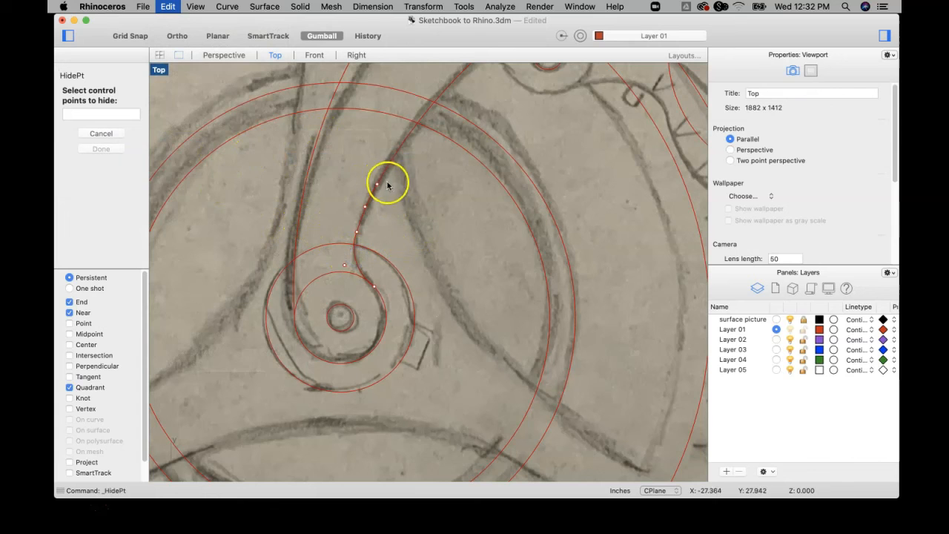
left_click_drag(333, 293, 334, 295)
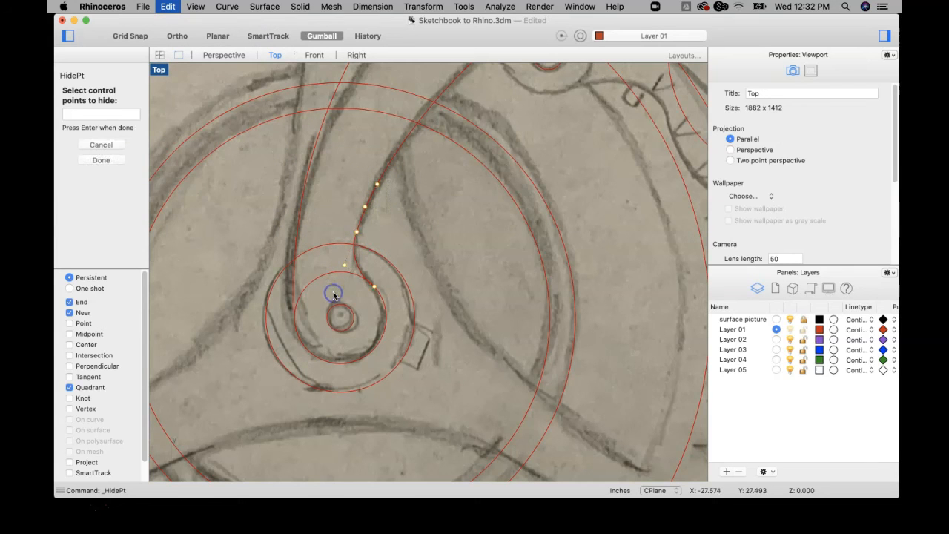
key("Return")
scroll(415, 229, "down", 8)
right_click_drag(415, 230, 383, 238)
scroll(359, 242, "up", 8)
scroll(344, 226, "up", 5)
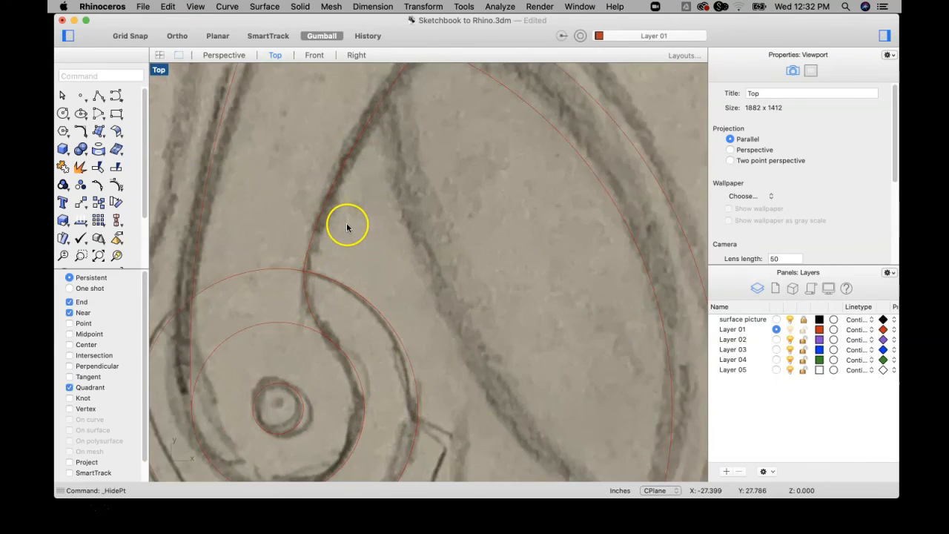
scroll(342, 228, "down", 8)
left_click(230, 7)
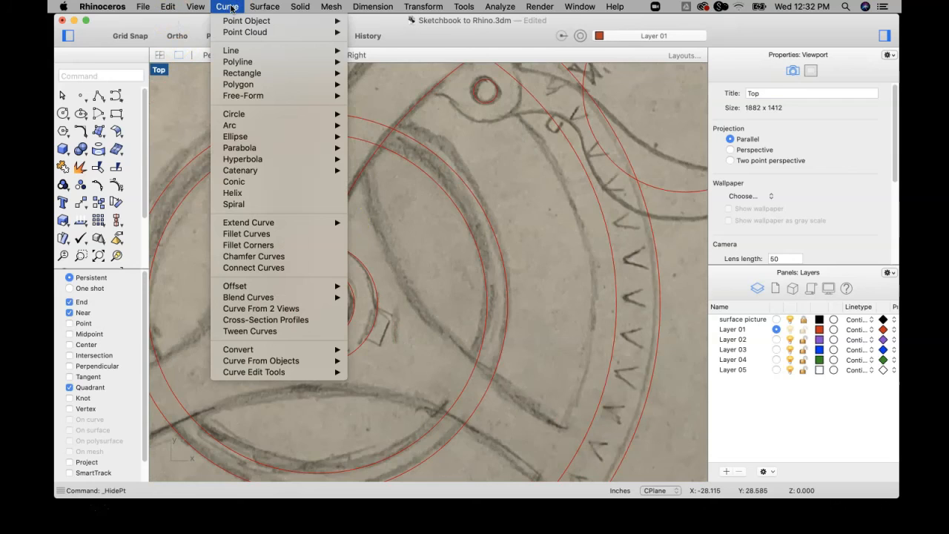
mouse_move(284, 141)
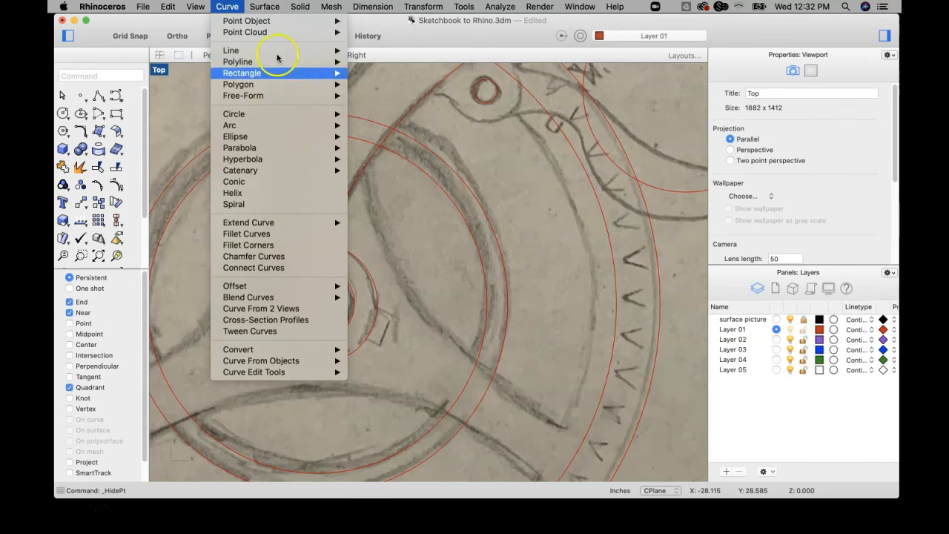
mouse_move(169, 9)
mouse_move(195, 136)
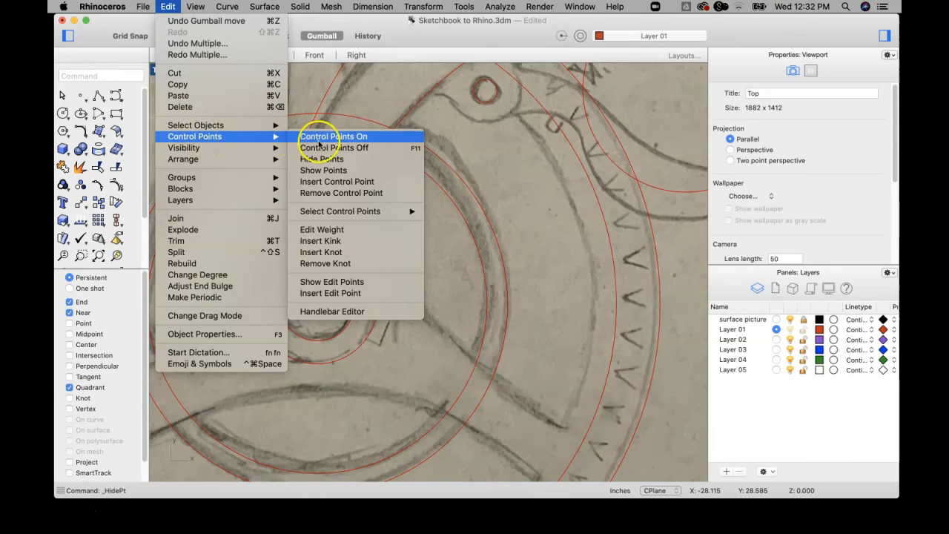
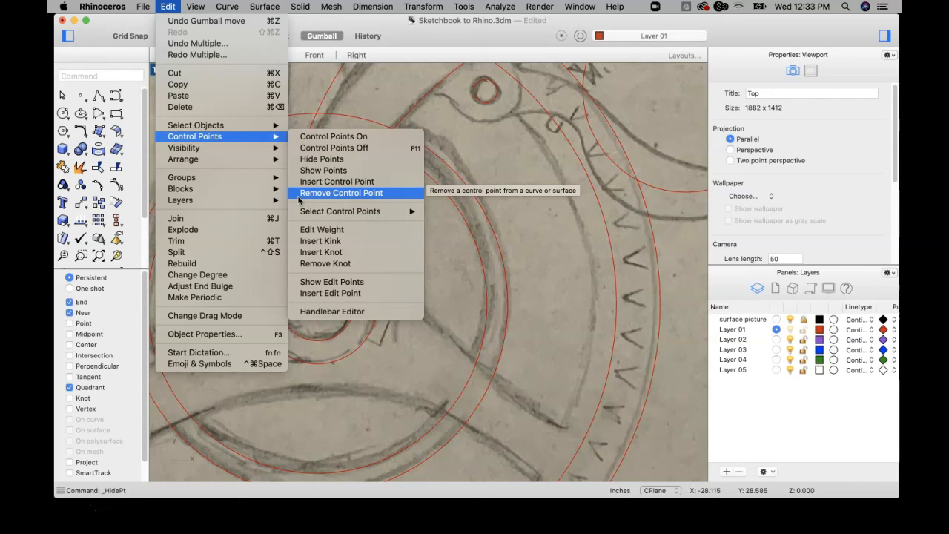
Trace the top edge of the neck's cap with a start-end-direction arc about 0.64 inches wide, bowed slightly upward.
left_click(525, 250)
scroll(449, 256, "down", 5)
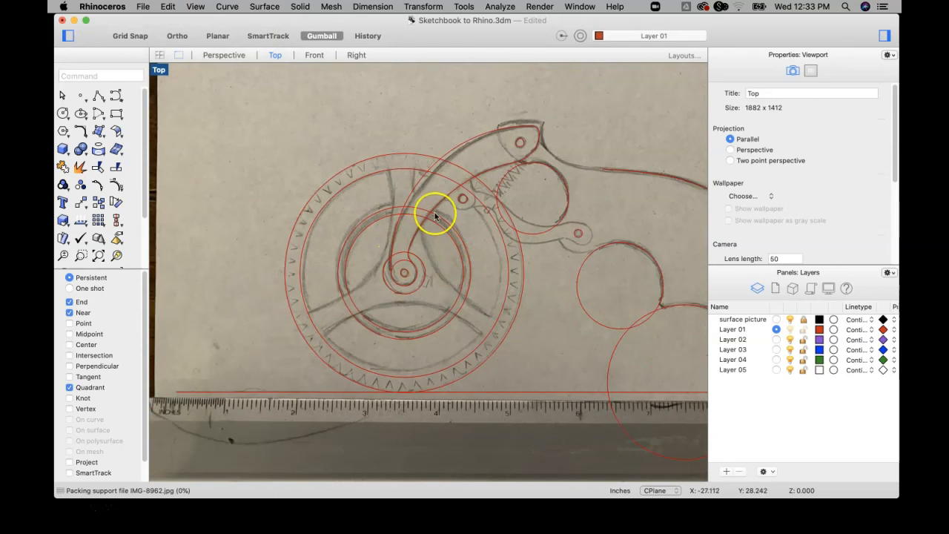
right_click_drag(435, 219, 341, 242)
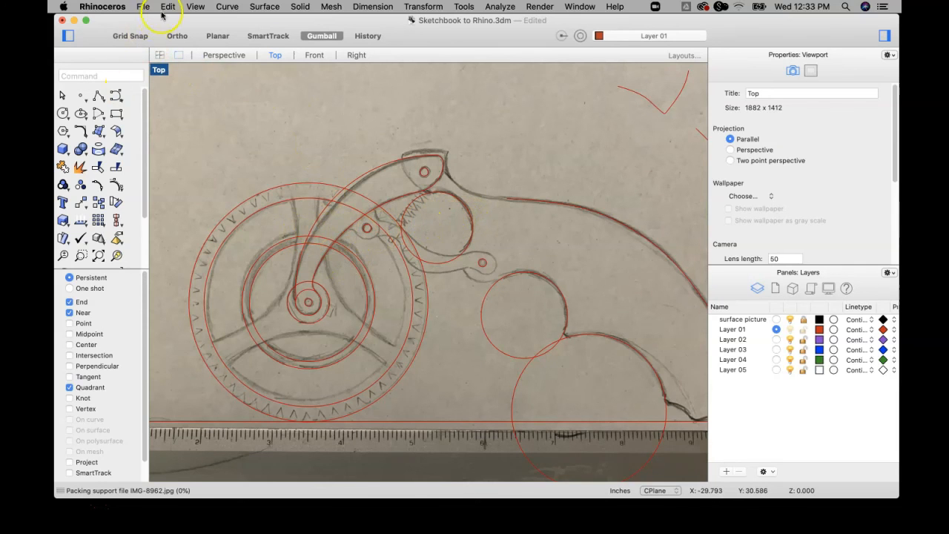
scroll(411, 191, "down", 4)
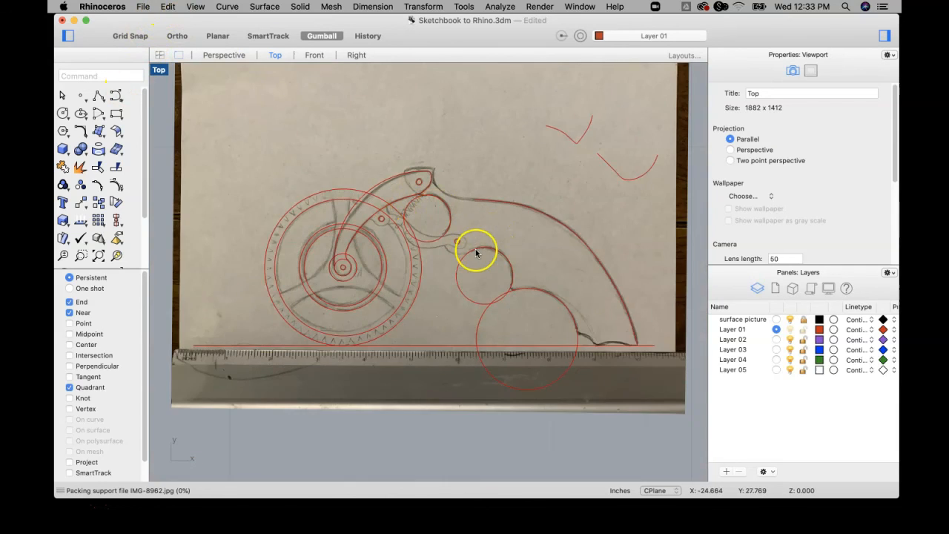
scroll(477, 252, "up", 4)
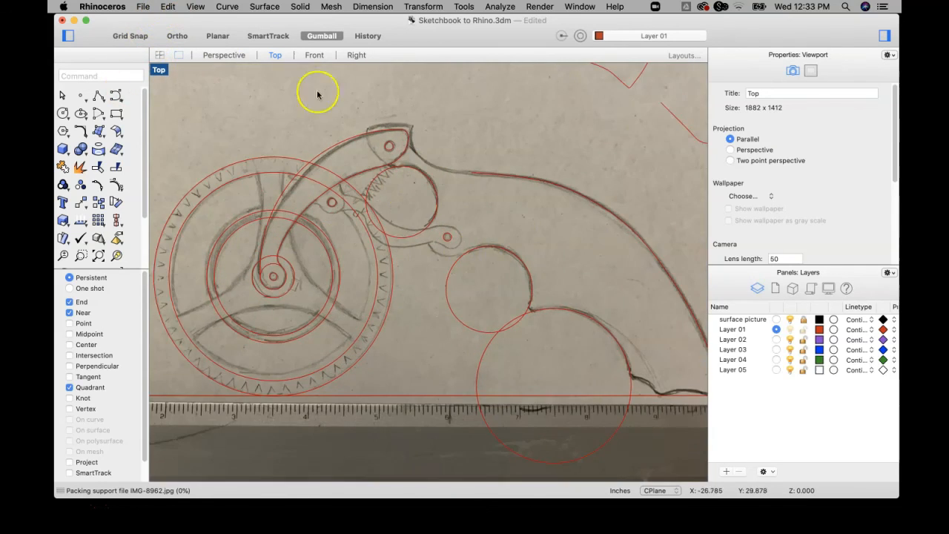
left_click(229, 7)
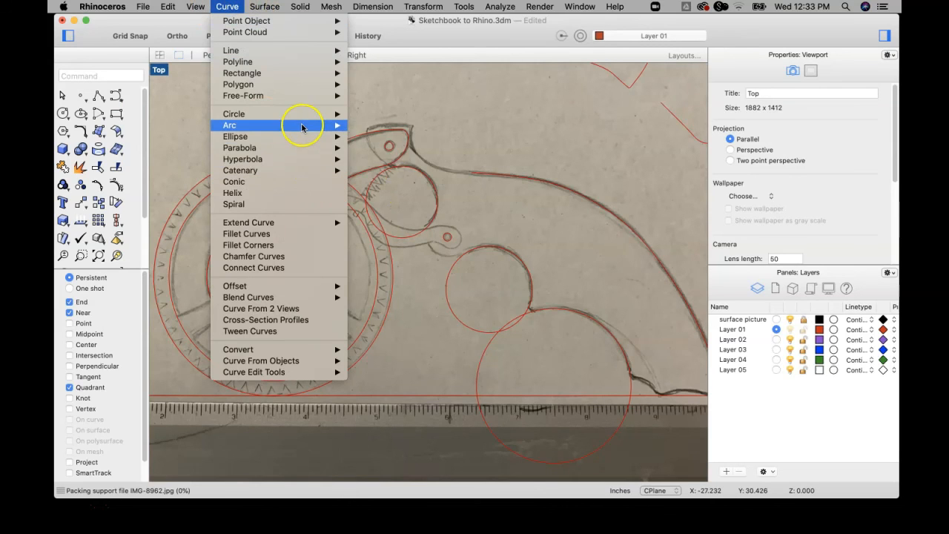
mouse_move(302, 127)
left_click(388, 142)
scroll(376, 141, "up", 3)
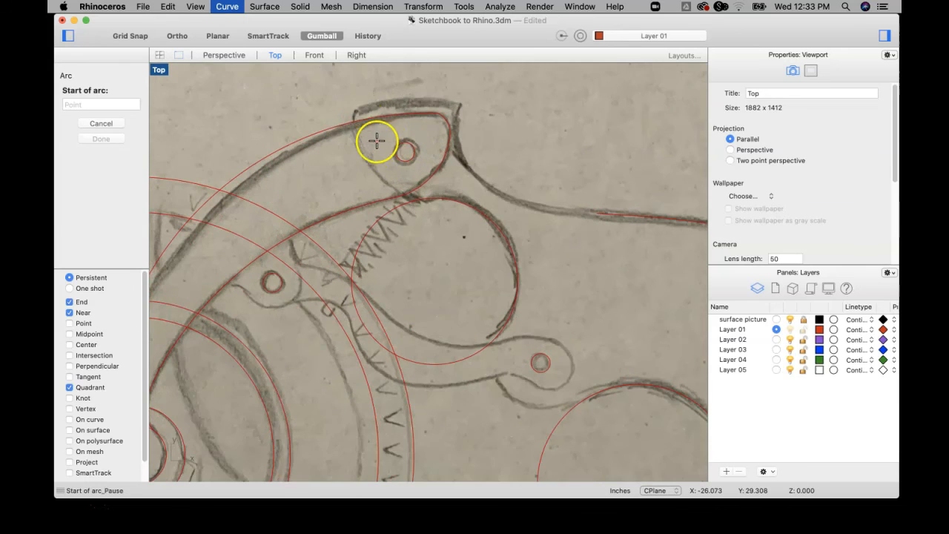
left_click(354, 111)
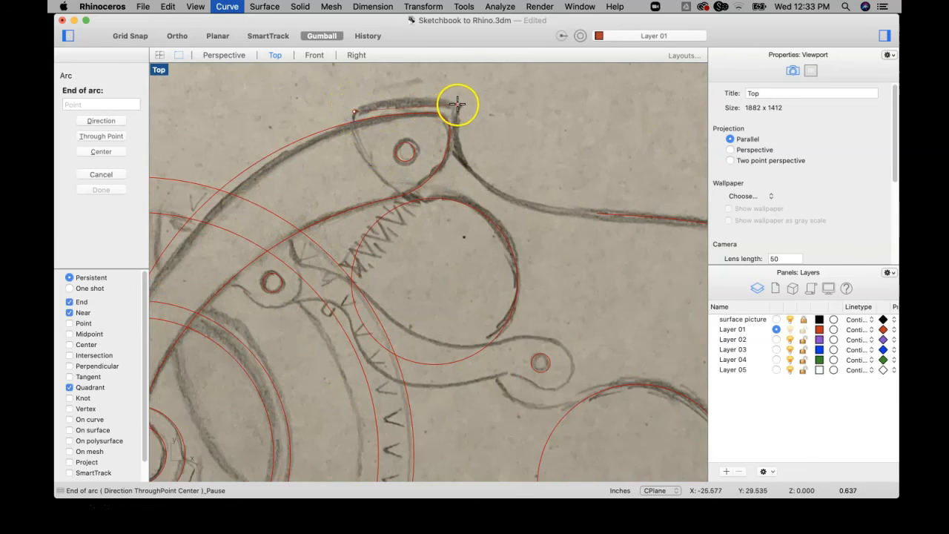
left_click(457, 105)
left_click(435, 79)
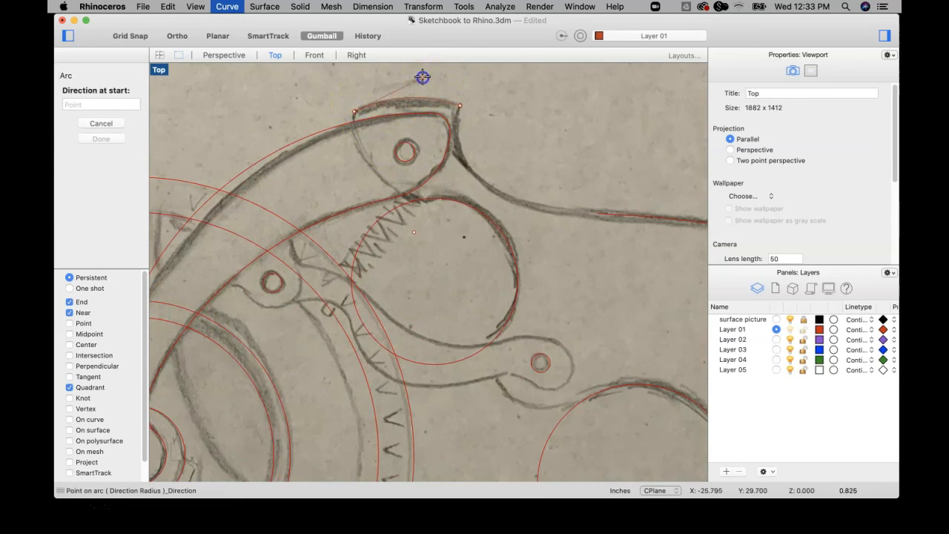
Draw an arc from the cap arc's far end down the sketched neck line, curving it to match the sketch.
key("Return")
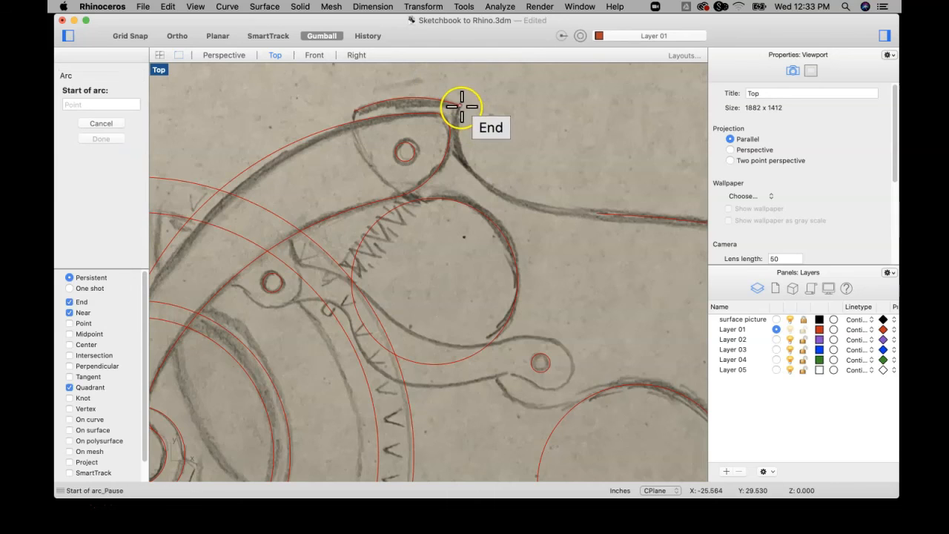
left_click(460, 107)
left_click(482, 180)
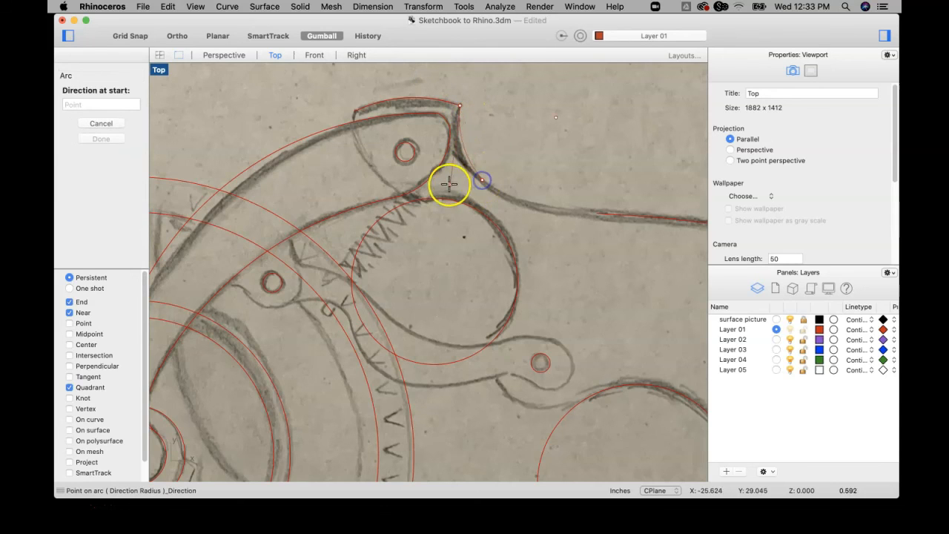
left_click(428, 188)
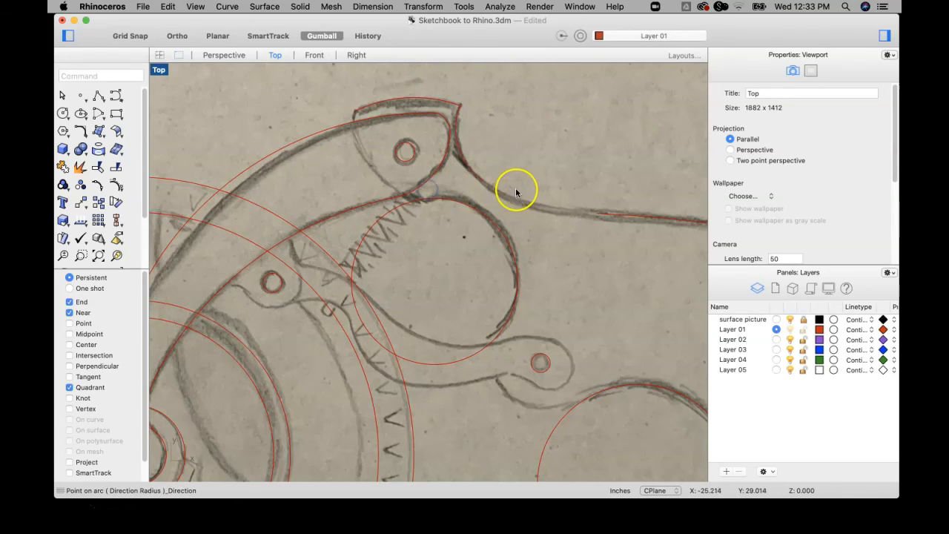
Draw a shallow arc from the short neck arc's lower end to the start of the grip's long upper curve.
key("Return")
left_click(482, 180)
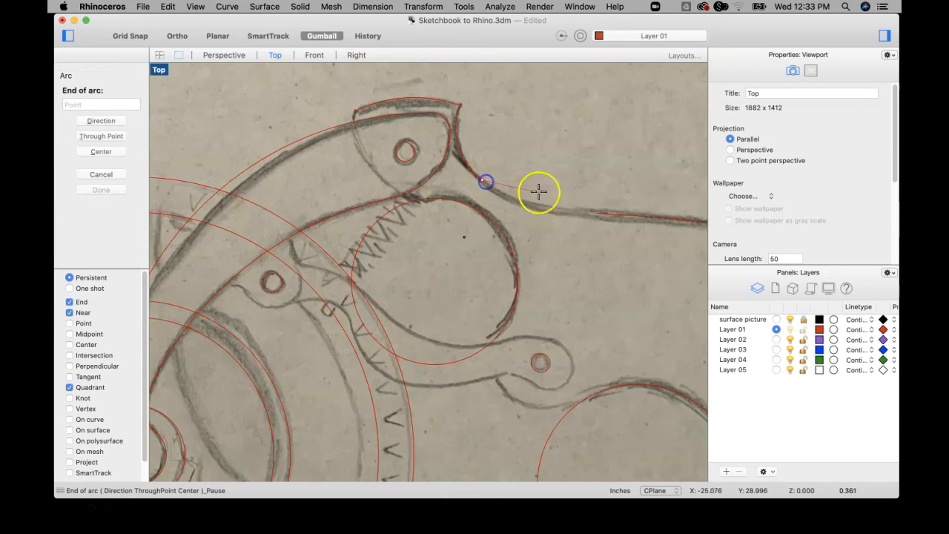
left_click(596, 213)
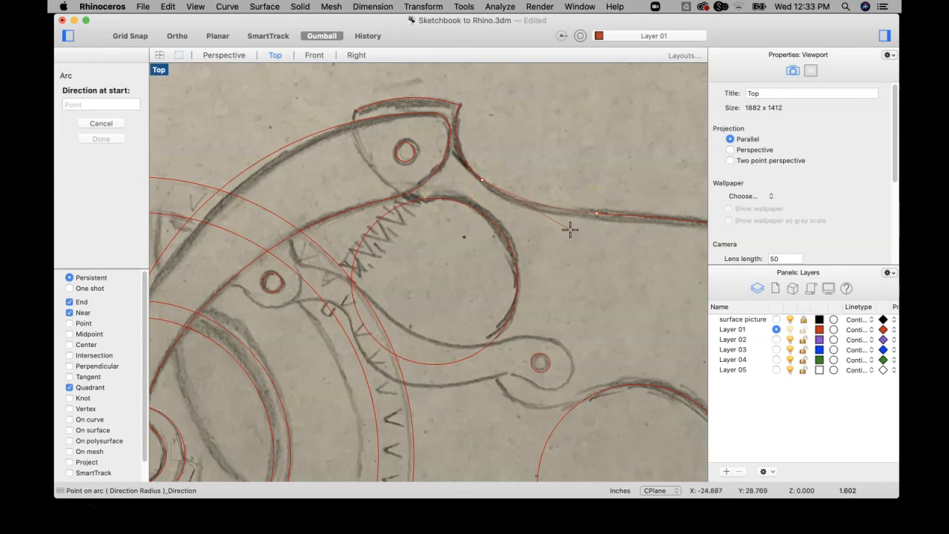
left_click(562, 238)
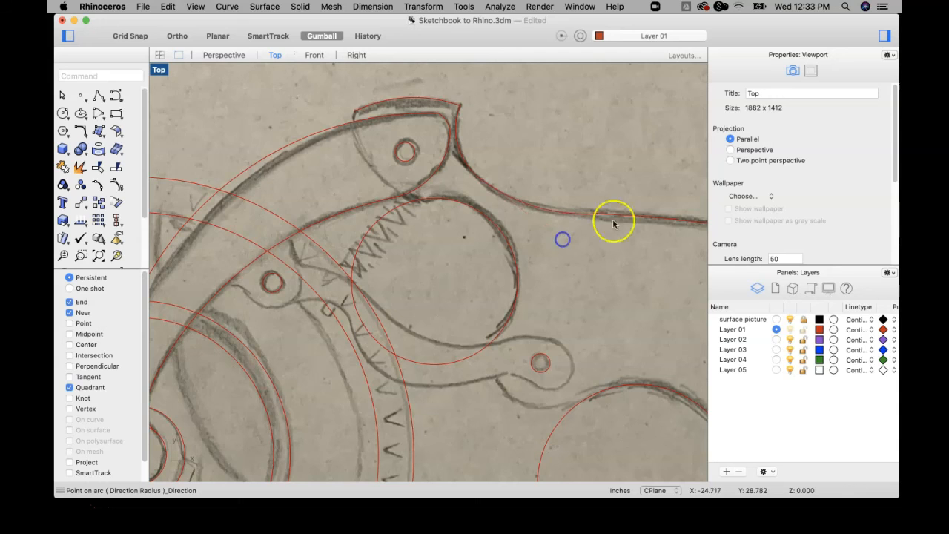
Bridge the trigger-opening circle and the upper finger-grip circle with an arc that bows downward along the sketched line.
scroll(587, 213, "up", 5)
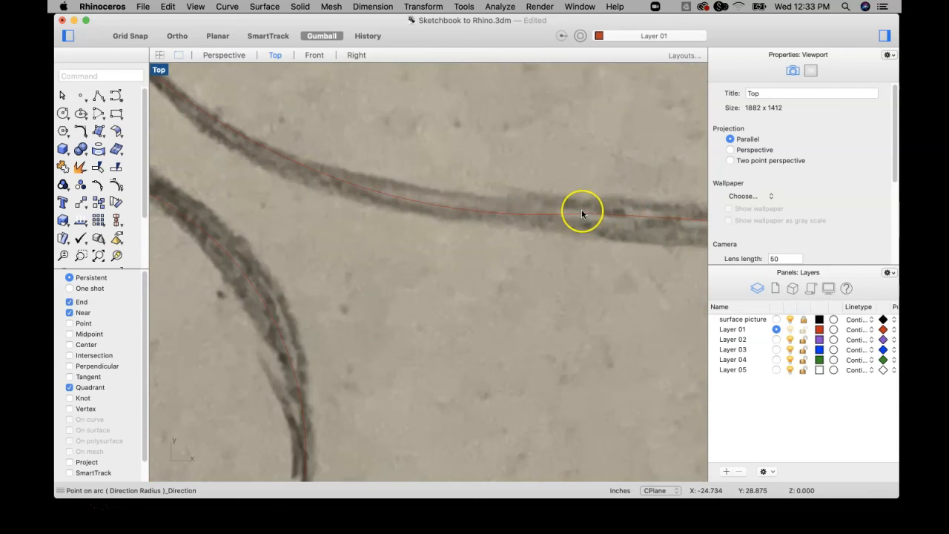
scroll(588, 213, "down", 6)
scroll(475, 200, "up", 2)
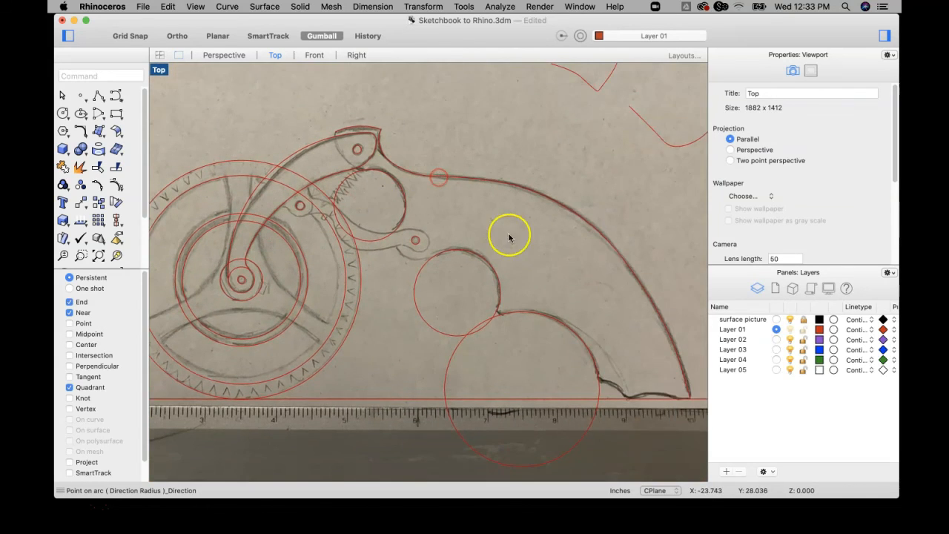
key("Return")
scroll(405, 245, "up", 4)
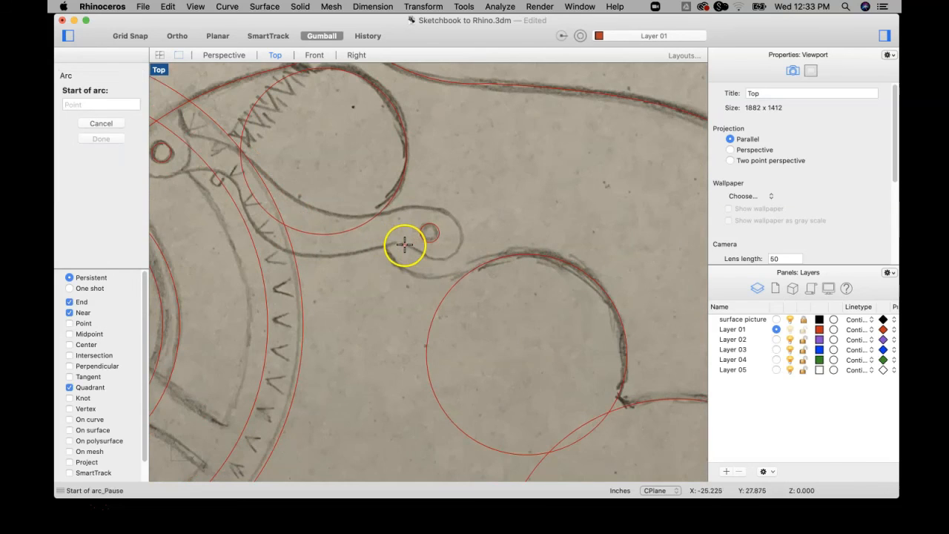
left_click(373, 212)
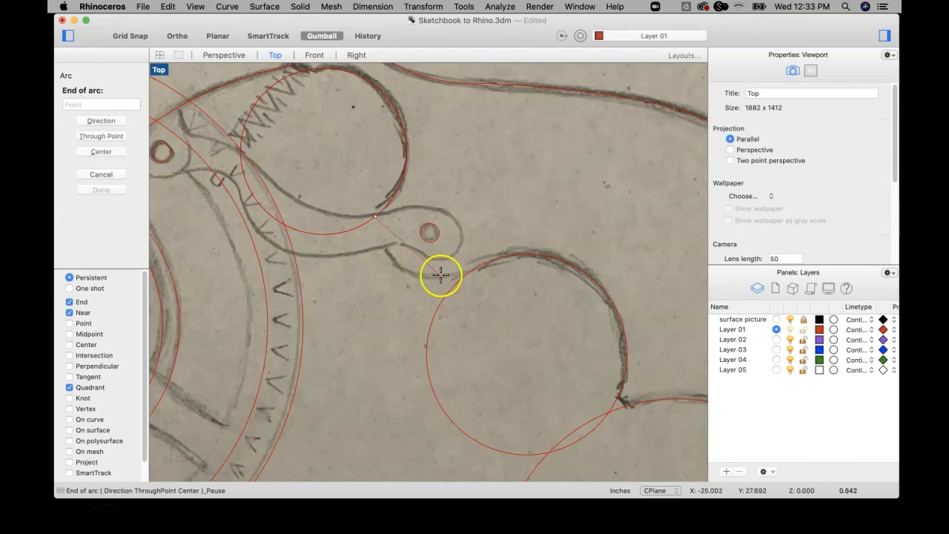
left_click(467, 270)
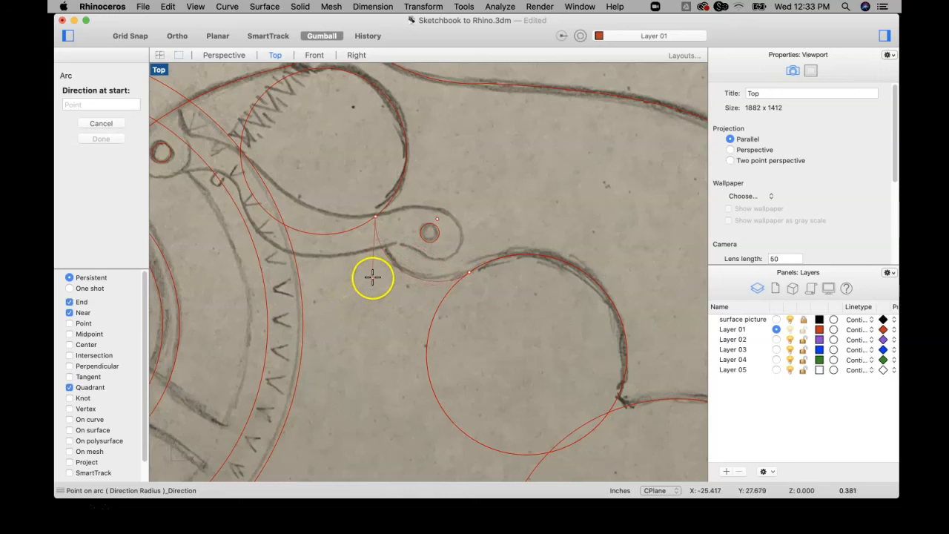
left_click(373, 277)
Draw an arc about 0.5 inches long from the large finger-grip circle to the baseline, following the sketched bump.
scroll(400, 289, "down", 6)
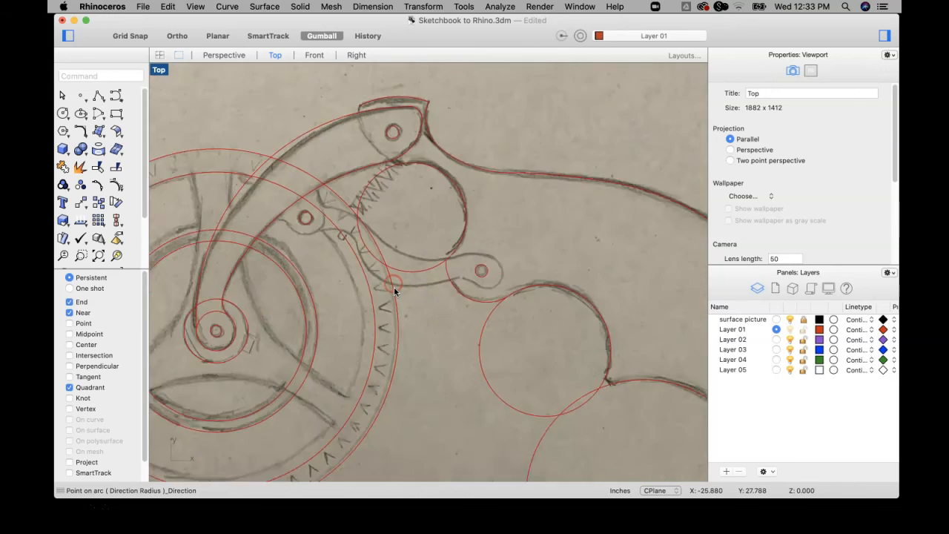
right_click_drag(448, 305, 380, 255)
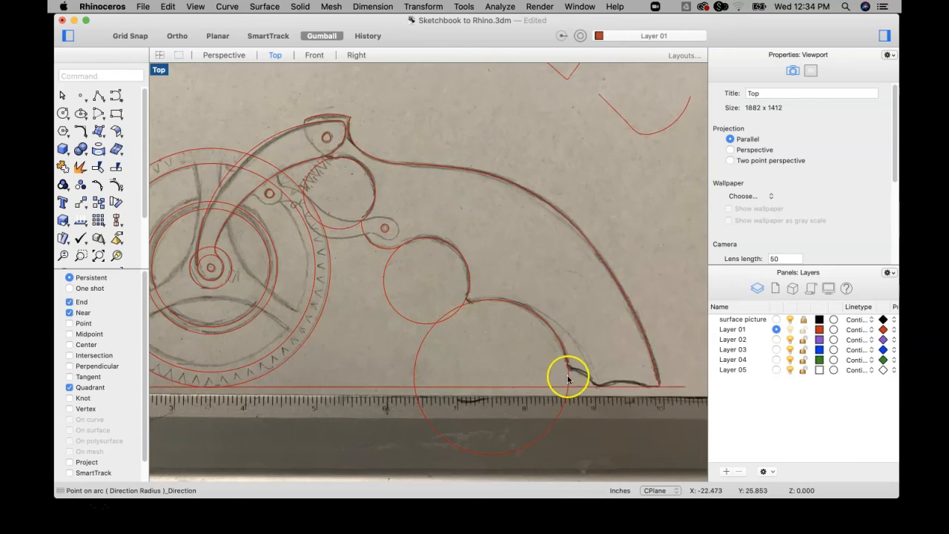
scroll(569, 379, "up", 6)
key("Return")
scroll(578, 374, "up", 3)
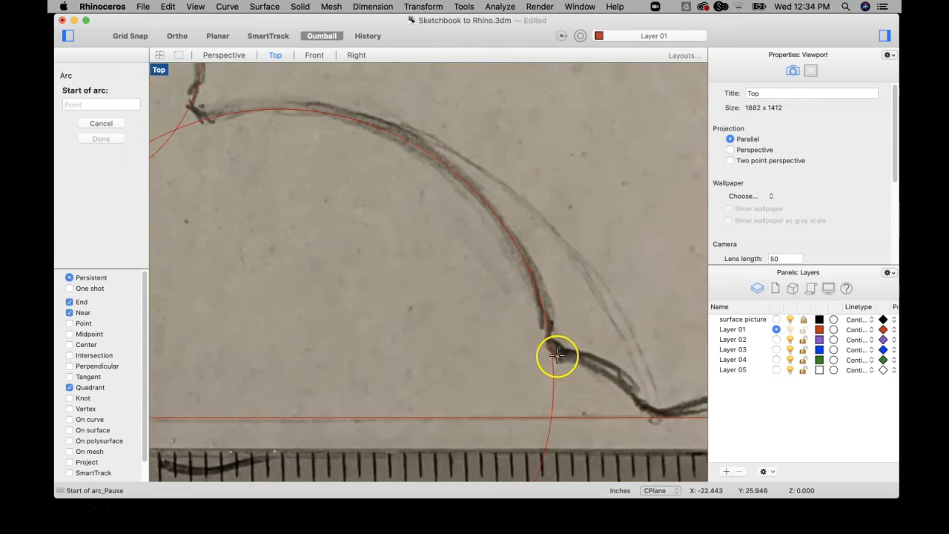
left_click(553, 362)
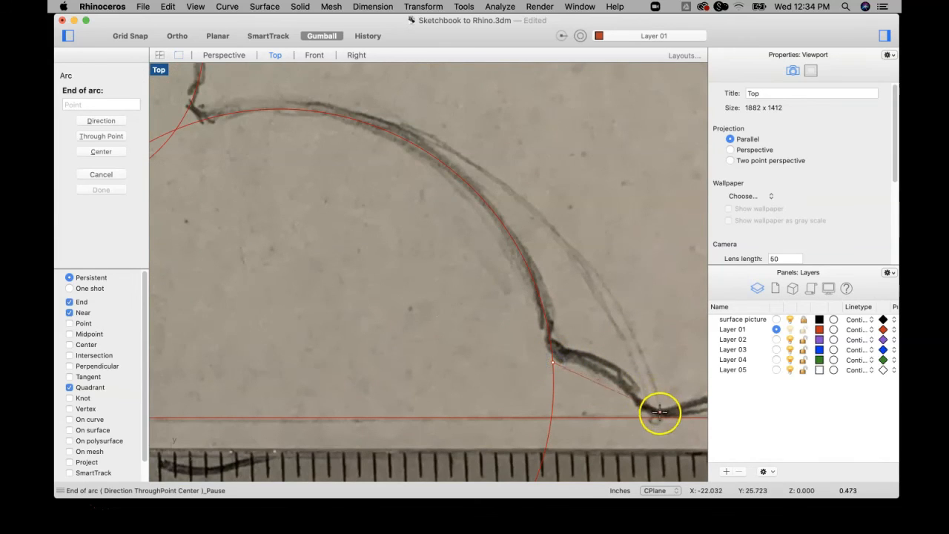
left_click(661, 417)
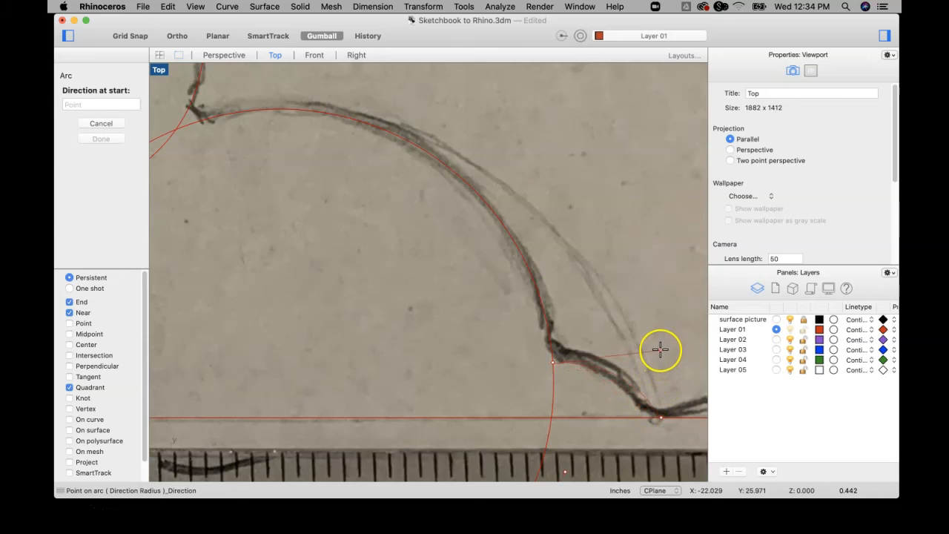
left_click(660, 350)
Trace the grip's bottom edge with a shallow arc about 0.66 inches long, starting where the bump arc meets the baseline.
scroll(661, 352, "down", 5)
right_click_drag(661, 351, 444, 342)
key("Return")
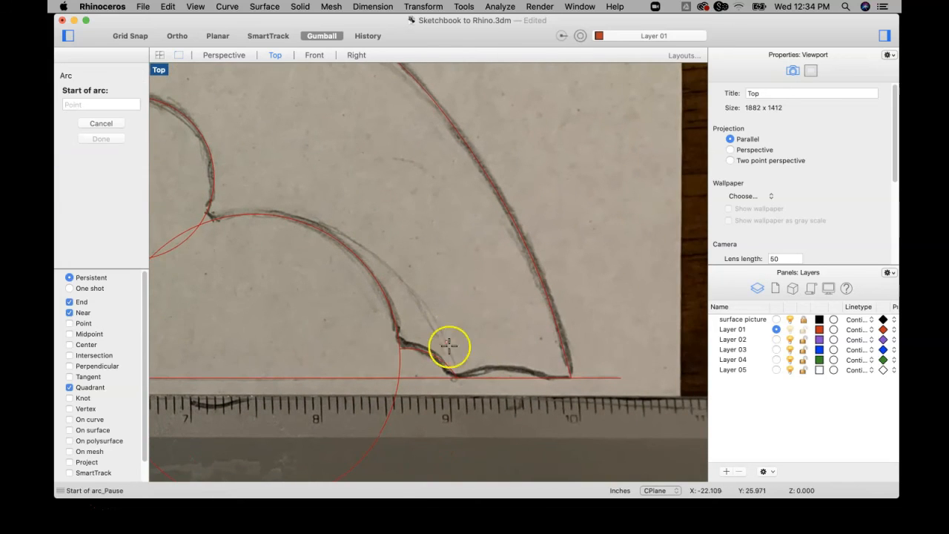
left_click(457, 378)
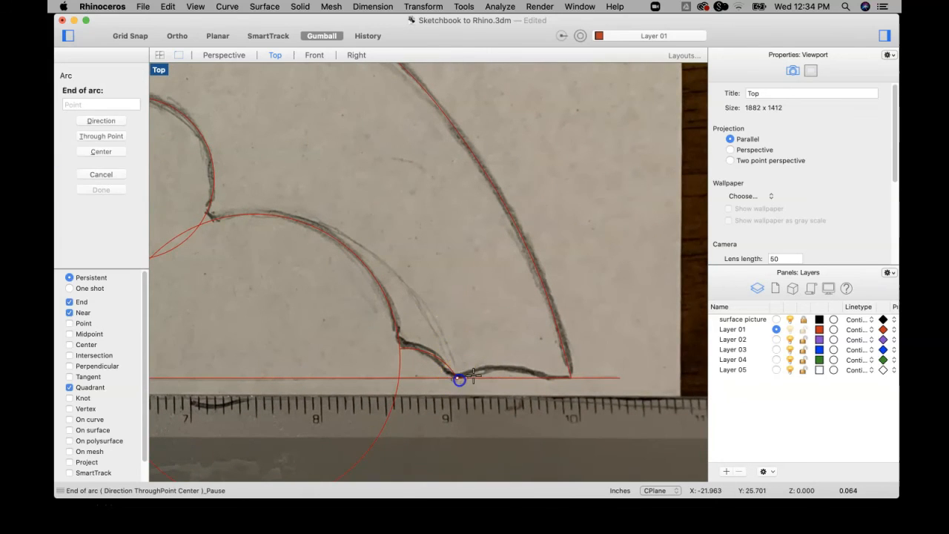
left_click(545, 376)
left_click(519, 346)
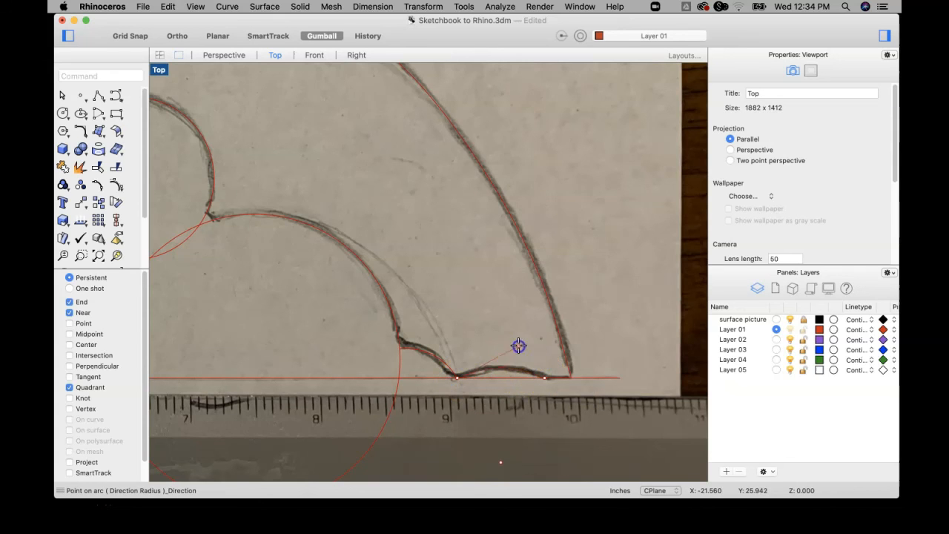
Draw an arc from the cap arc's near end around the pivot hole to the joint above the trigger opening.
scroll(520, 346, "down", 6)
scroll(371, 296, "up", 3)
scroll(369, 295, "up", 2)
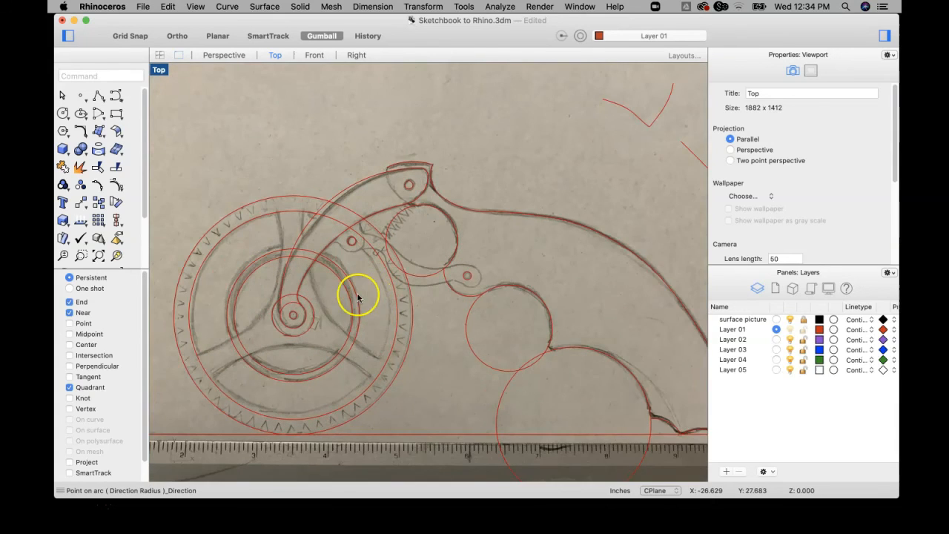
scroll(396, 275, "up", 2)
scroll(445, 253, "up", 3)
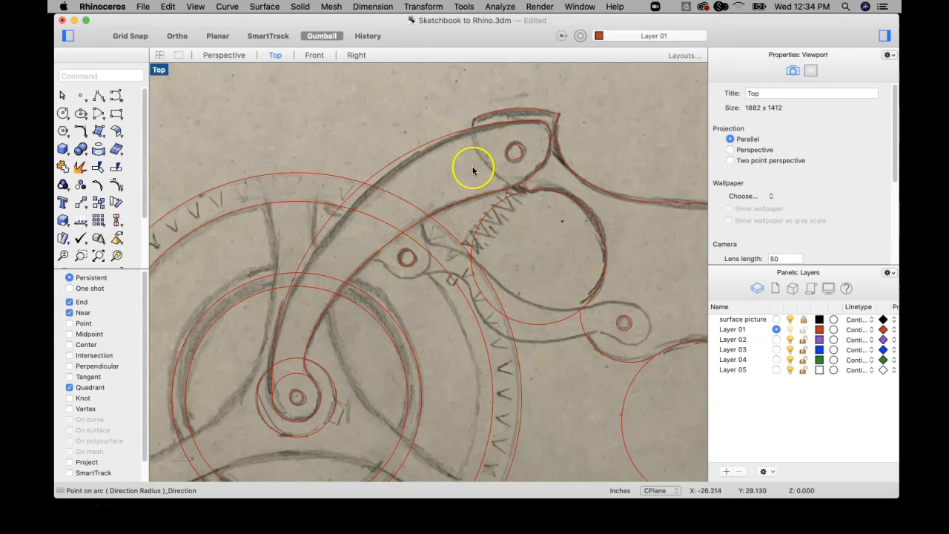
key("Return")
left_click(473, 120)
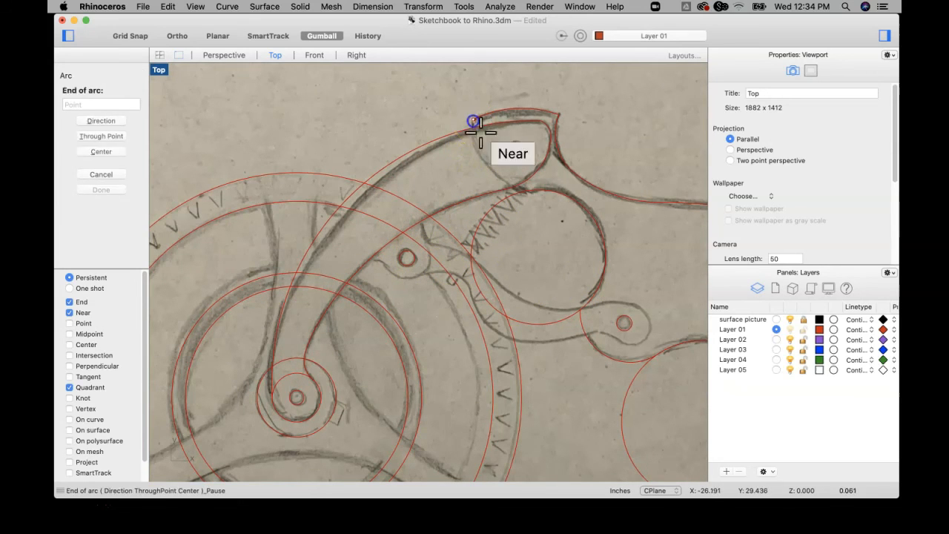
left_click(521, 193)
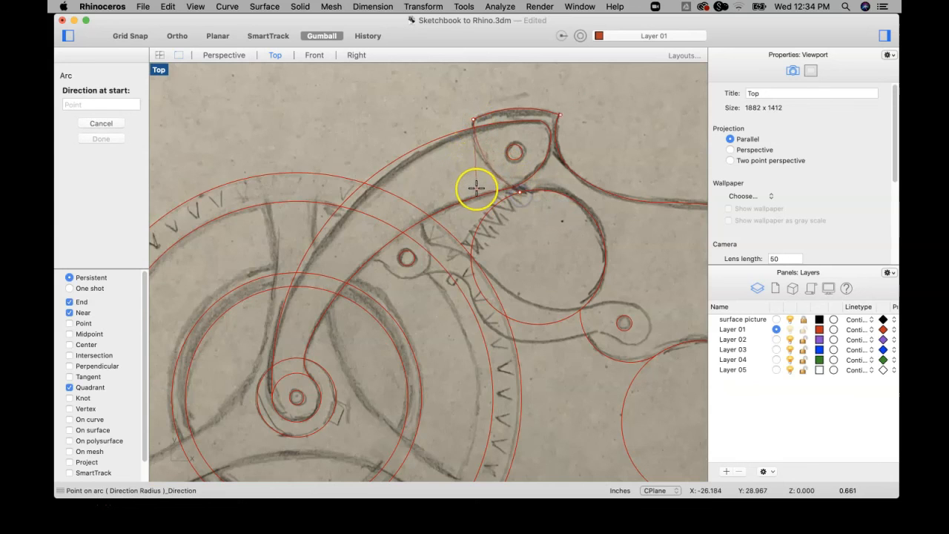
left_click(471, 188)
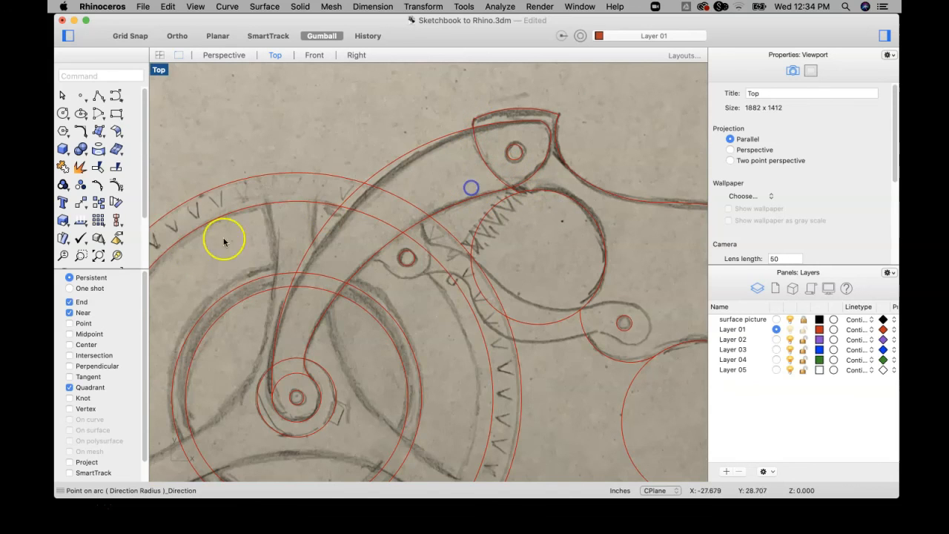
Draw a circle of about 0.17 inch radius centred on the small pivot hole beneath the arm, matching the sketched lug.
left_click(69, 312)
scroll(445, 193, "down", 2)
scroll(415, 186, "down", 2)
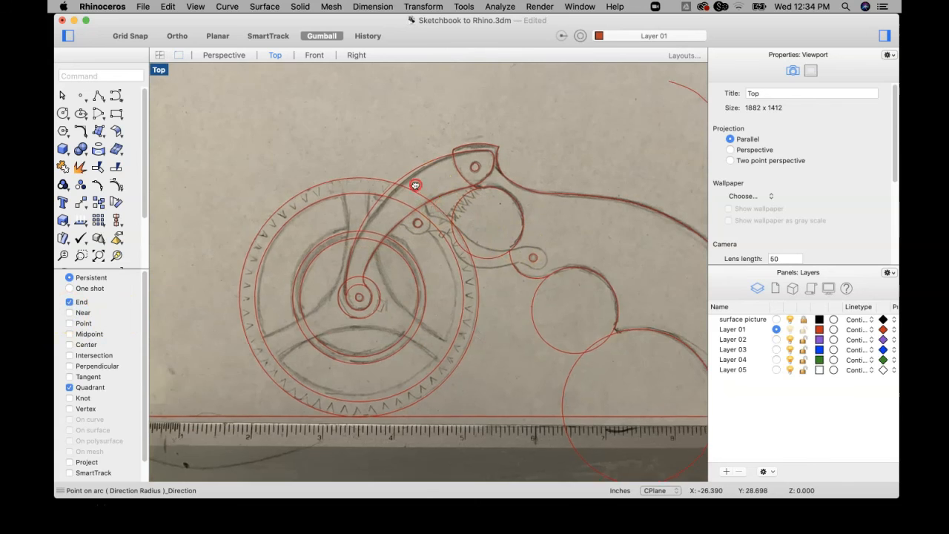
scroll(377, 205, "up", 4)
scroll(376, 205, "down", 4)
right_click_drag(407, 242, 340, 194)
right_click_drag(481, 249, 449, 268)
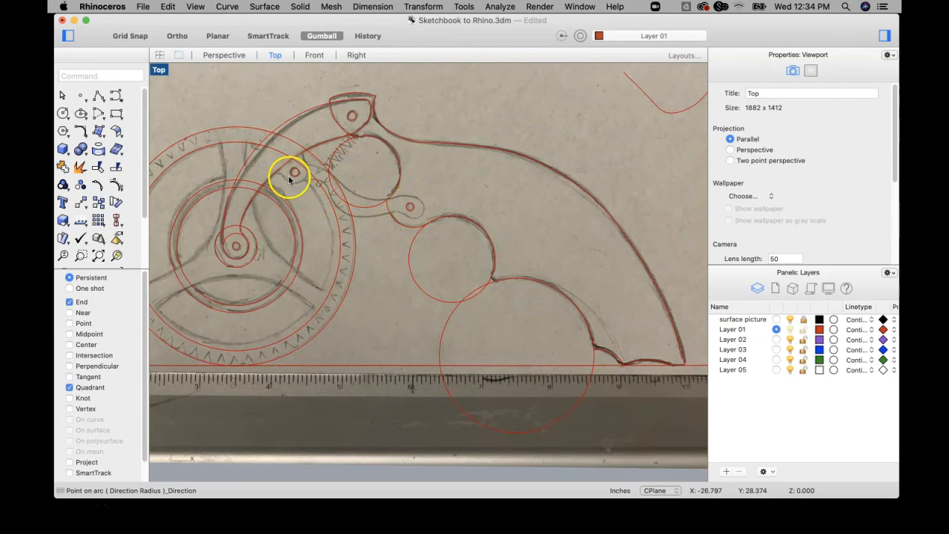
scroll(289, 176, "up", 4)
left_click(63, 114)
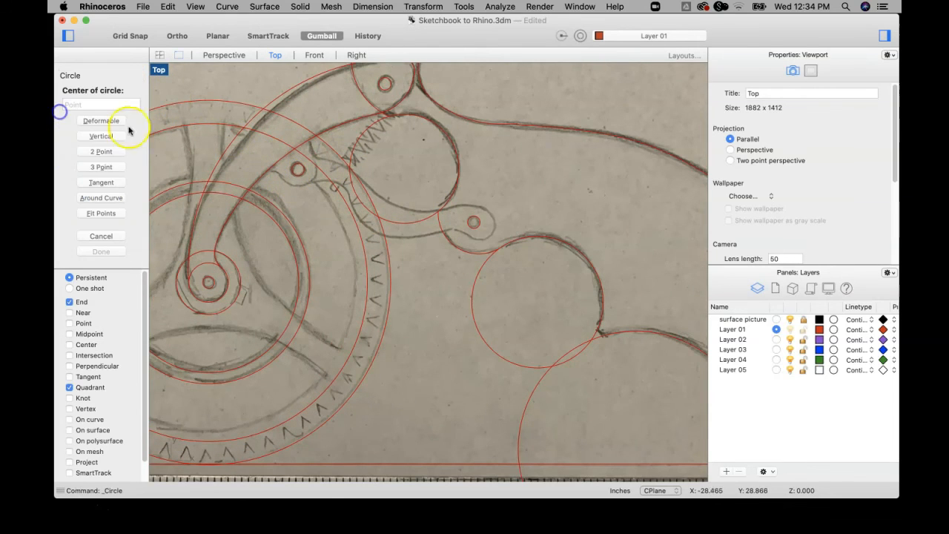
scroll(275, 163, "up", 5)
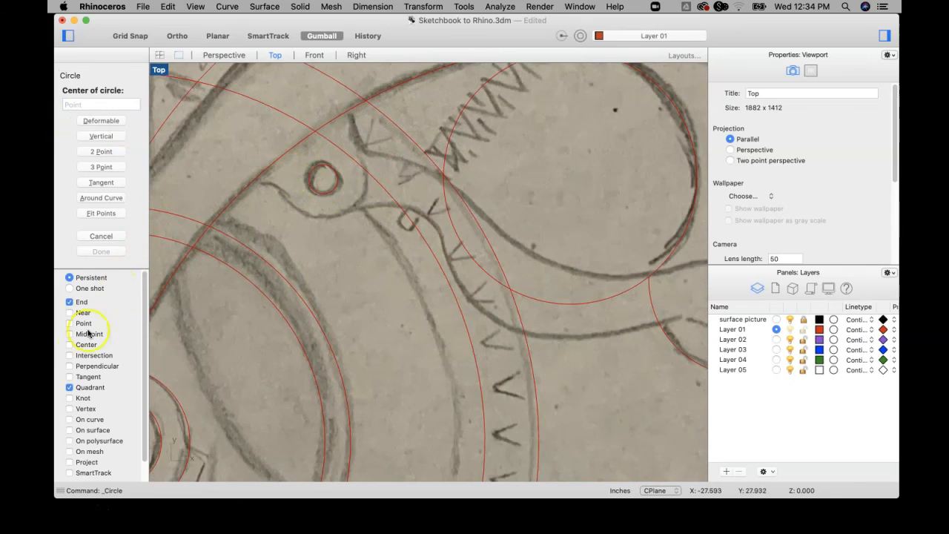
left_click(323, 179)
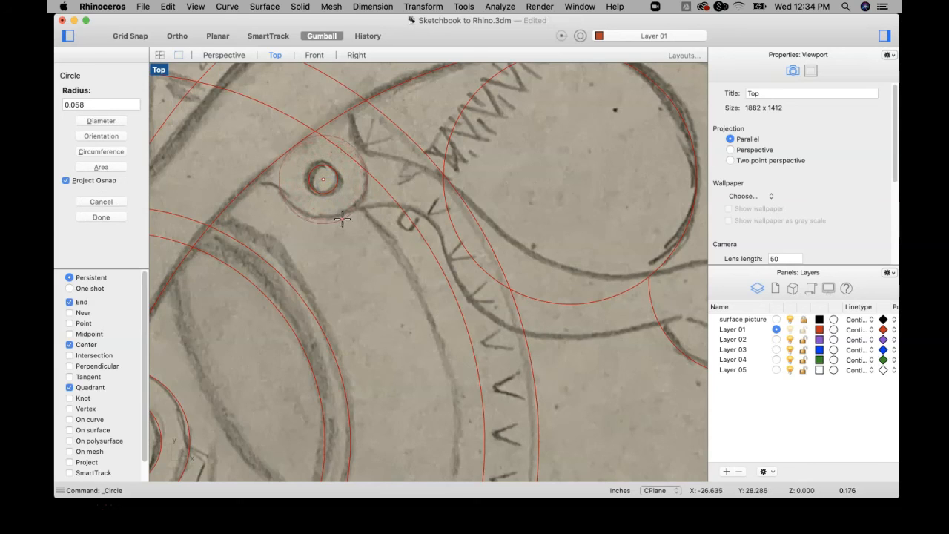
left_click(342, 216)
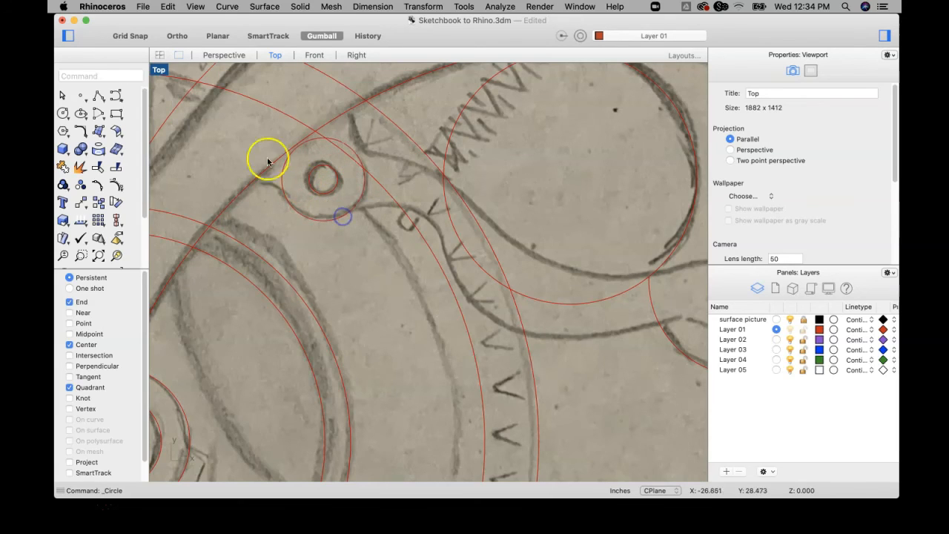
Draw a short start-end-direction arc from the arm's lower edge to the near side of the pivot lug circle, following the sketch.
left_click(228, 7)
mouse_move(314, 126)
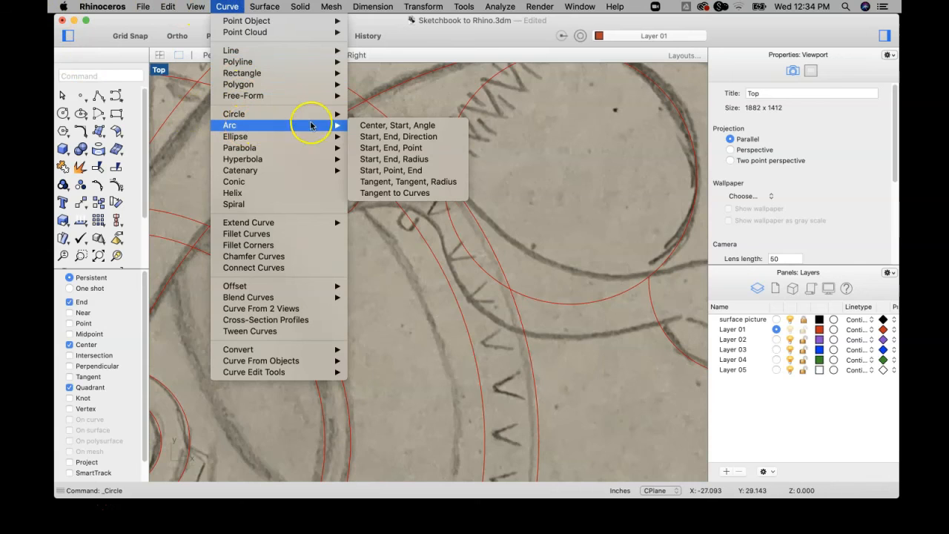
left_click(384, 134)
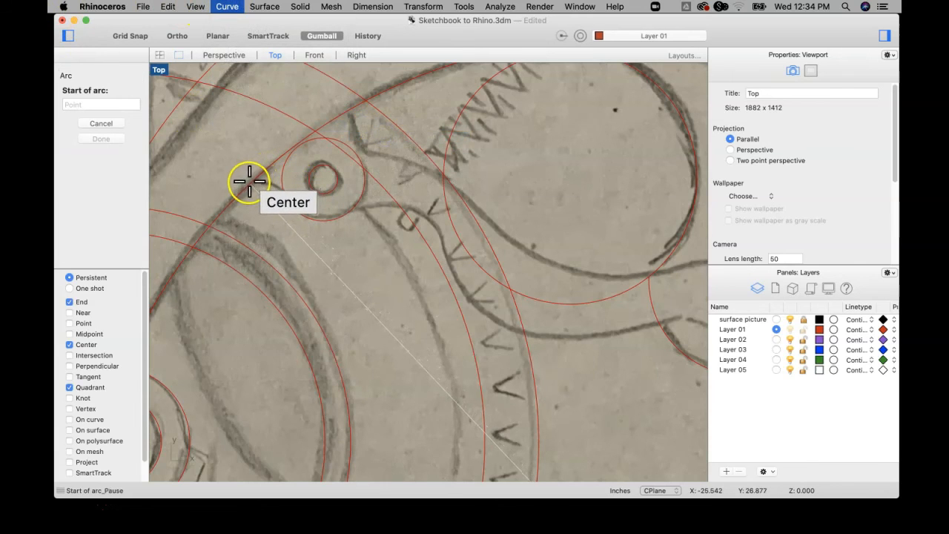
left_click(70, 316)
left_click(261, 181)
left_click(281, 193)
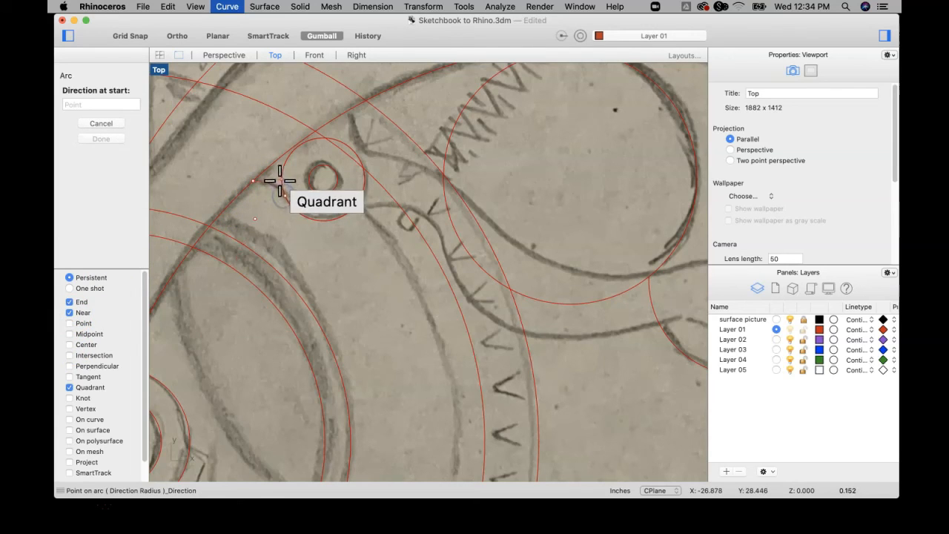
left_click(276, 179)
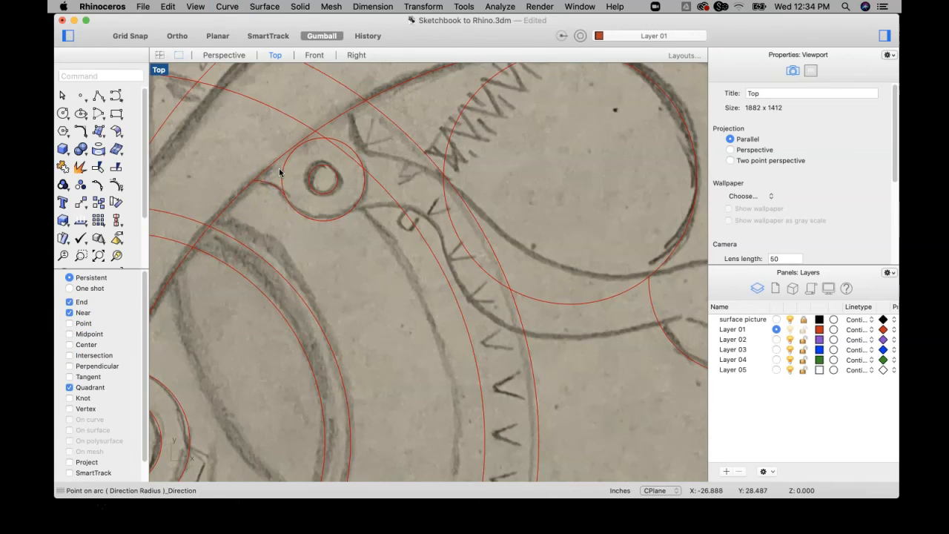
Draw an arc about 0.21 inches long from the arm's lower edge down to the far side of the pivot lug circle.
right_click(280, 171)
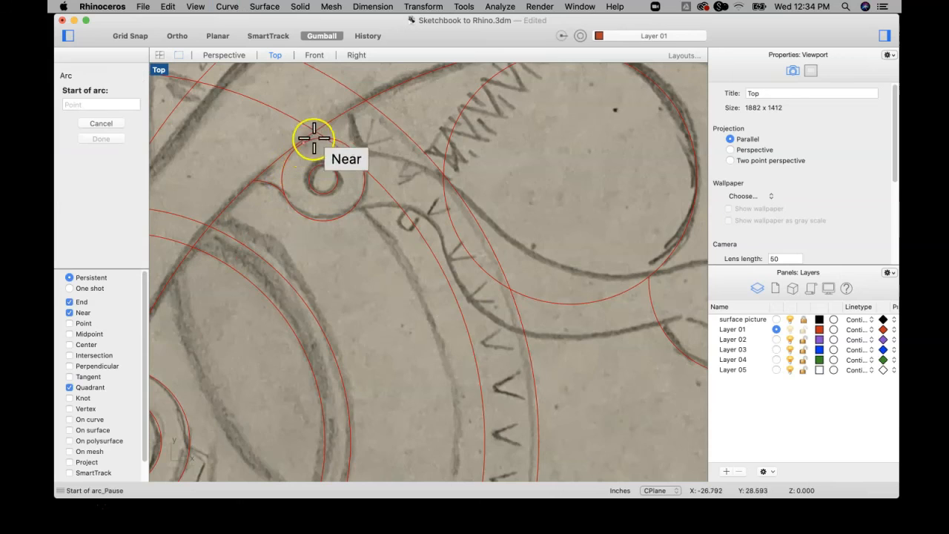
left_click(350, 111)
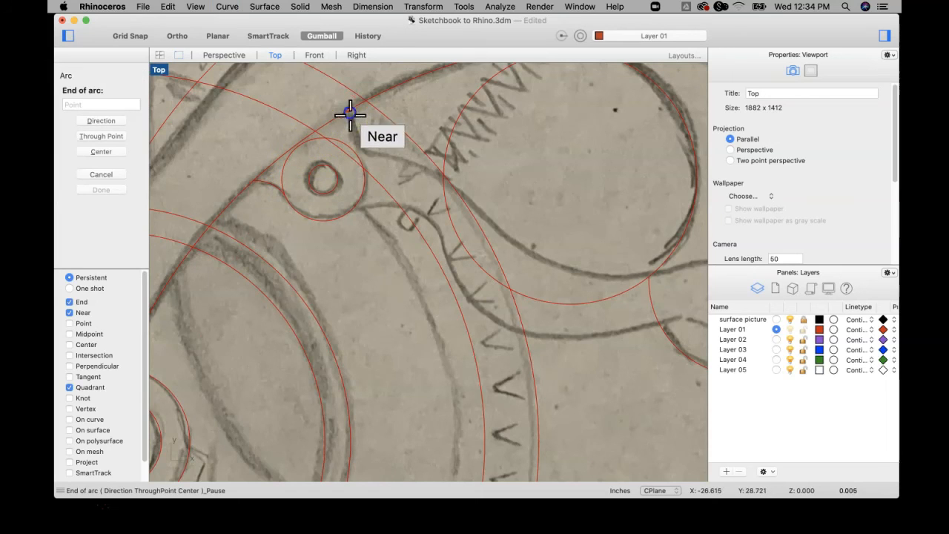
left_click(362, 160)
left_click(347, 144)
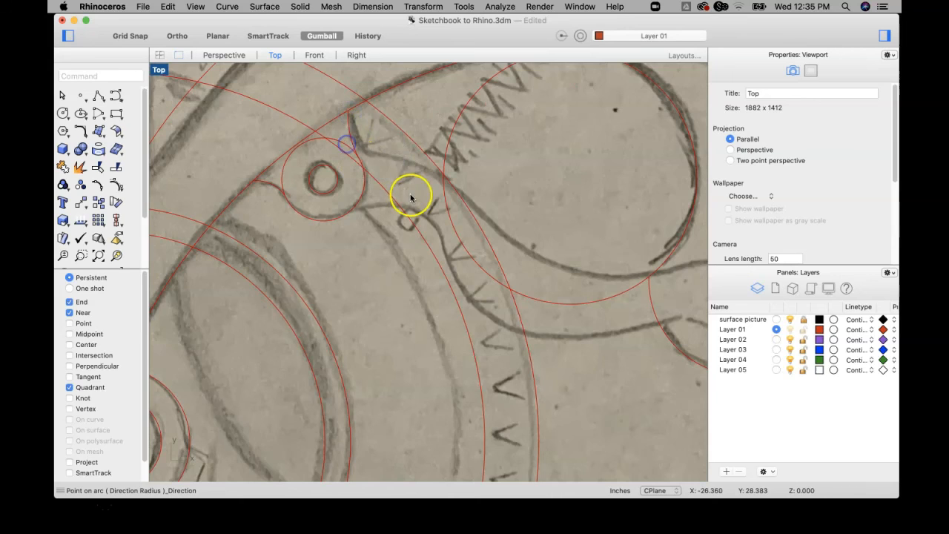
Start a degree 3 control-point curve on the short arc beside the pivot lug and trace the lever's upper edge towards the trigger opening.
scroll(411, 197, "down", 5)
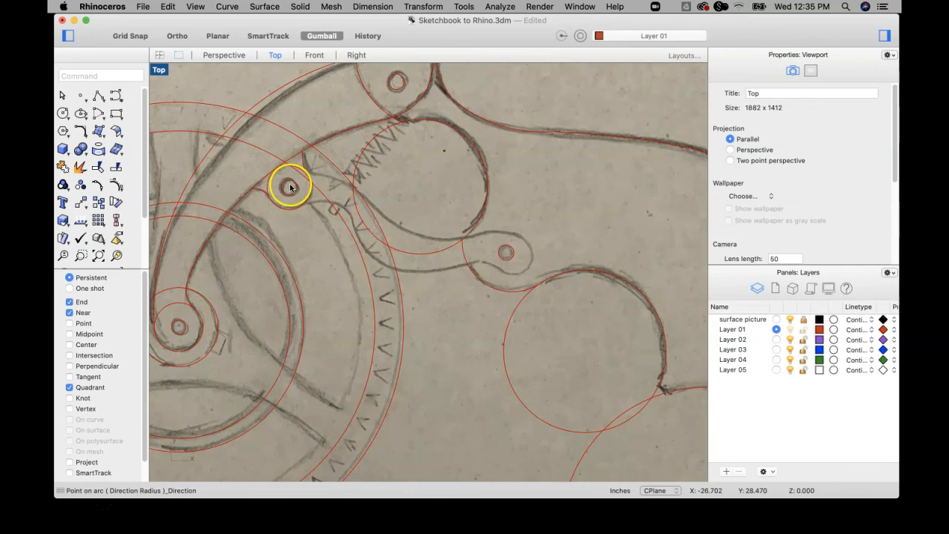
left_click(107, 102)
scroll(318, 174, "up", 5)
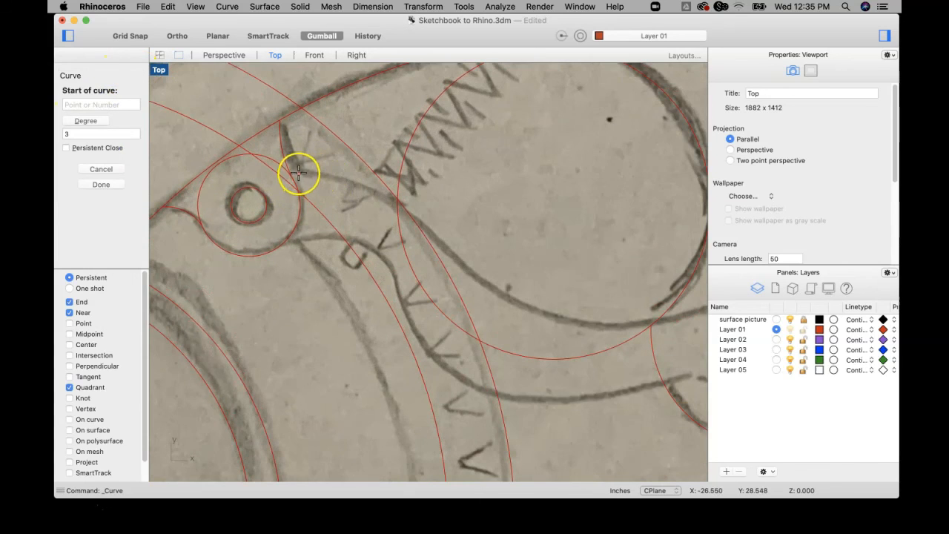
left_click(289, 170)
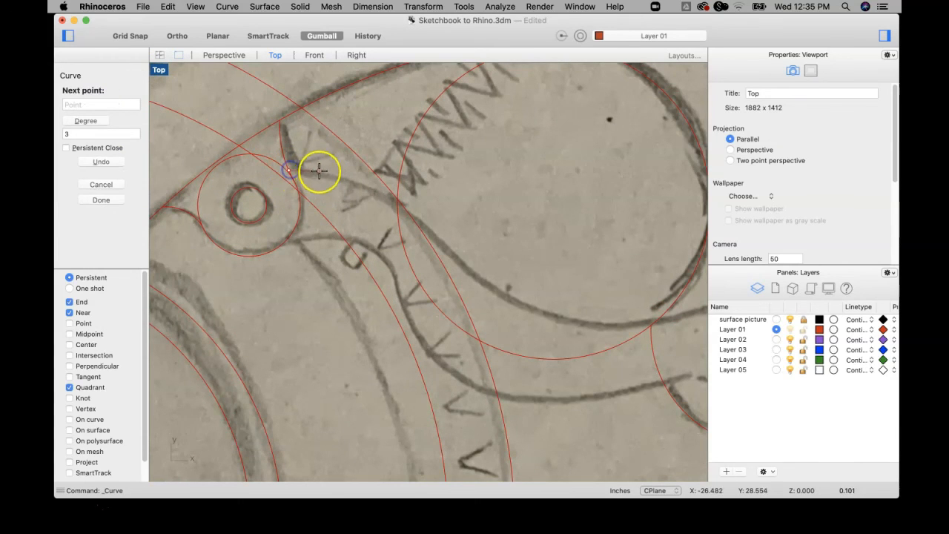
left_click(322, 175)
left_click(359, 187)
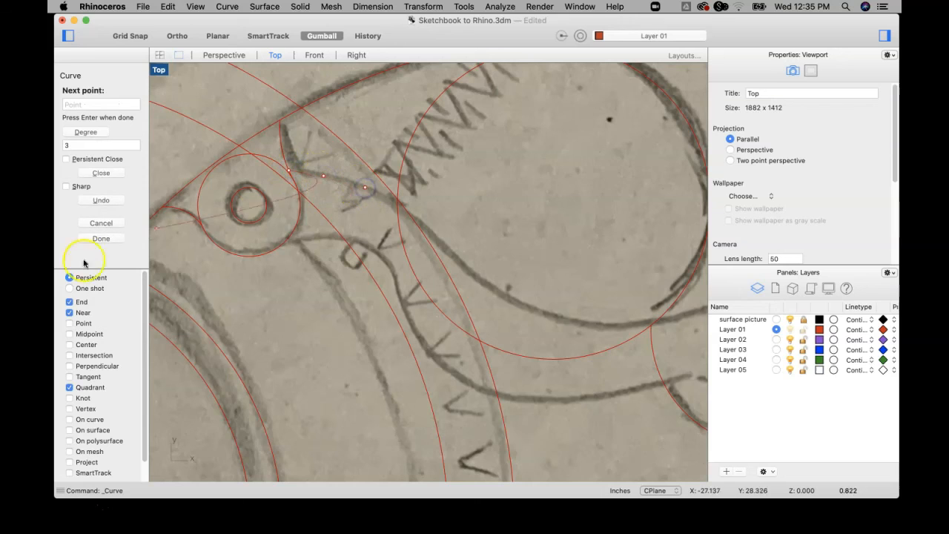
left_click(69, 312)
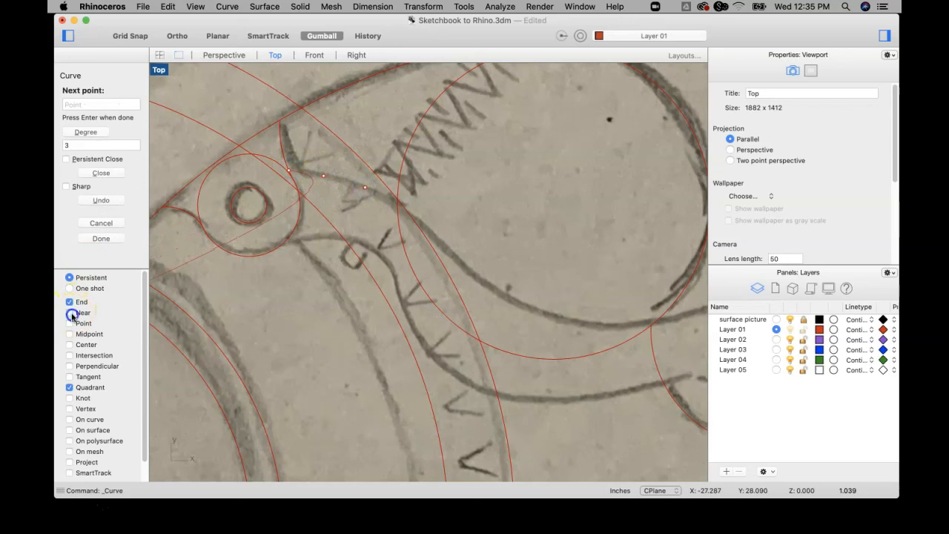
left_click(407, 215)
left_click(447, 247)
left_click(473, 271)
Continue the curve along the trigger opening's lower edge and around the lever's rounded end hole.
scroll(480, 279, "down", 3)
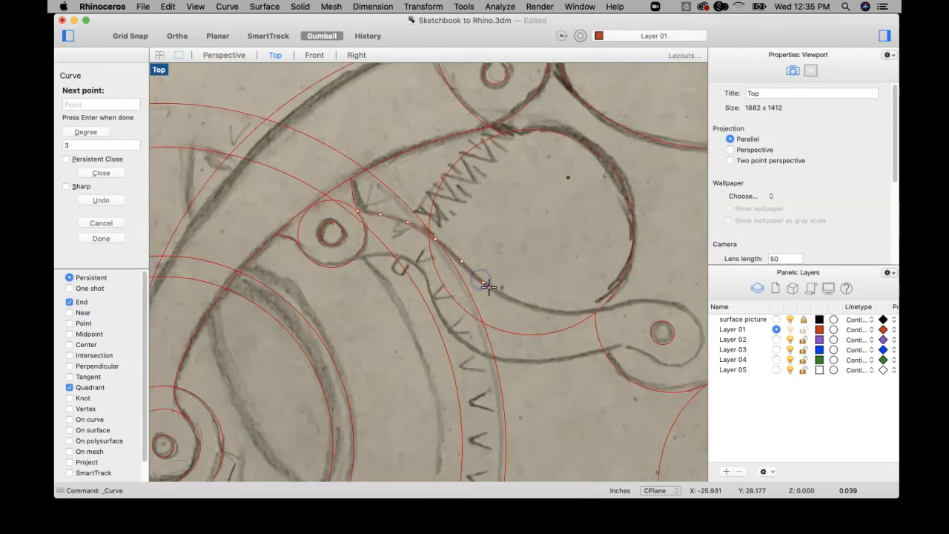
left_click(505, 295)
left_click(548, 307)
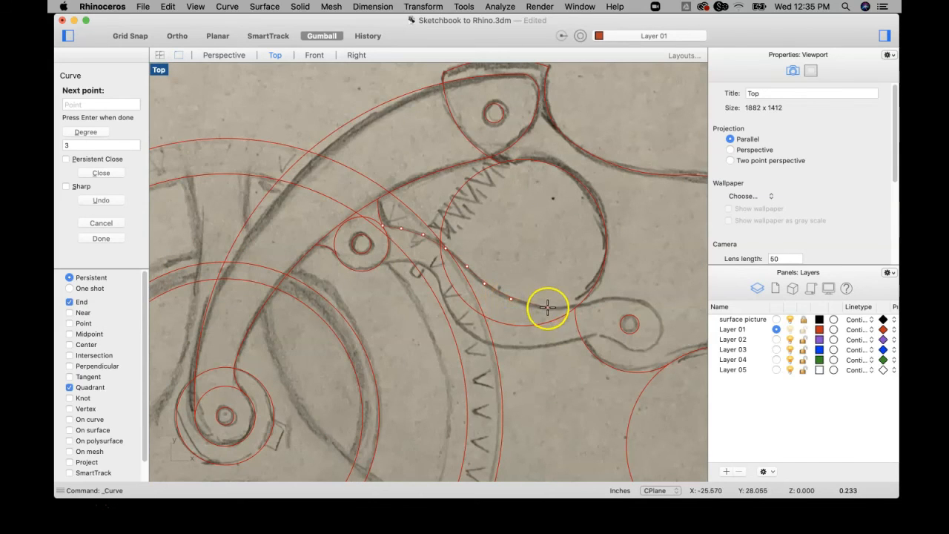
left_click(580, 305)
left_click(606, 299)
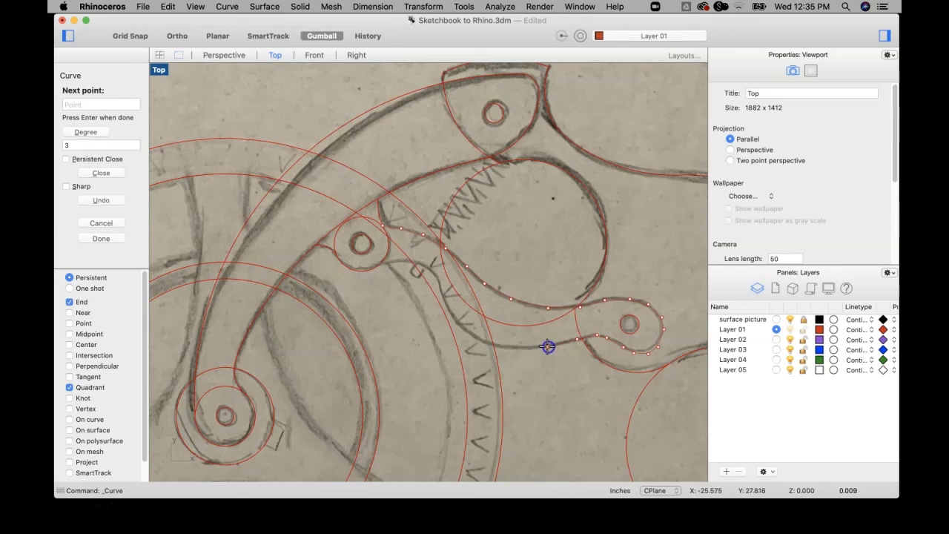
Trace the lever's underside back past the small notch and finish the curve on the pivot lug circle.
left_click(519, 349)
left_click(482, 341)
scroll(424, 265, "up", 10)
left_click(417, 261)
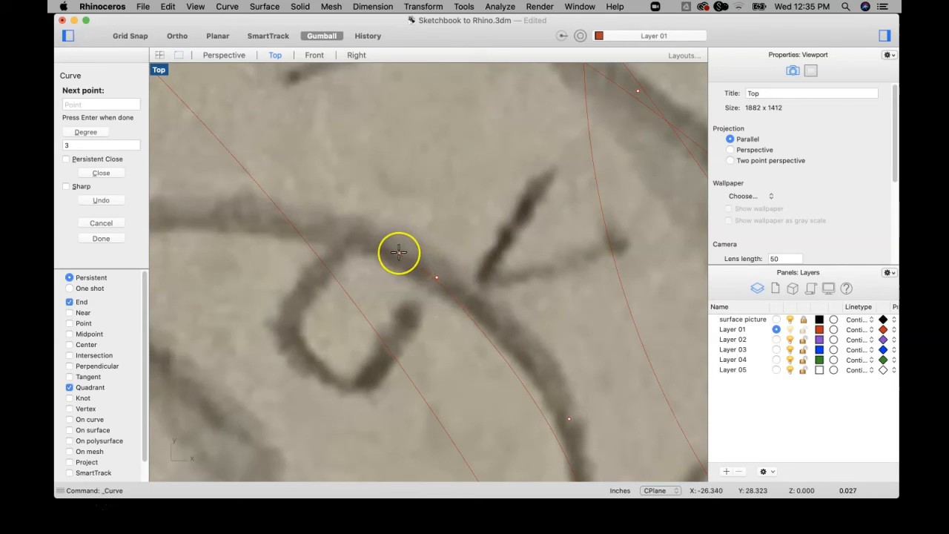
scroll(437, 261, "down", 5)
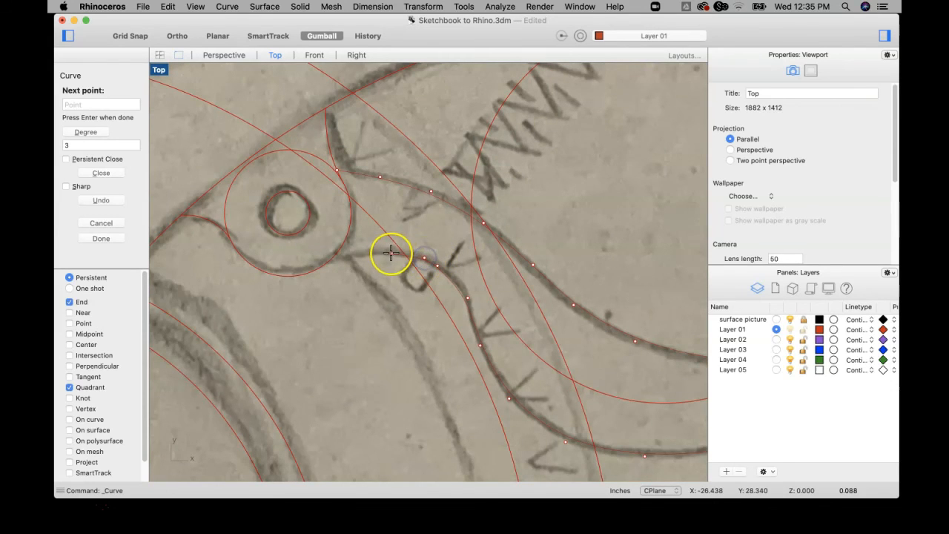
left_click(347, 257)
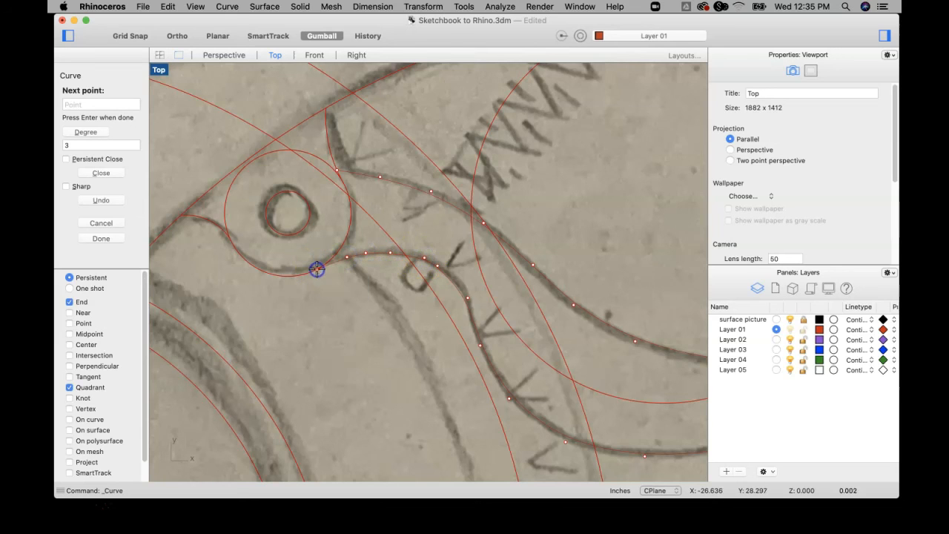
key("Return")
Hide the surface picture layer so only the traced curves remain.
scroll(418, 316, "down", 4)
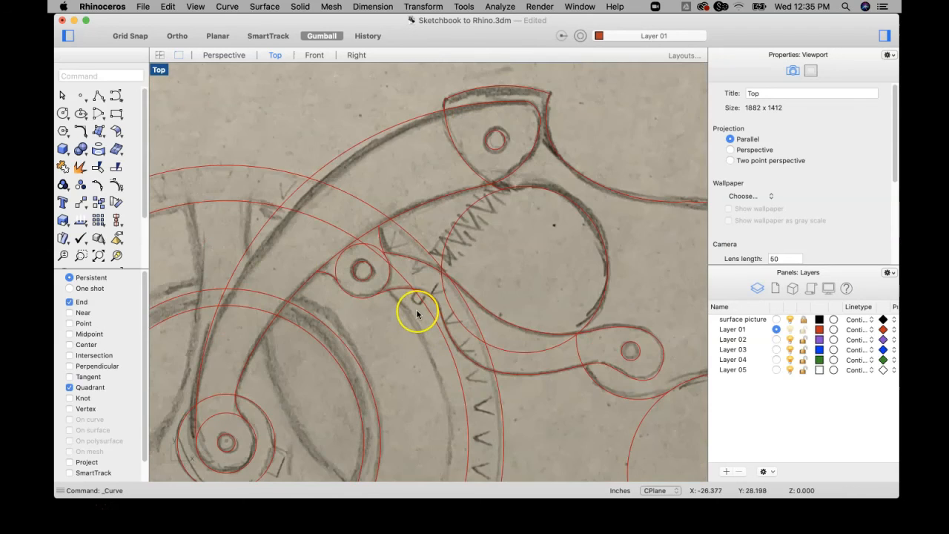
scroll(418, 311, "down", 6)
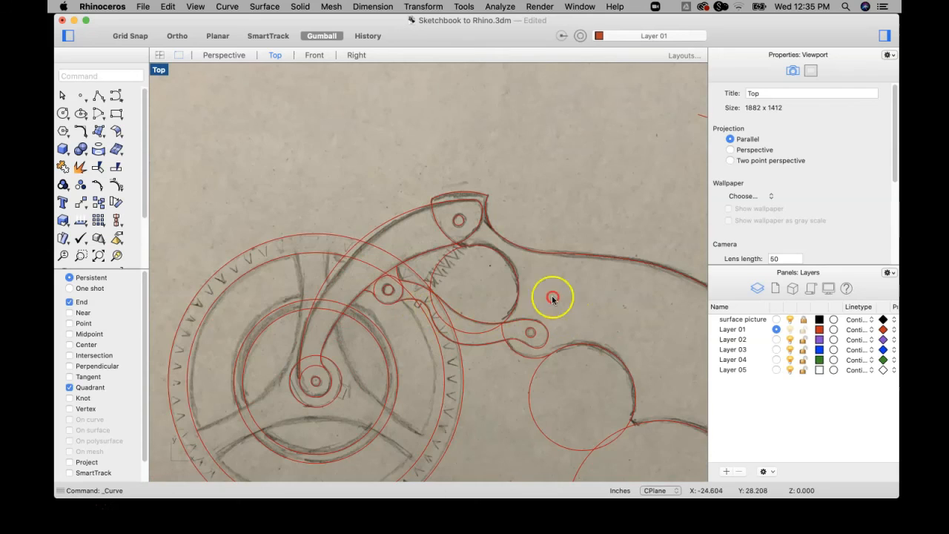
right_click_drag(554, 297, 484, 228)
scroll(488, 243, "down", 3)
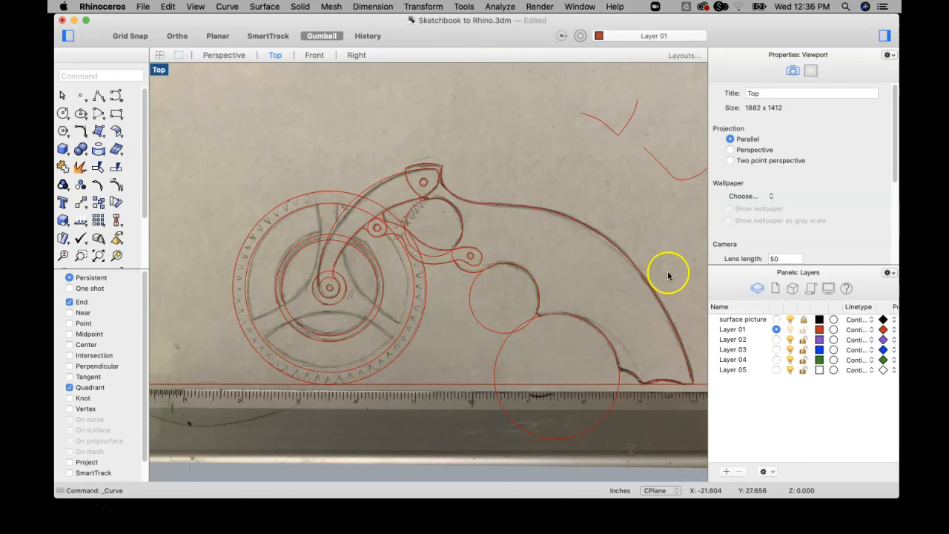
left_click(791, 320)
Delete the stray leftover arcs above the grip.
scroll(635, 297, "down", 3)
right_click_drag(628, 292, 566, 282)
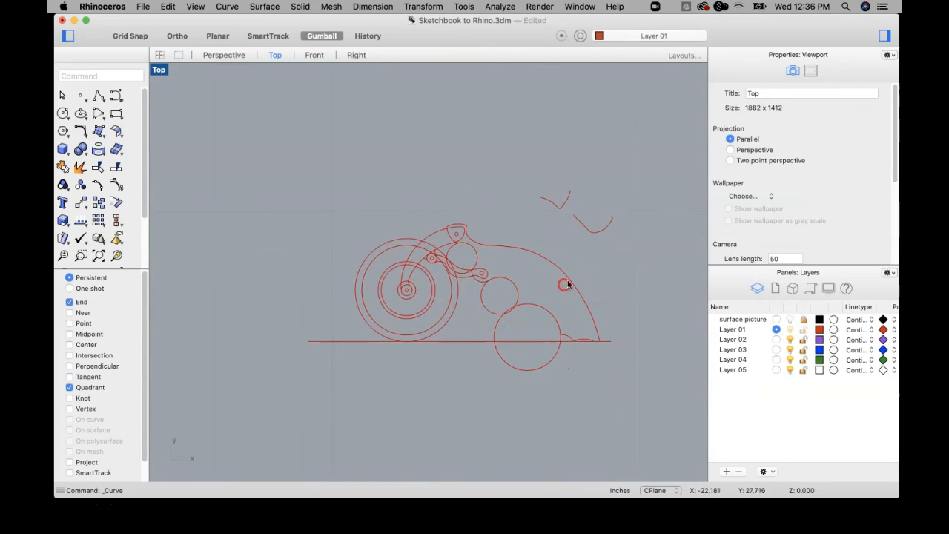
left_click_drag(642, 189, 522, 237)
key("Delete")
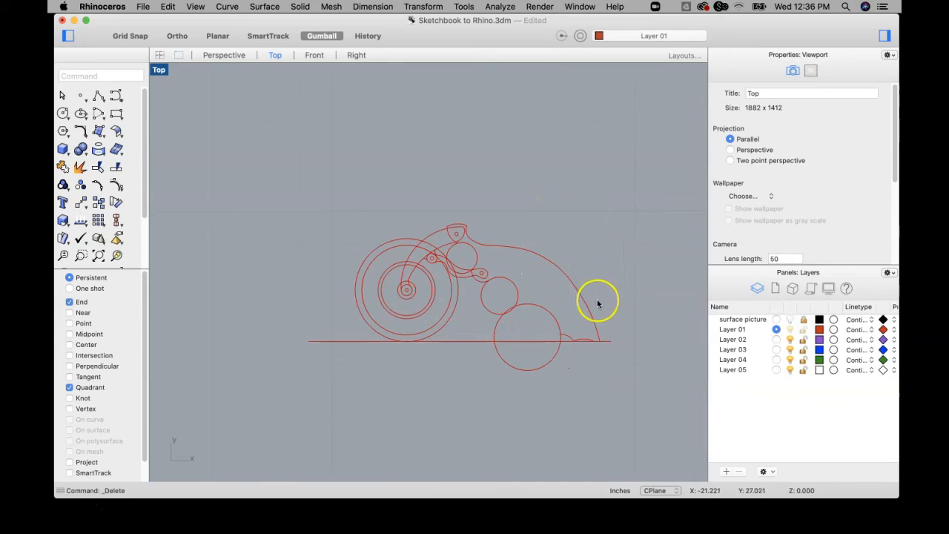
Trim the large finger-grip circle using all curves as cutting objects, removing its parts below the baseline, outside the grip and below the bump arc.
left_click_drag(628, 189, 279, 400)
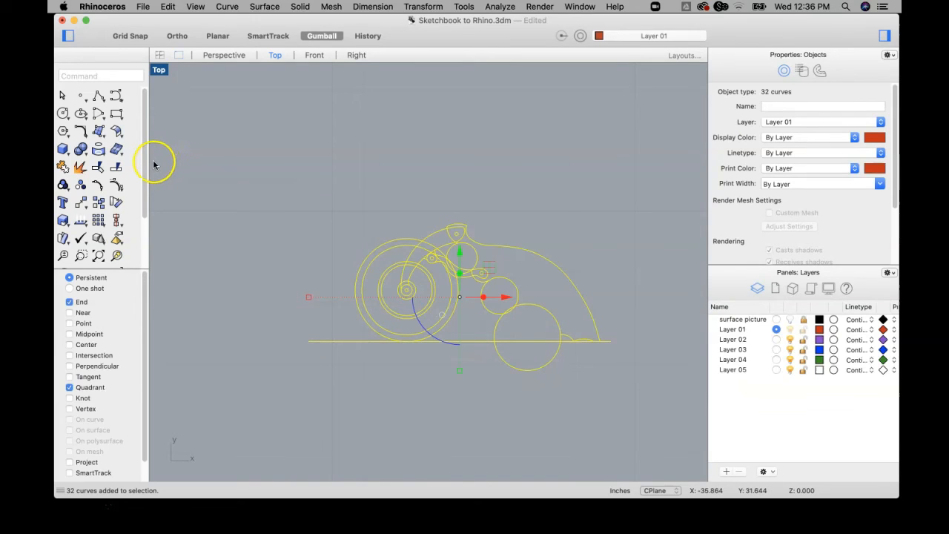
left_click(100, 172)
scroll(511, 331, "up", 5)
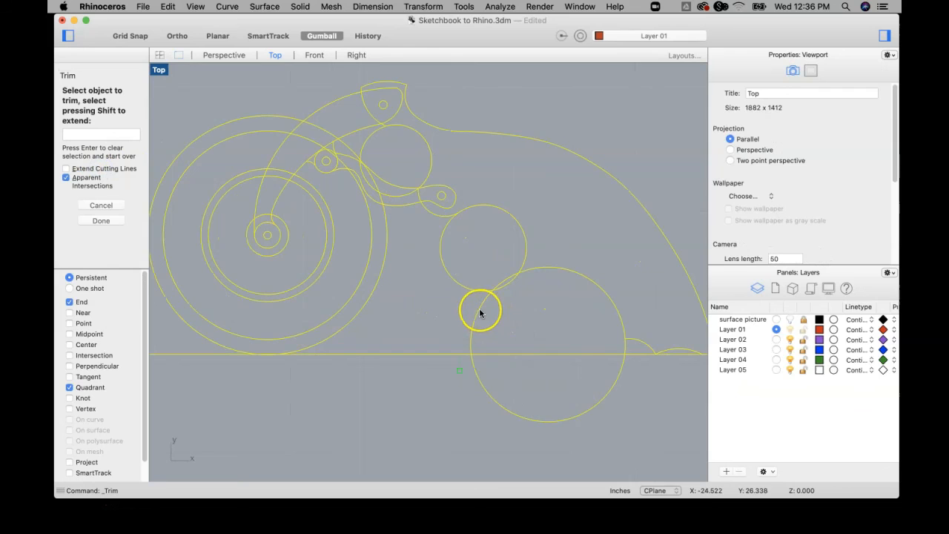
left_click(479, 307)
left_click(492, 392)
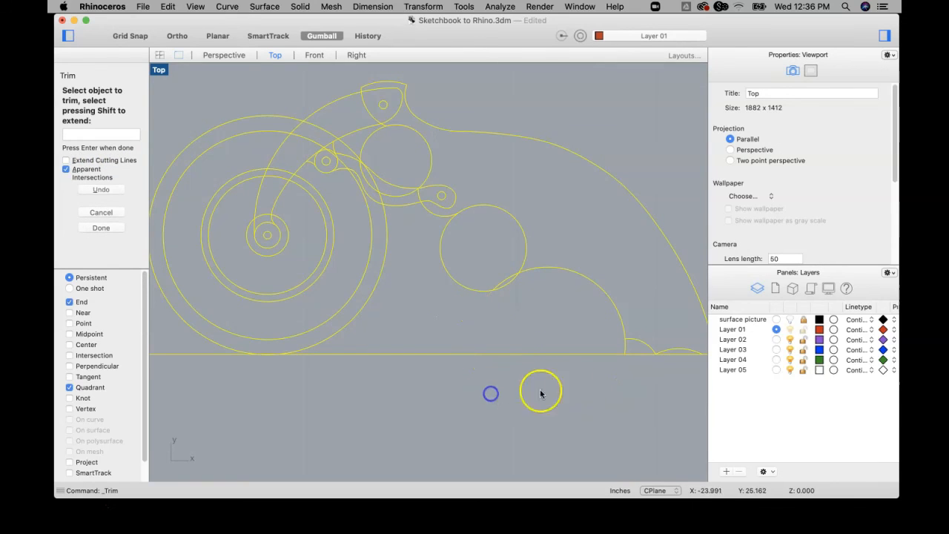
left_click(626, 346)
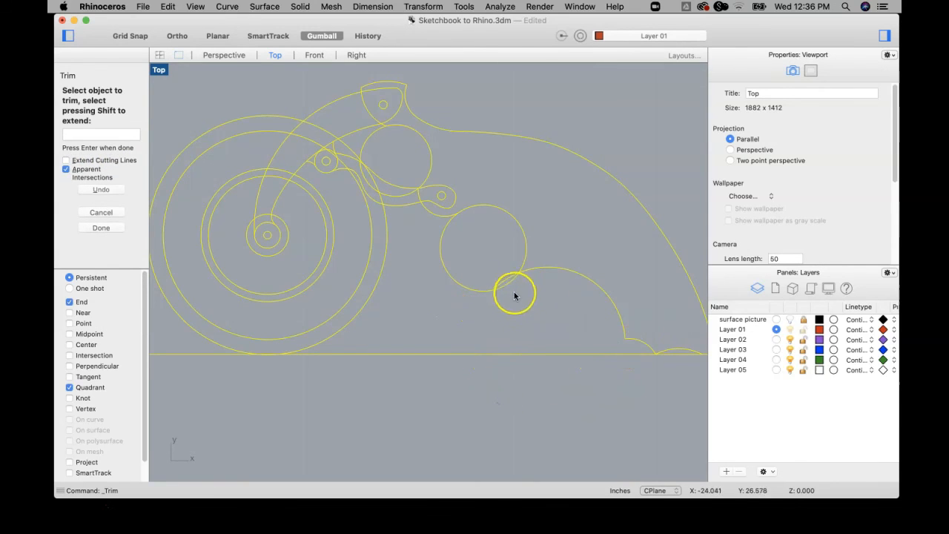
Trim off the lower part of the upper finger-grip circle and the excess baseline around the grip's base.
left_click(484, 290)
right_click_drag(458, 264, 414, 274)
scroll(640, 377, "down", 3)
scroll(638, 367, "up", 3)
scroll(666, 376, "down", 4)
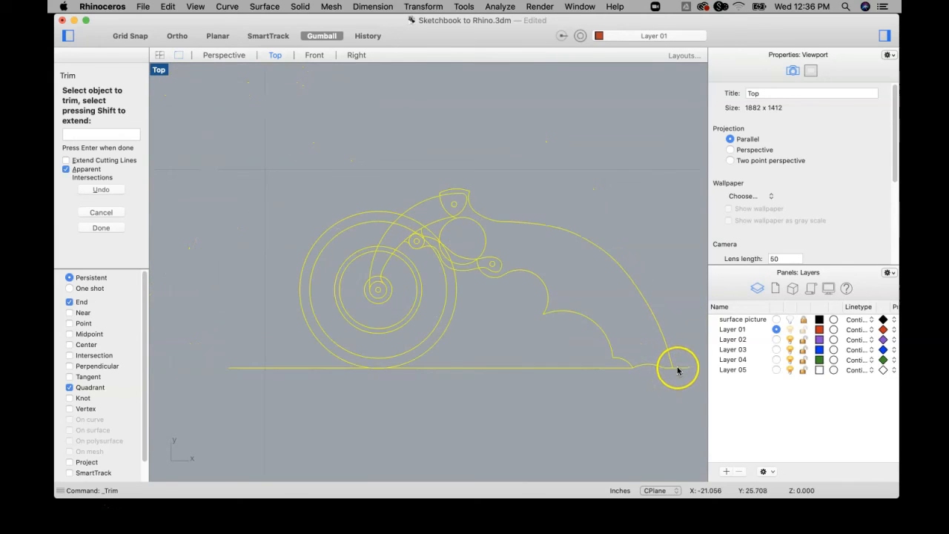
scroll(641, 384, "down", 3)
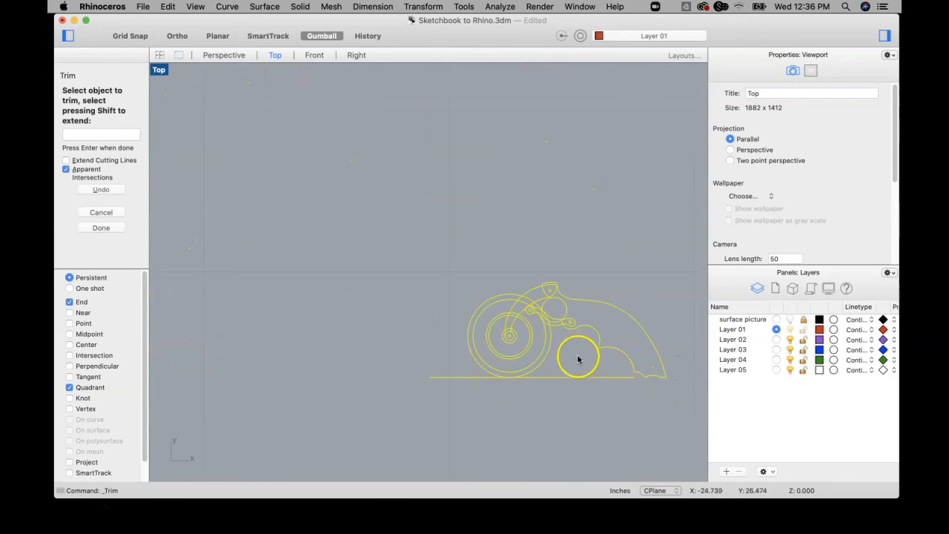
Show the surface picture layer and trim the trigger-opening circle's unneeded upper-left and lower arcs against the sketch.
scroll(500, 374, "up", 2)
scroll(547, 275, "up", 2)
scroll(529, 301, "up", 3)
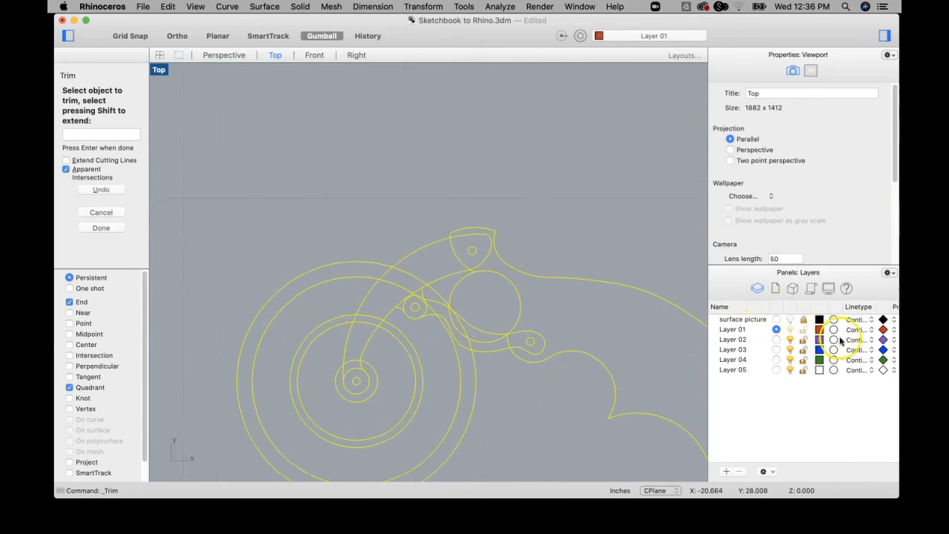
left_click(791, 319)
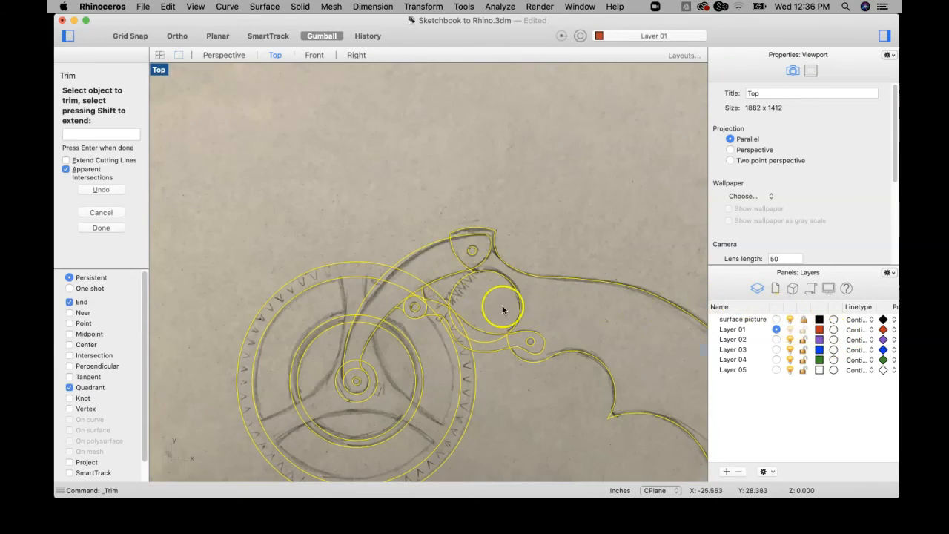
left_click(461, 283)
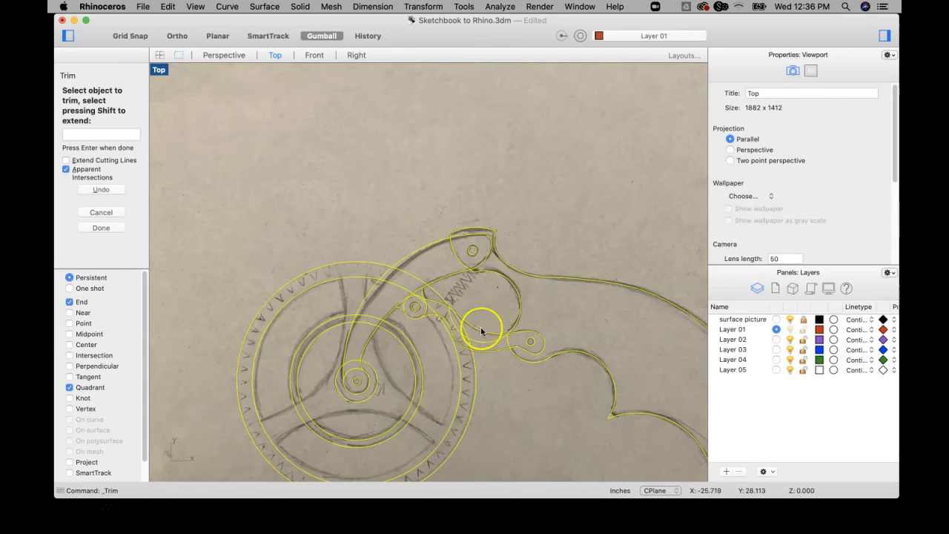
scroll(474, 336, "up", 3)
left_click(481, 343)
scroll(422, 281, "up", 6)
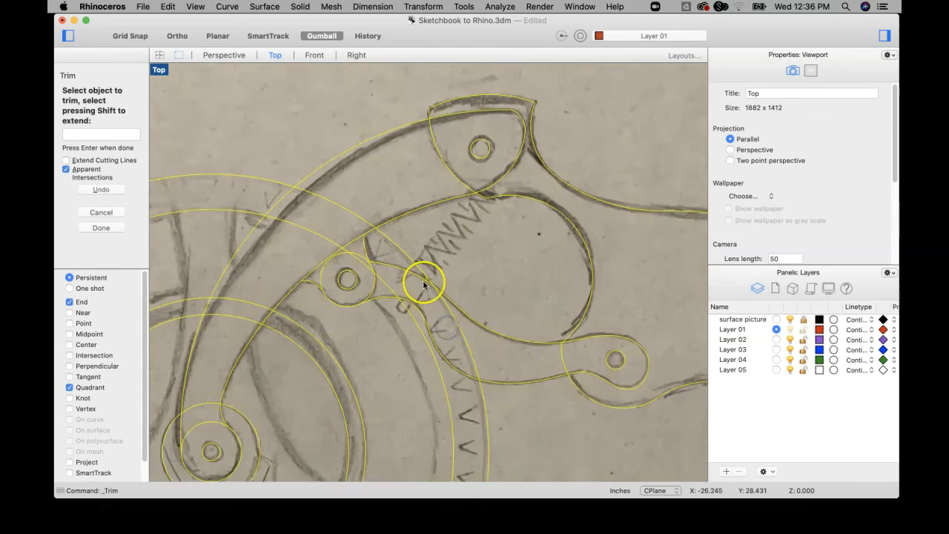
Trim the upper arcs of the small pivot lug circle and the lever curve segment crossing above it.
scroll(432, 274, "down", 6)
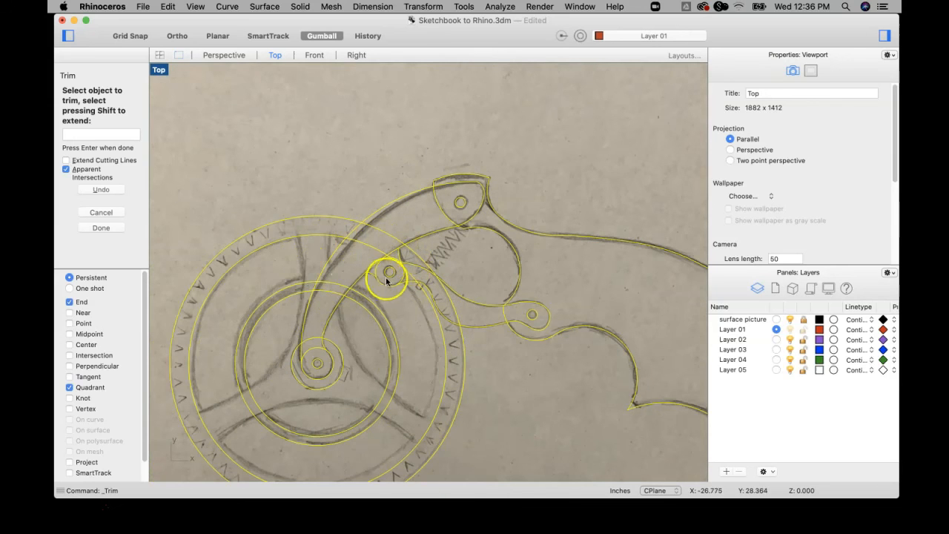
scroll(385, 277, "up", 4)
left_click(382, 239)
left_click(341, 268)
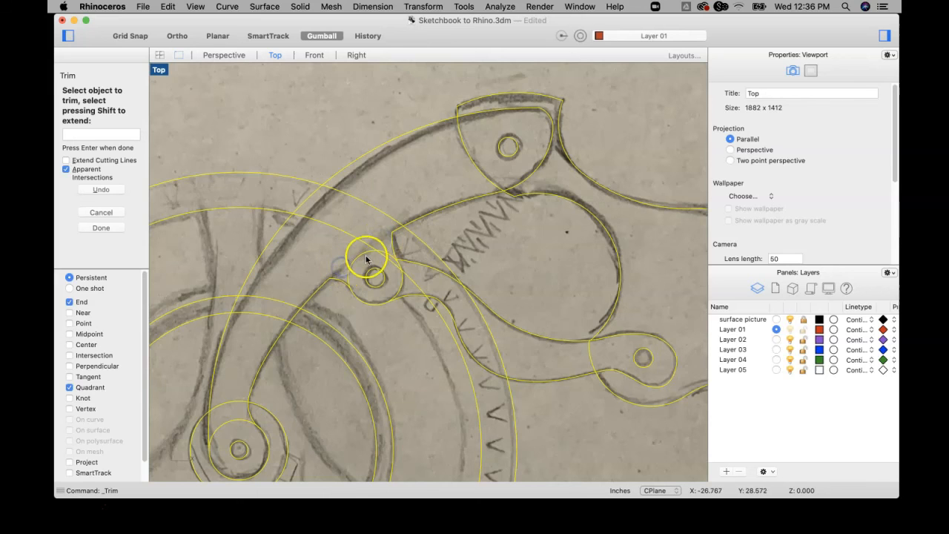
scroll(353, 269, "up", 3)
left_click(436, 235)
scroll(440, 249, "down", 5)
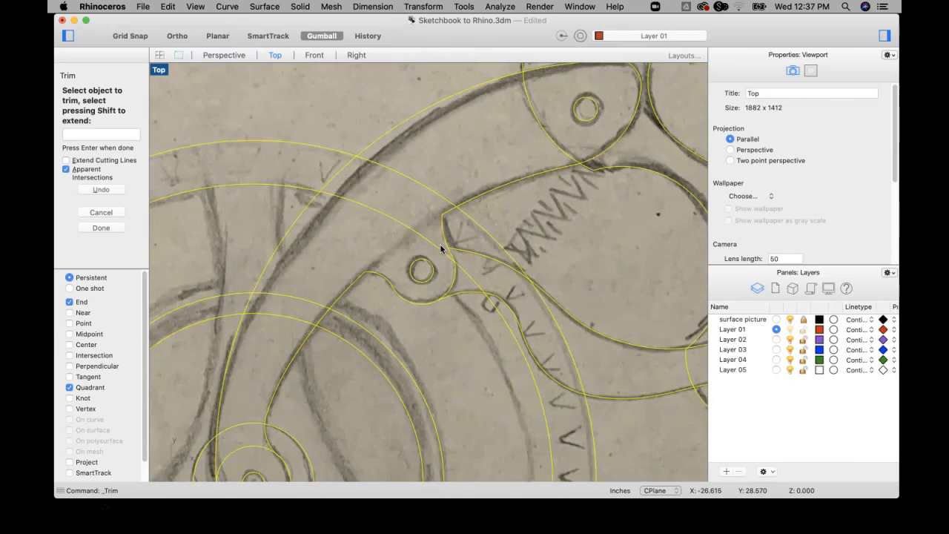
Trim the top of the inner hub circle between the lever's edges and finish trimming.
right_click_drag(460, 264, 440, 183)
scroll(325, 272, "up", 3)
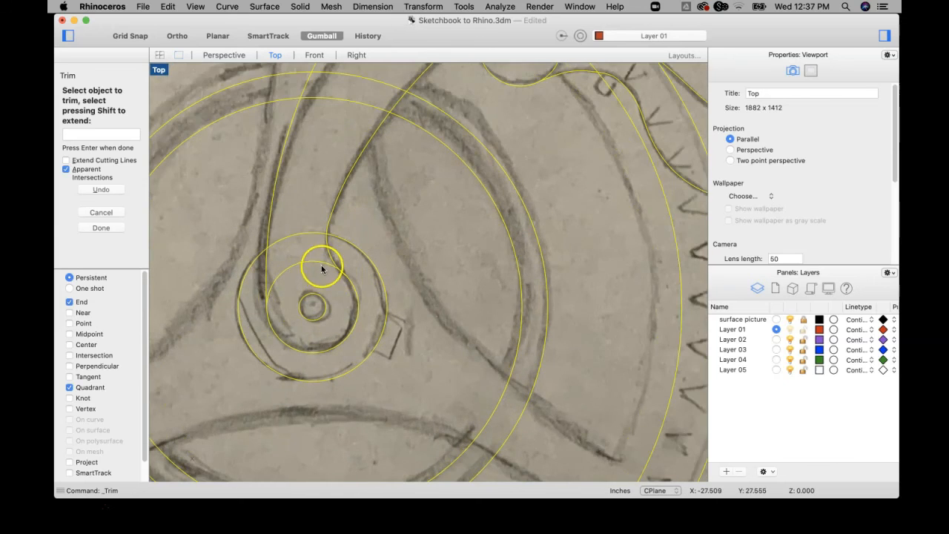
scroll(322, 266, "down", 3)
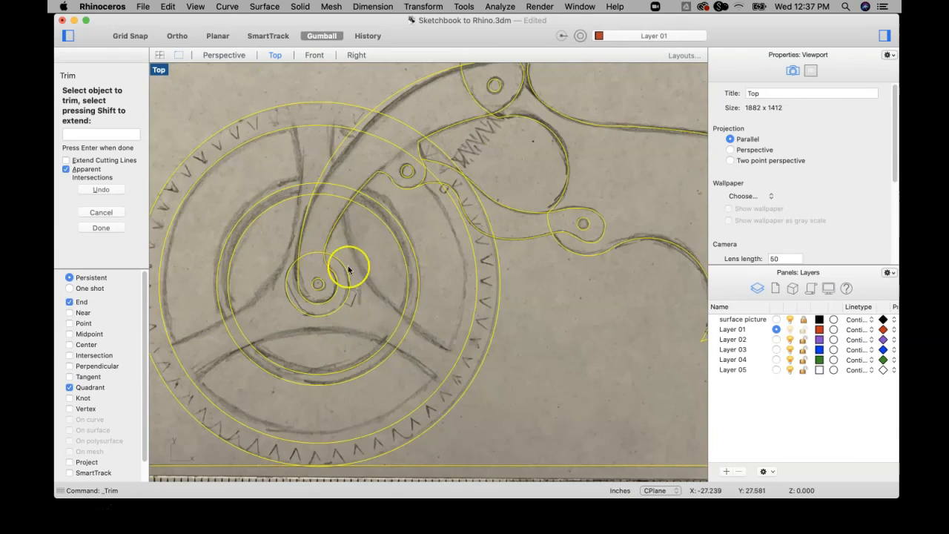
scroll(510, 270, "down", 4)
right_click_drag(512, 269, 426, 276)
right_click_drag(582, 262, 522, 250)
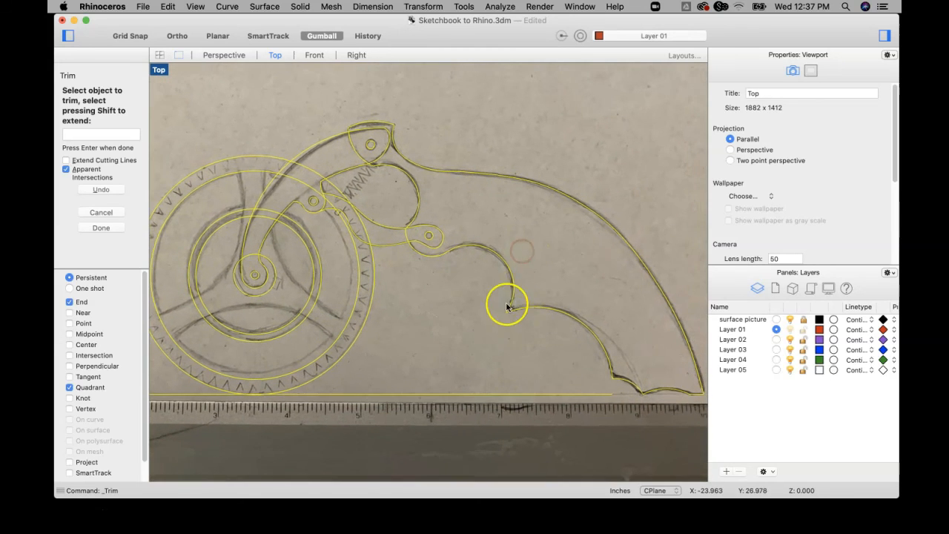
scroll(515, 314, "up", 3)
scroll(516, 314, "down", 3)
scroll(518, 313, "down", 2)
right_click_drag(544, 289, 529, 272)
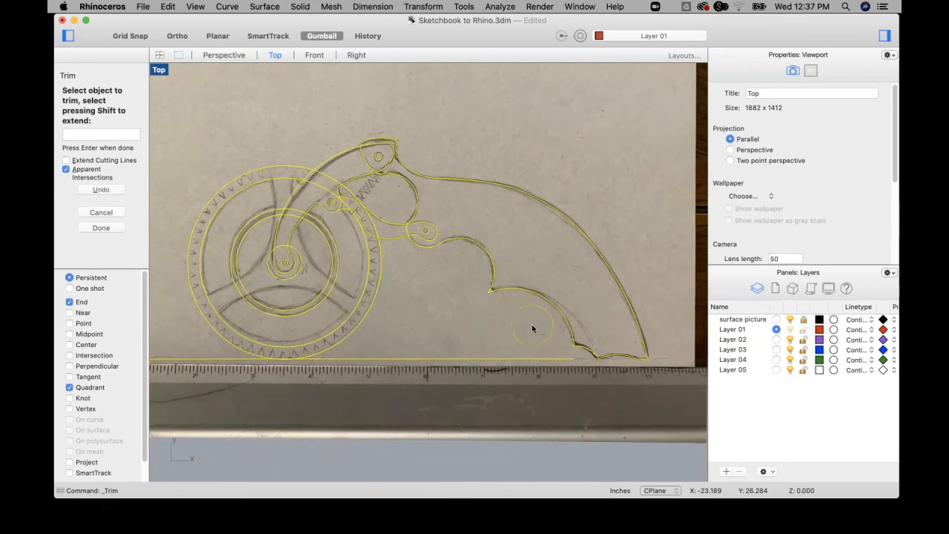
key("Return")
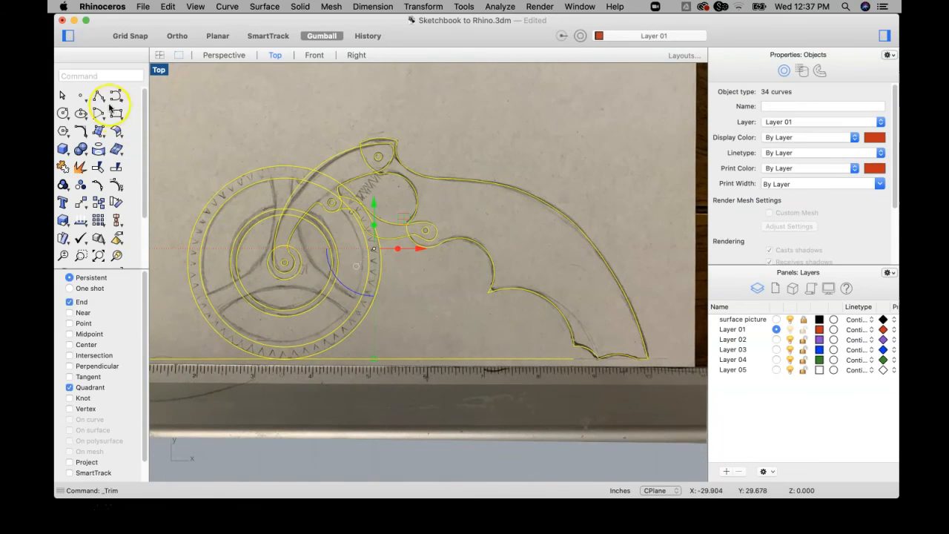
Draw a short polyline with Near snapping across the pointed tip between the two finger-grip arcs.
left_click(97, 96)
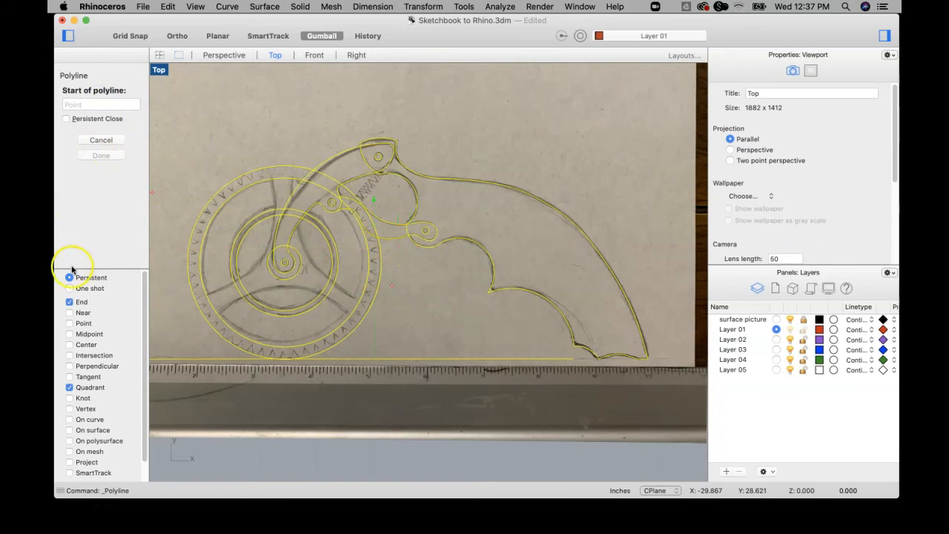
left_click(70, 312)
scroll(512, 293, "up", 5)
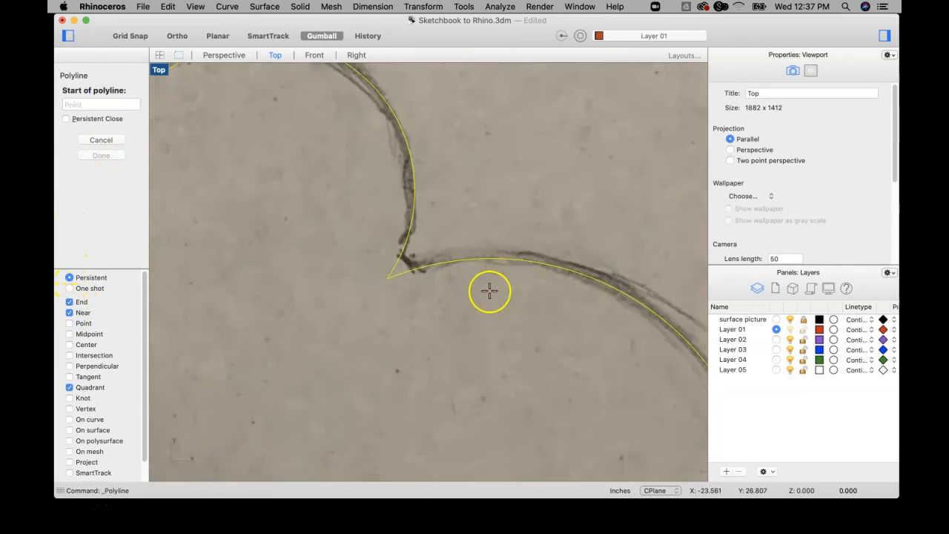
left_click(356, 233)
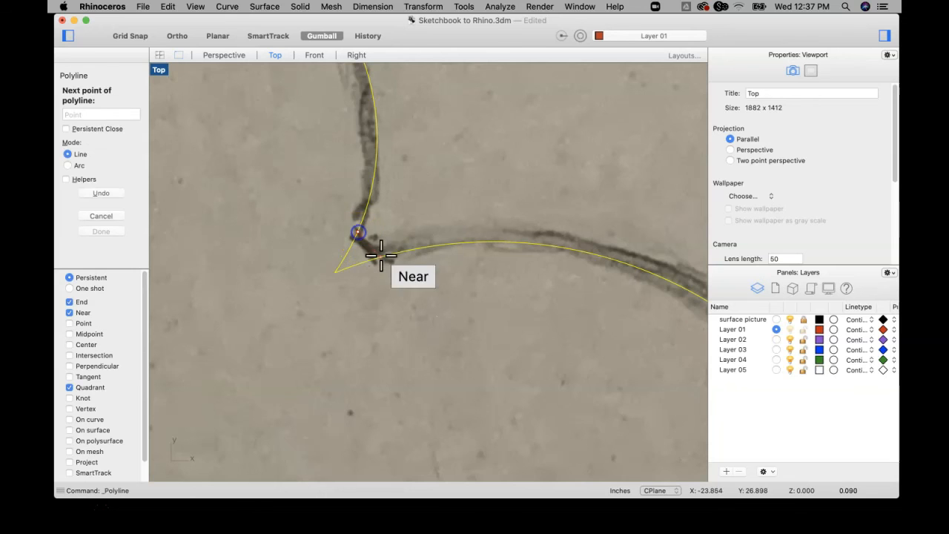
left_click(384, 256)
key("Return")
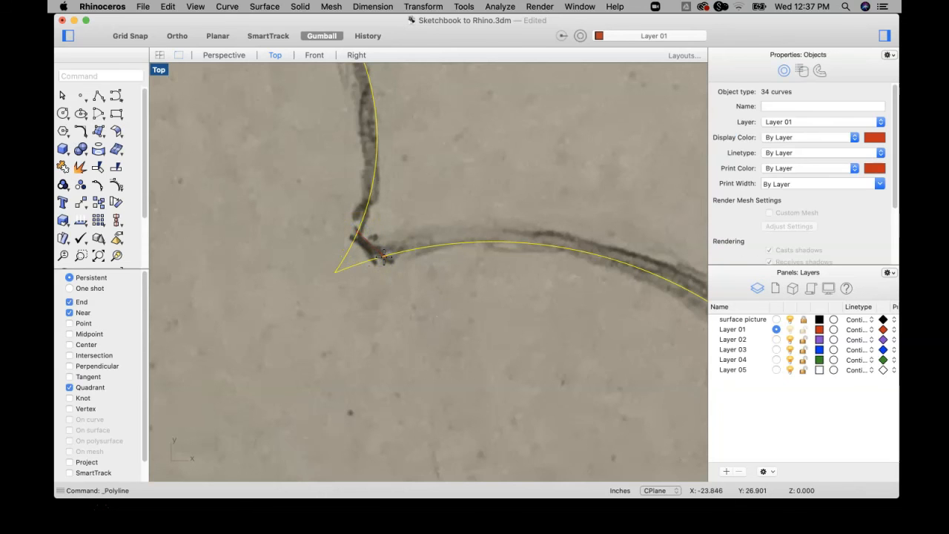
Trim away the pointed tip beyond the short bevel line, using the bevel and both finger-grip arcs as cutters.
scroll(384, 257, "down", 8)
key("Escape")
left_click_drag(447, 225, 316, 326)
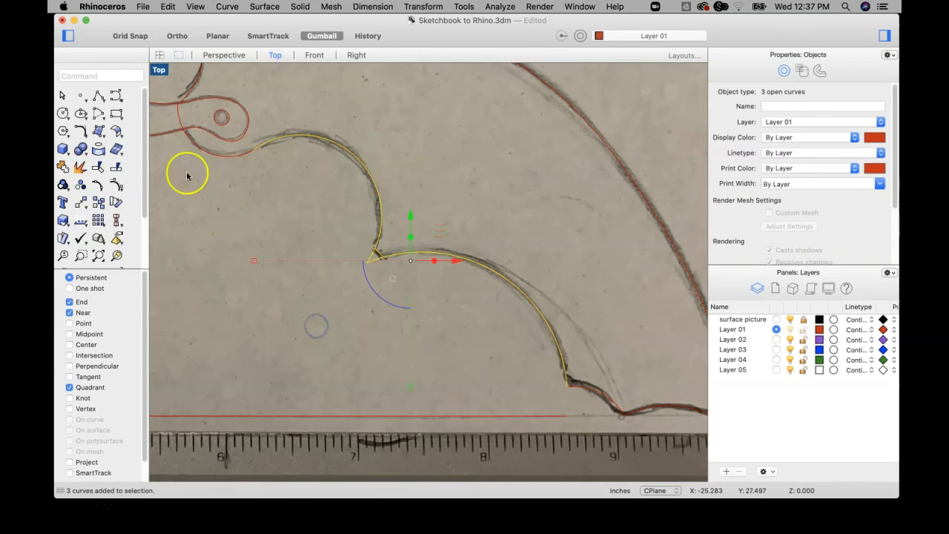
left_click(97, 168)
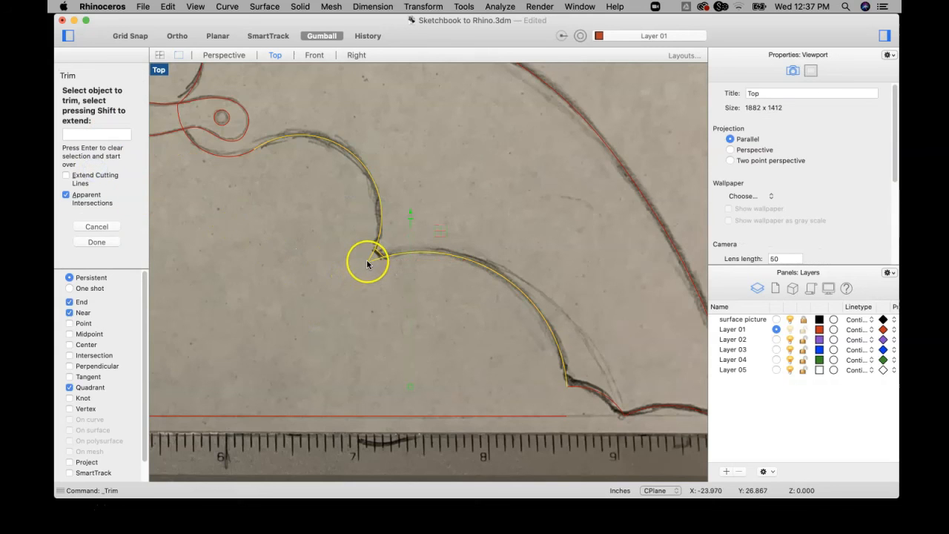
key("Return")
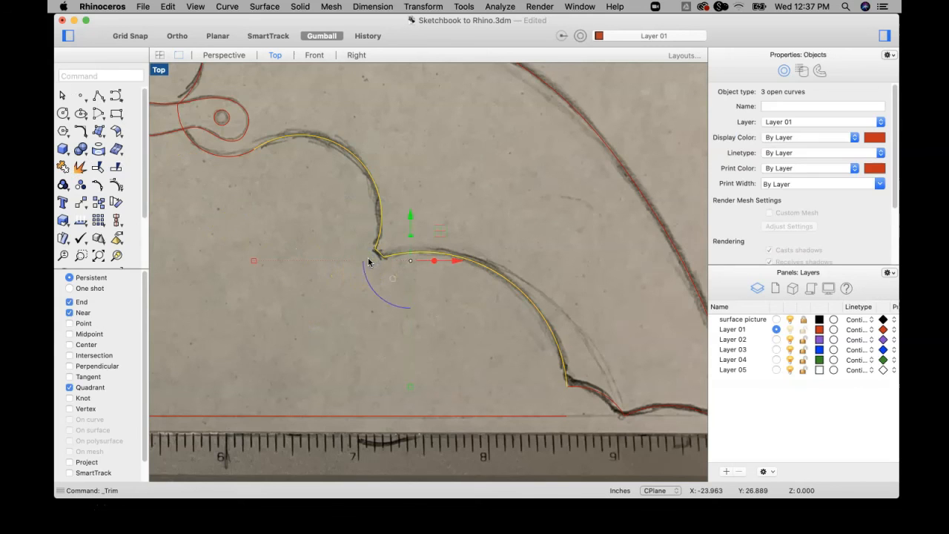
Save the file and deselect the trimmed finger-grip curves.
scroll(381, 280, "down", 10)
right_click_drag(314, 283, 417, 290)
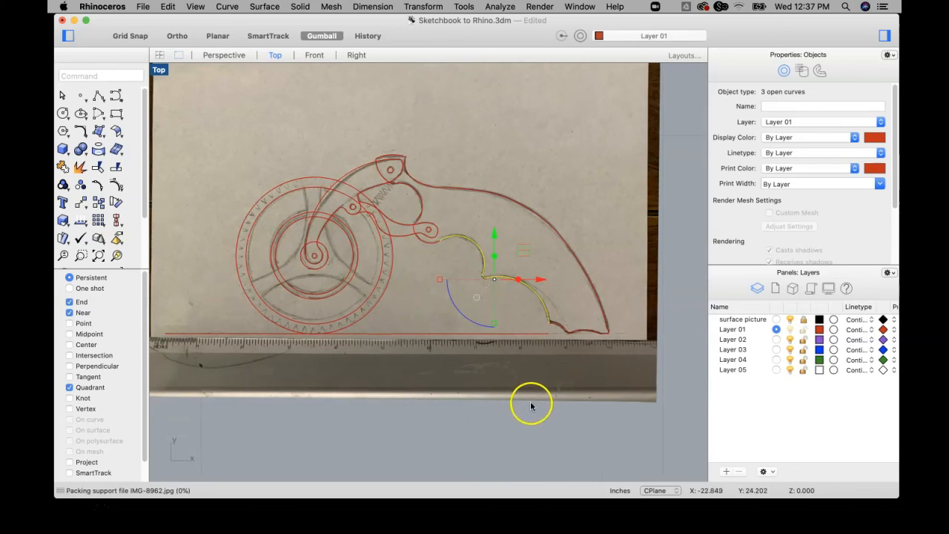
left_click(560, 434)
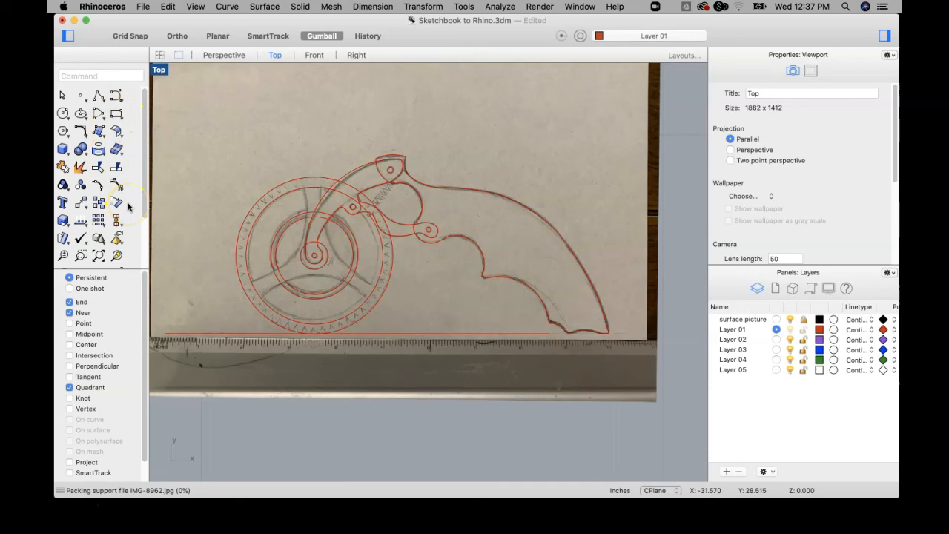
Start joining the handle outline with the curves along the grip's base and the long back curve.
left_click(63, 168)
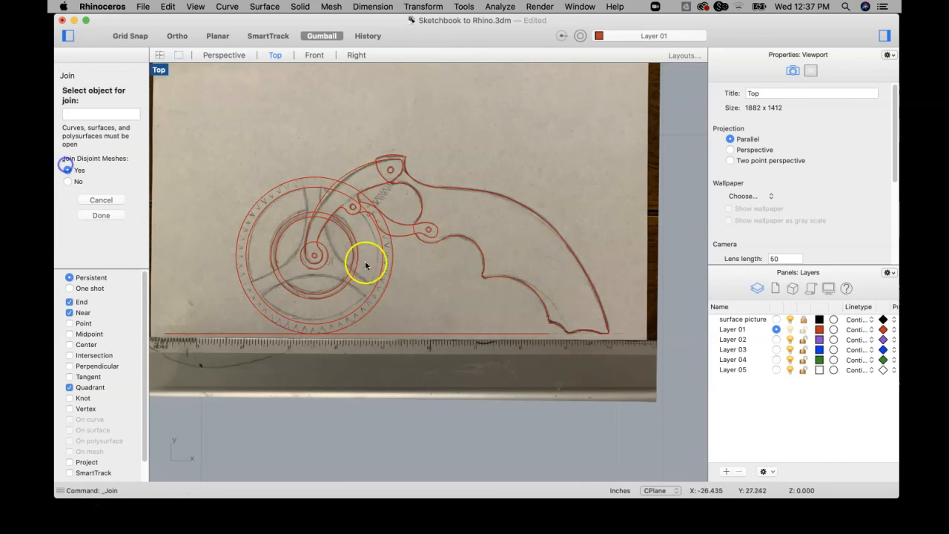
scroll(563, 326, "up", 3)
left_click(560, 329)
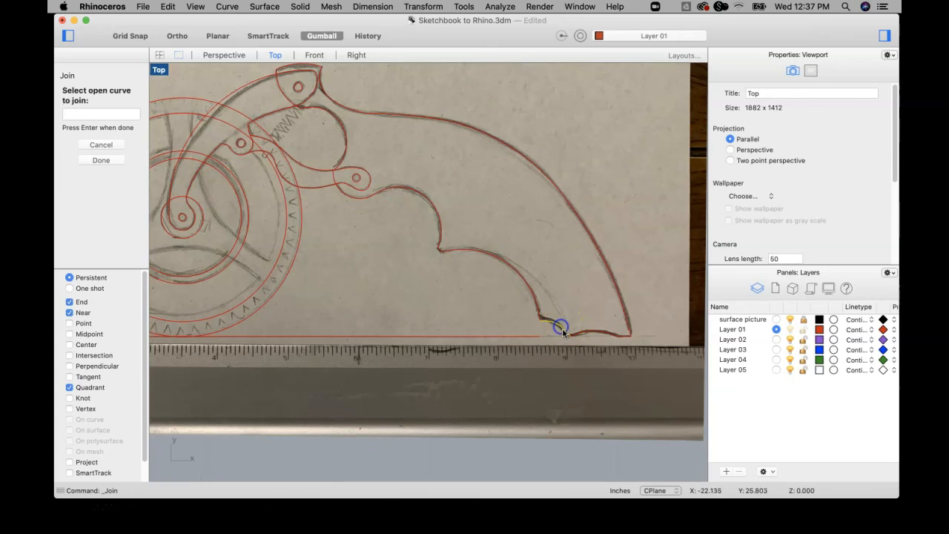
left_click(612, 333)
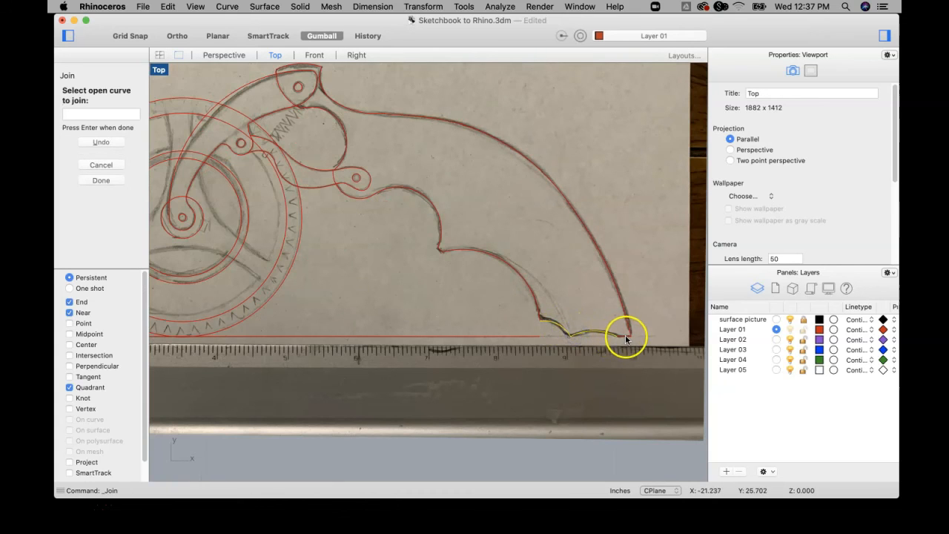
scroll(620, 333, "up", 3)
left_click(631, 328)
scroll(483, 127, "down", 8)
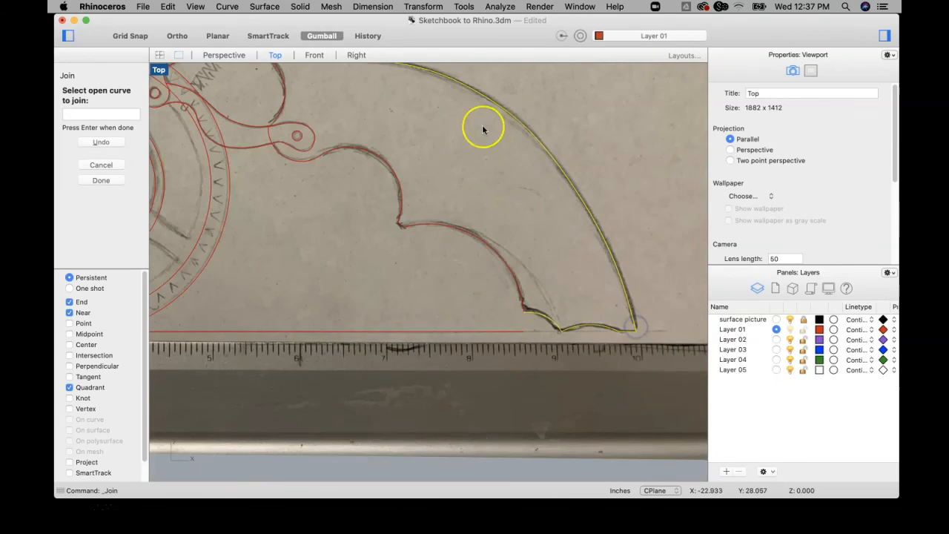
Add the back's upper curves, the head's top arc and the head's front edge to the join.
scroll(438, 190, "up", 3)
left_click(424, 198)
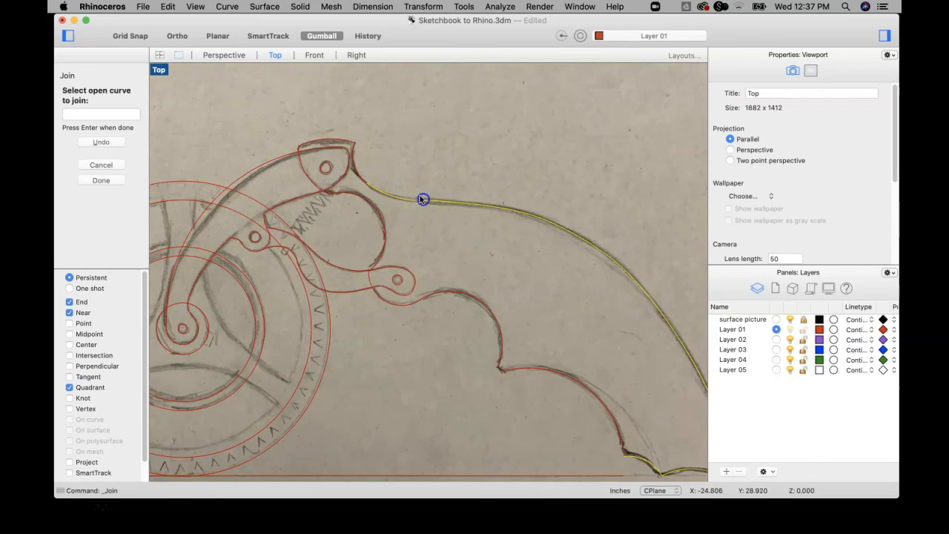
left_click(360, 175)
left_click(349, 142)
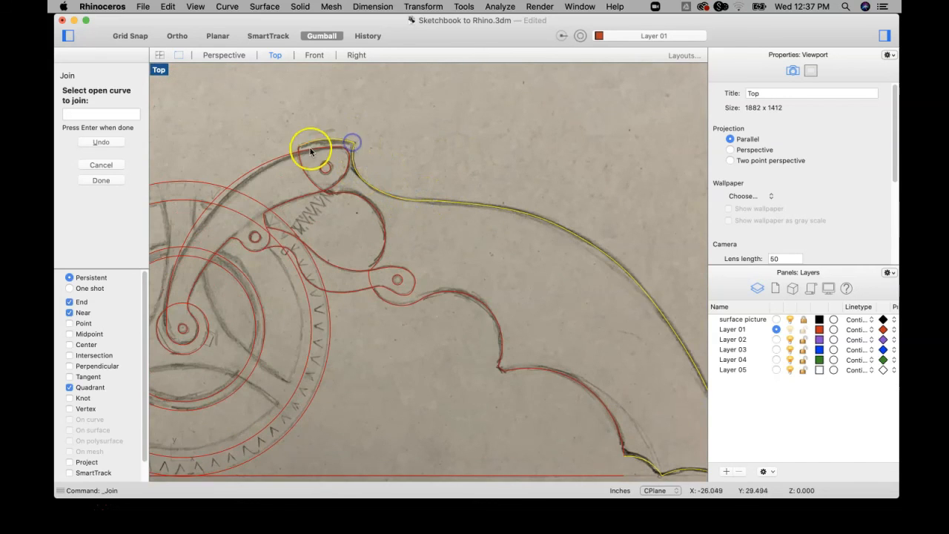
scroll(299, 152, "up", 3)
left_click(299, 151)
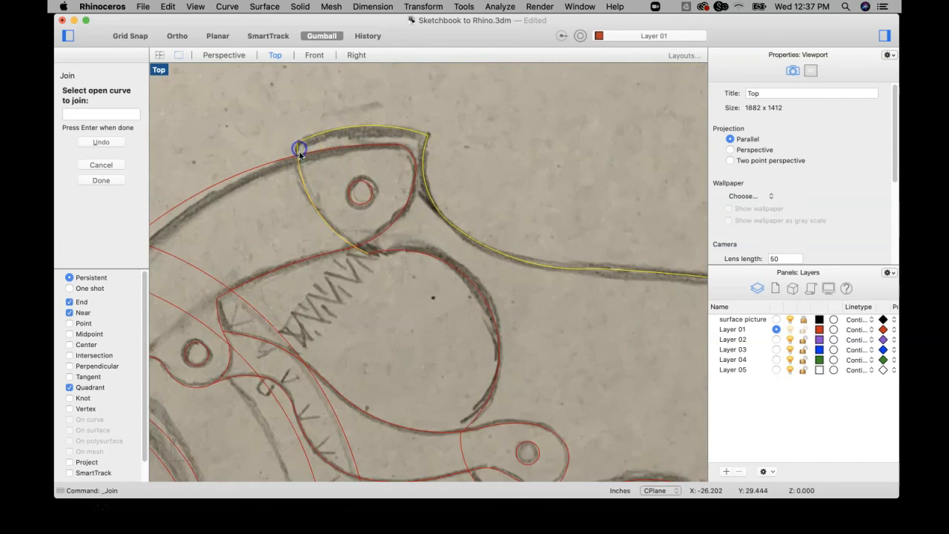
left_click(373, 250)
Add the remaining underside and finger-grip curves to the join to close the handle outline.
scroll(416, 288, "down", 3)
scroll(415, 288, "down", 2)
left_click(455, 308)
left_click(499, 312)
scroll(649, 449, "up", 3)
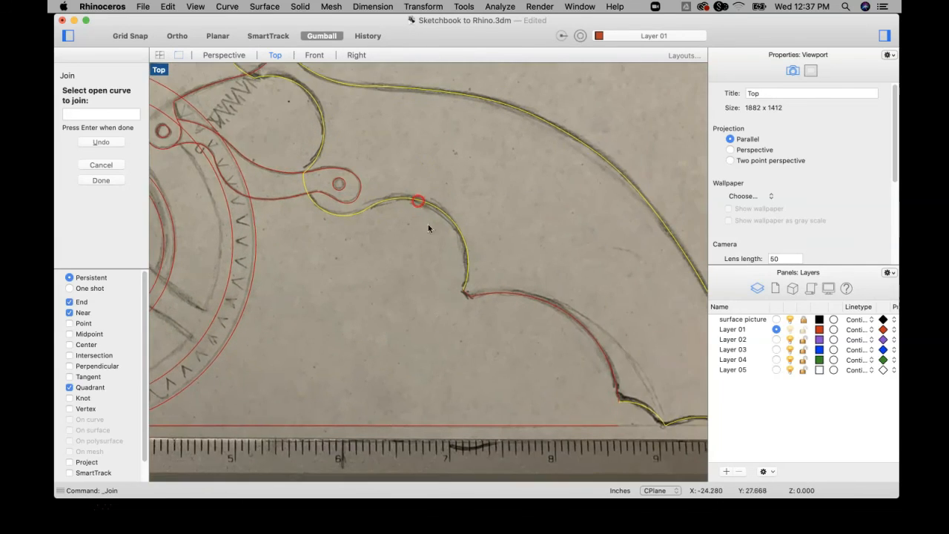
left_click(484, 278)
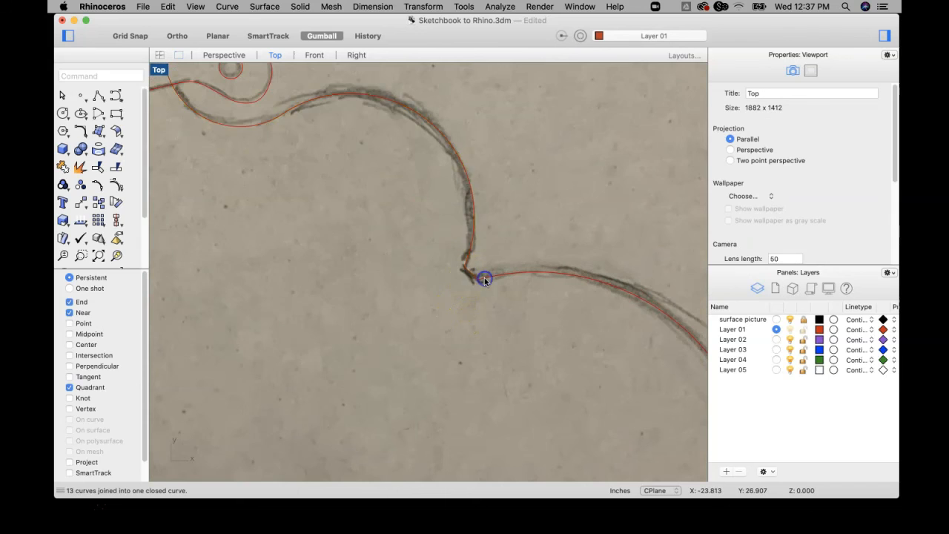
Select the joined handle outline and examine its finger-grip and base corners against the sketch.
scroll(491, 277, "down", 5)
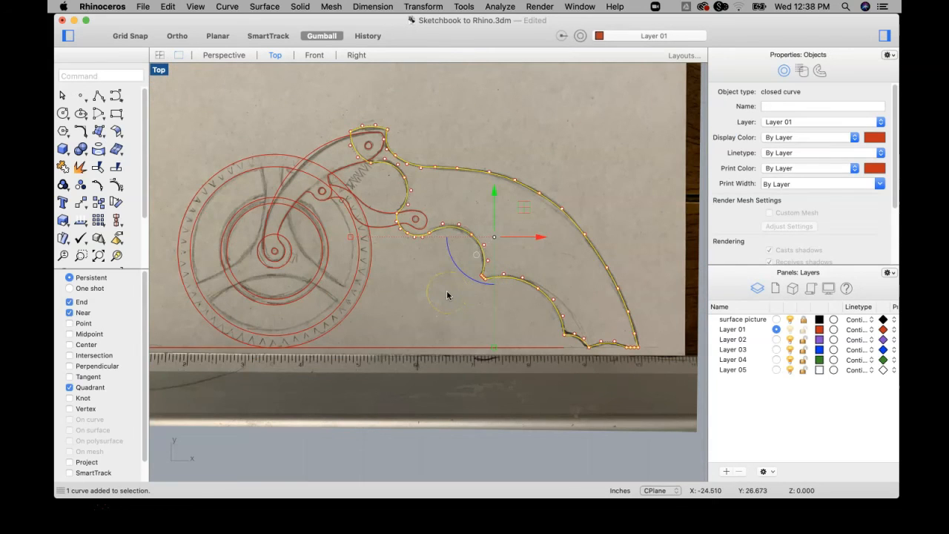
scroll(568, 328, "up", 5)
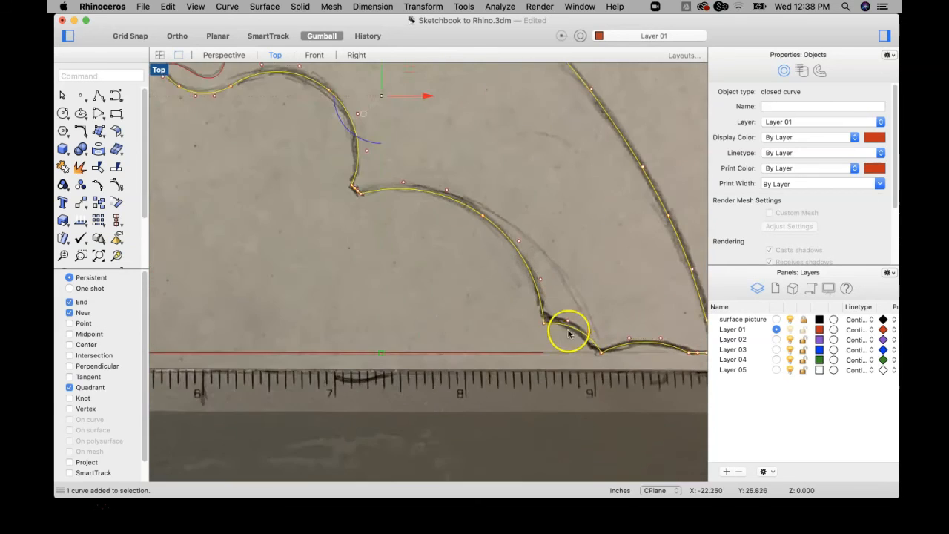
scroll(517, 297, "down", 5)
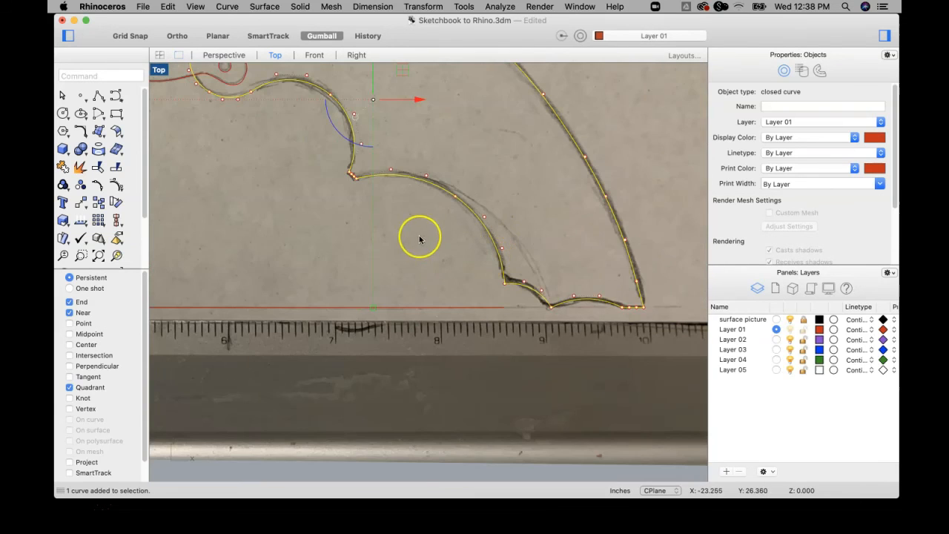
Draw a short straight line cutting across the sharp corner of the handle outline's lowest finger grip near the base.
left_click(96, 97)
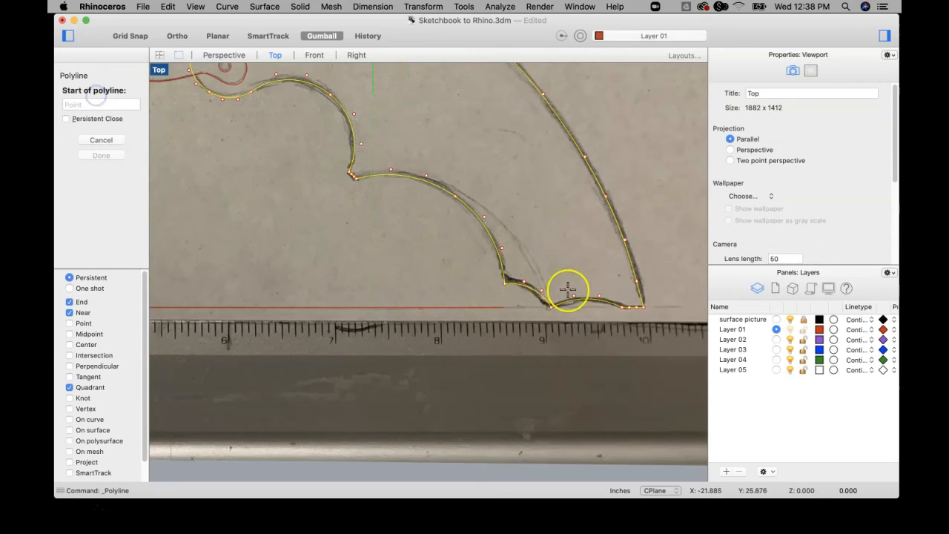
scroll(569, 289, "up", 4)
left_click(413, 241)
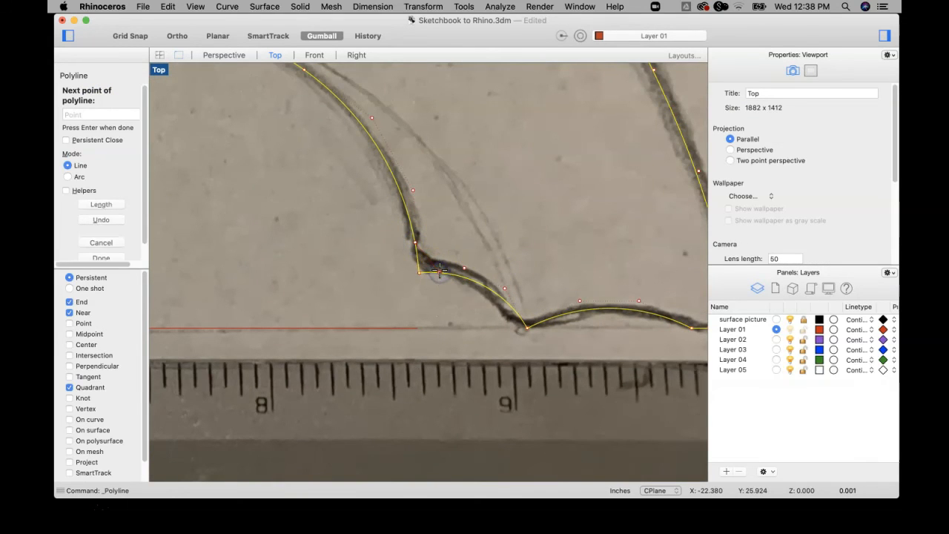
right_click(424, 268)
left_click(478, 203)
Trim away the pointed corner of the handle outline beyond the short diagonal line.
left_click_drag(398, 302, 374, 302)
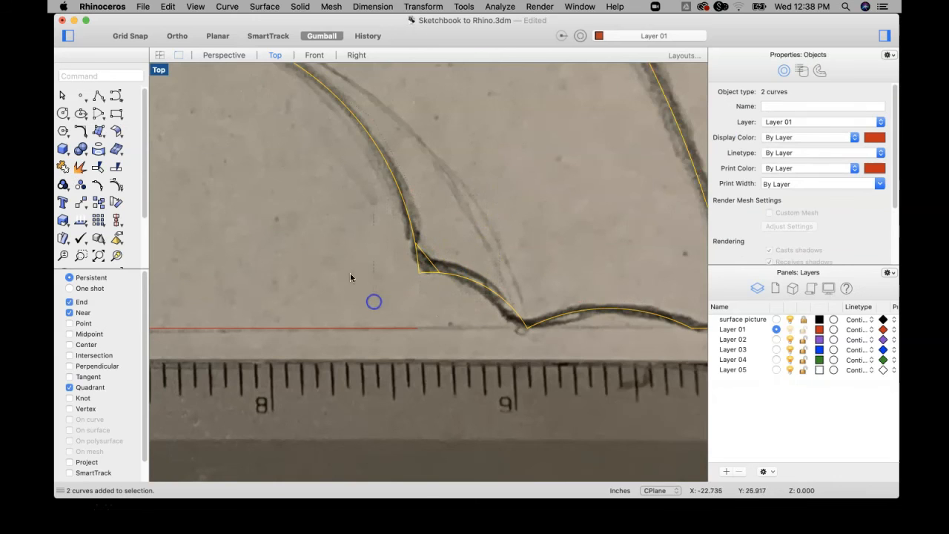
left_click(89, 171)
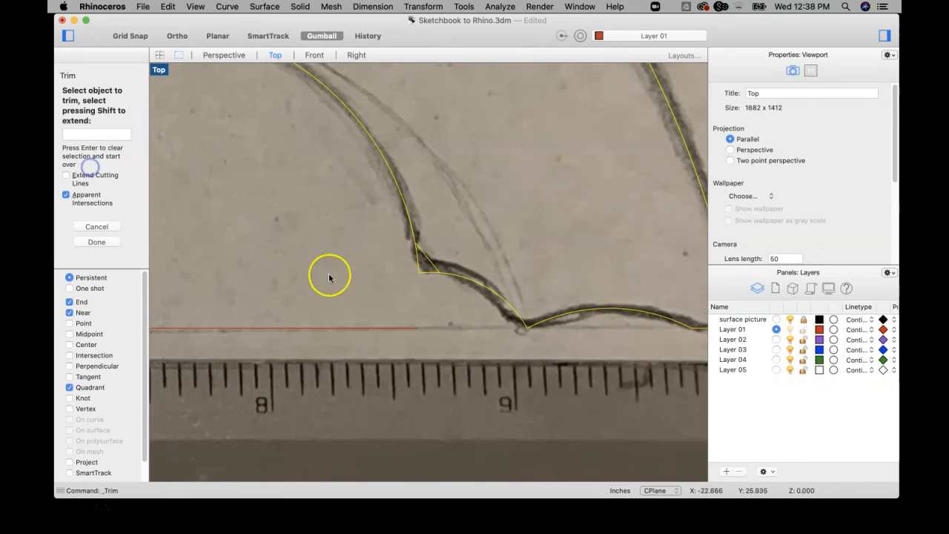
left_click(414, 258)
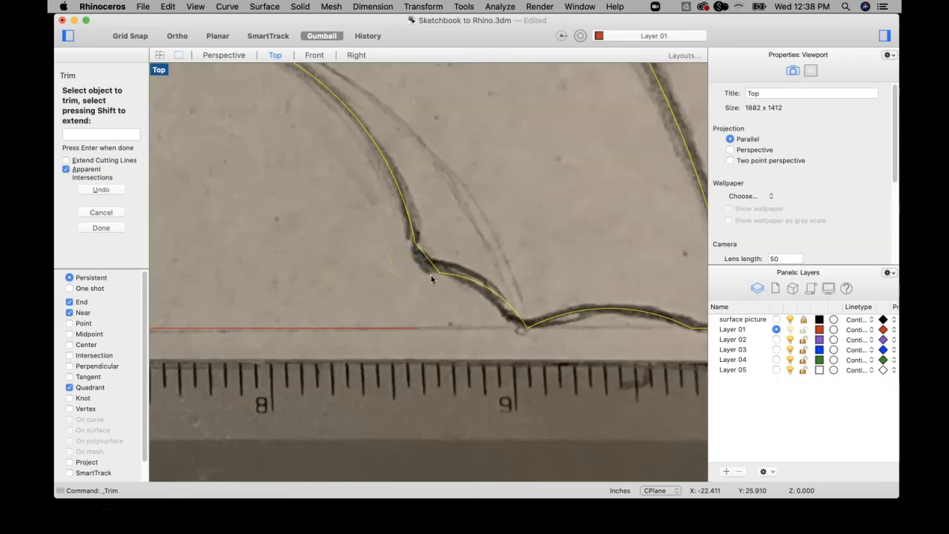
right_click(431, 275)
left_click(365, 242)
Join the trimmed handle outline with the short diagonal line into one closed curve.
left_click(411, 225)
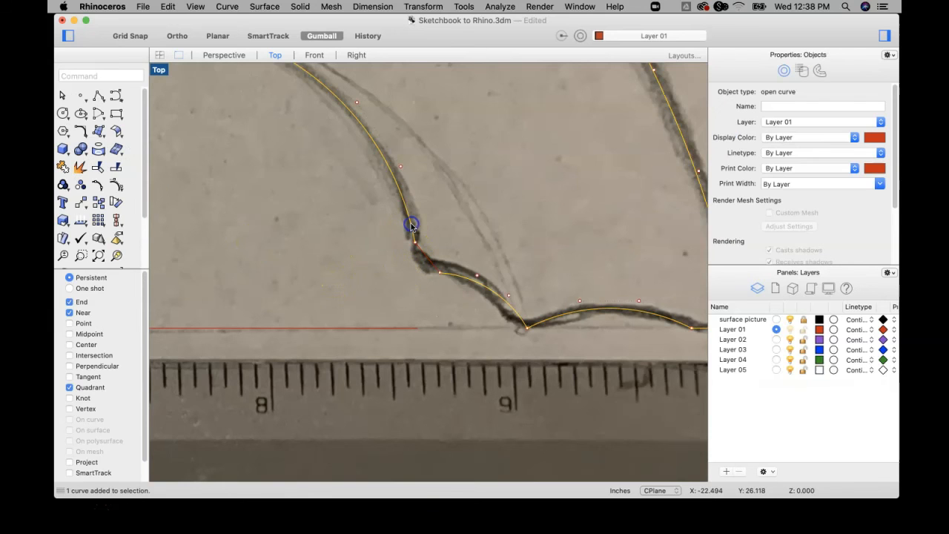
scroll(509, 286, "down", 5)
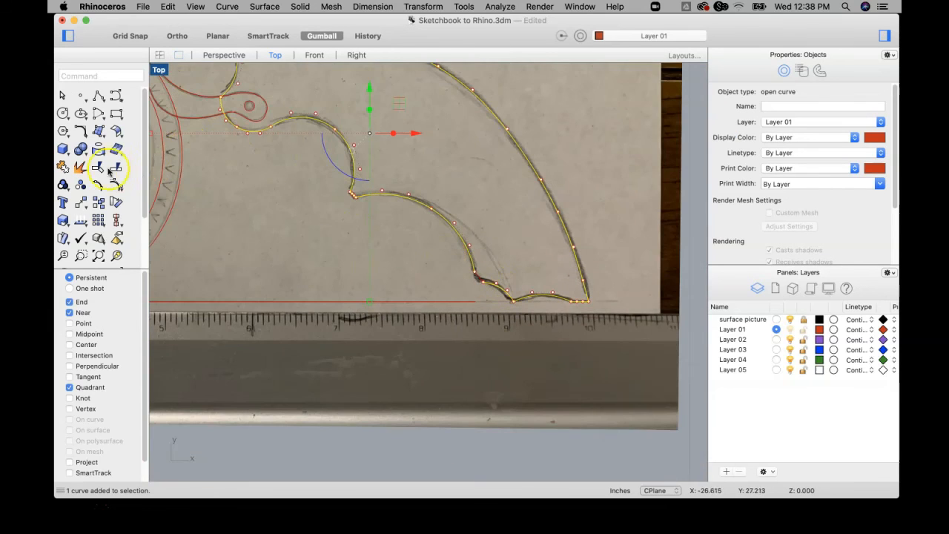
left_click(70, 168)
scroll(483, 302, "up", 5)
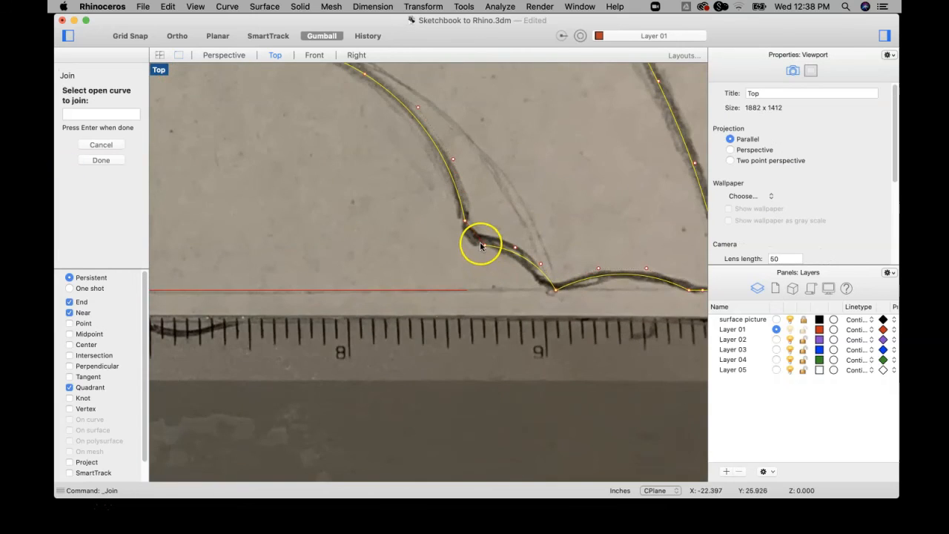
left_click(478, 243)
scroll(480, 245, "down", 10)
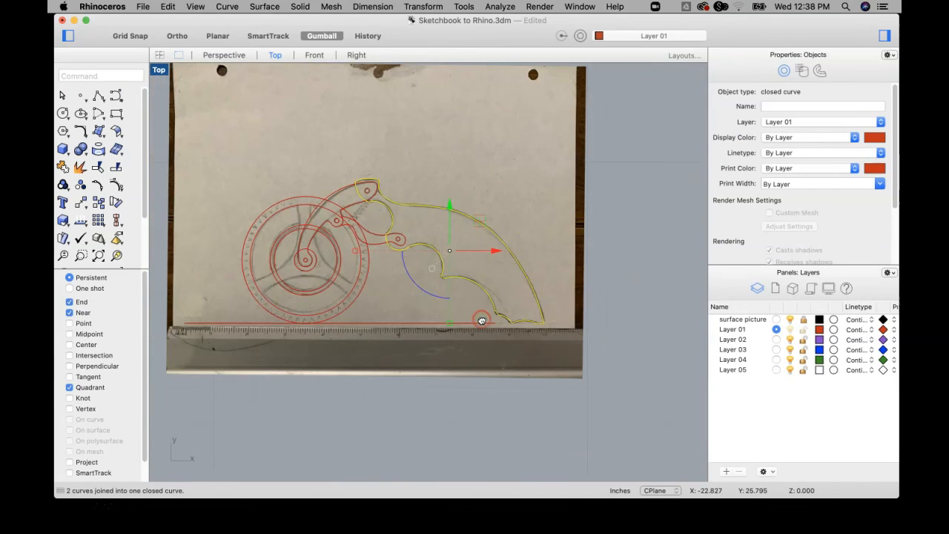
left_click(661, 246)
Select the curved link below the spring and examine its ends beside the arm's pivot hole.
scroll(361, 223, "up", 5)
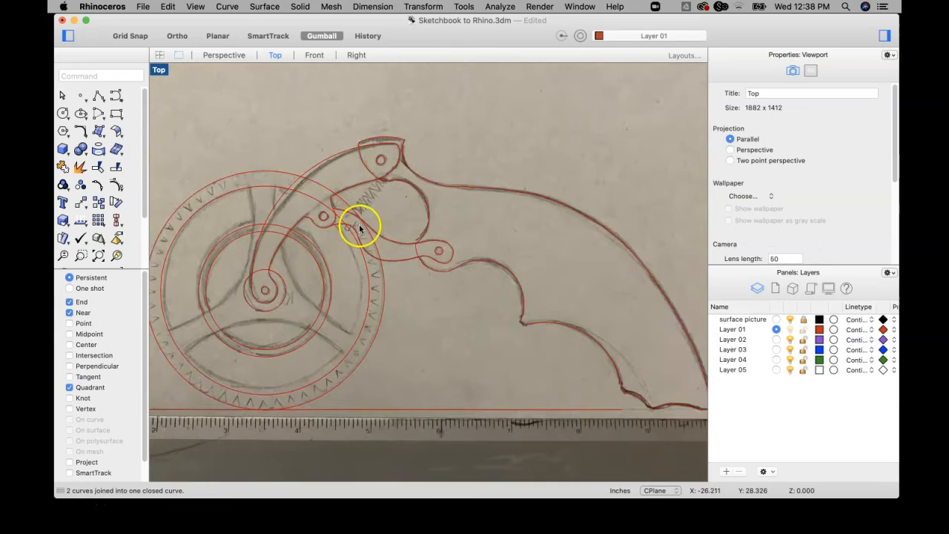
left_click(396, 251)
scroll(431, 252, "up", 3)
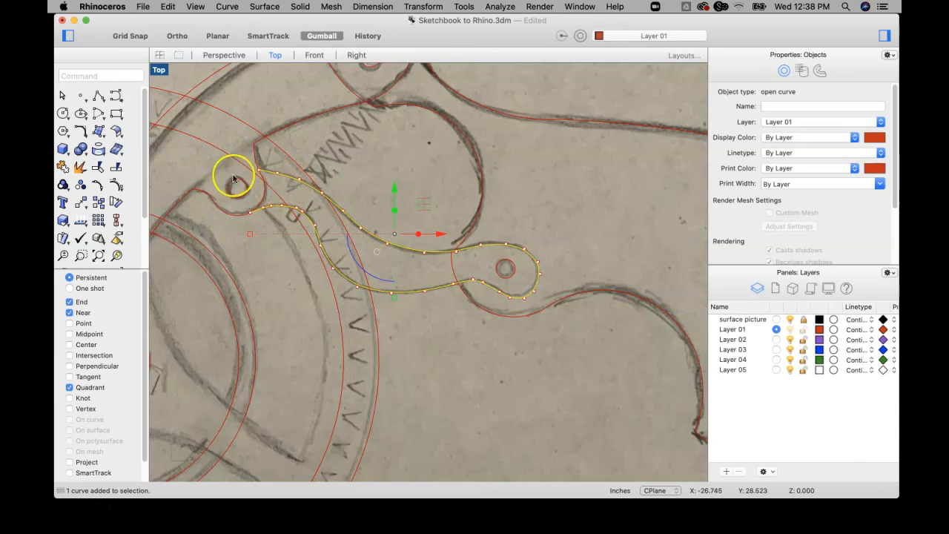
left_click(440, 327)
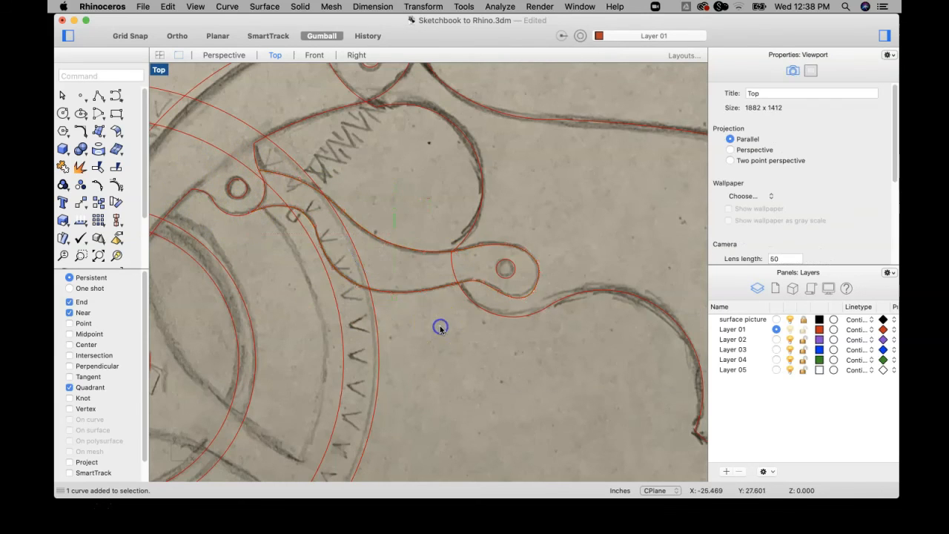
scroll(440, 330, "down", 5)
Start joining the arm's outline from its short edge above the spring, around the head, along the outer edge to the hub hook.
left_click(398, 255)
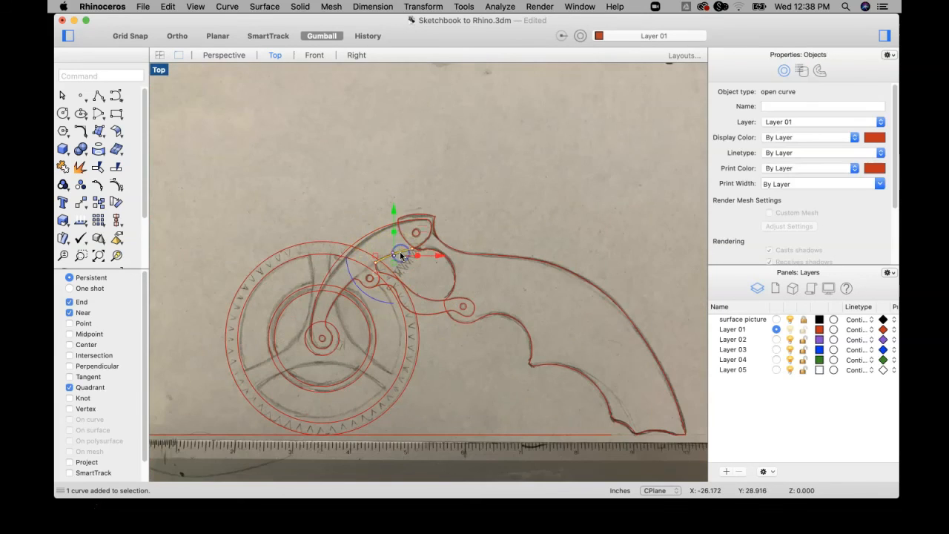
scroll(396, 254, "up", 3)
left_click(72, 158)
left_click(438, 226)
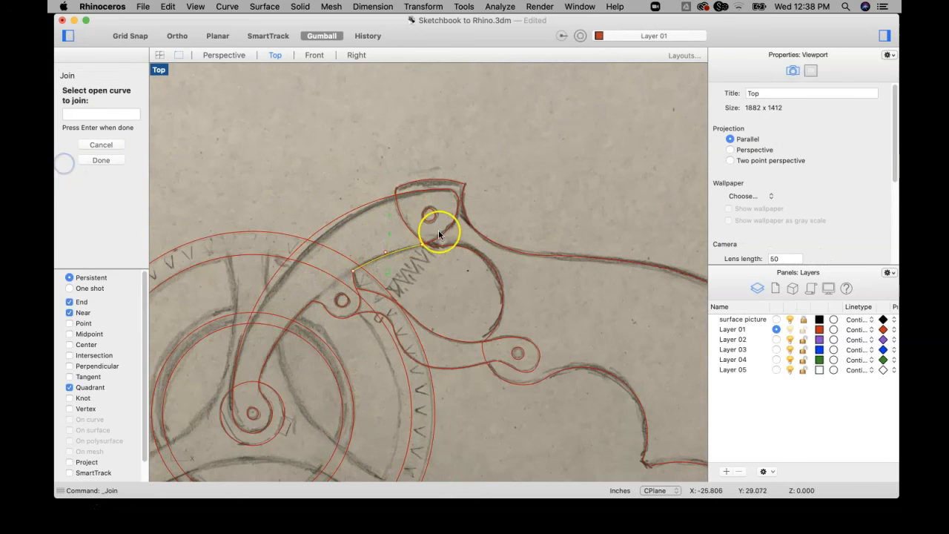
left_click(454, 207)
left_click(440, 191)
scroll(254, 250, "down", 5)
left_click(246, 264)
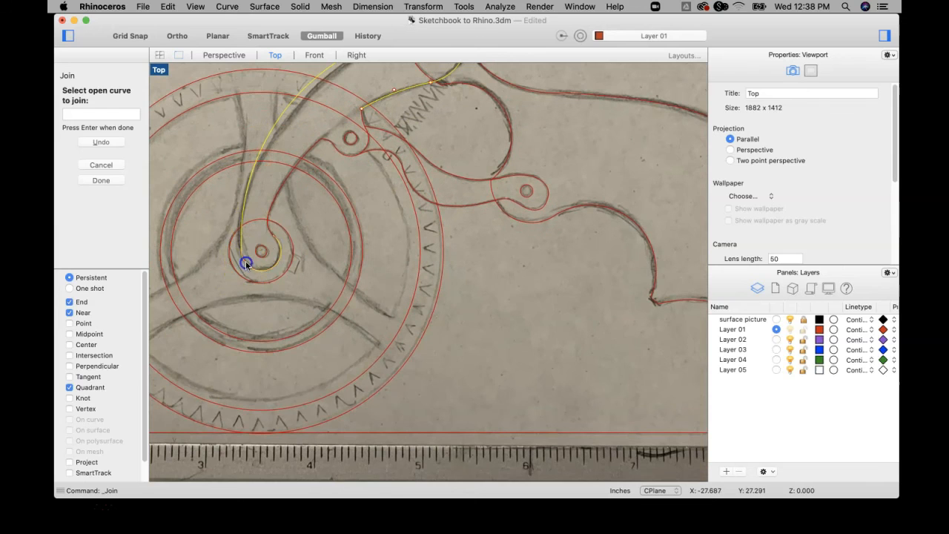
Decline bridging the gap at the hook's inner end, inspect that spot, and finish joining the arm curves already picked.
key("Return")
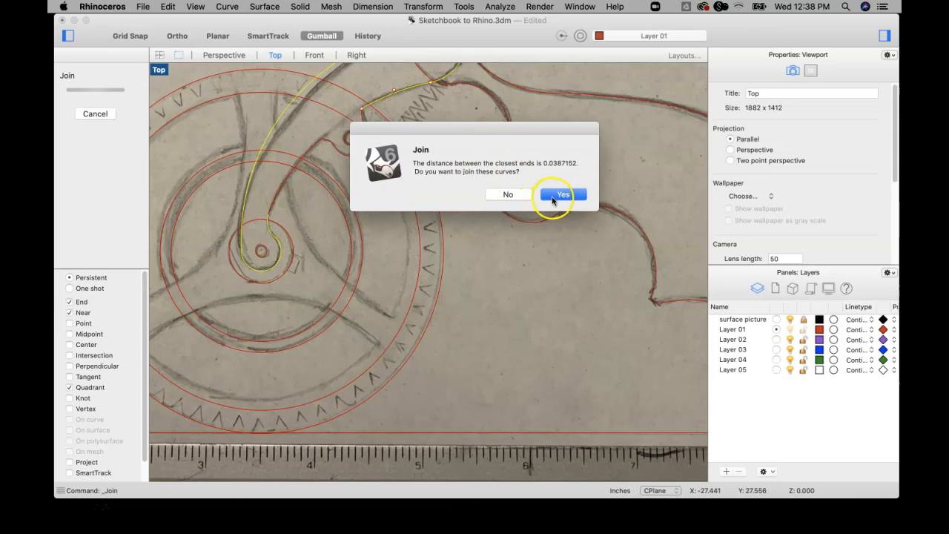
left_click(508, 194)
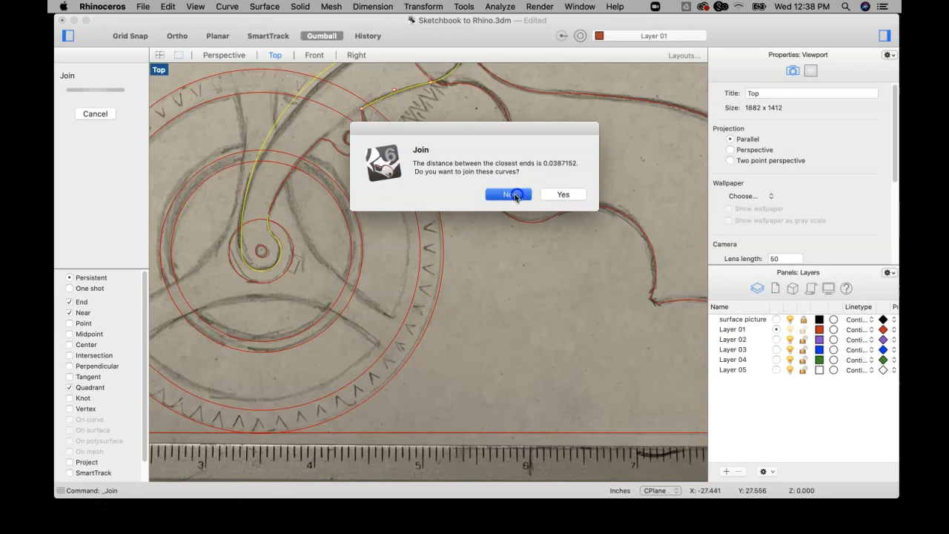
scroll(272, 238, "up", 6)
scroll(283, 224, "up", 4)
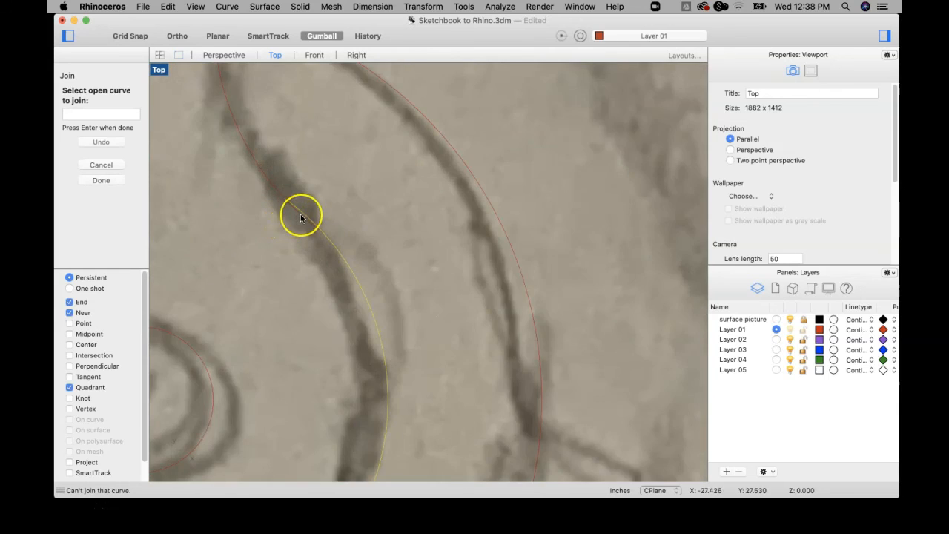
scroll(376, 232, "down", 6)
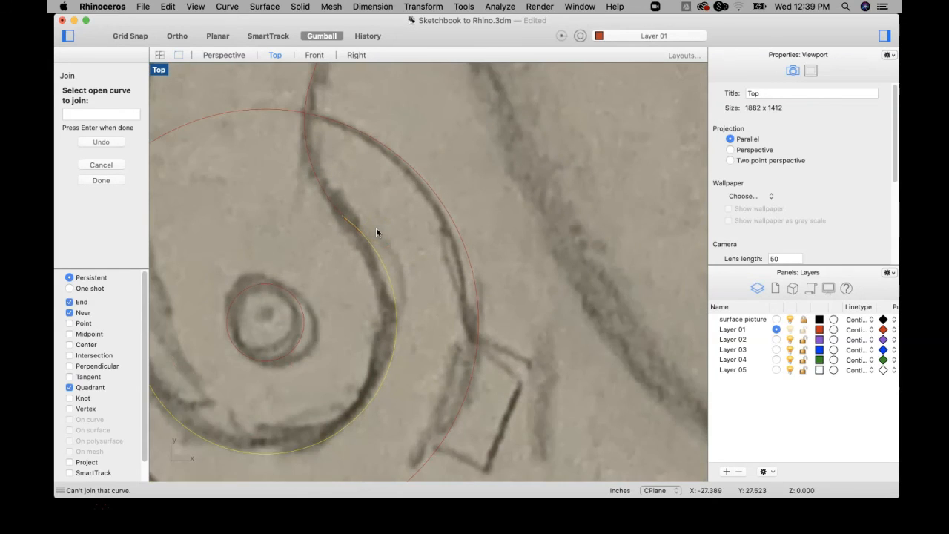
scroll(295, 261, "down", 4)
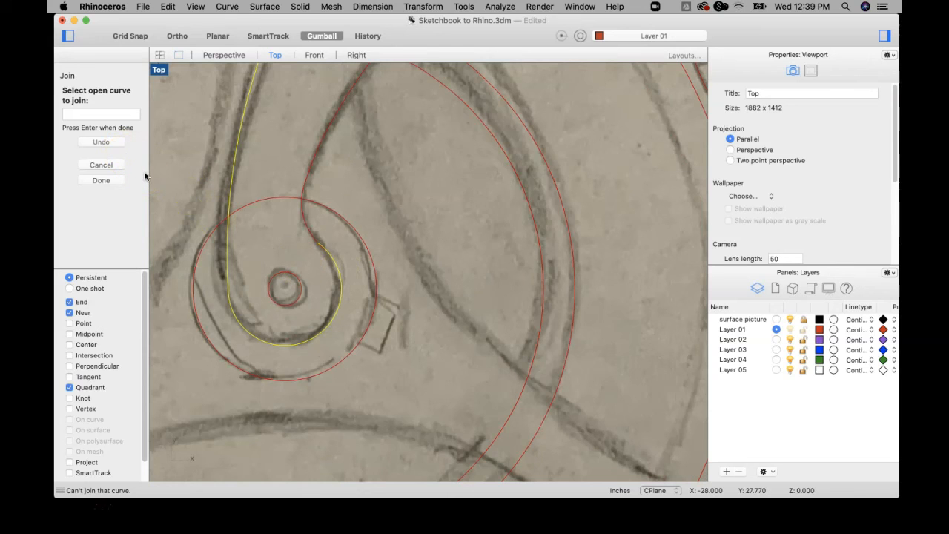
key("Return")
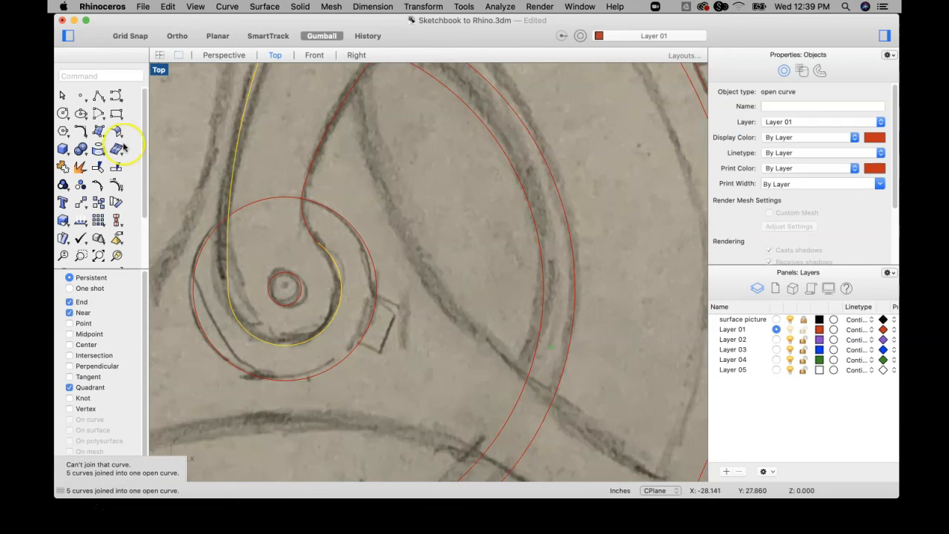
Trim off the overlapping piece where the arm's hook meets the inner curve beside the wheel hub.
left_click(329, 244)
scroll(328, 239, "up", 10)
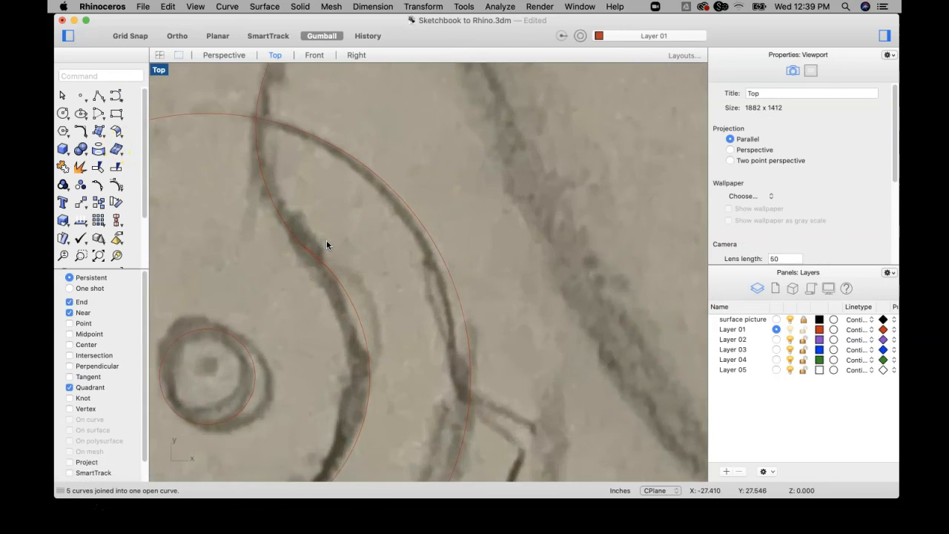
left_click_drag(256, 326, 244, 331)
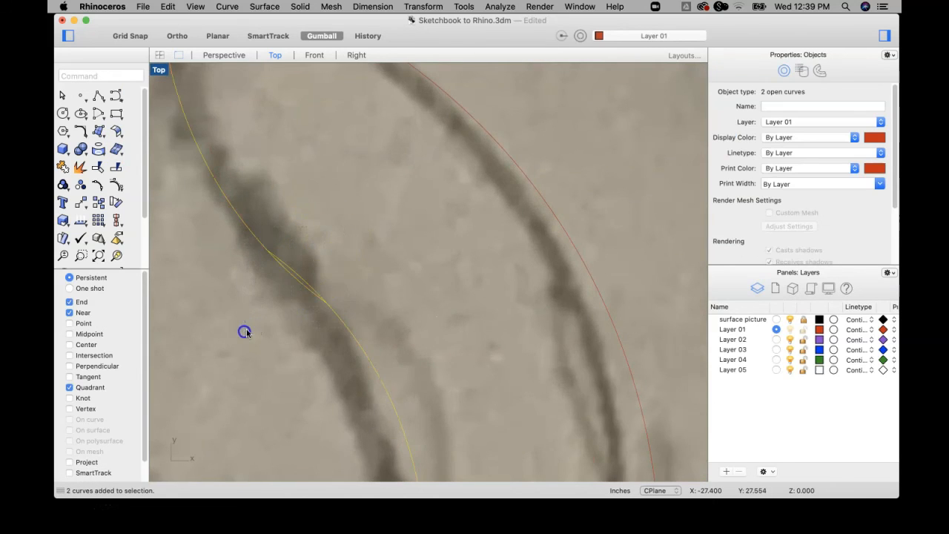
scroll(274, 312, "down", 5)
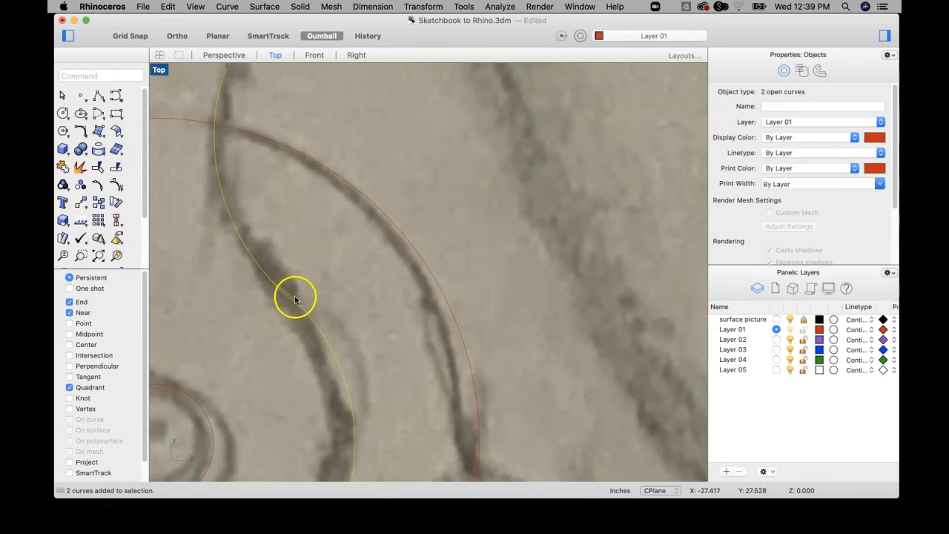
scroll(310, 319, "down", 3)
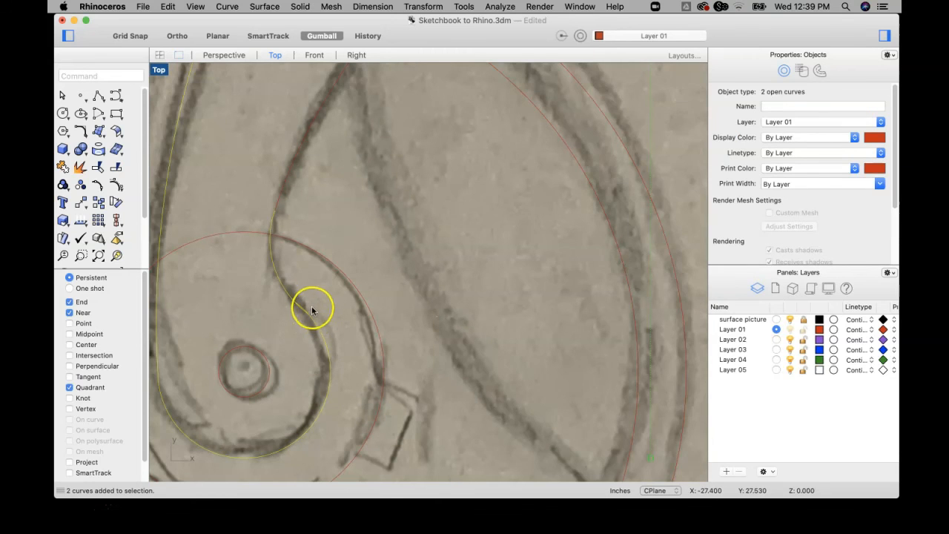
scroll(300, 308, "up", 4)
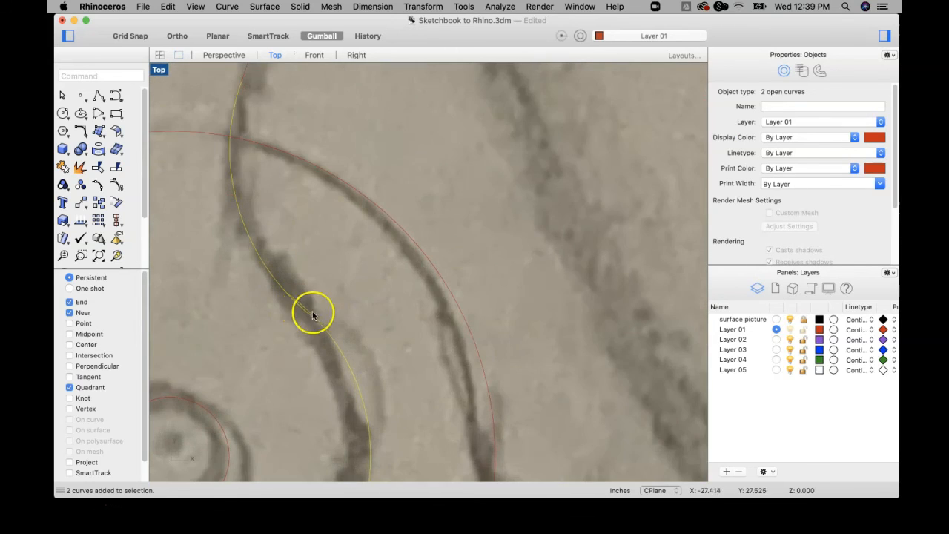
scroll(291, 298, "down", 2)
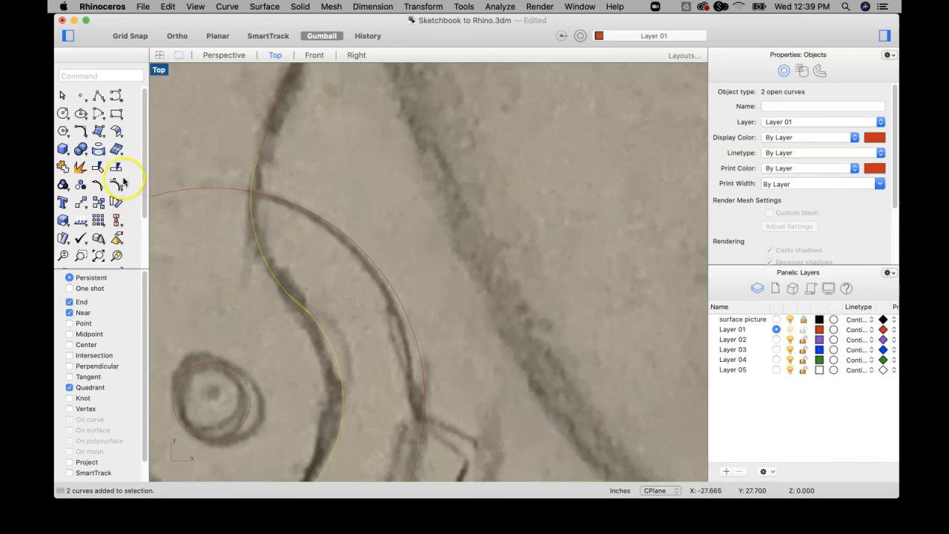
scroll(306, 297, "down", 3)
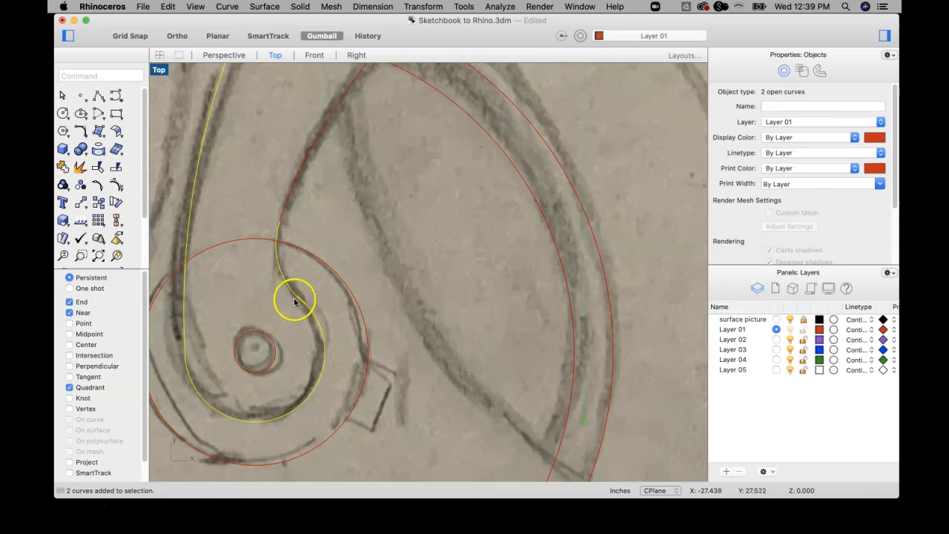
left_click(99, 167)
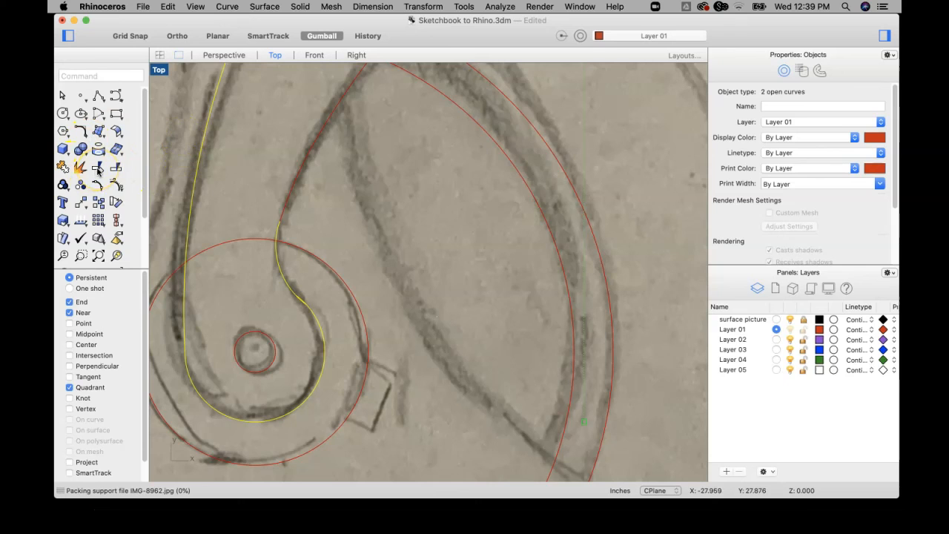
scroll(282, 339, "up", 8)
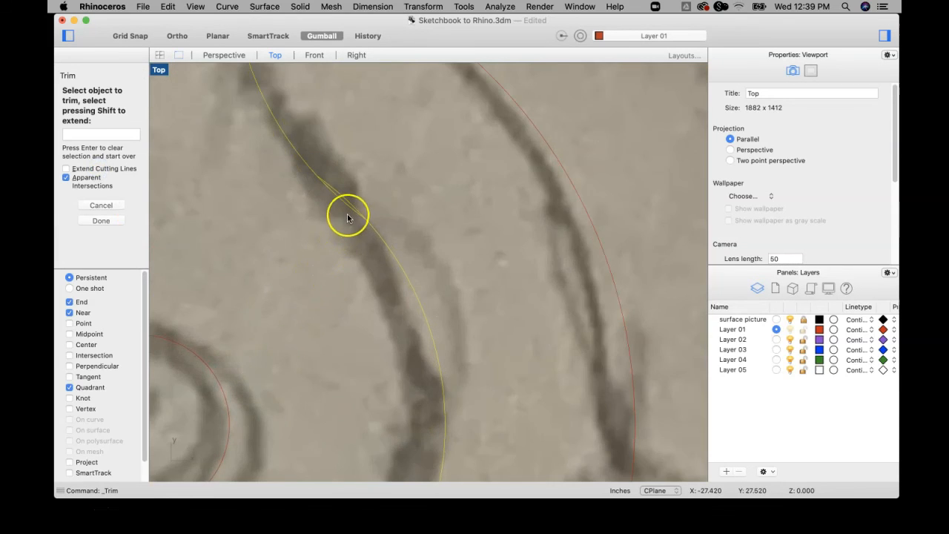
left_click(347, 198)
scroll(346, 196, "down", 5)
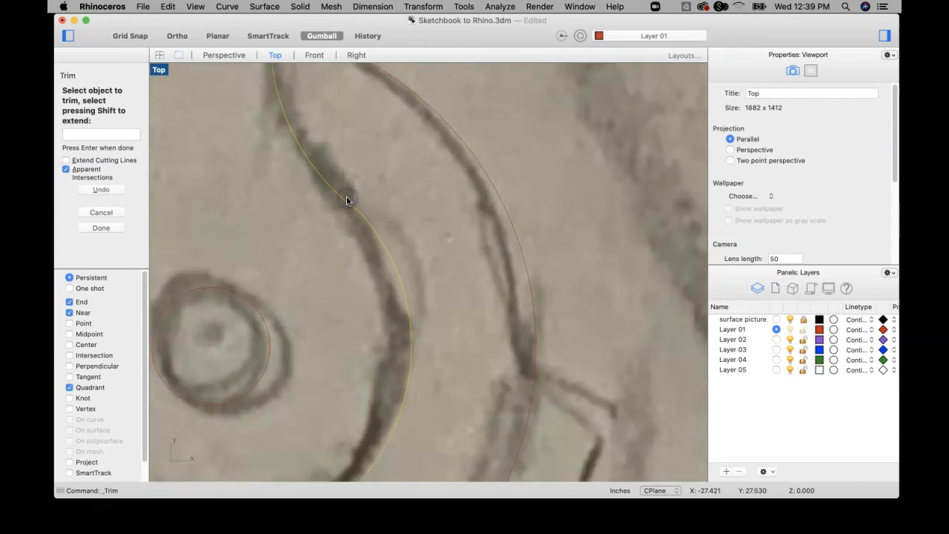
key("Return")
scroll(319, 233, "down", 10)
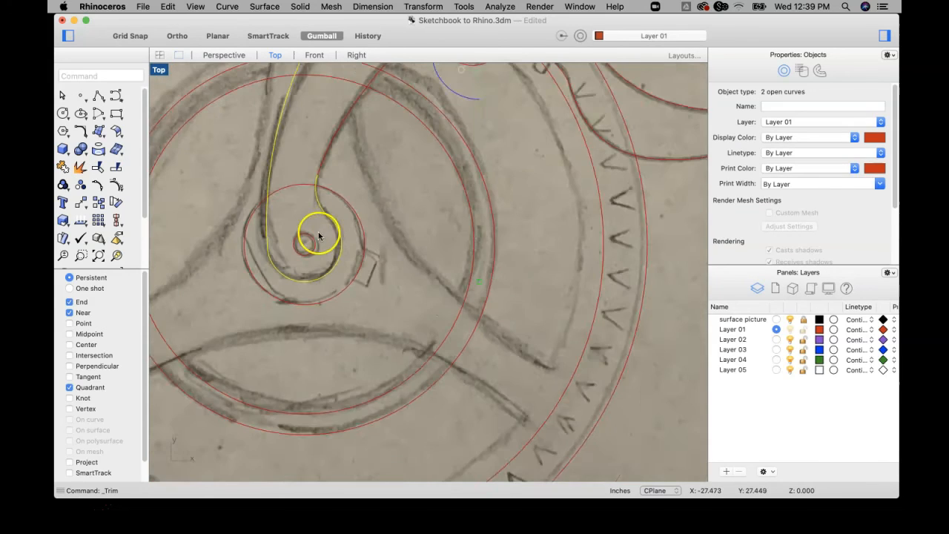
left_click(352, 209)
Try to join the arm's curves from the hub hook, past the pivot hole, to the short edge beside the spring.
left_click(63, 166)
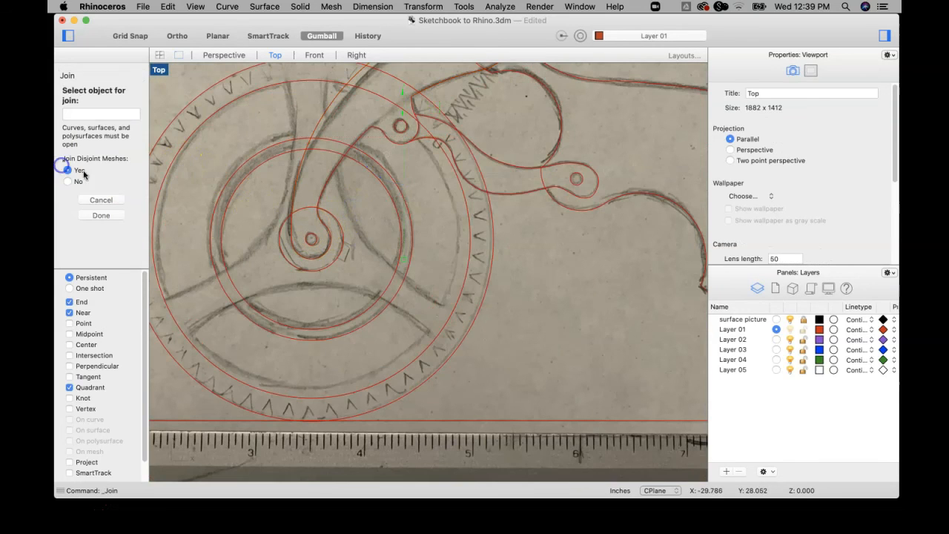
left_click(327, 252)
left_click(327, 228)
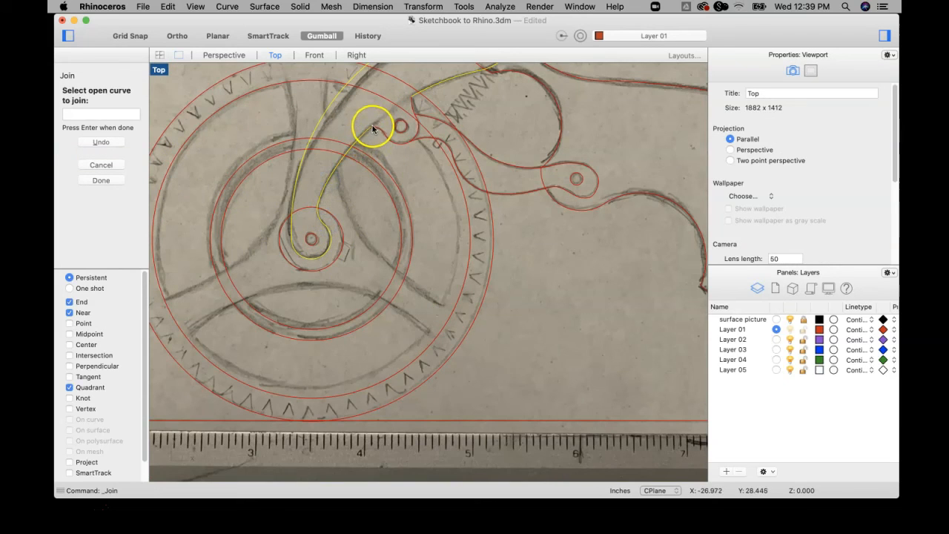
left_click(413, 106)
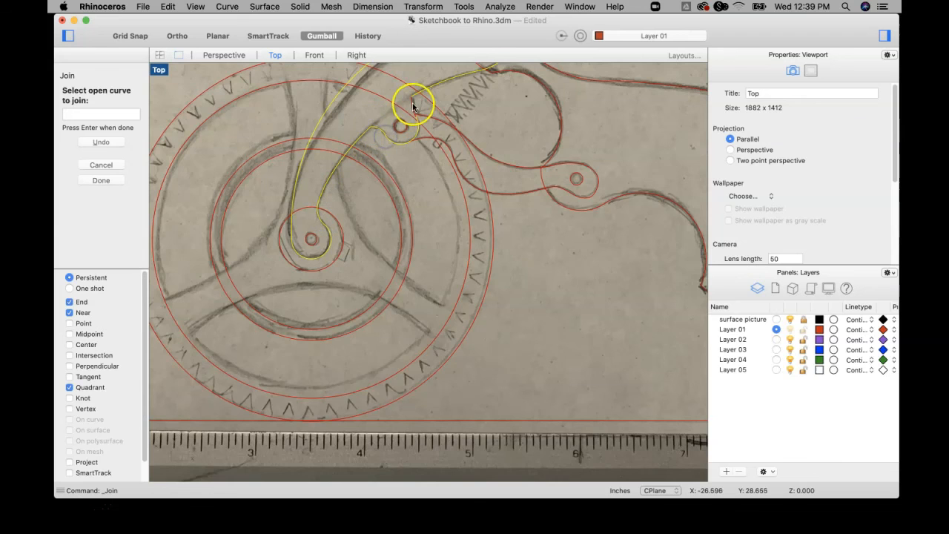
scroll(413, 108, "up", 3)
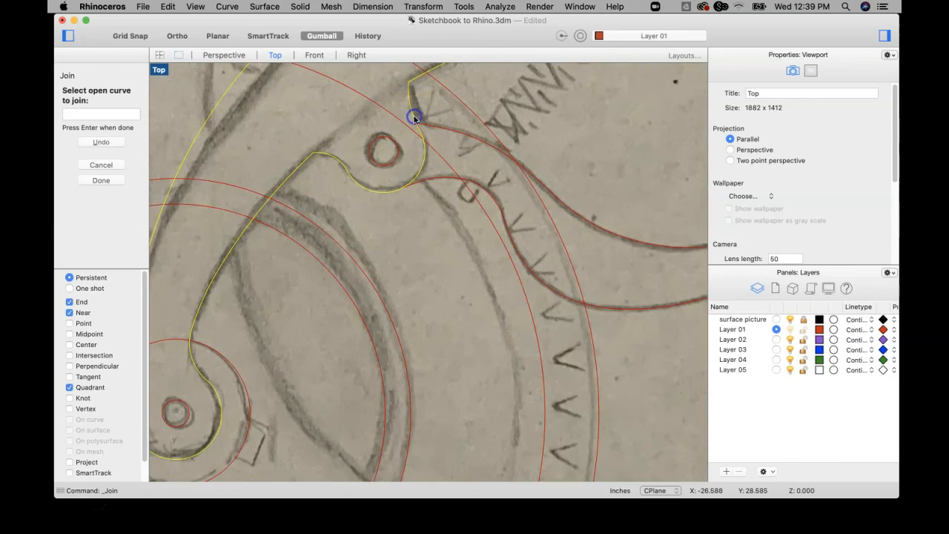
scroll(414, 118, "down", 6)
left_click(280, 153)
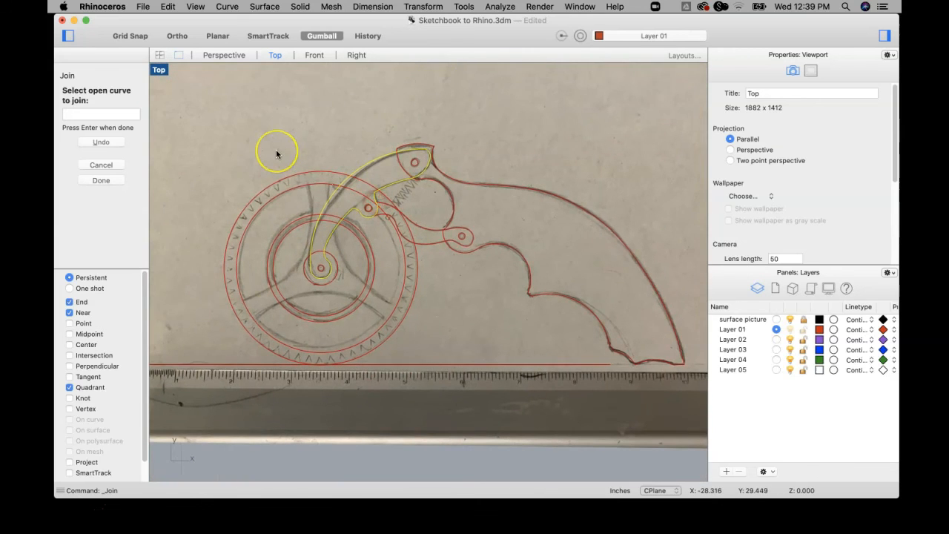
left_click(356, 187)
Examine where the arm's short edge meets the rounded edge beside the pivot hole, and end the join.
scroll(360, 189, "up", 5)
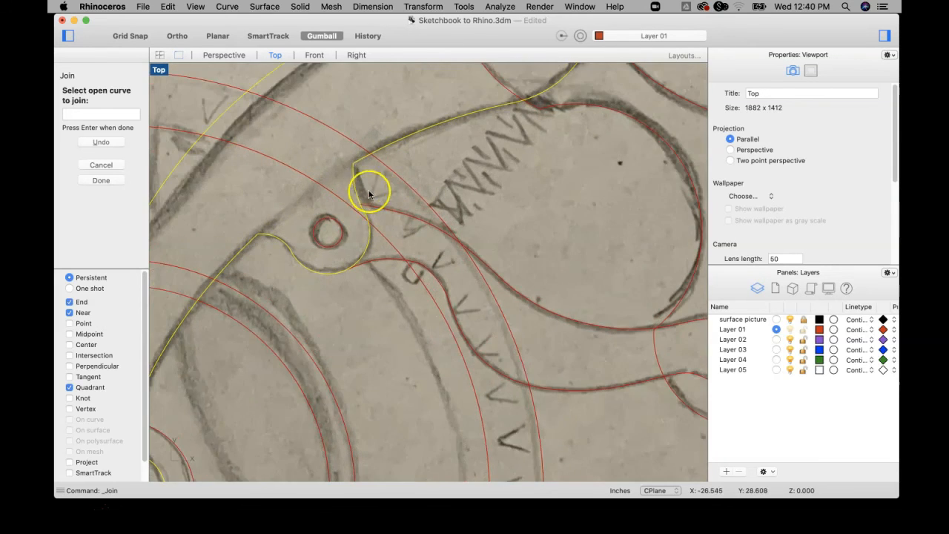
scroll(358, 181, "up", 2)
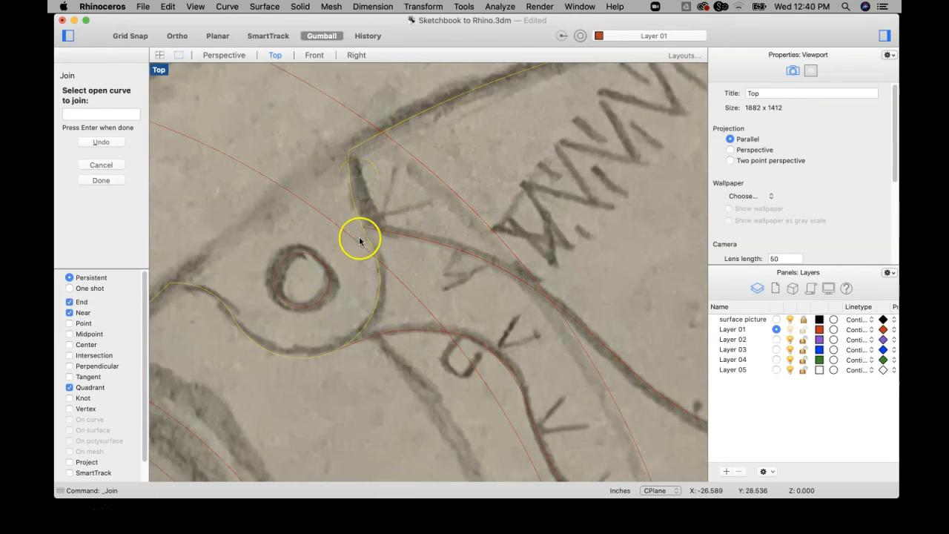
scroll(359, 241, "up", 4)
scroll(380, 247, "up", 2)
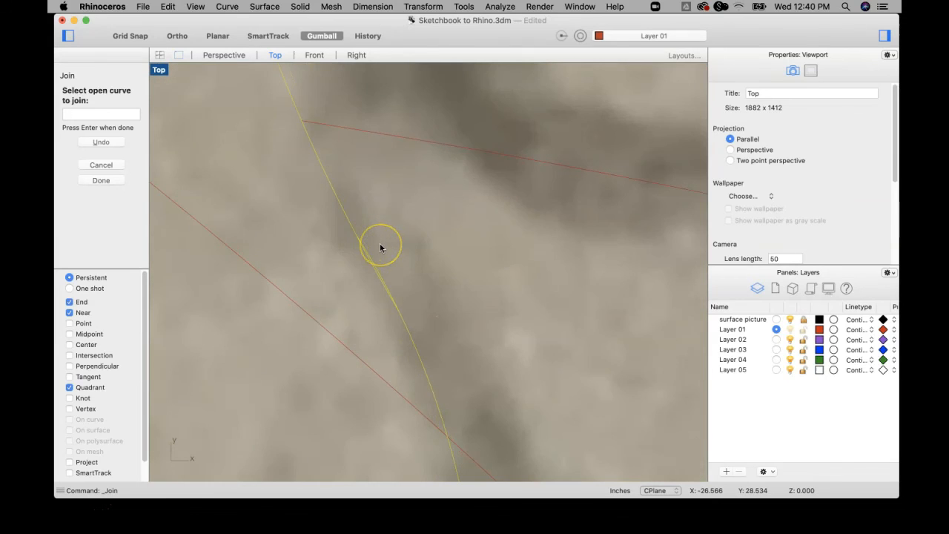
left_click(379, 247)
scroll(377, 250, "up", 2)
scroll(377, 251, "down", 5)
scroll(381, 254, "down", 3)
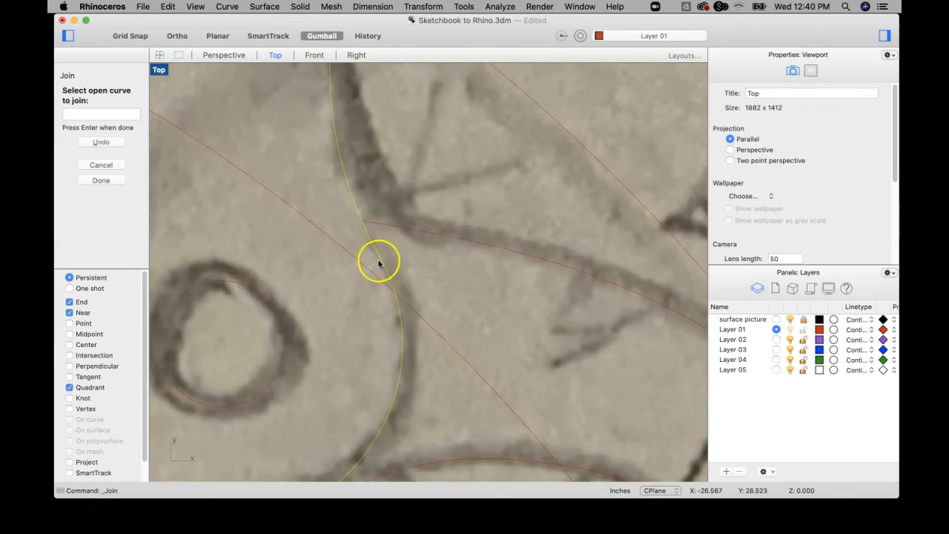
scroll(375, 250, "up", 3)
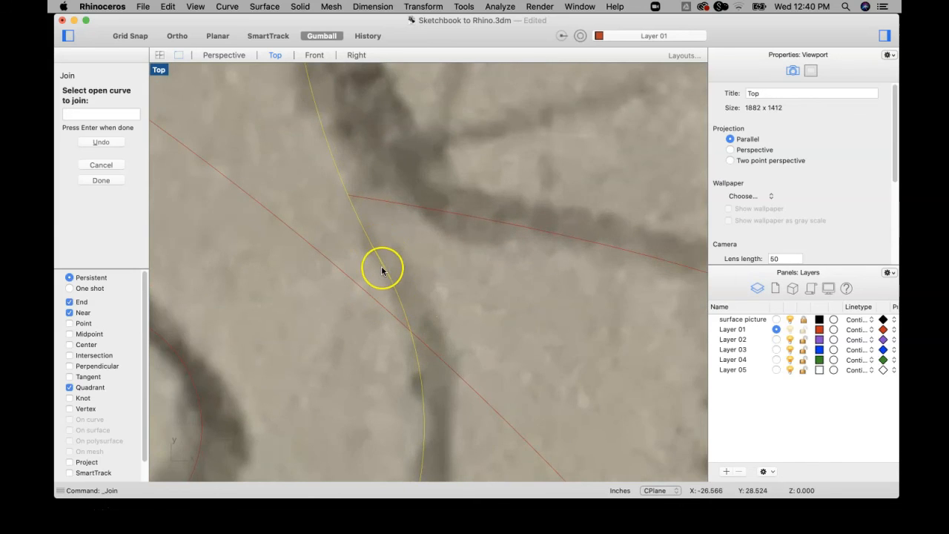
scroll(384, 268, "down", 5)
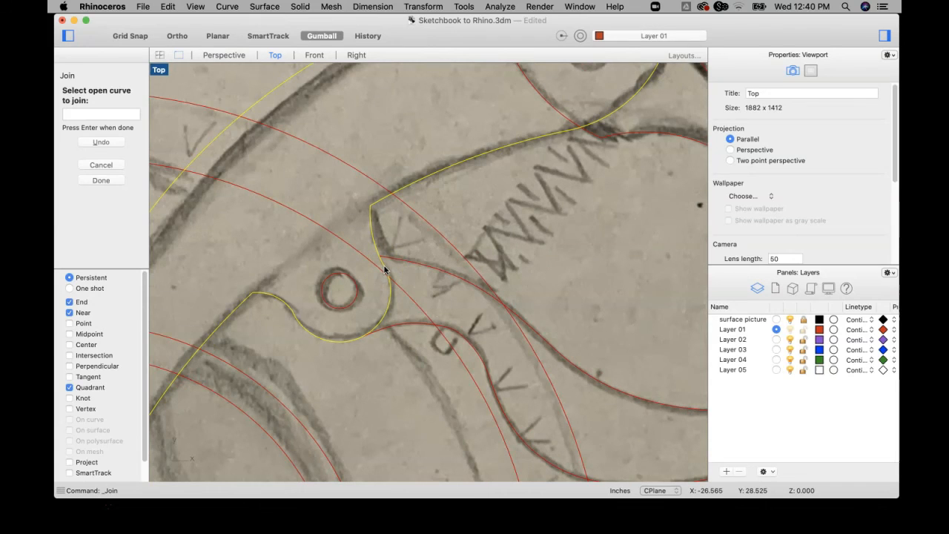
key("Return")
Try to join the rounded edge around the pivot hole to the short edge above it, declining to bridge the gap.
scroll(383, 267, "up", 4)
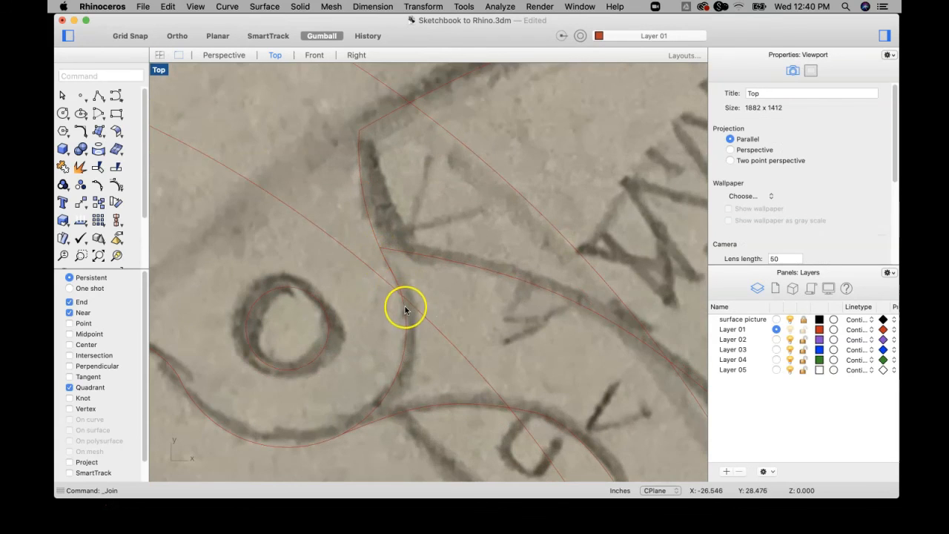
left_click(407, 324)
scroll(397, 275, "up", 5)
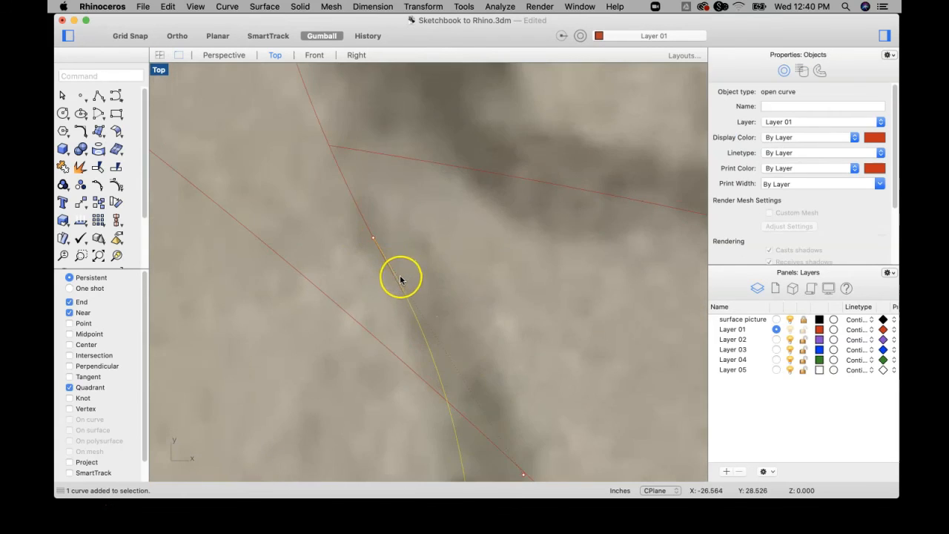
left_click(62, 168)
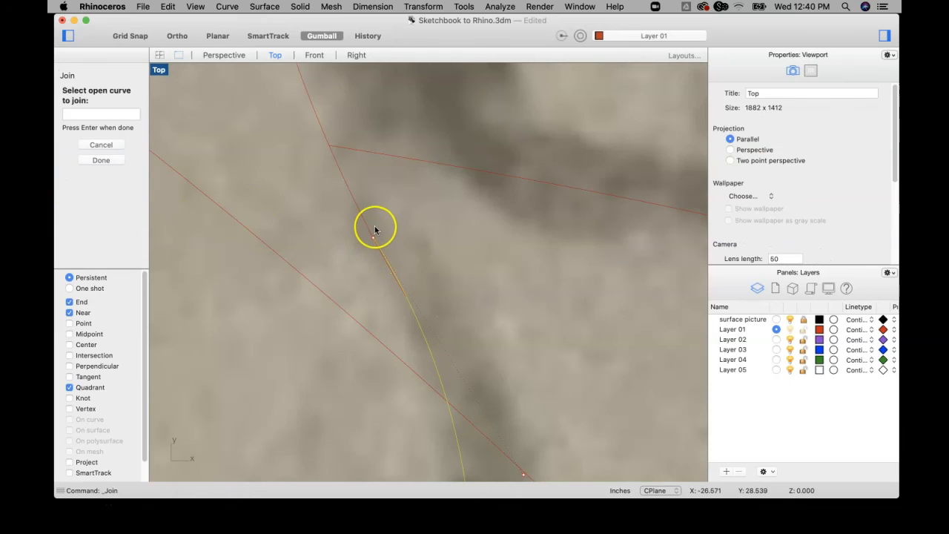
left_click(370, 226)
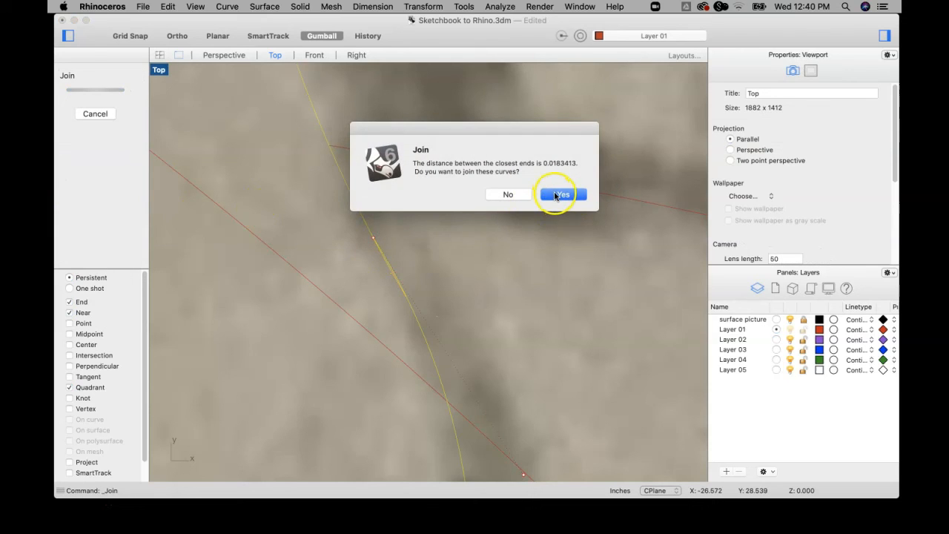
left_click(505, 203)
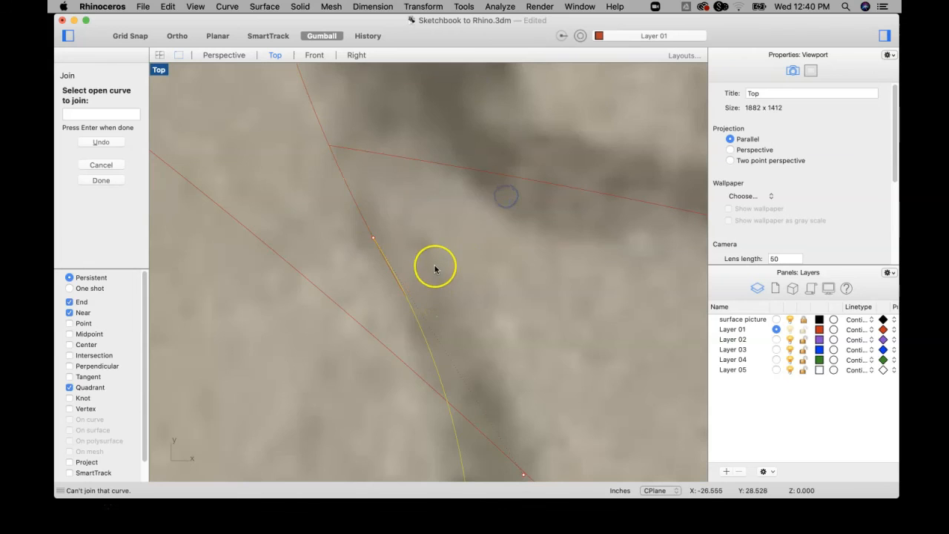
key("Return")
left_click(437, 235)
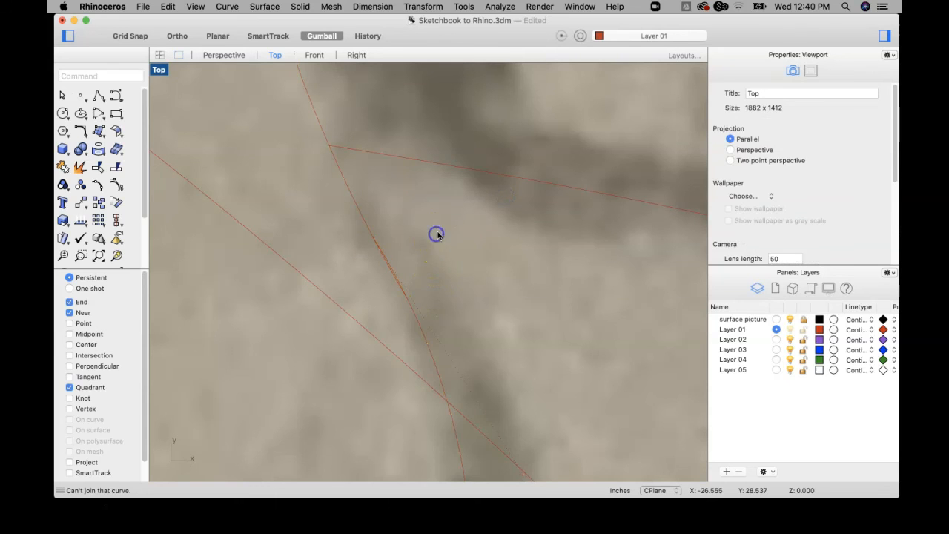
Trim off the overlap between the arm's short edge and the rounded edge around the pivot hole, and clear the selection.
left_click_drag(372, 303, 370, 303)
left_click(98, 167)
scroll(403, 270, "up", 4)
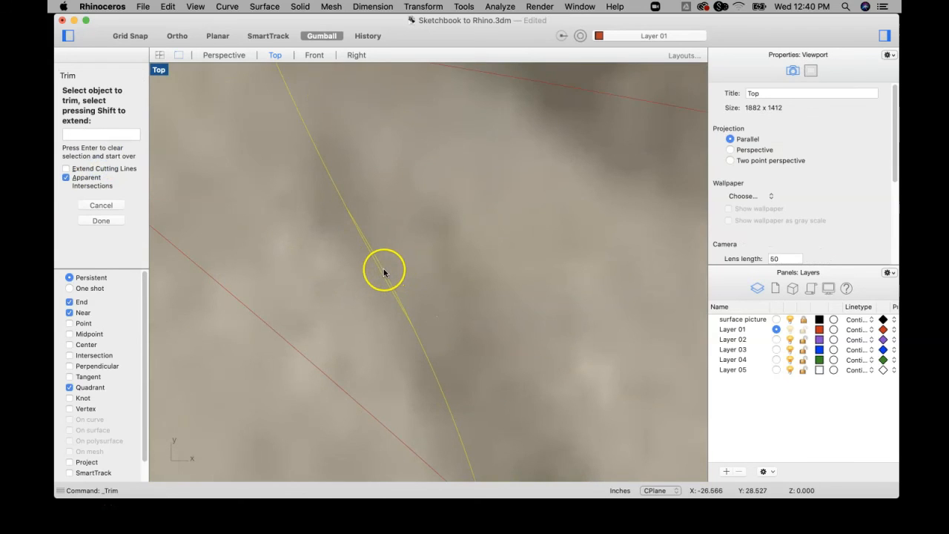
left_click(384, 271)
scroll(385, 271, "down", 5)
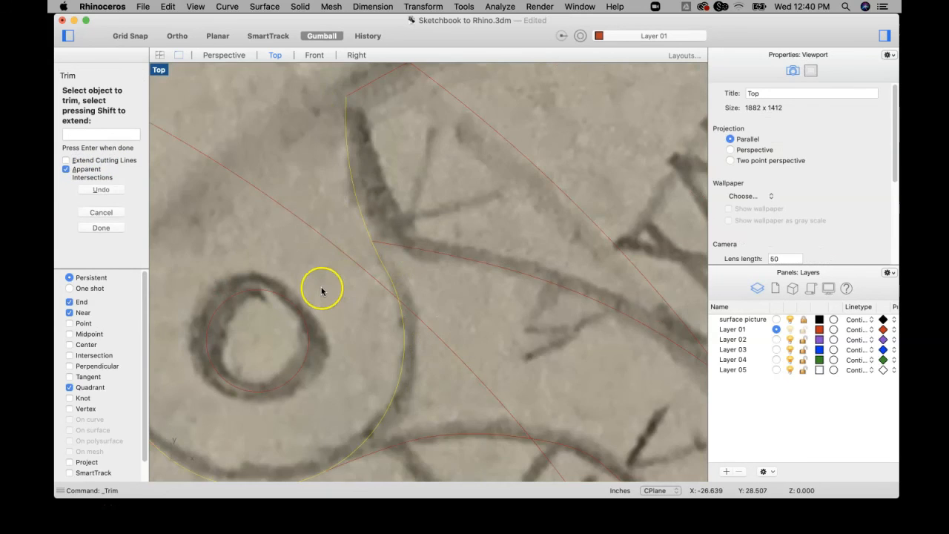
key("Return")
scroll(401, 288, "down", 4)
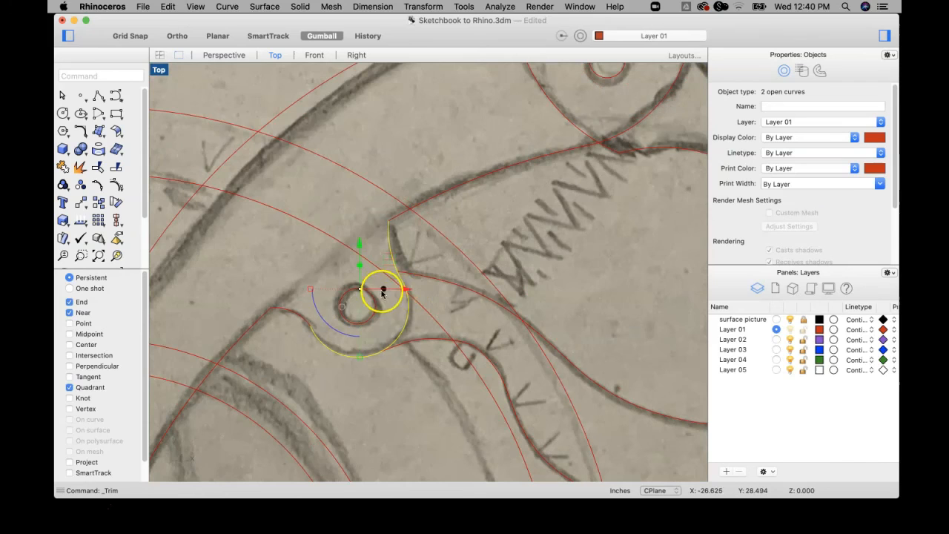
left_click(440, 291)
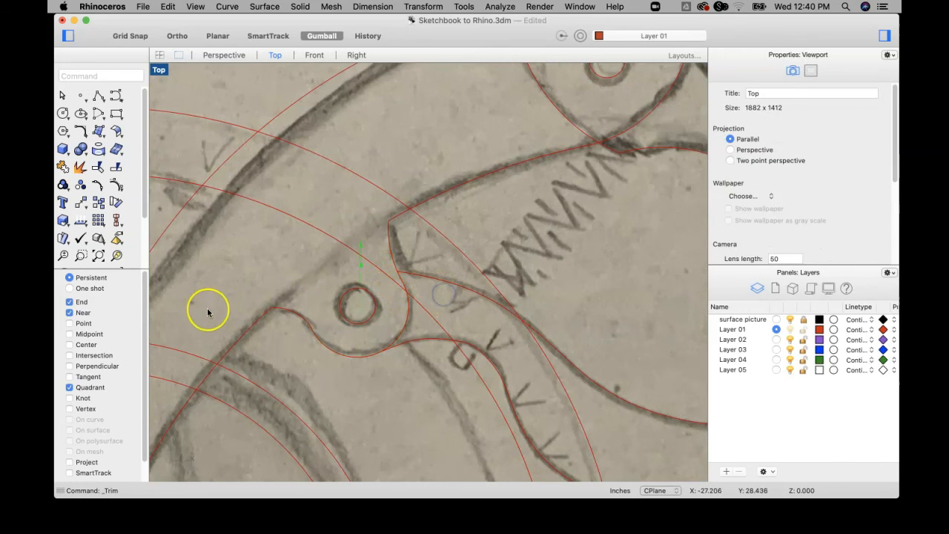
Start joining the arm's outline from the inner edge and the rounded pivot edge, continuing around the hub hook and outer edge.
left_click(62, 167)
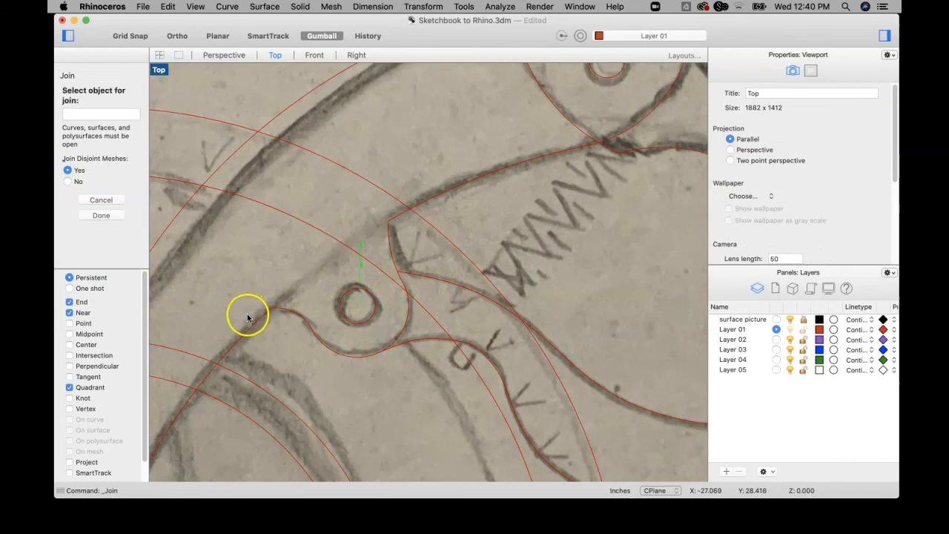
left_click(255, 318)
left_click(279, 311)
left_click(318, 336)
scroll(366, 331, "down", 7)
scroll(363, 332, "down", 4)
right_click_drag(302, 384, 296, 294)
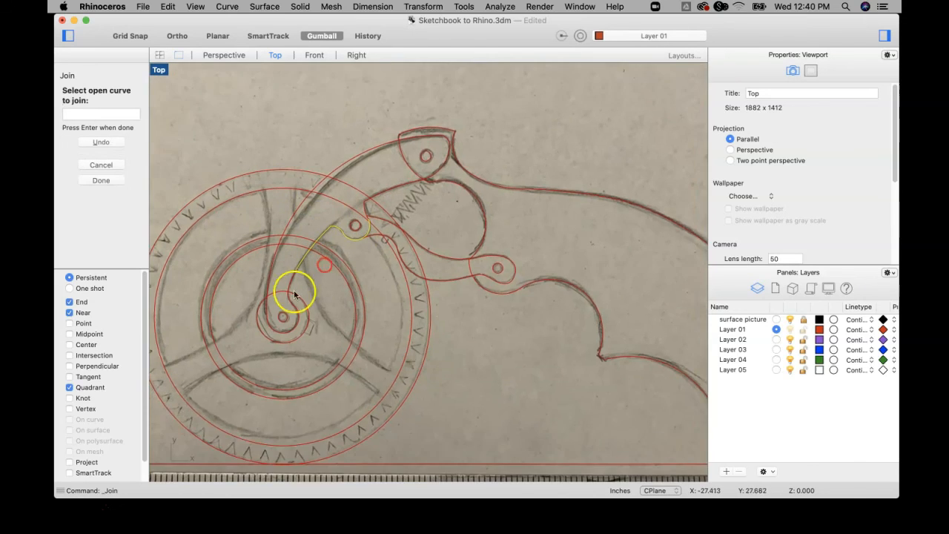
scroll(295, 294, "up", 8)
left_click(297, 254)
left_click(280, 285)
Close the arm's outline by adding the short edge between the pivot hole and the spring to the join.
scroll(306, 334, "down", 5)
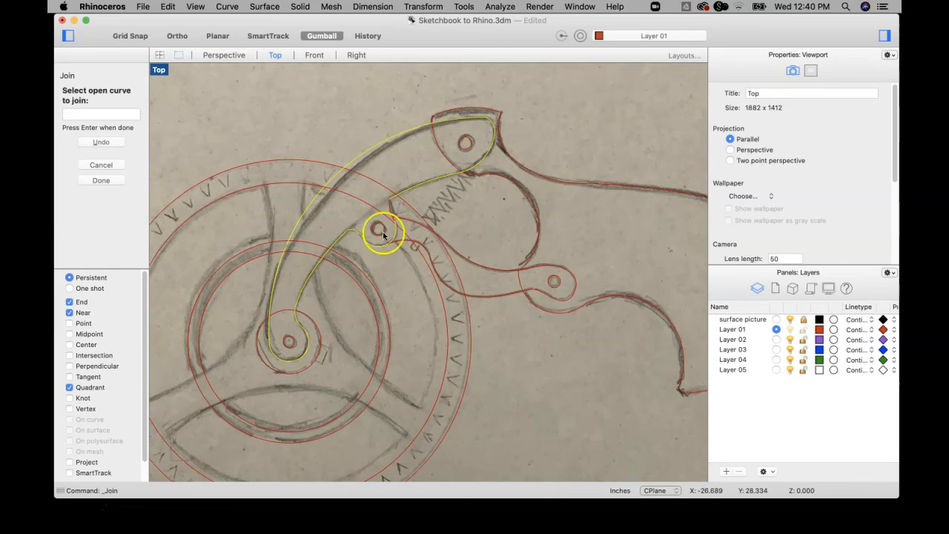
scroll(393, 220, "up", 8)
scroll(397, 223, "up", 2)
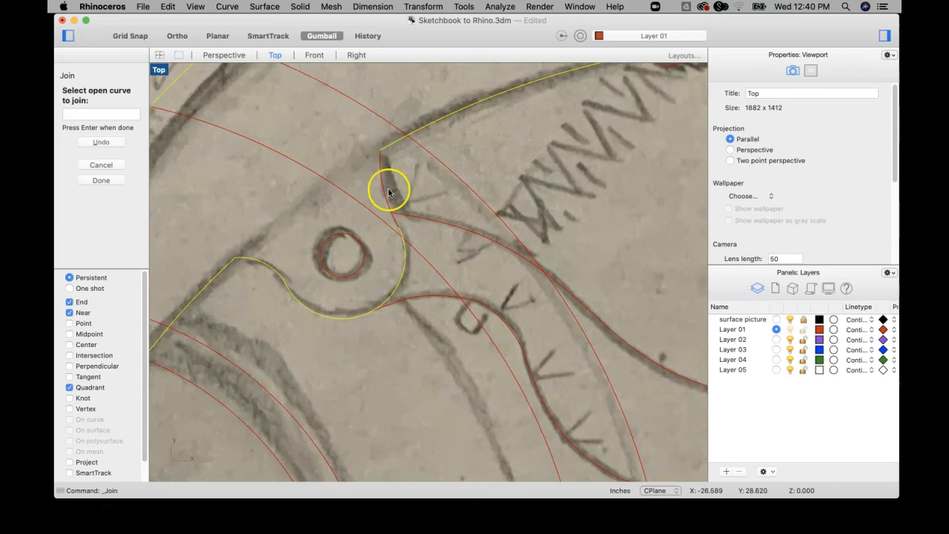
scroll(386, 190, "down", 4)
scroll(401, 193, "up", 3)
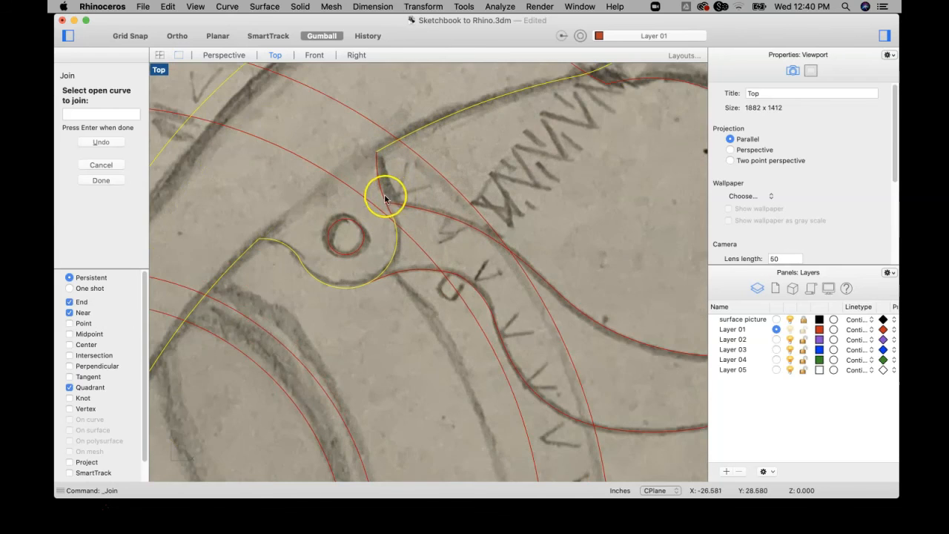
left_click(378, 163)
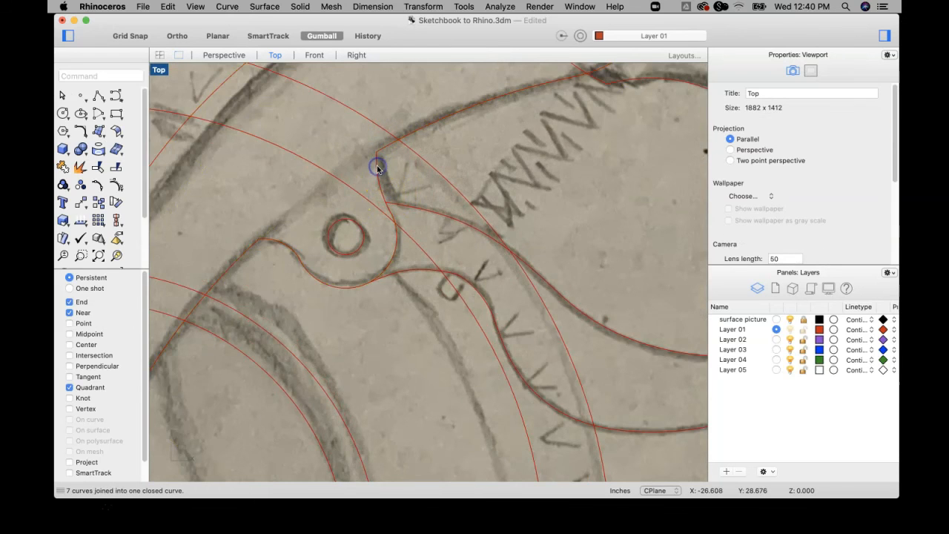
Select the joined arm outline to check that it is one closed curve, and deselect it.
scroll(378, 168, "down", 3)
scroll(378, 169, "down", 3)
left_click(400, 153)
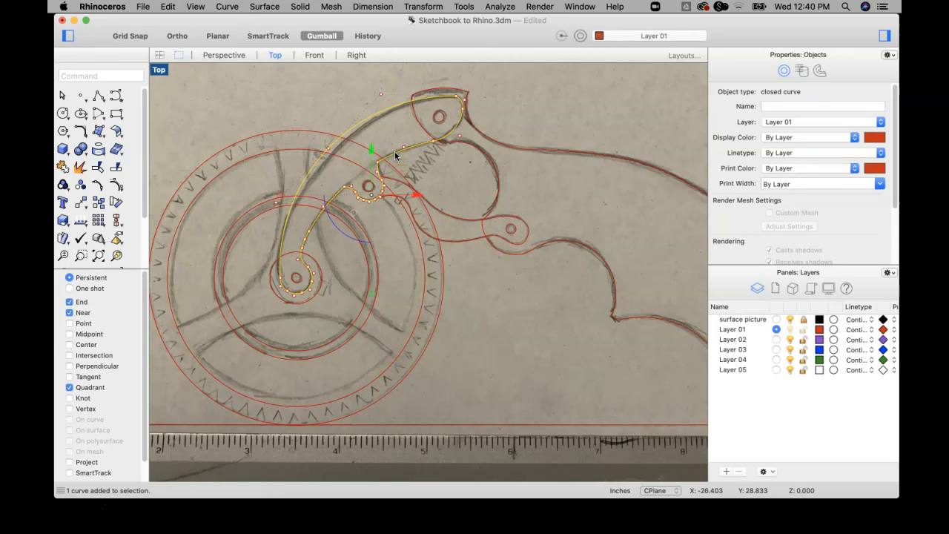
scroll(396, 166, "down", 3)
right_click_drag(424, 174, 407, 235)
scroll(416, 244, "up", 3)
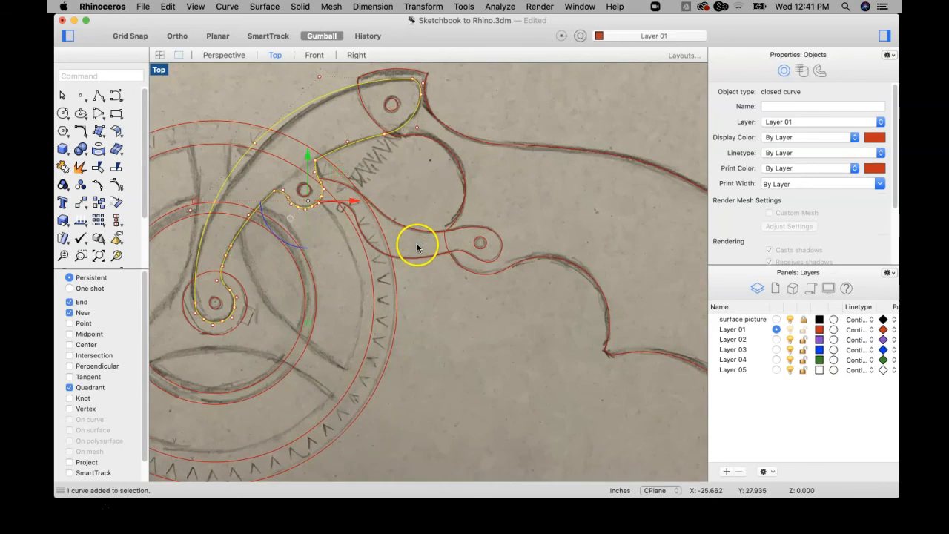
scroll(439, 173, "down", 2)
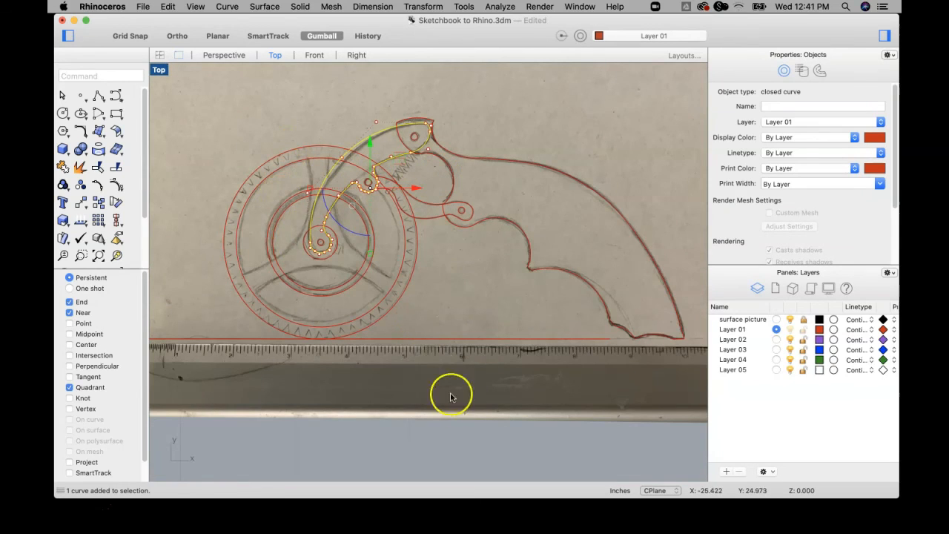
left_click(487, 435)
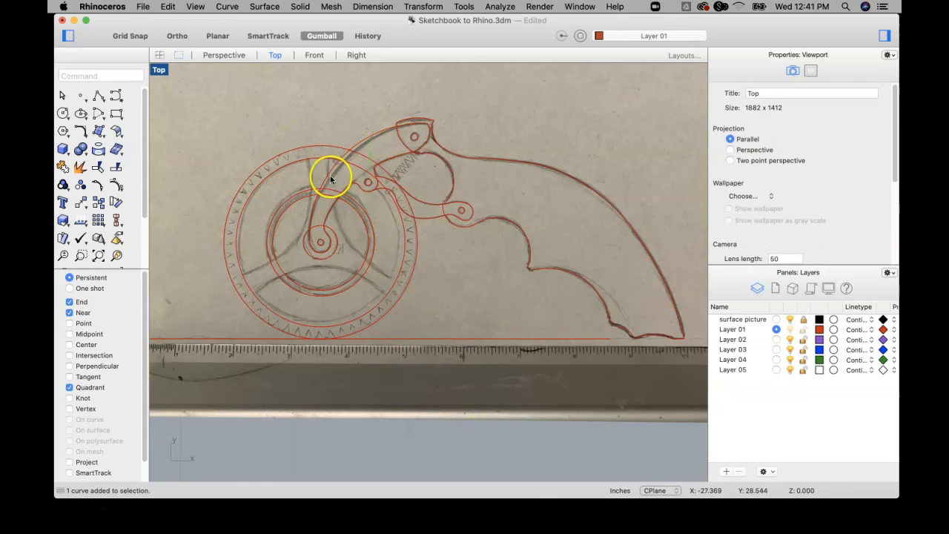
Check the arm's outline and its hub, middle pivot and head hole circles by selecting them one after another.
left_click(329, 175)
left_click(321, 241)
scroll(322, 241, "up", 5)
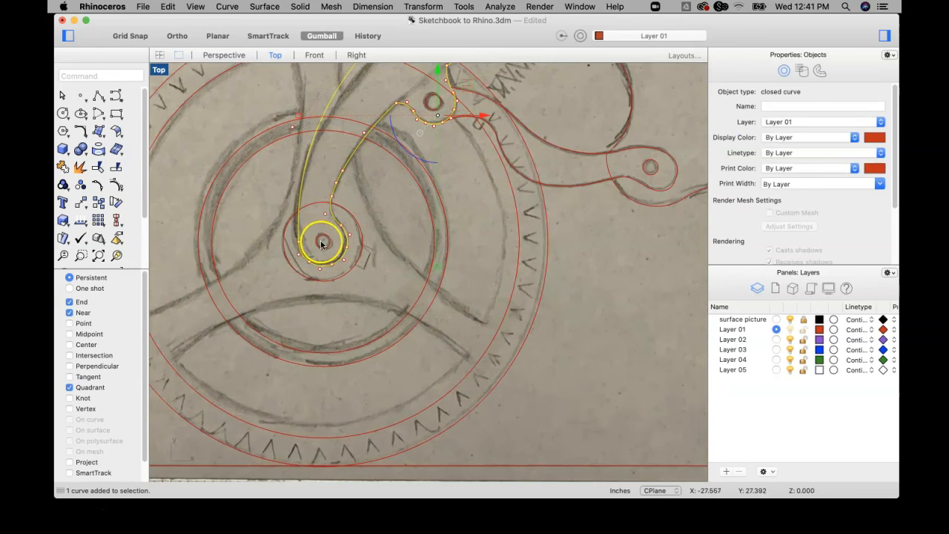
left_click(323, 239)
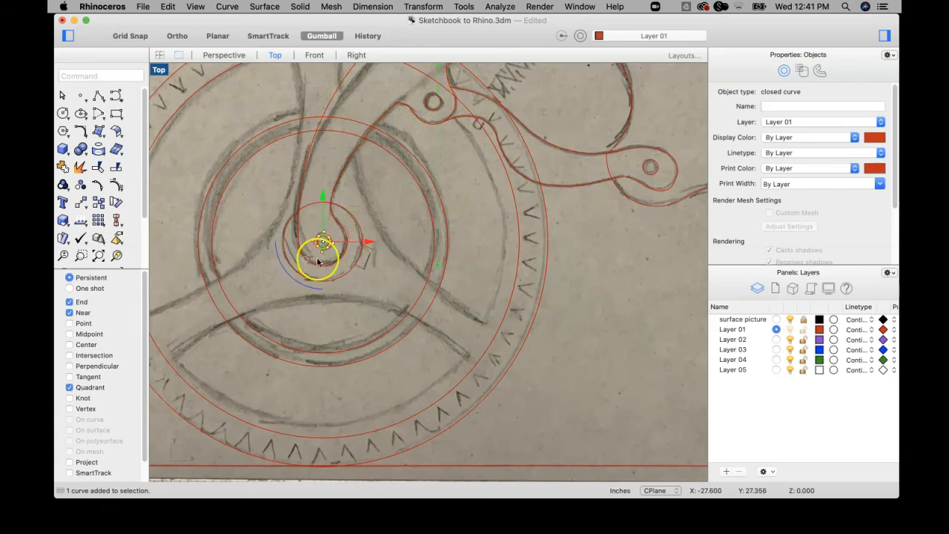
scroll(339, 201, "down", 4)
left_click(392, 150)
left_click(448, 91)
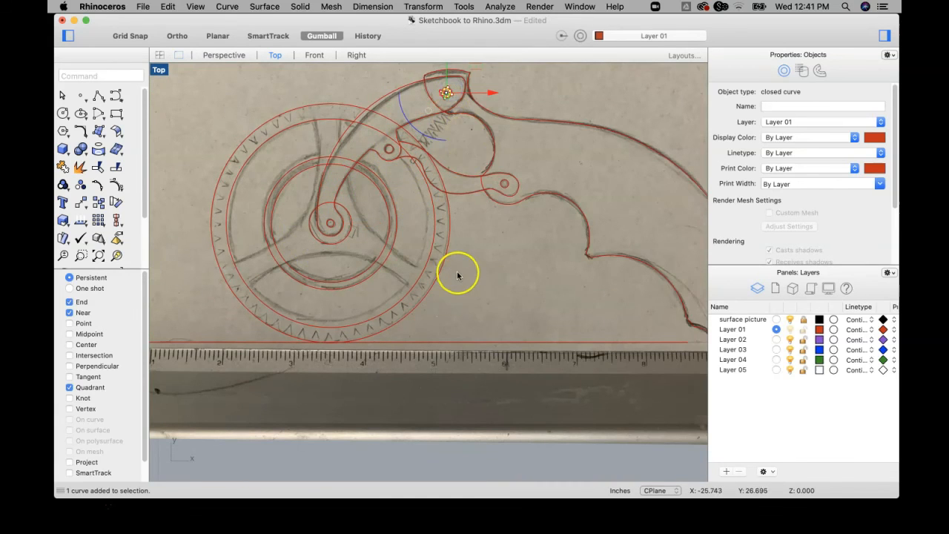
scroll(449, 305, "down", 5)
left_click(455, 388)
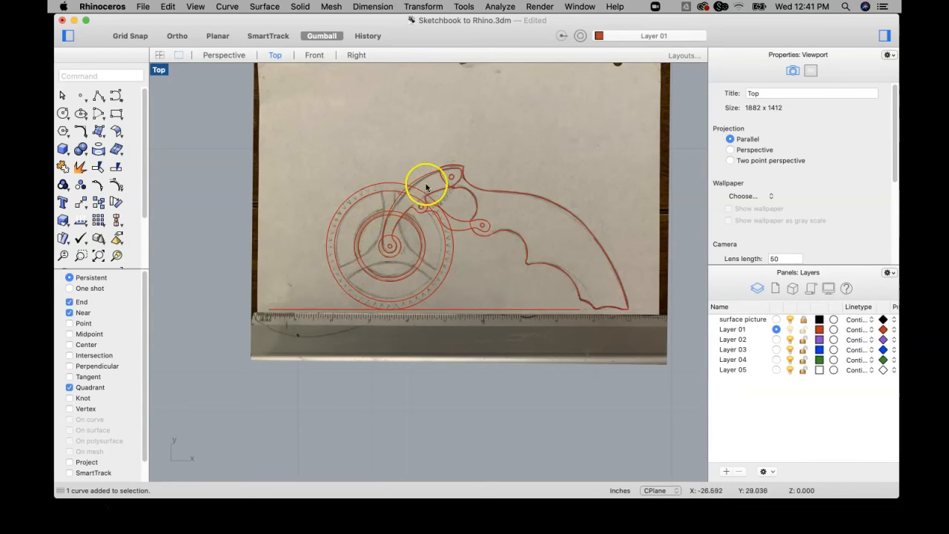
scroll(421, 207, "up", 3)
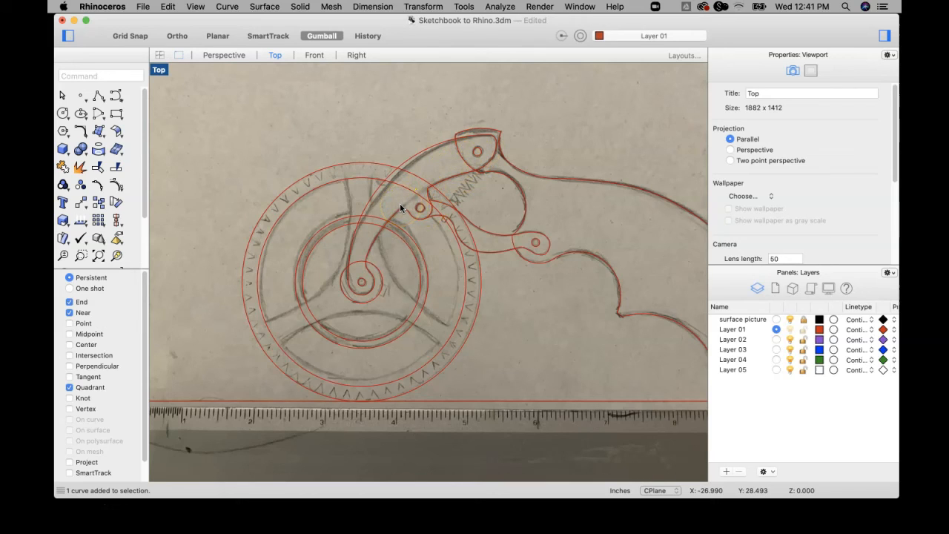
left_click(63, 187)
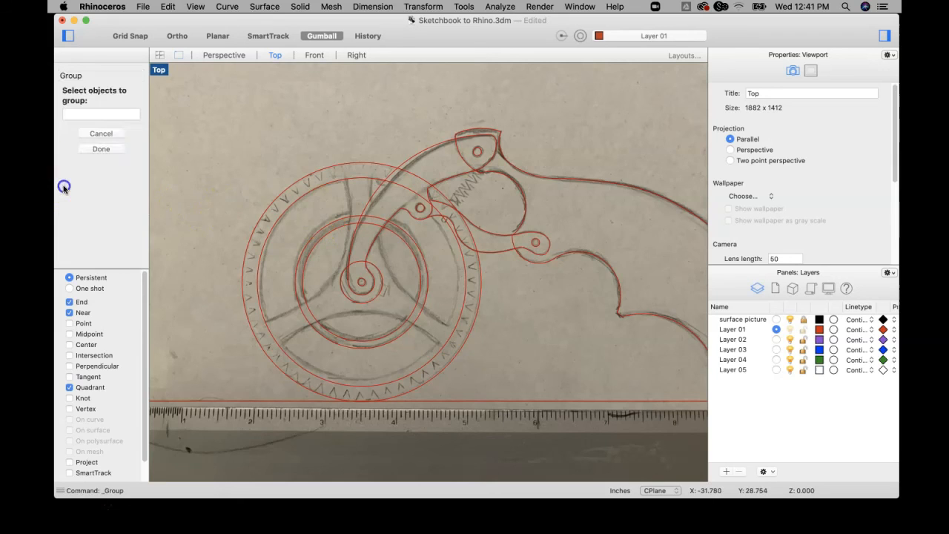
left_click(102, 154)
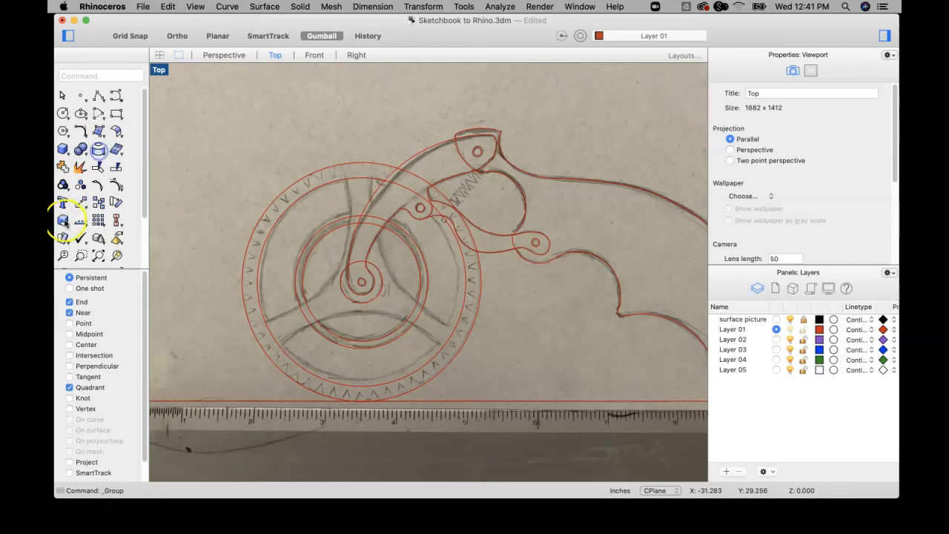
left_click(63, 185)
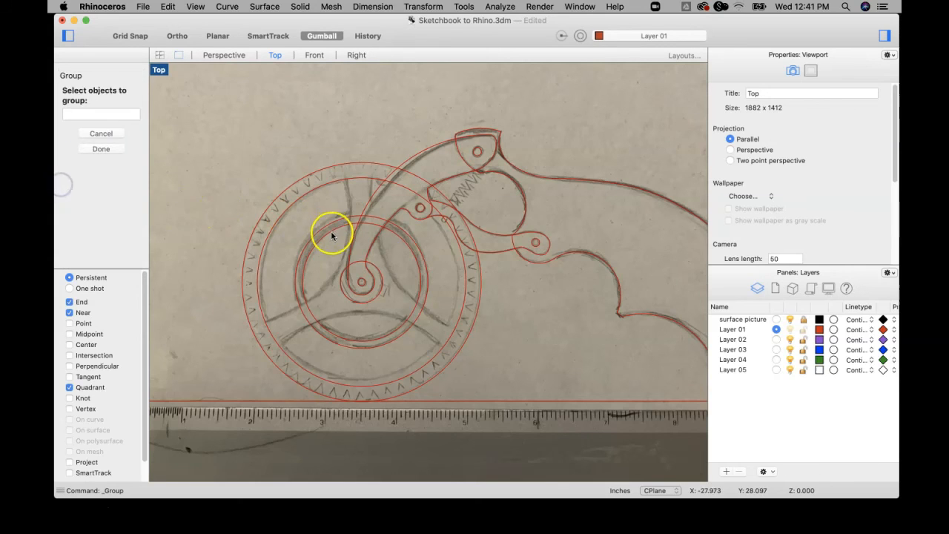
key("Escape")
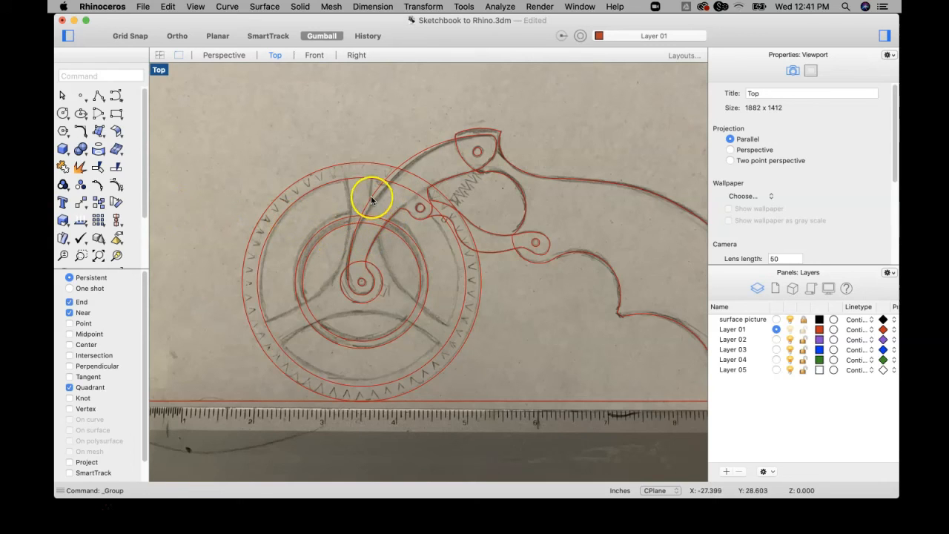
Try moving the arm's outline on its own without its hole circles, undo the move and clear the selection.
left_click_drag(374, 198, 313, 155)
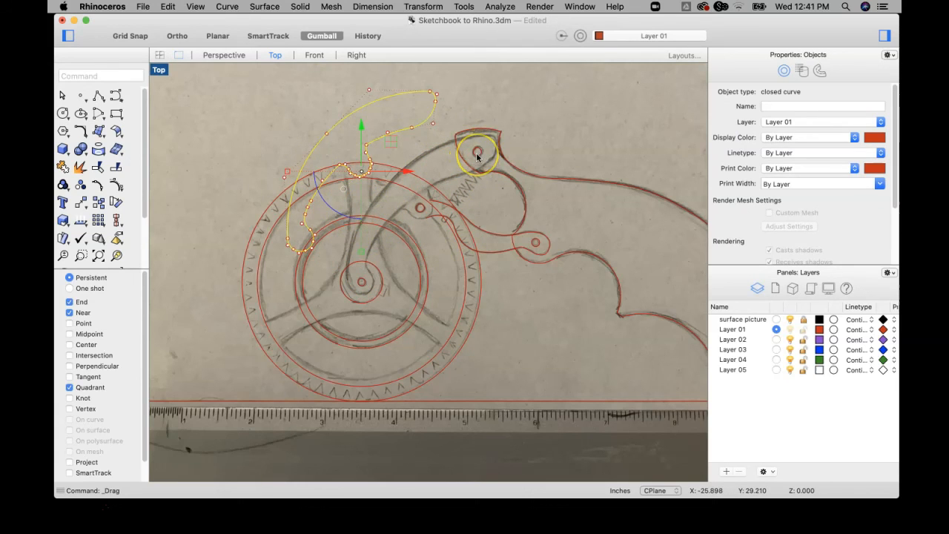
key("super+z")
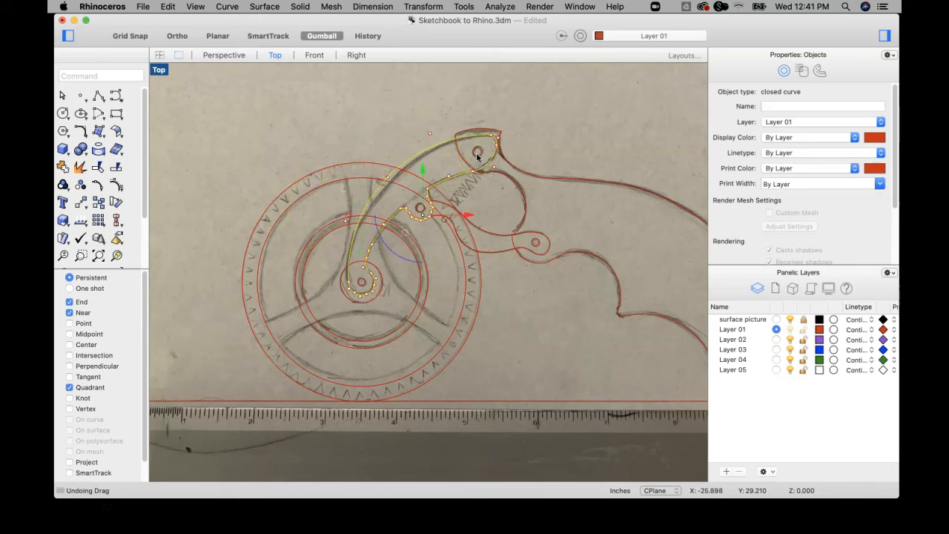
left_click(377, 144)
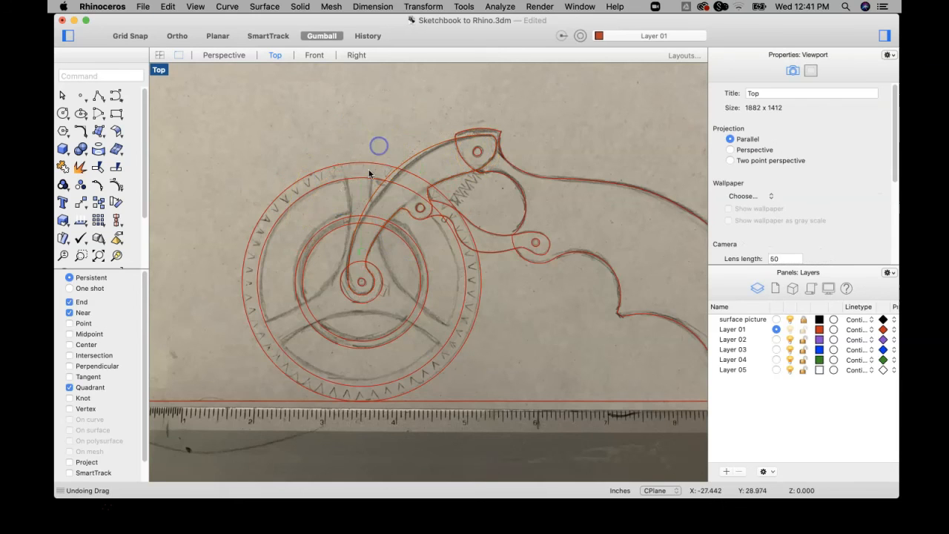
Group the arm's outline with its hub, middle pivot and head hole circles.
left_click(363, 276)
left_click(351, 245, "shift")
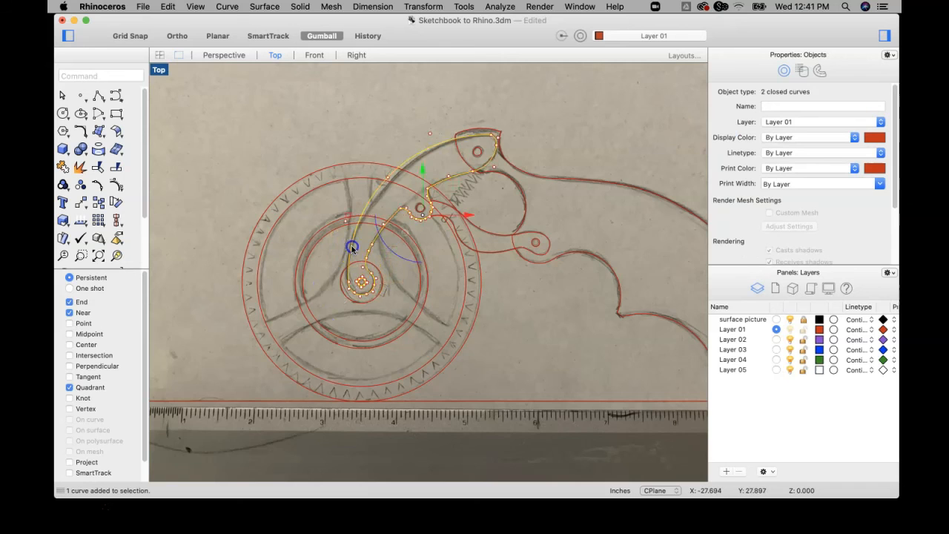
scroll(419, 208, "up", 3)
left_click(420, 208, "shift")
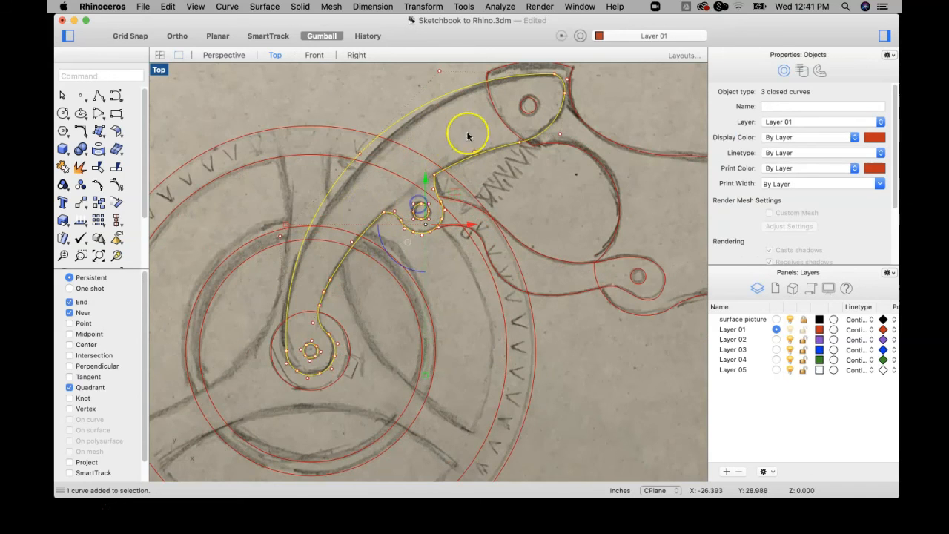
left_click(522, 102, "shift")
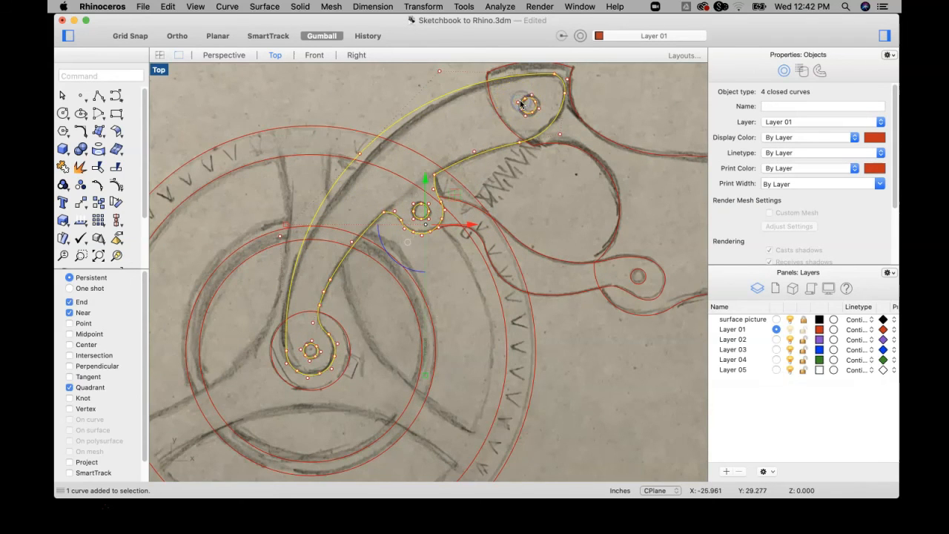
scroll(368, 176, "down", 3)
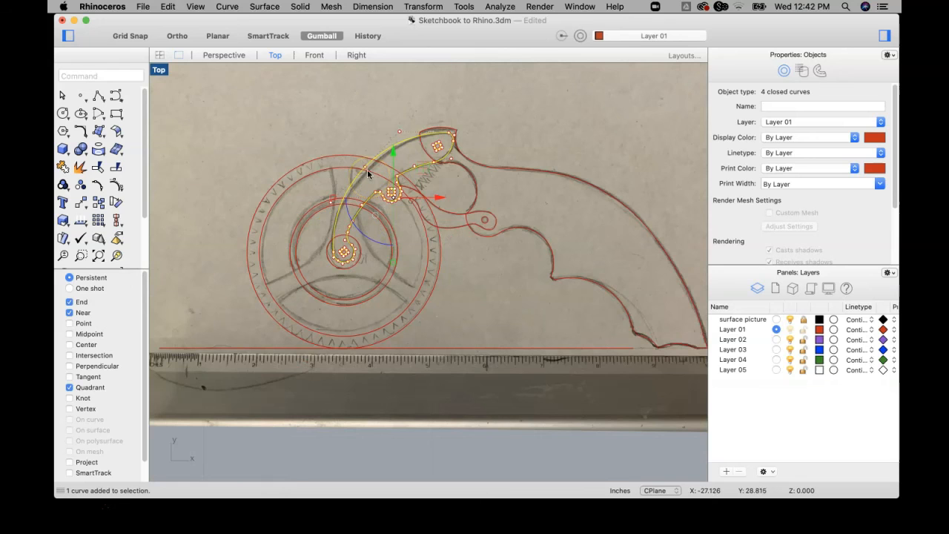
left_click(63, 185)
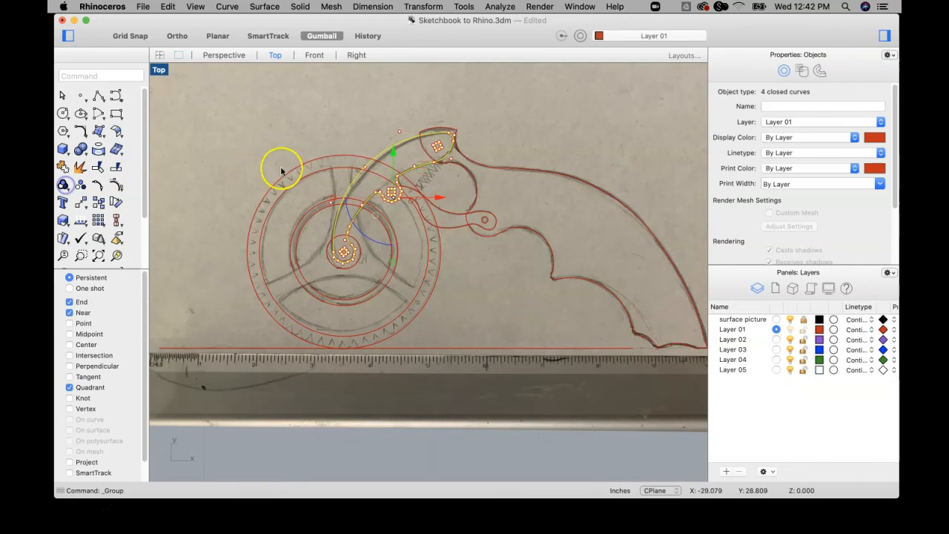
left_click(381, 125)
Try moving the grouped arm together with its holes up and away from the sketch, and undo the move.
left_click(393, 149)
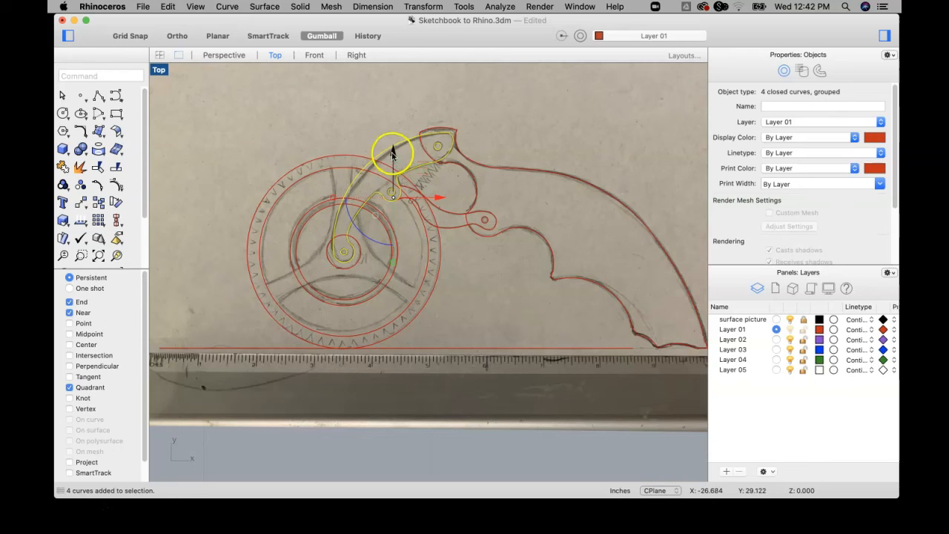
left_click(354, 134)
left_click_drag(388, 148, 287, 113)
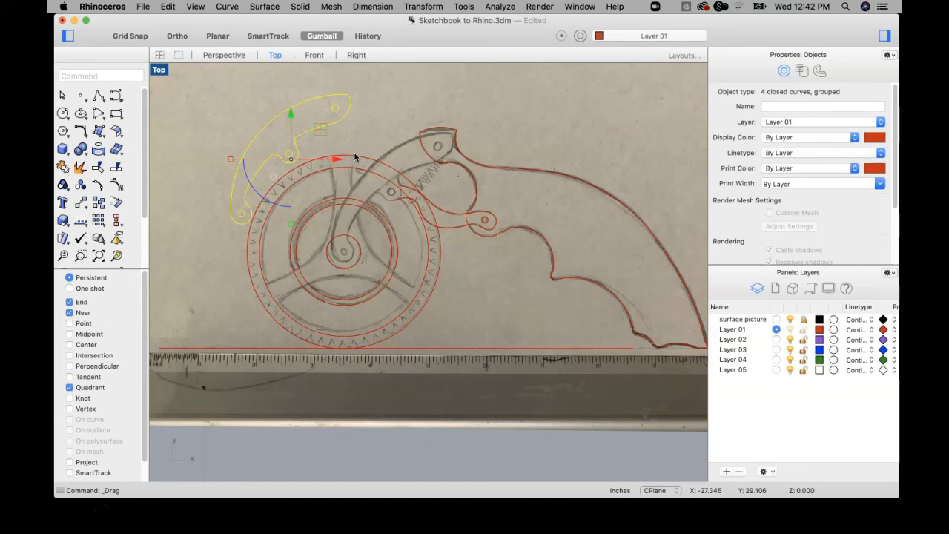
key("super+z")
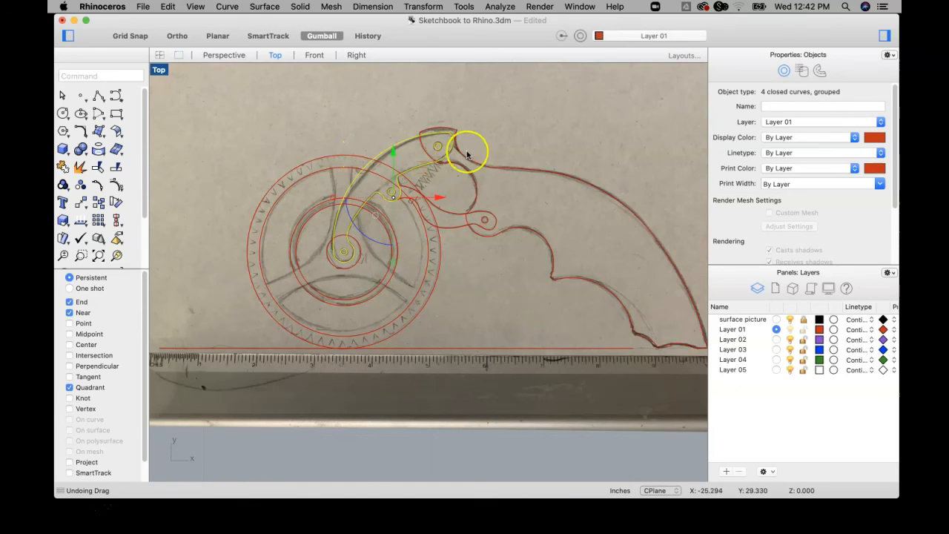
Reselect the arm group to check that its outline and hole circles are picked together.
scroll(451, 198, "up", 2)
scroll(452, 198, "up", 4)
scroll(485, 158, "down", 6)
right_click_drag(478, 161, 469, 220)
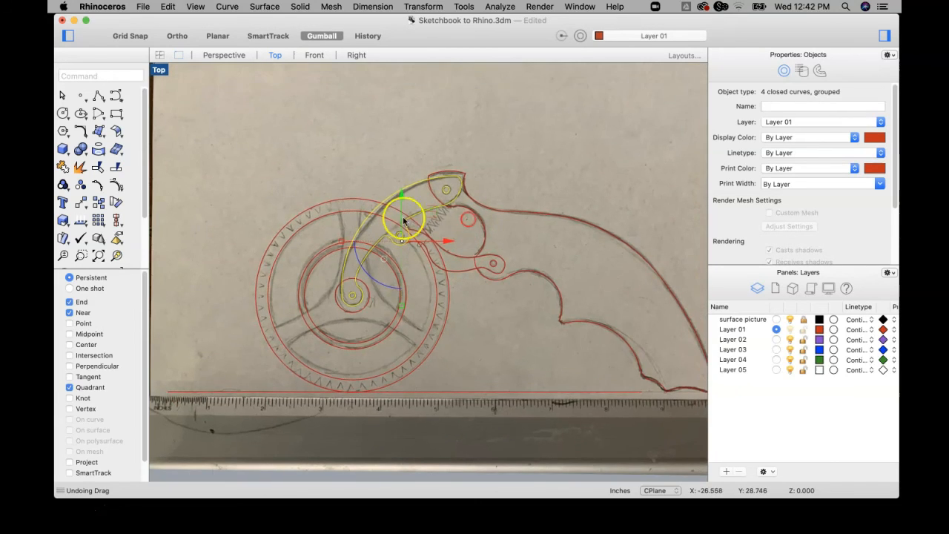
left_click(392, 174)
left_click(403, 185)
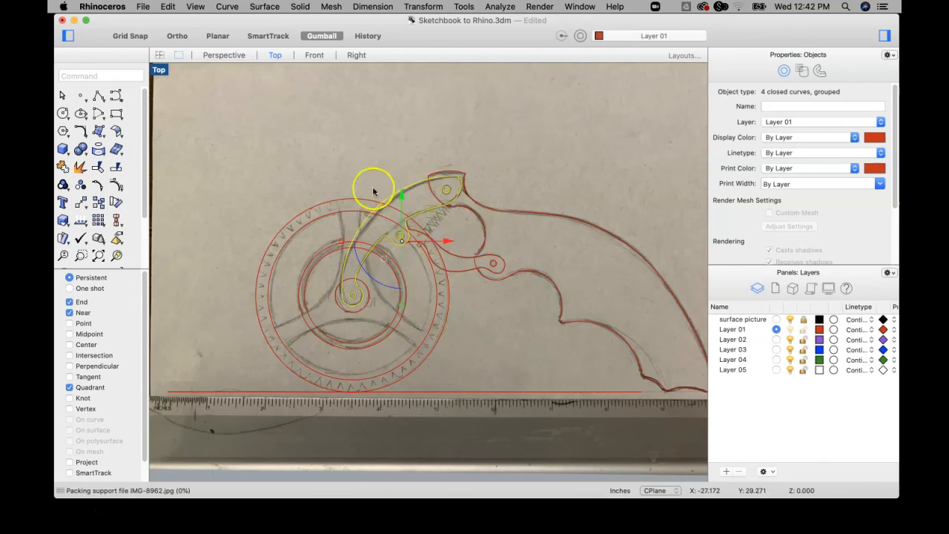
Group the handle's outline with the already grouped arm, and clear the selection.
left_click(519, 213)
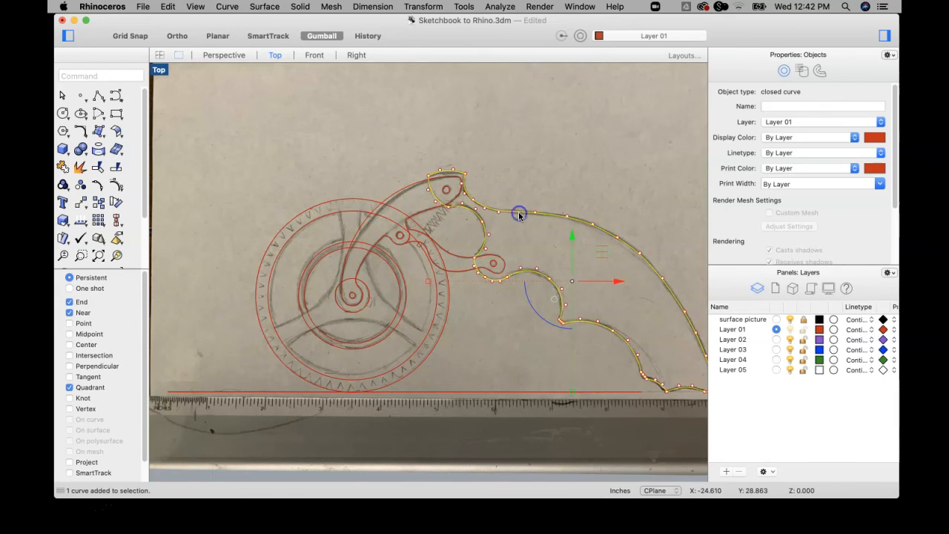
left_click(386, 198, "shift")
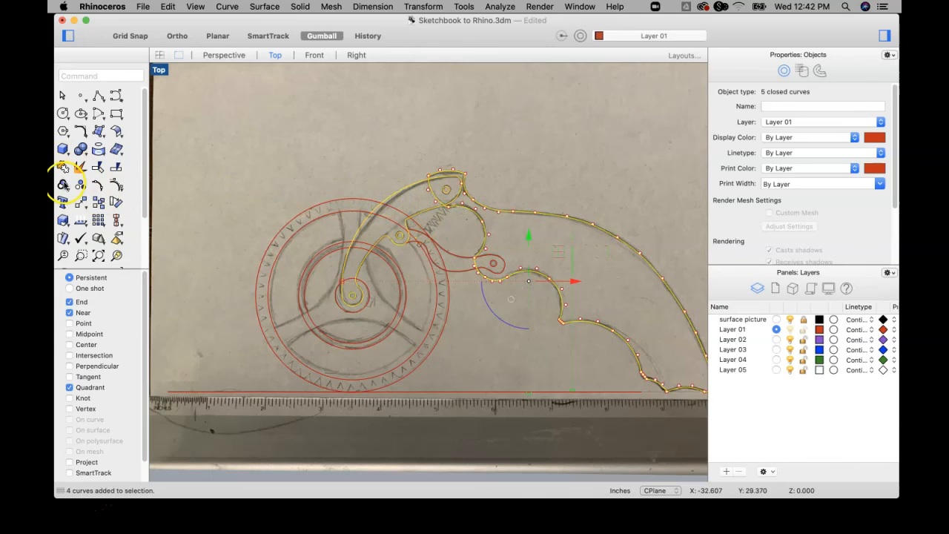
left_click(63, 184)
left_click(479, 159)
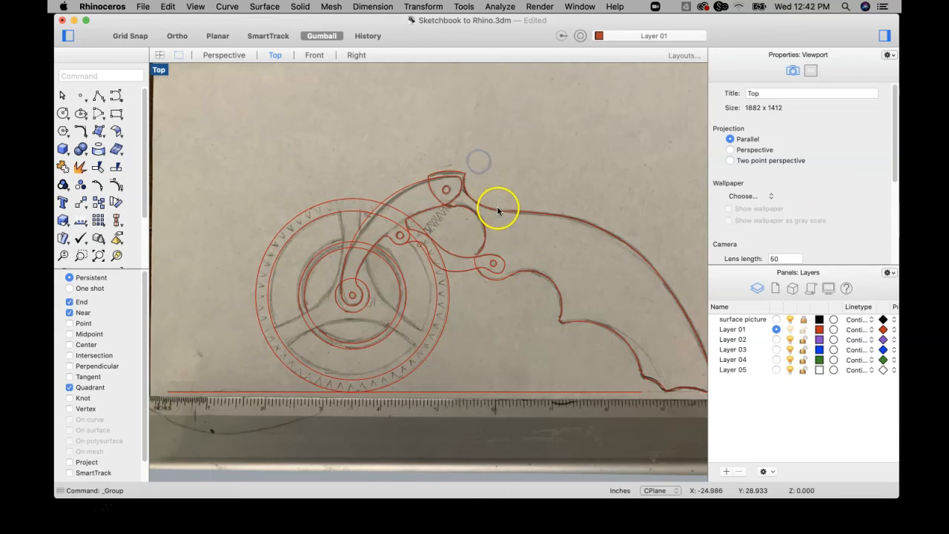
Select the combined group from the handle and from the arm to check that both are picked together.
left_click(498, 210)
left_click(375, 164)
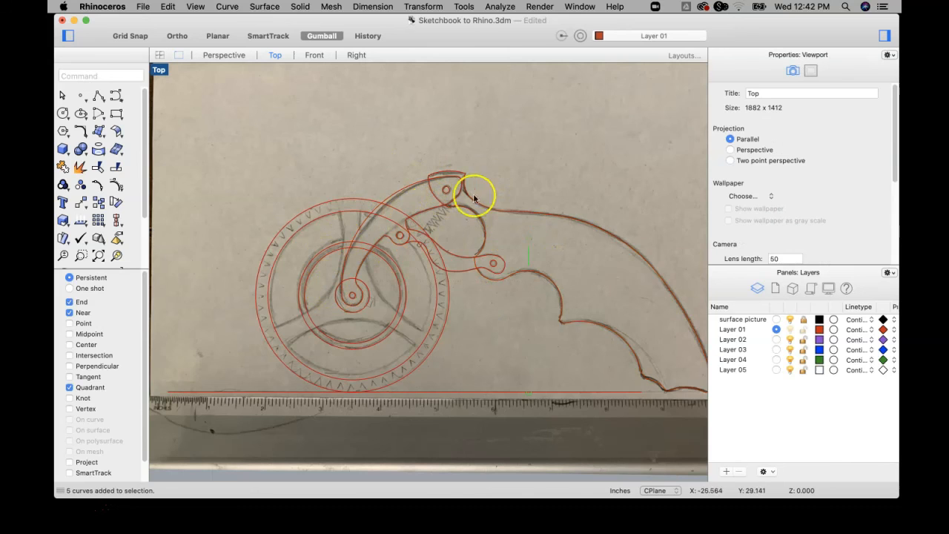
left_click(502, 210)
left_click(383, 199)
left_click(394, 196)
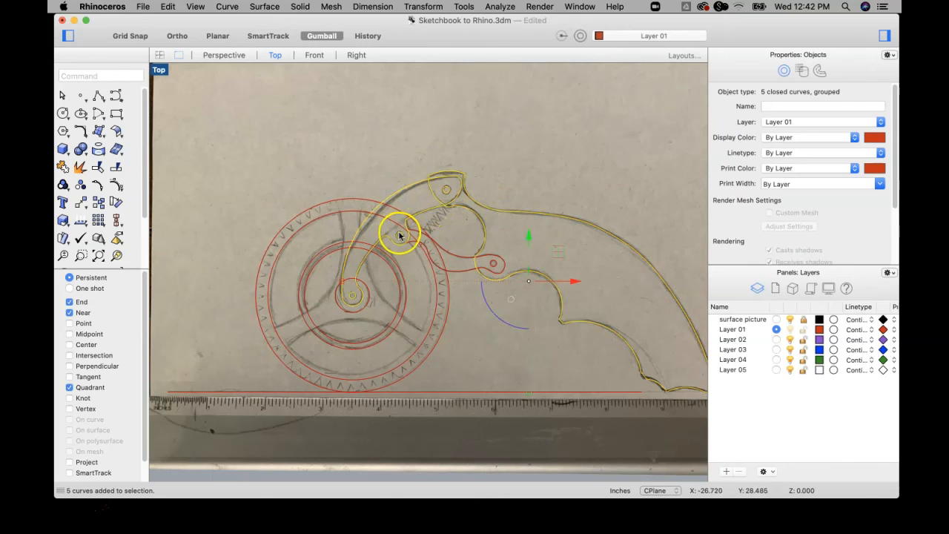
left_click(392, 156)
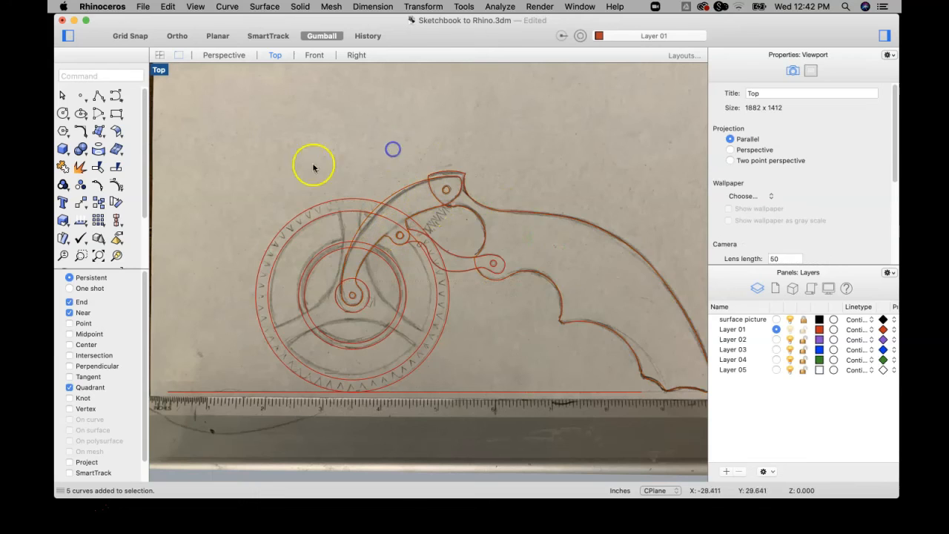
Ungroup the handle from the arm, and ungroup the arm's outline from its hole circles.
left_click(395, 187)
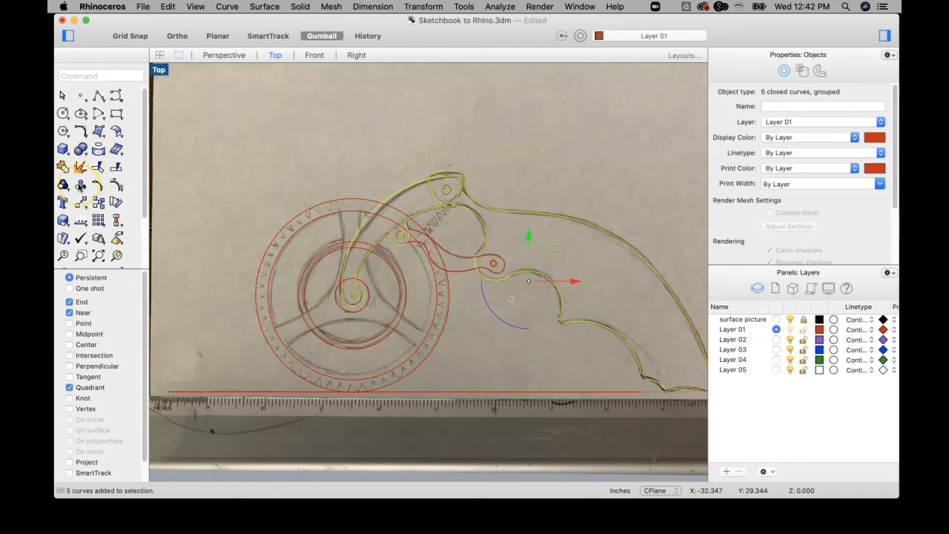
left_click(79, 186)
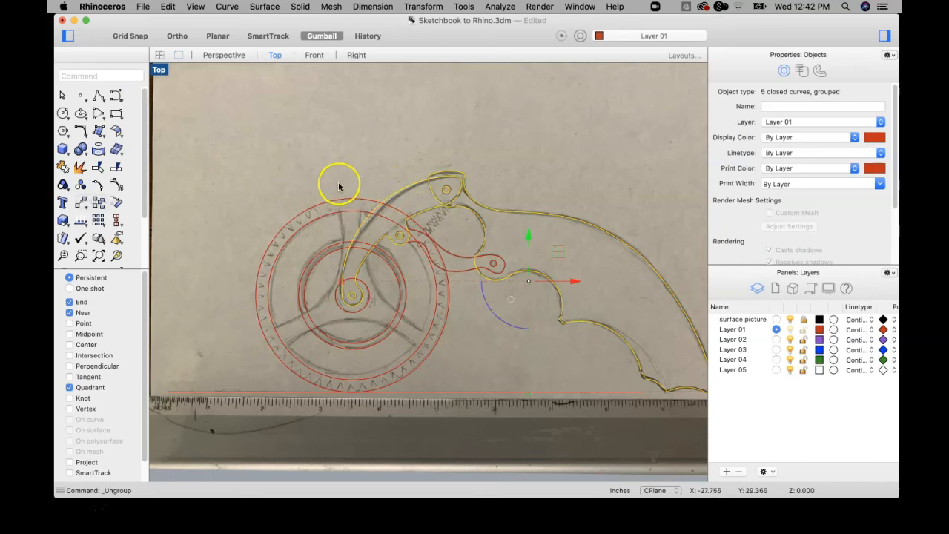
left_click(405, 186)
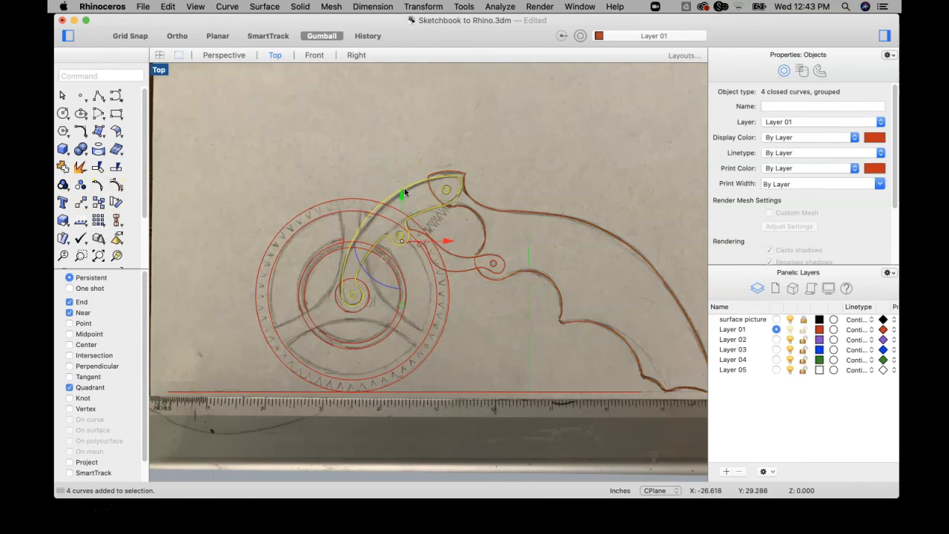
left_click(81, 186)
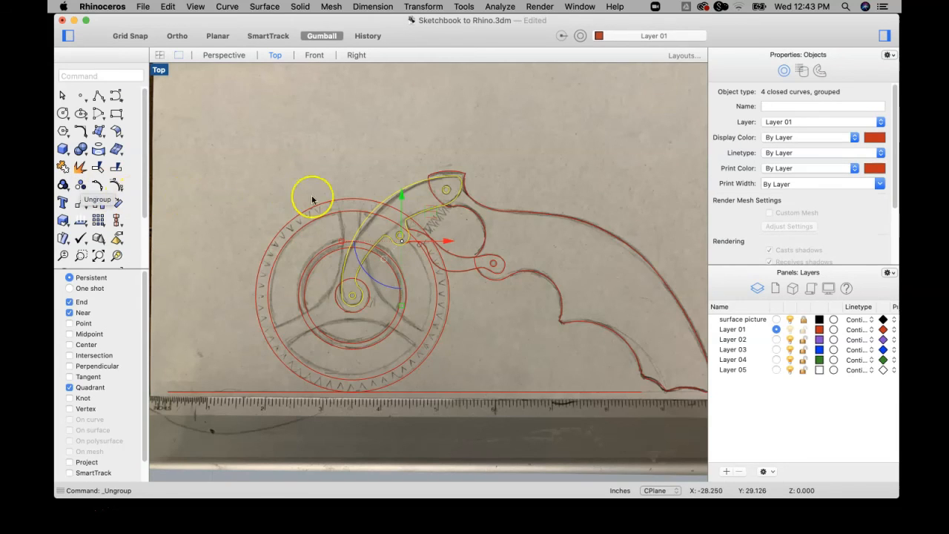
left_click(353, 165)
Select the arm's outline and the middle pivot circle separately to check that they are no longer grouped.
left_click(396, 193)
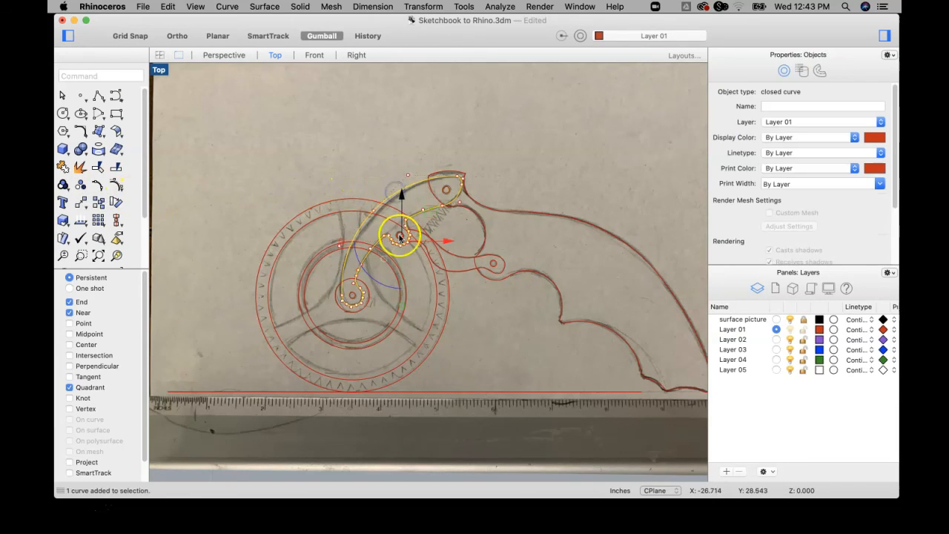
scroll(399, 239, "up", 3)
left_click(399, 234)
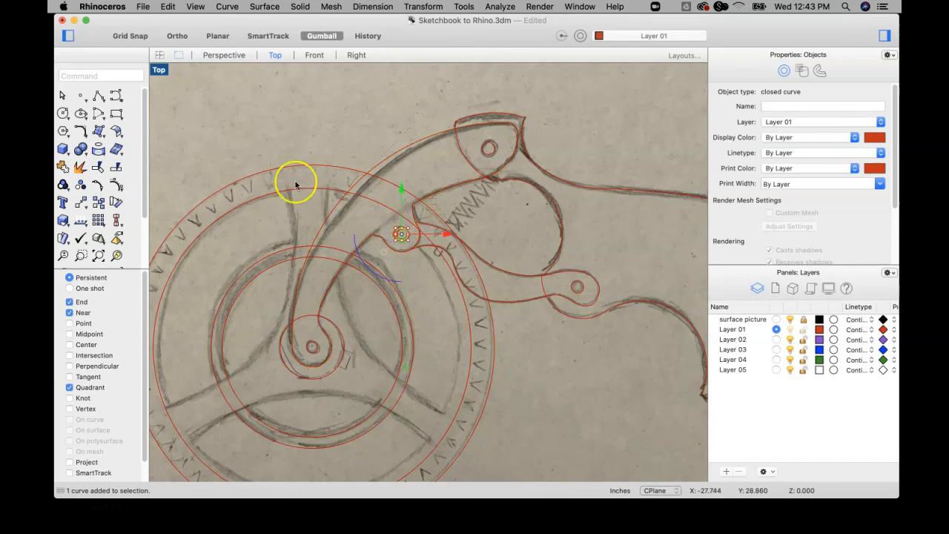
Group the arm's outline again with the hub, middle pivot and head hole circles.
left_click(387, 154)
left_click(318, 343, "shift")
left_click(391, 231, "shift")
left_click(490, 147, "shift")
left_click(63, 184)
left_click(290, 90)
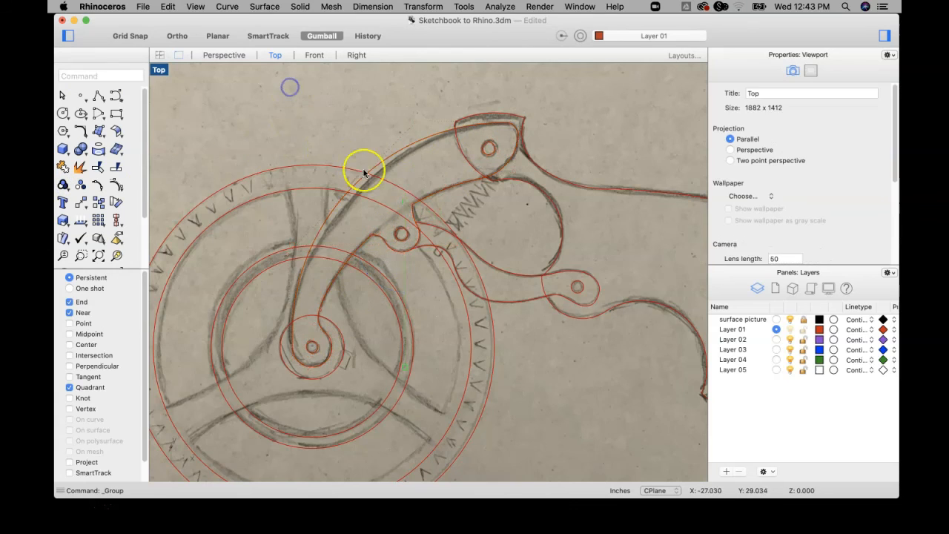
Ungroup the regrouped arm into its separate outline and hole circles, and clear the selection.
left_click(413, 144)
left_click(82, 185)
left_click(266, 148)
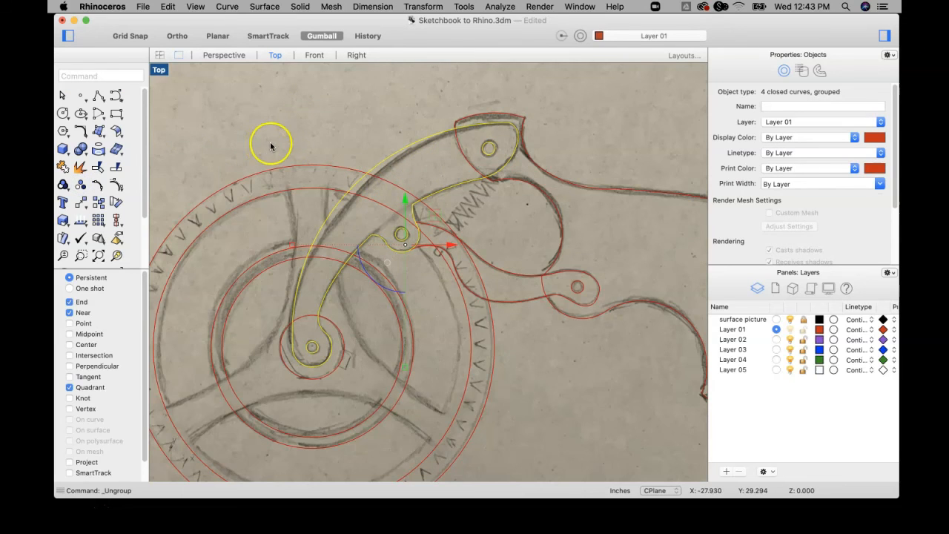
scroll(268, 145, "down", 5)
left_click(316, 103)
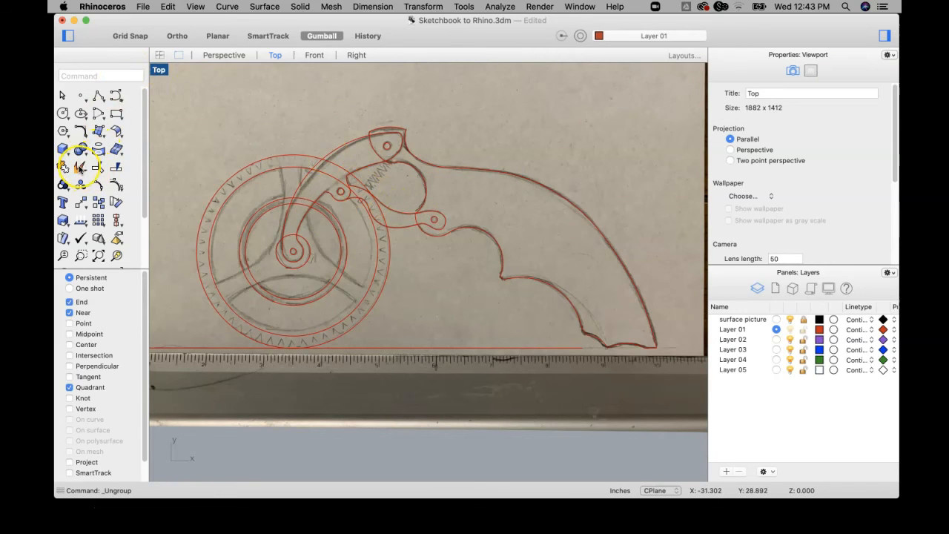
Explode the handle's closed outline into separate curves and select the short curve just below the head's tip.
left_click(485, 175)
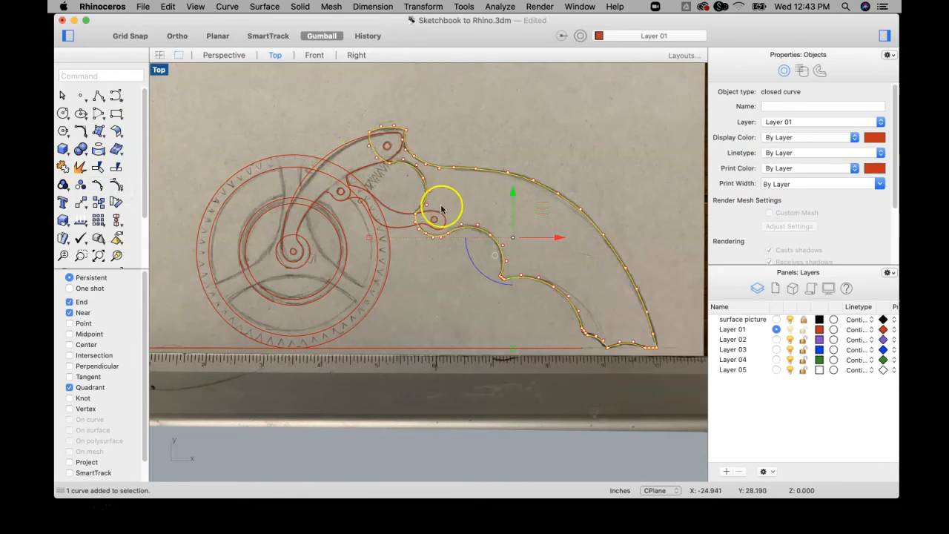
left_click(80, 167)
left_click(464, 146)
left_click(407, 145)
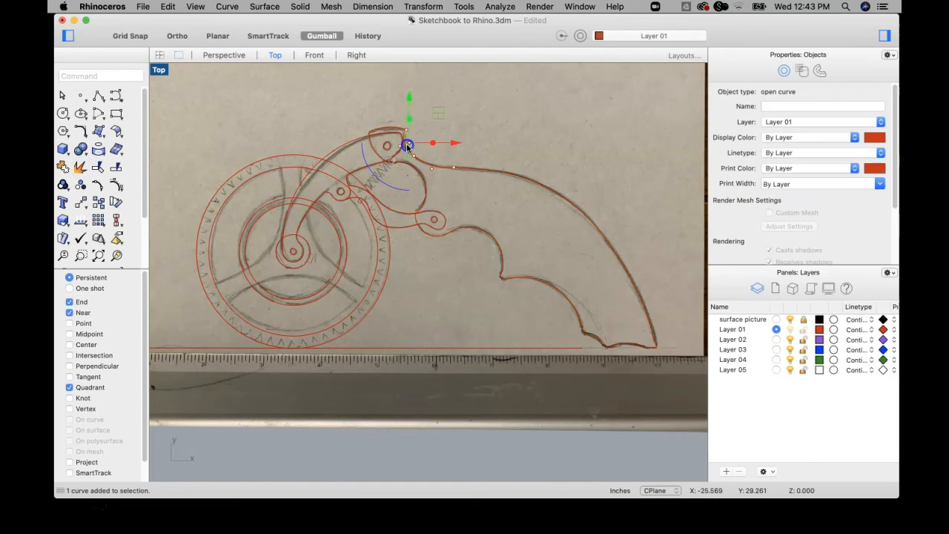
Join the exploded curves around the handle back into one closed outline and clear the selection.
left_click(402, 128)
left_click(61, 167)
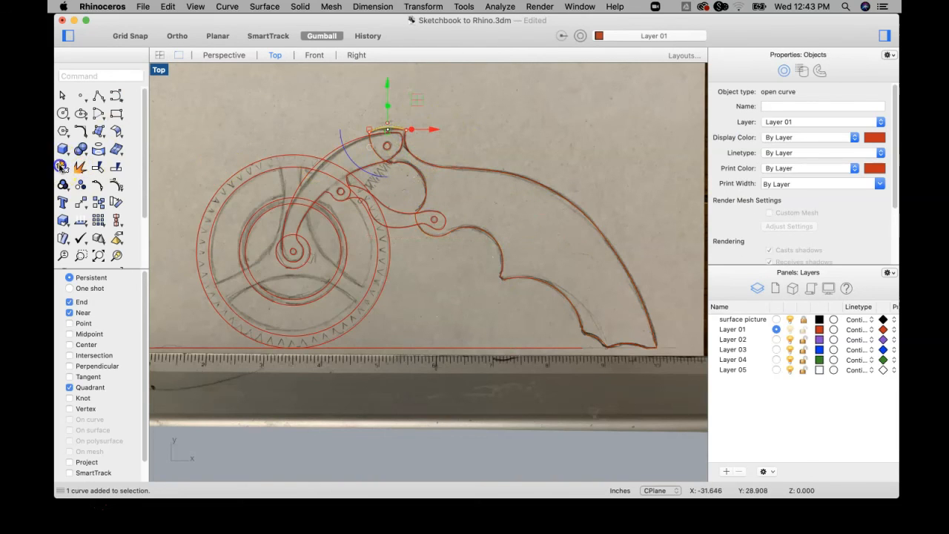
left_click(374, 147)
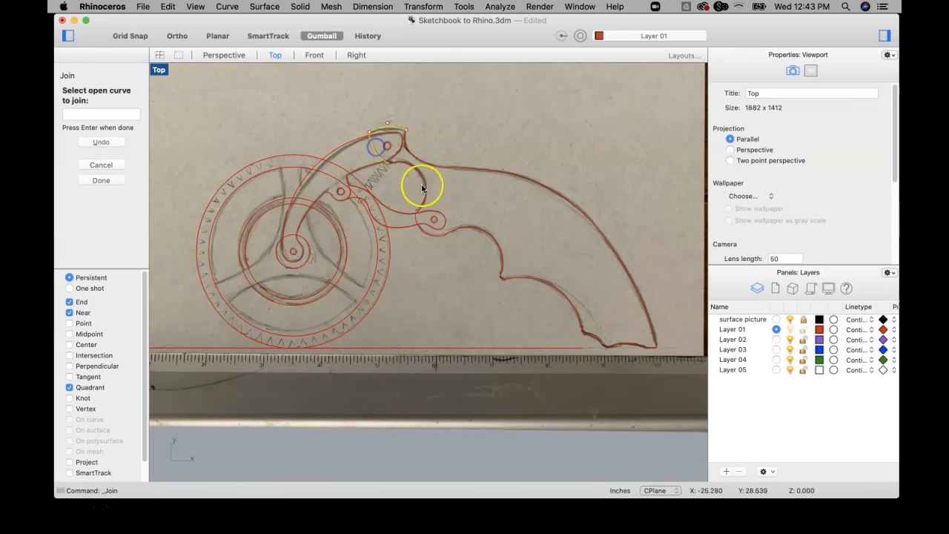
left_click(407, 147)
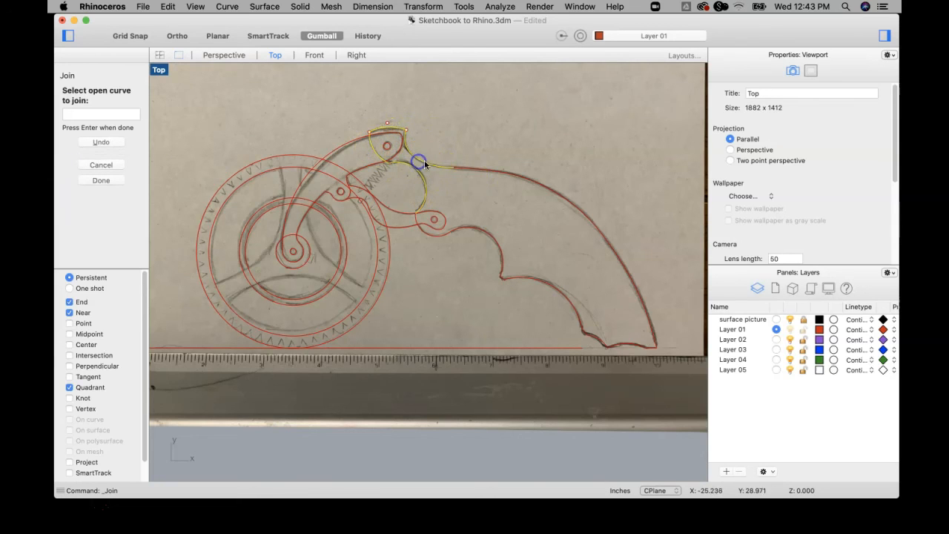
left_click(470, 171)
left_click(653, 350)
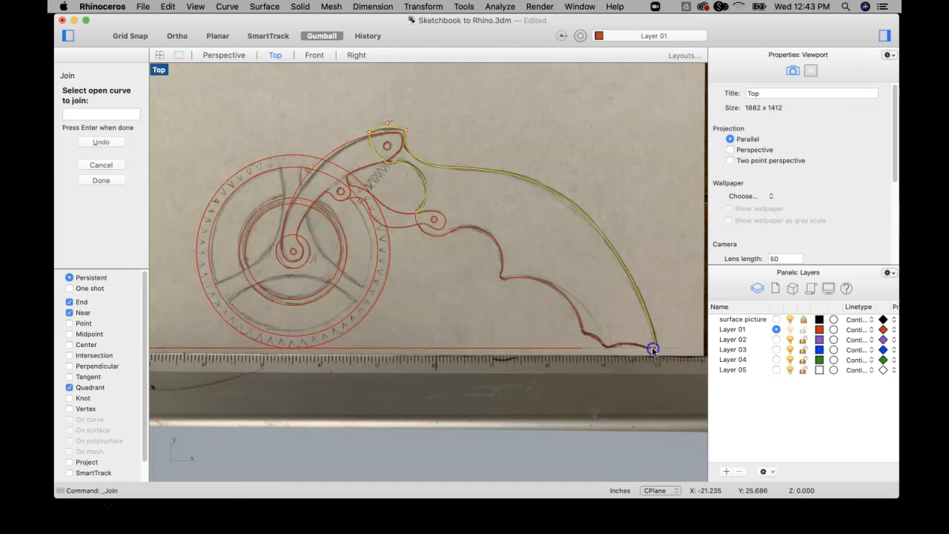
left_click(604, 340)
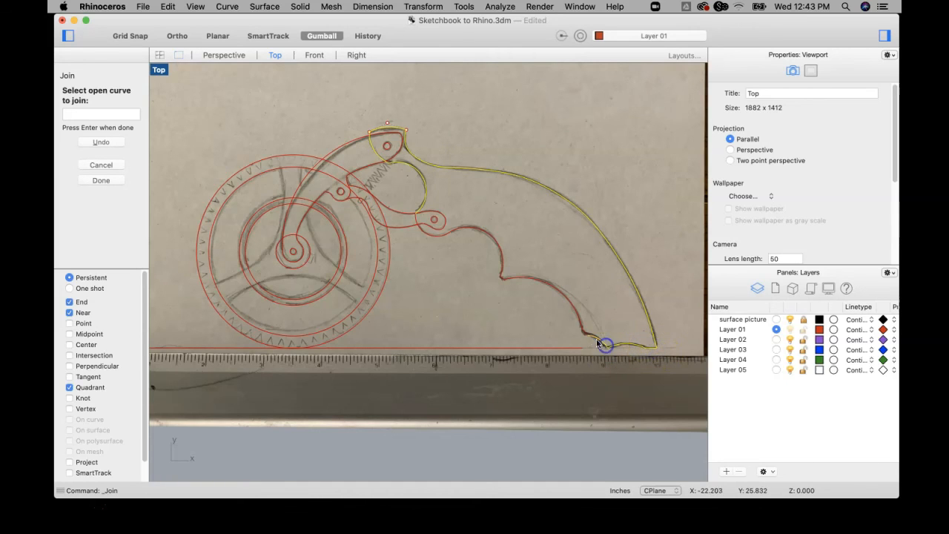
left_click(502, 275)
key("Return")
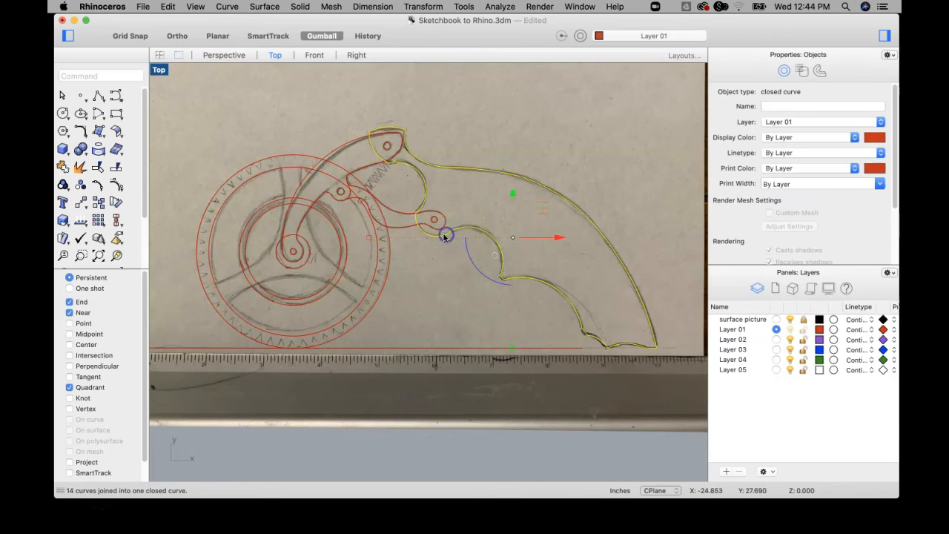
key("Return")
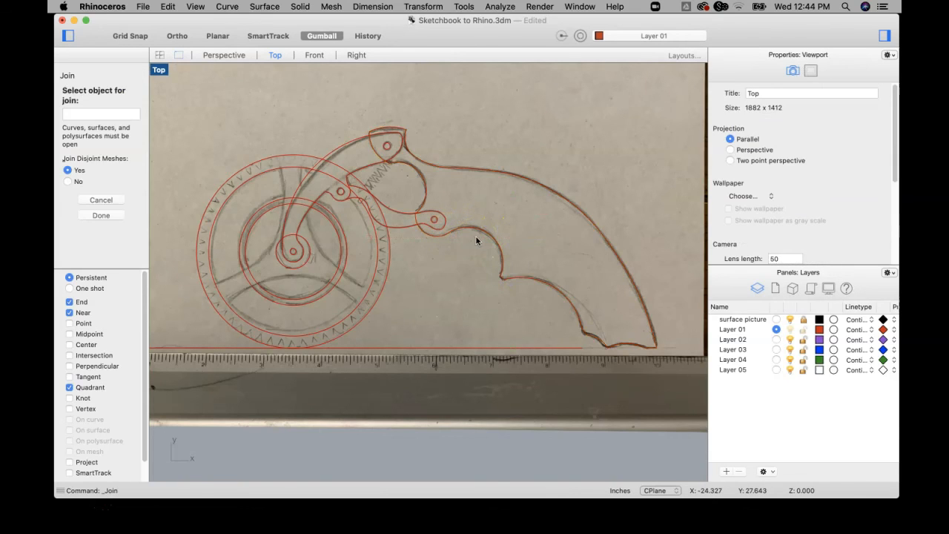
key("Escape")
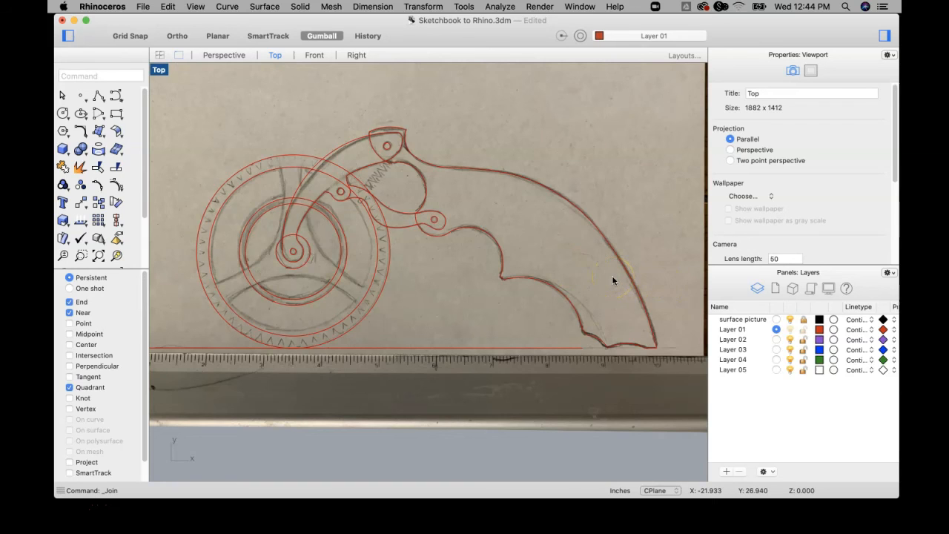
Save the file and hide the surface picture layer, with all four viewports shown and zoomed to extents.
key("super+s")
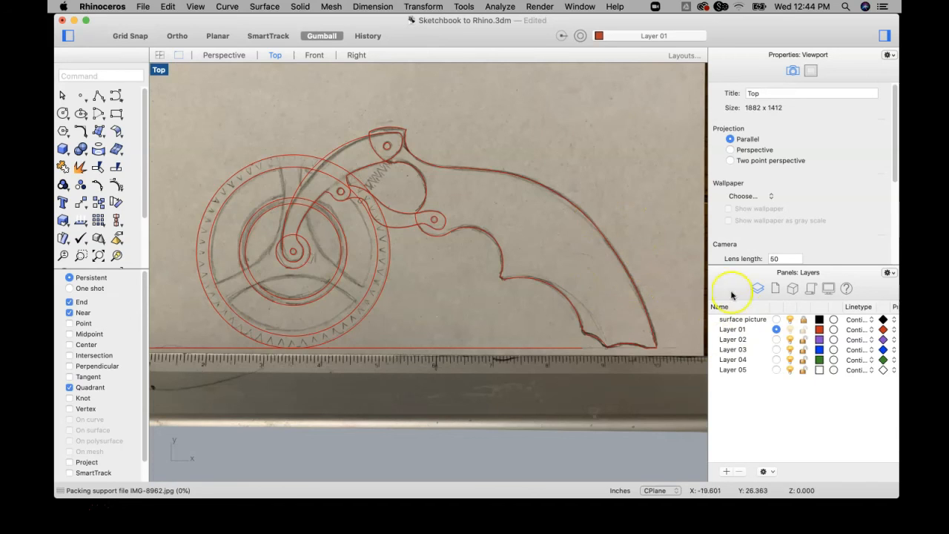
double_click(159, 70)
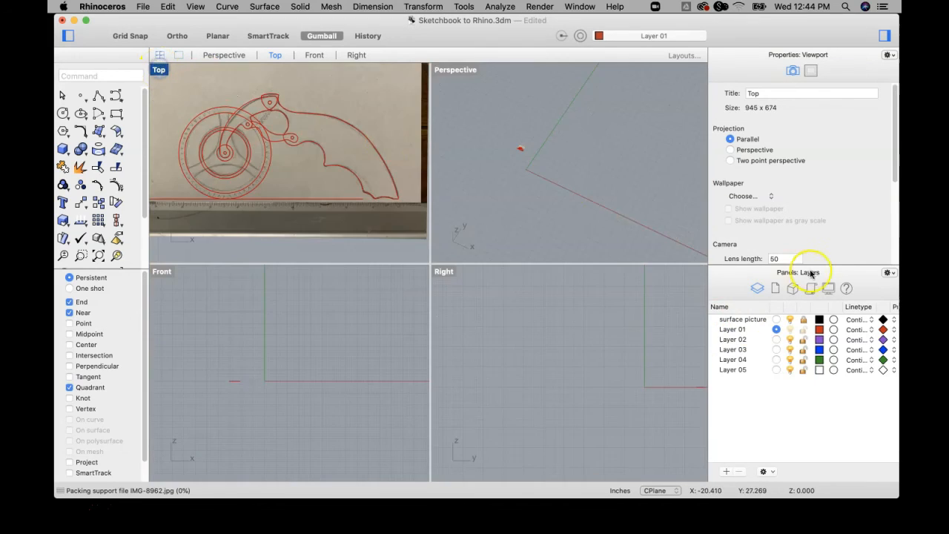
right_click(98, 256)
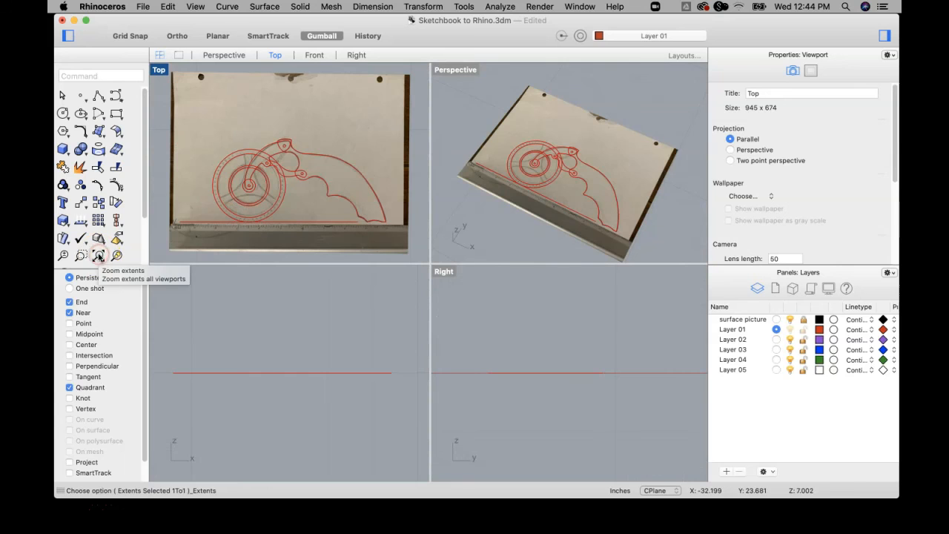
right_click_drag(593, 198, 592, 175)
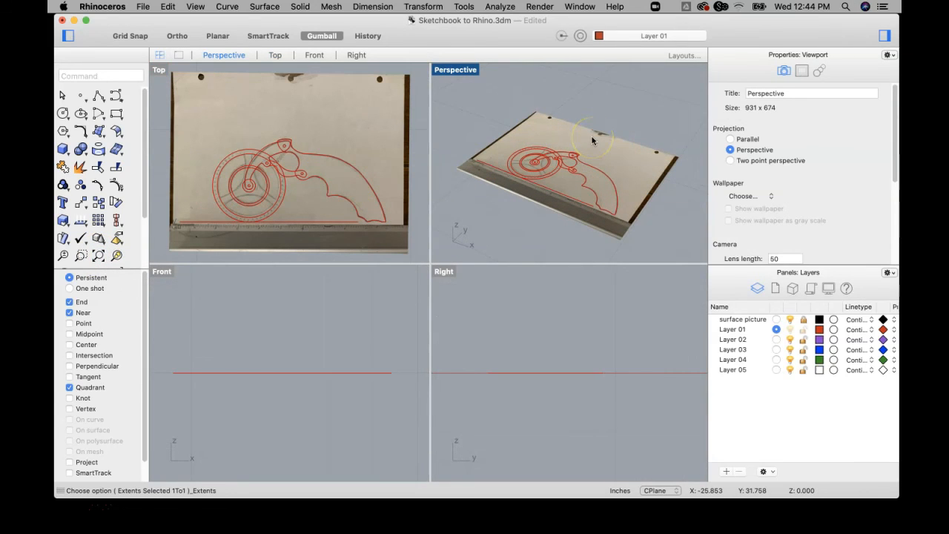
left_click(790, 320)
Extrude the handle's outline with its head and lower pivot hole circles straight into a solid, about 0.32 inches to both sides.
left_click(602, 179)
scroll(607, 179, "up", 2)
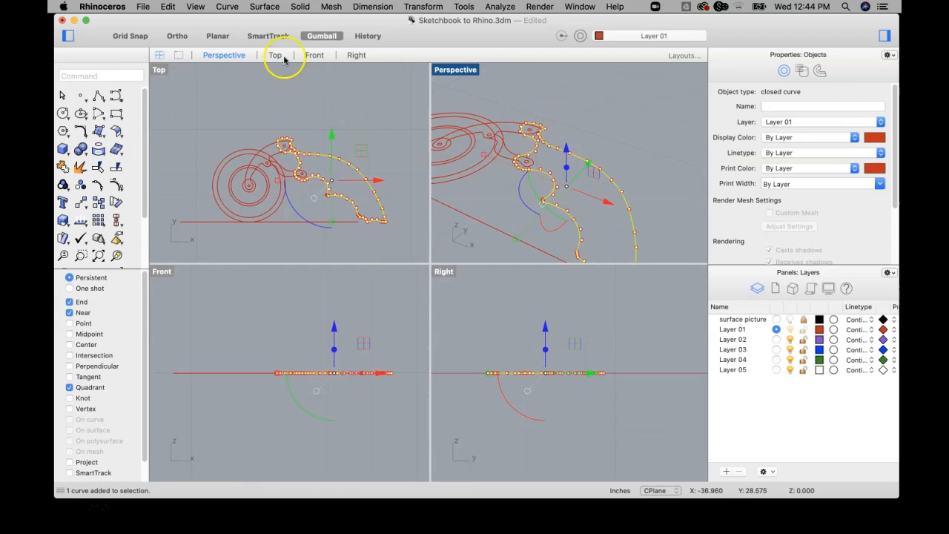
scroll(288, 145, "up", 2)
scroll(284, 149, "up", 2)
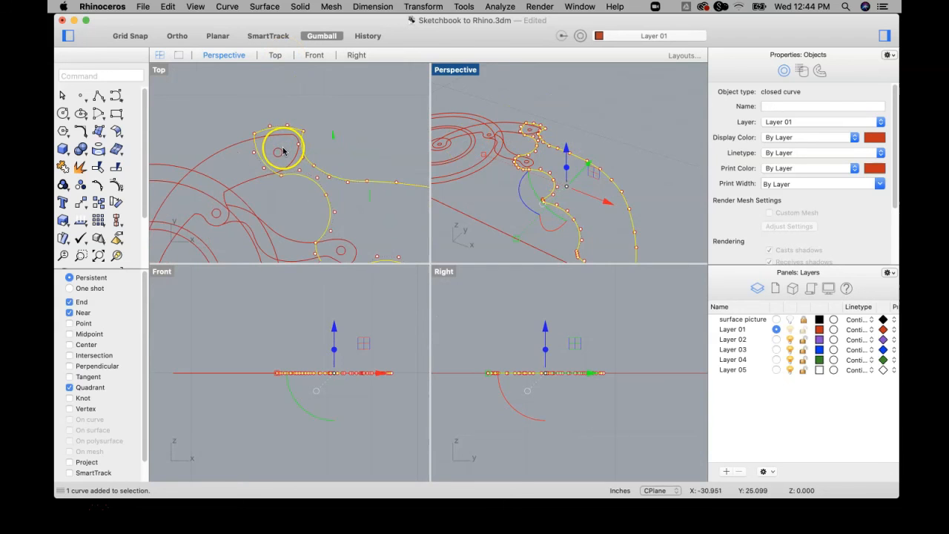
left_click(280, 152, "shift")
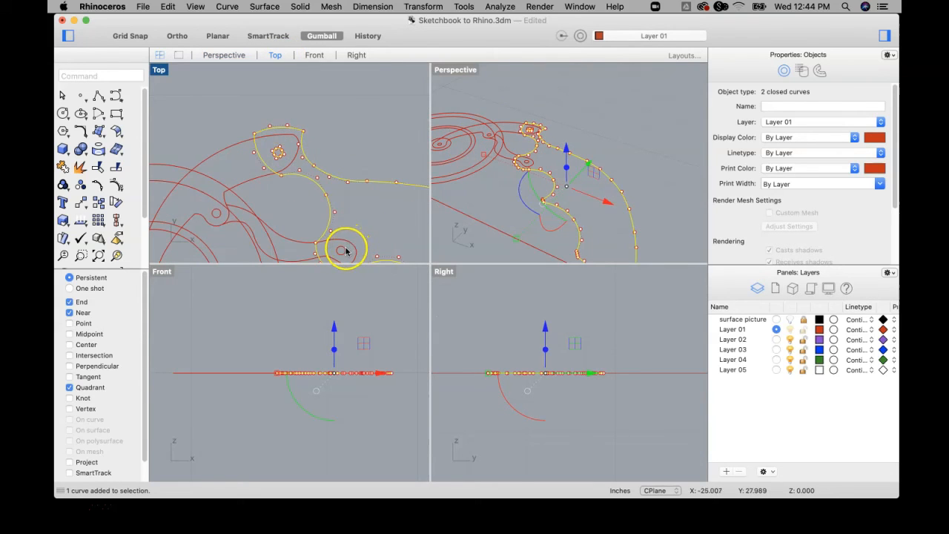
scroll(364, 203, "down", 3)
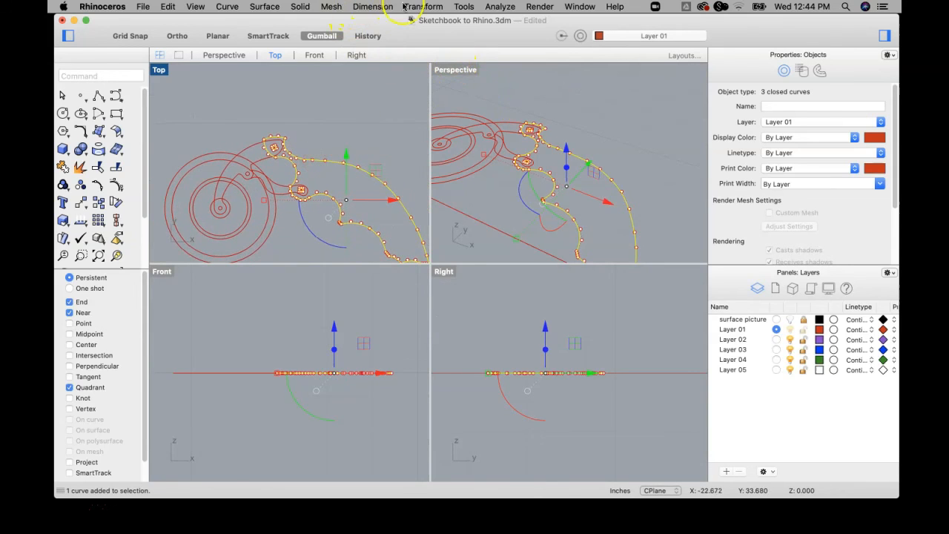
left_click(300, 6)
mouse_move(365, 190)
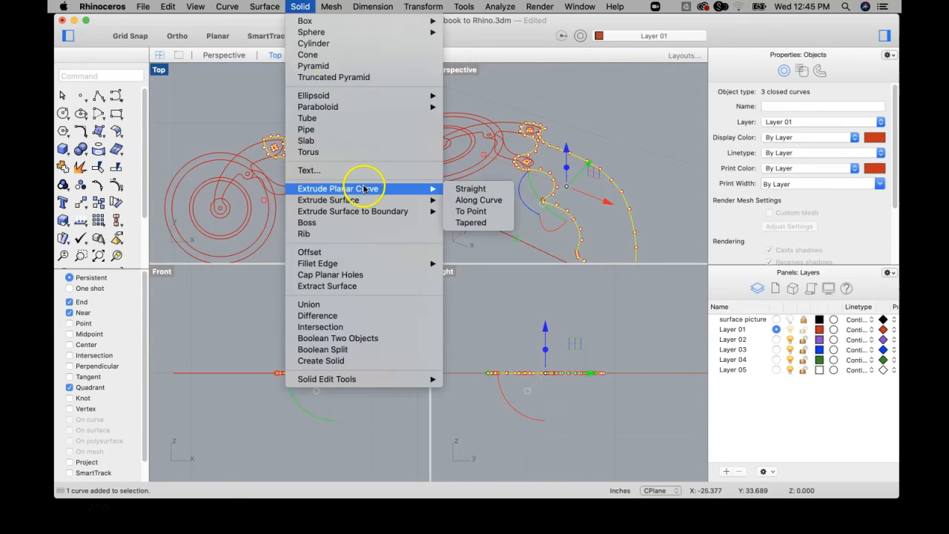
left_click(469, 188)
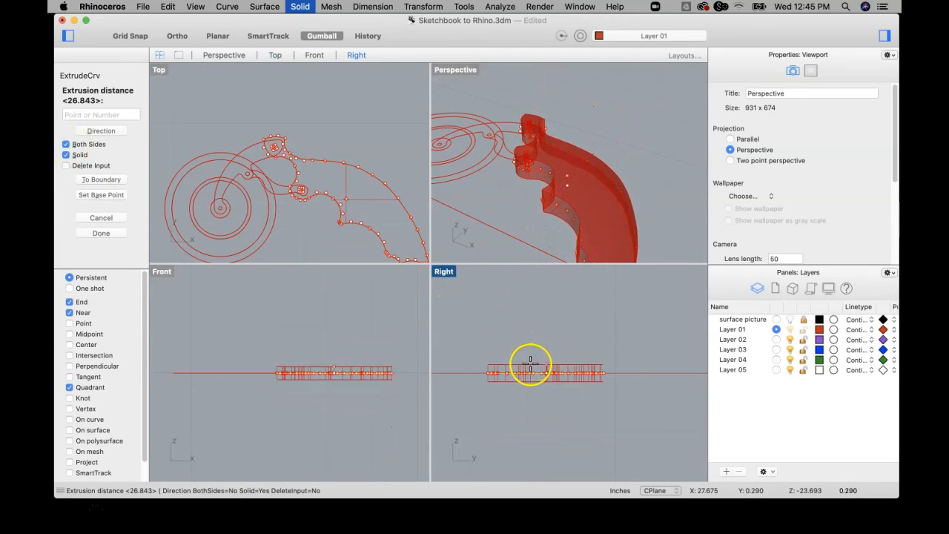
left_click(532, 363)
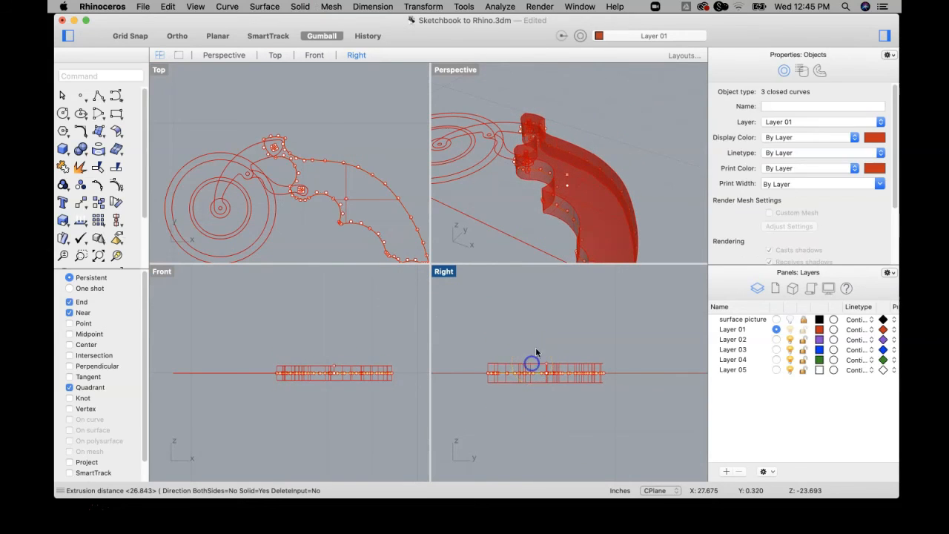
left_click(546, 153)
left_click(621, 139)
right_click_drag(525, 138, 483, 190)
Extrude the arm's outline with its head, middle pivot and hub hole circles straight into a solid, about 0.185 inches to both sides.
scroll(233, 153, "up", 4)
left_click(251, 145)
scroll(259, 194, "up", 2)
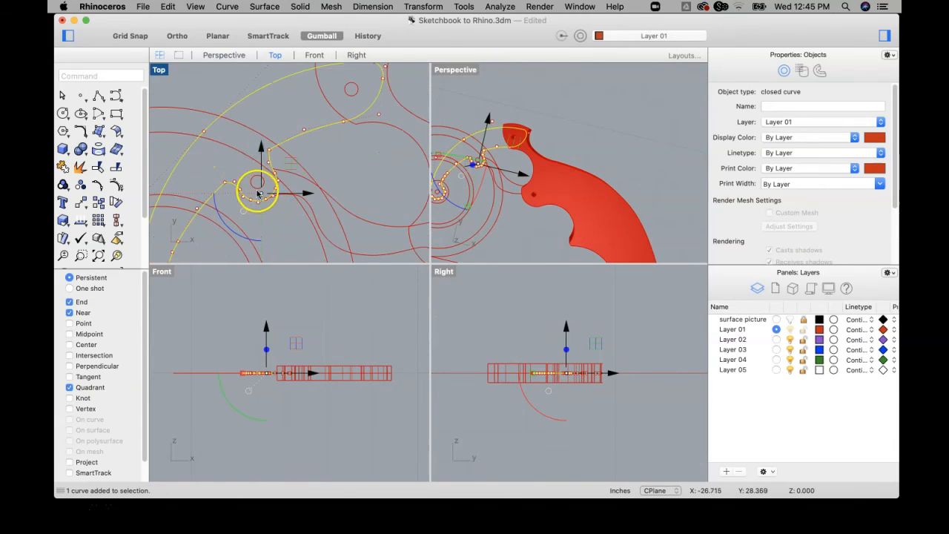
left_click(252, 187, "shift")
left_click(351, 94)
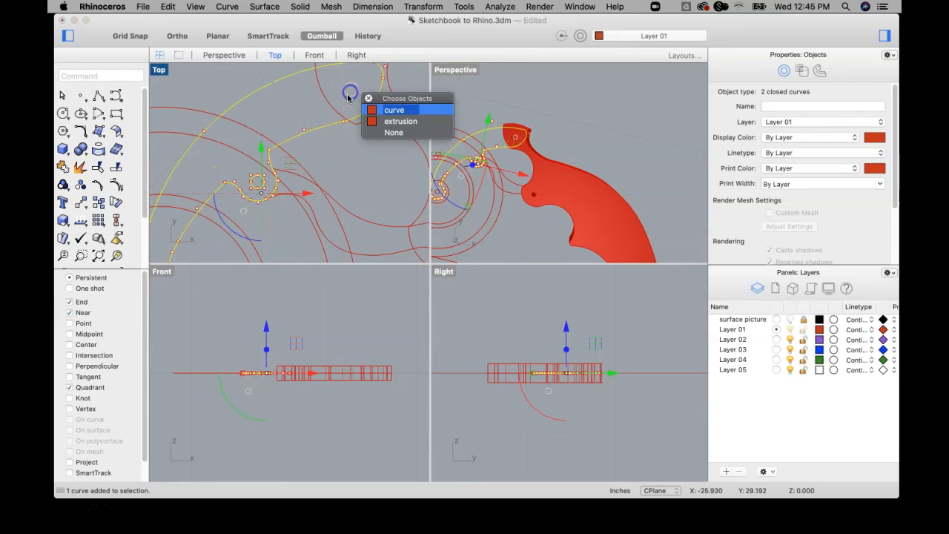
left_click(391, 111)
scroll(267, 217, "up", 3)
scroll(264, 210, "down", 2)
left_click(300, 7)
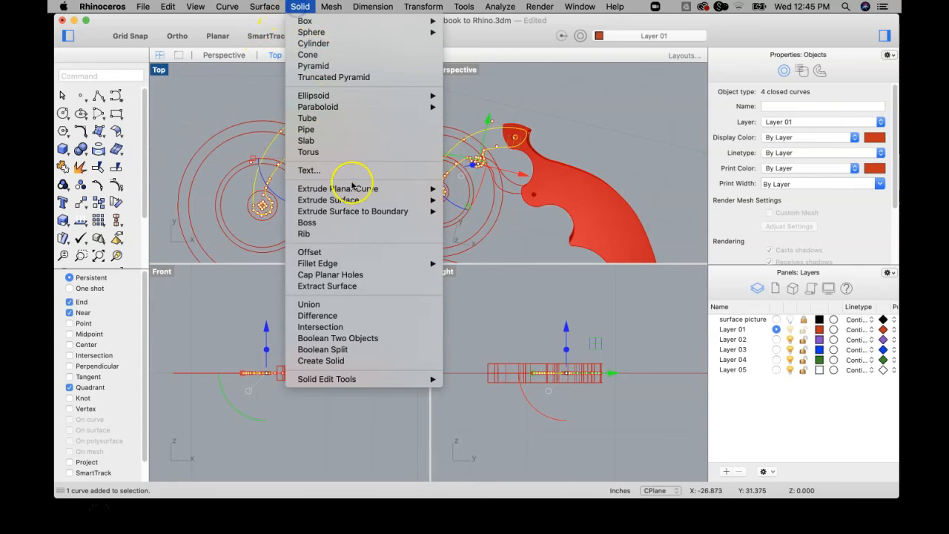
mouse_move(376, 191)
left_click(467, 188)
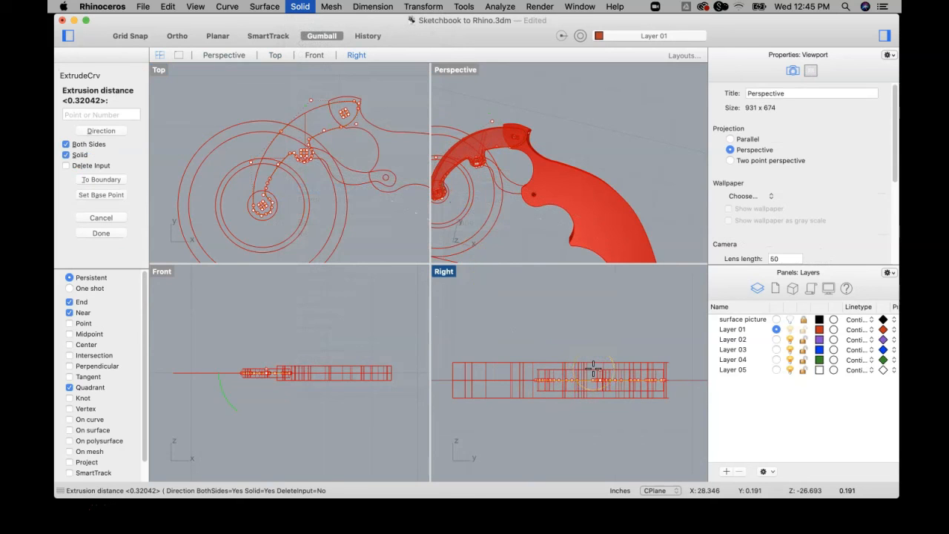
left_click(593, 371)
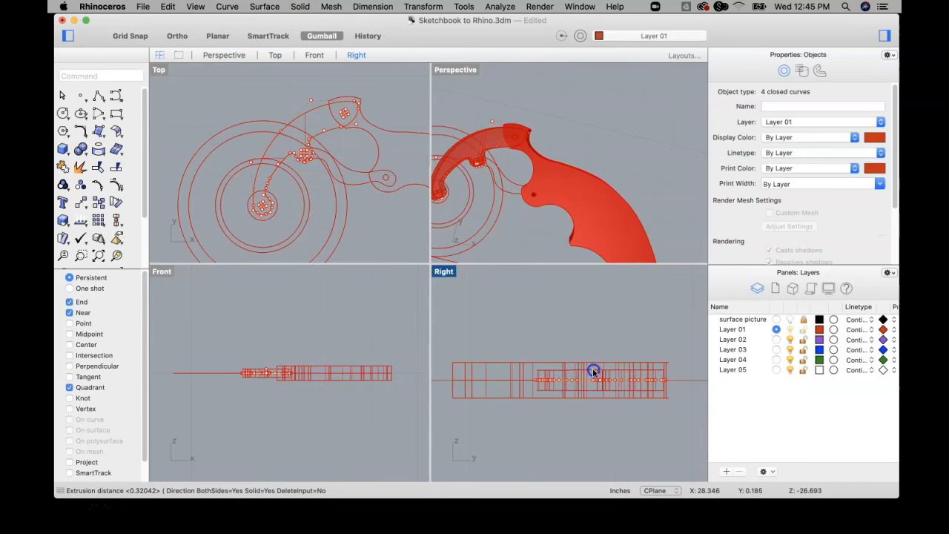
left_click(498, 94)
right_click_drag(523, 116, 558, 146)
scroll(490, 192, "up", 3)
right_click_drag(492, 194, 479, 113)
scroll(478, 117, "down", 5)
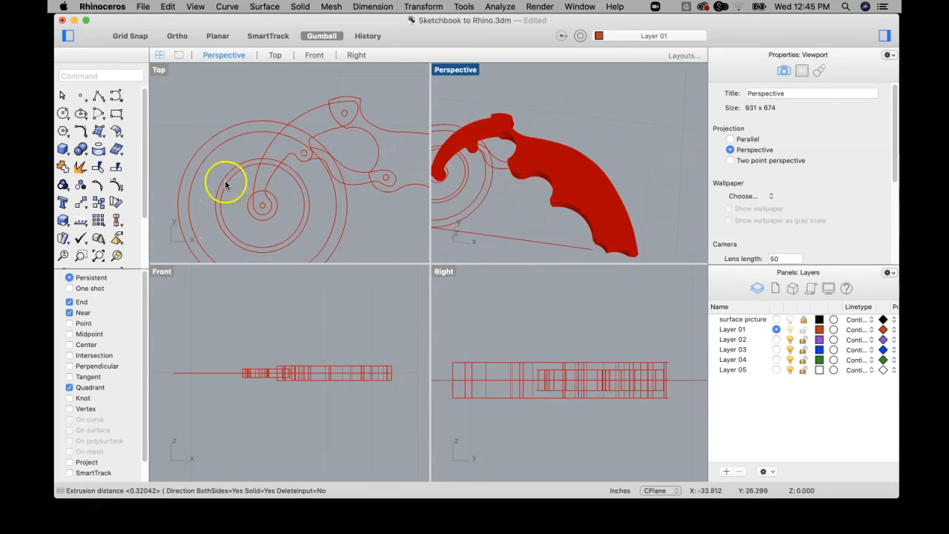
Extrude the wheel's outermost circle with its small centre hole circle straight to both sides into a thin solid disc.
left_click(196, 157)
left_click(200, 164, "shift")
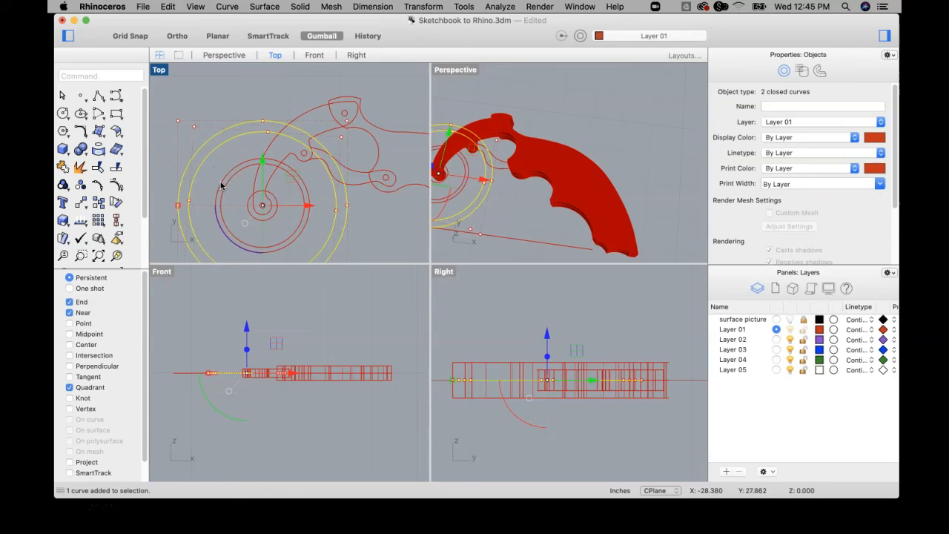
scroll(250, 201, "up", 2)
left_click(247, 200)
left_click(290, 216)
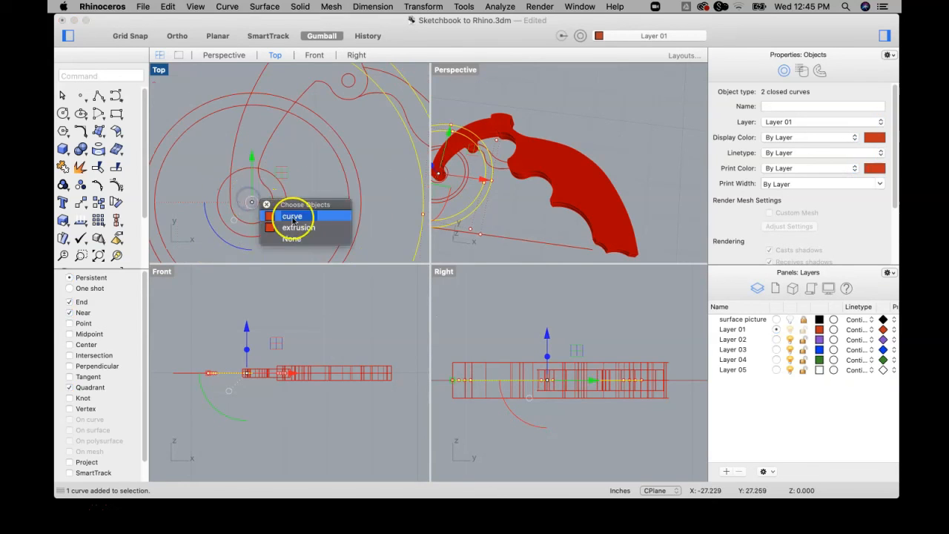
scroll(290, 216, "down", 3)
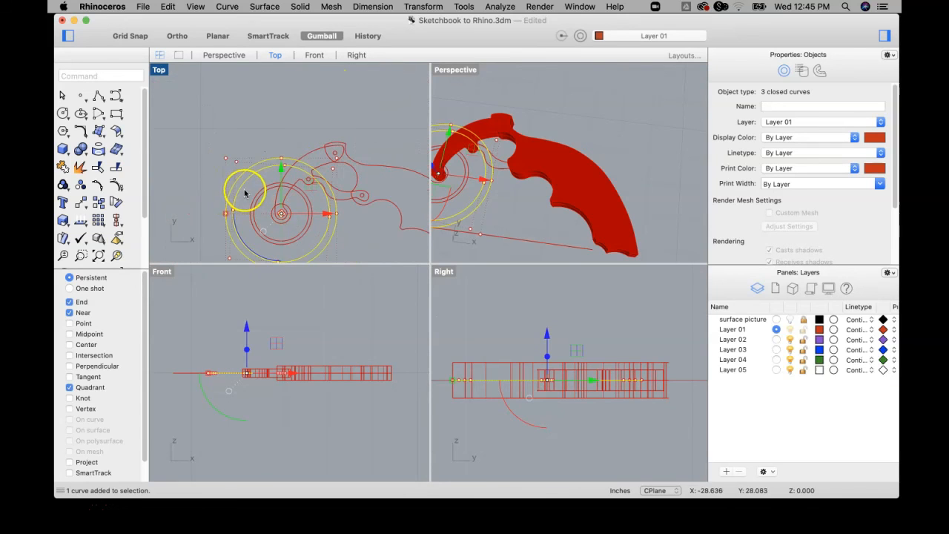
left_click(242, 191, "super")
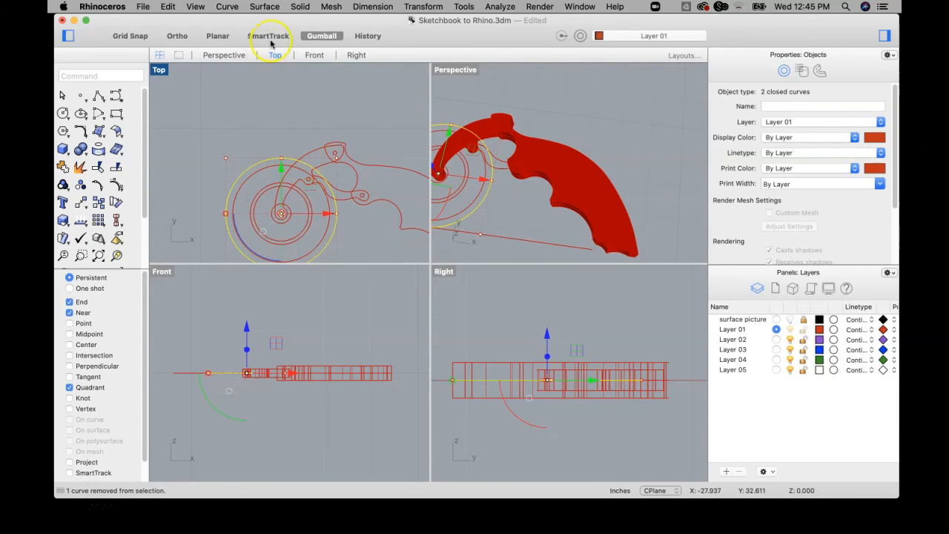
left_click(304, 6)
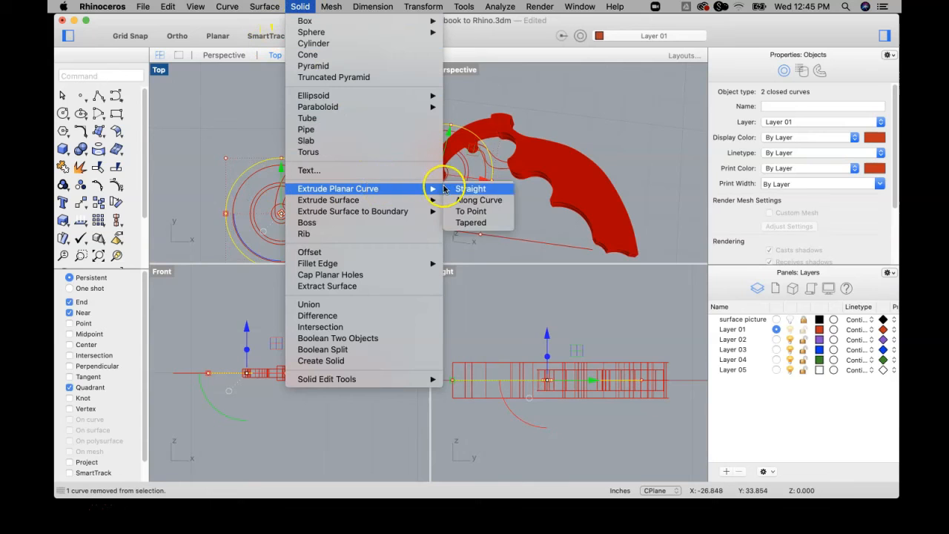
left_click(468, 189)
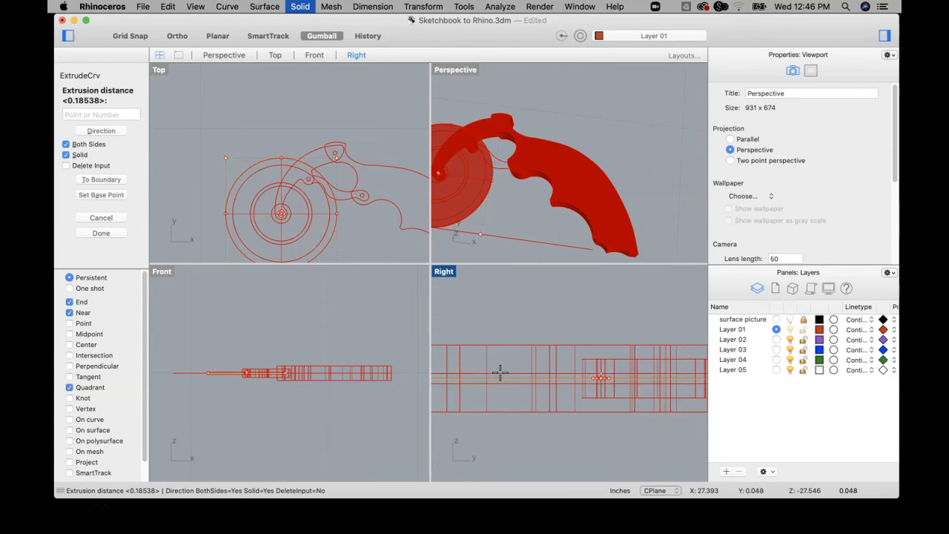
key("Escape")
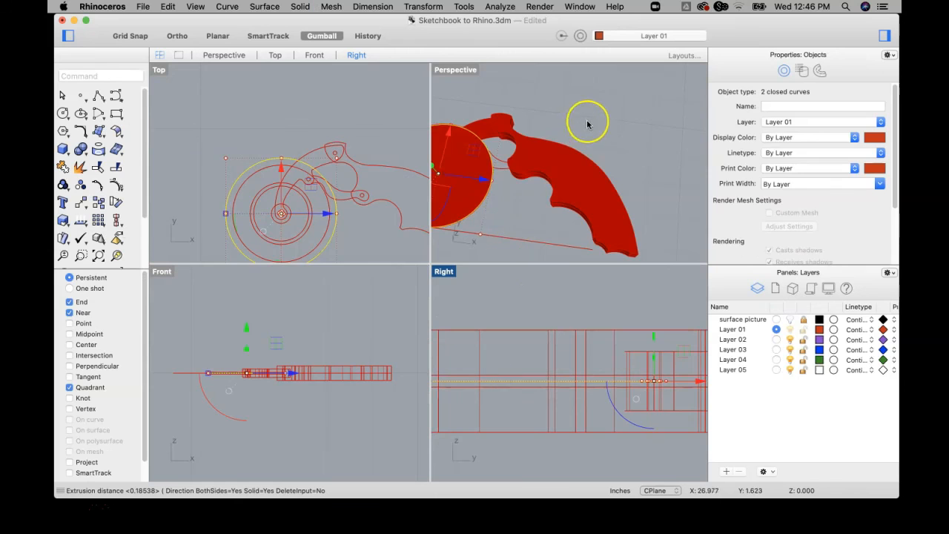
left_click(590, 117)
right_click_drag(493, 151, 502, 249)
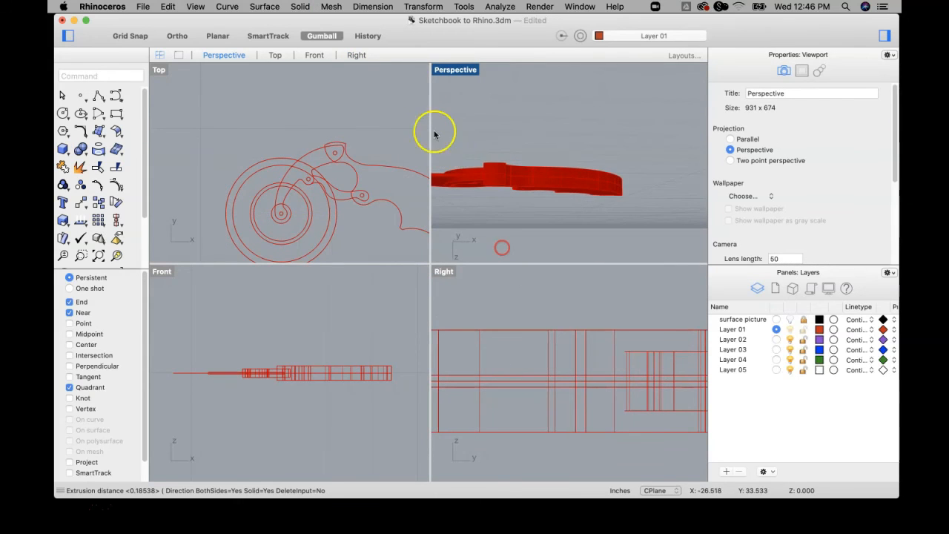
Move the wheel's outermost circle curve up along the Z axis, above the thin disc.
double_click(452, 68)
mouse_move(381, 229)
right_mouse_down()
mouse_move(431, 165)
mouse_move(383, 232)
right_mouse_up()
scroll(240, 271, "up", 5)
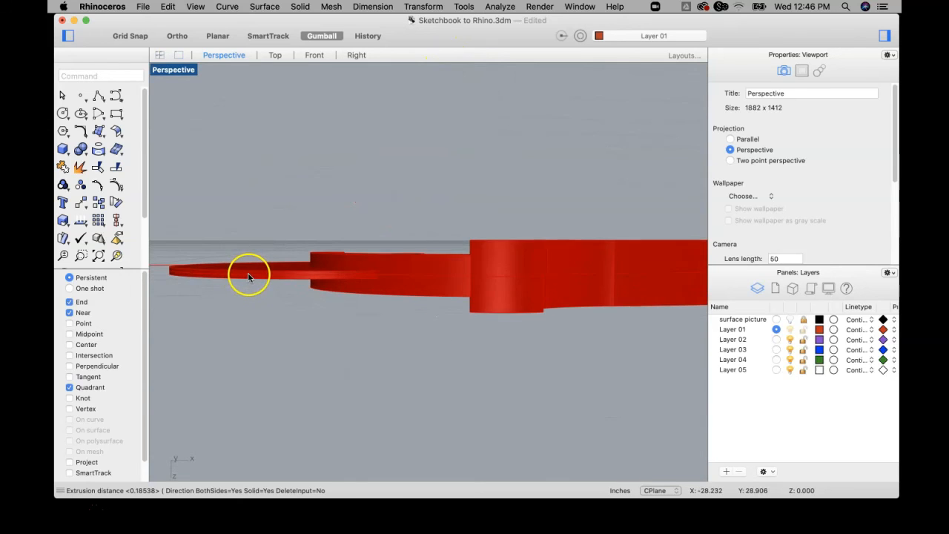
left_click(248, 272)
double_click(171, 69)
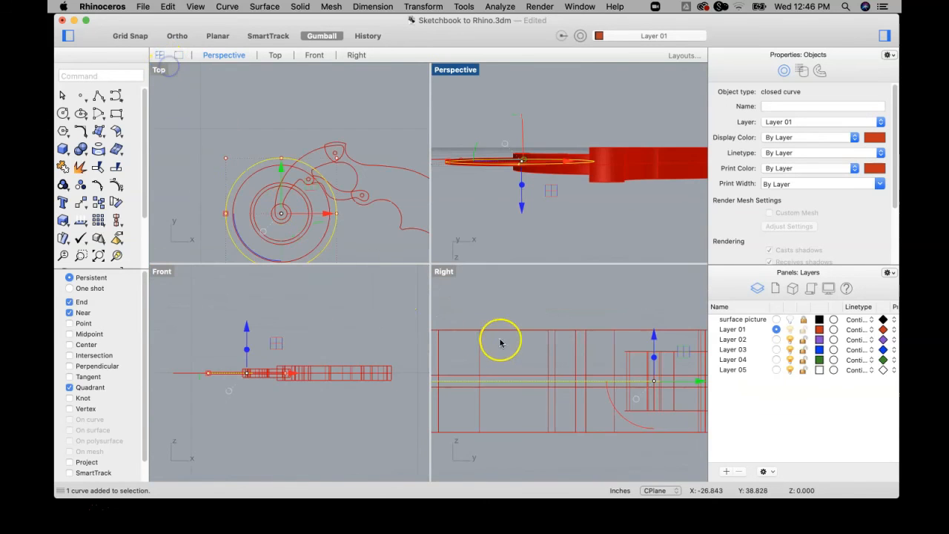
left_click_drag(246, 326, 246, 322)
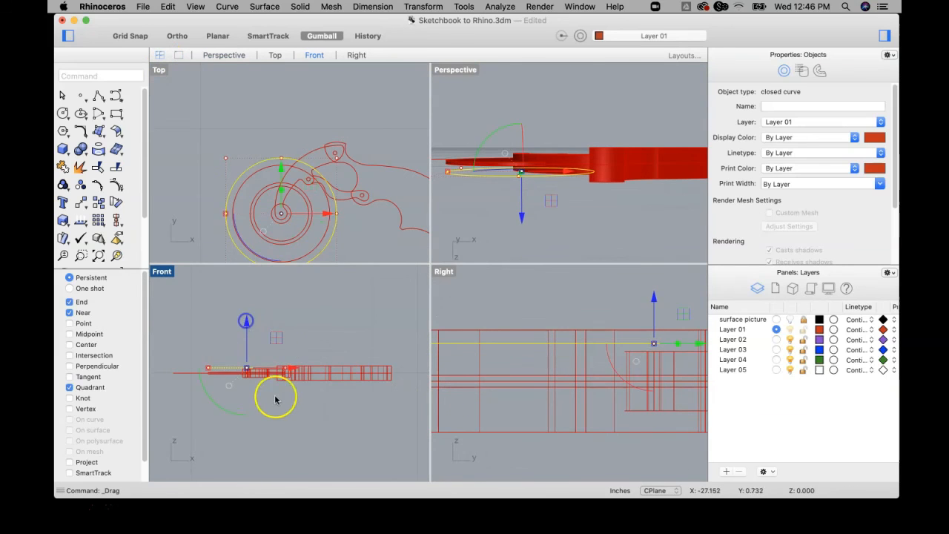
Undo the last upward move of the wheel's outermost circle curve.
left_click(265, 340)
scroll(246, 376, "up", 3)
left_click(275, 326)
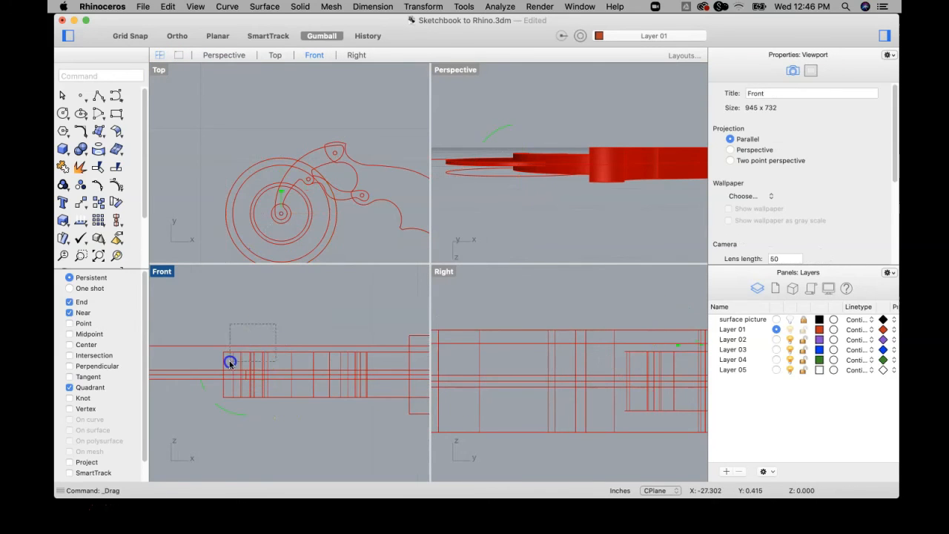
left_click_drag(230, 363, 230, 362)
right_click_drag(495, 185, 466, 172)
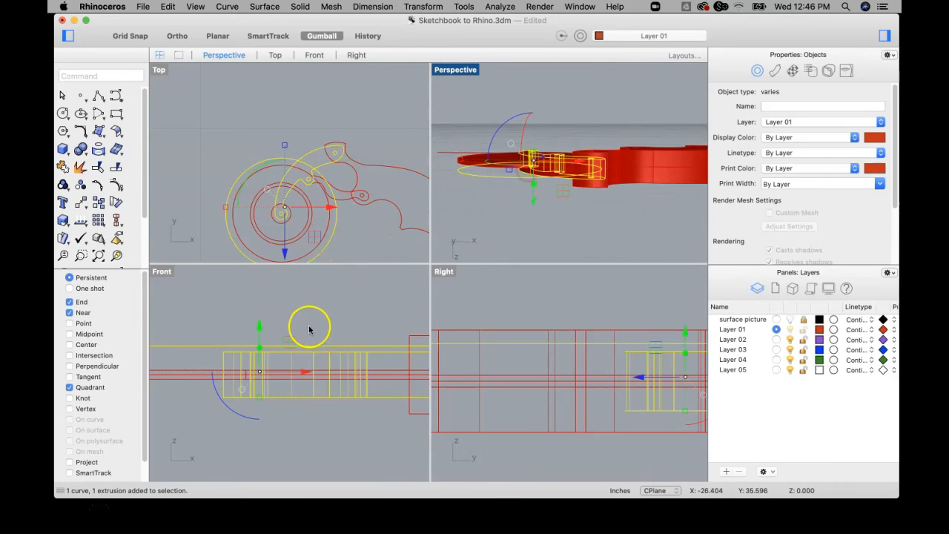
left_click(201, 370)
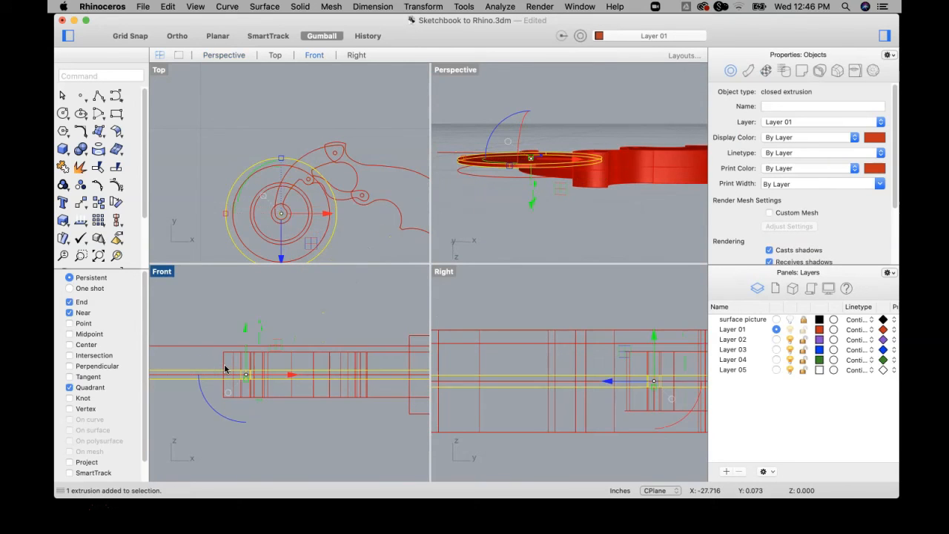
key("super+z")
Move the thin wheel disc solid up along the Z axis so it sits just above the arm's upper face.
left_click(184, 388)
left_click(185, 378)
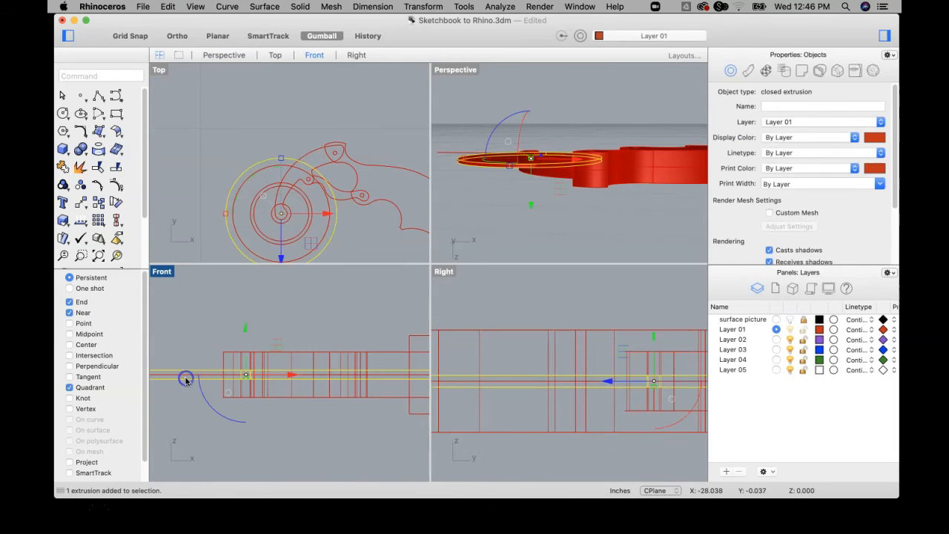
left_click_drag(247, 329, 250, 299)
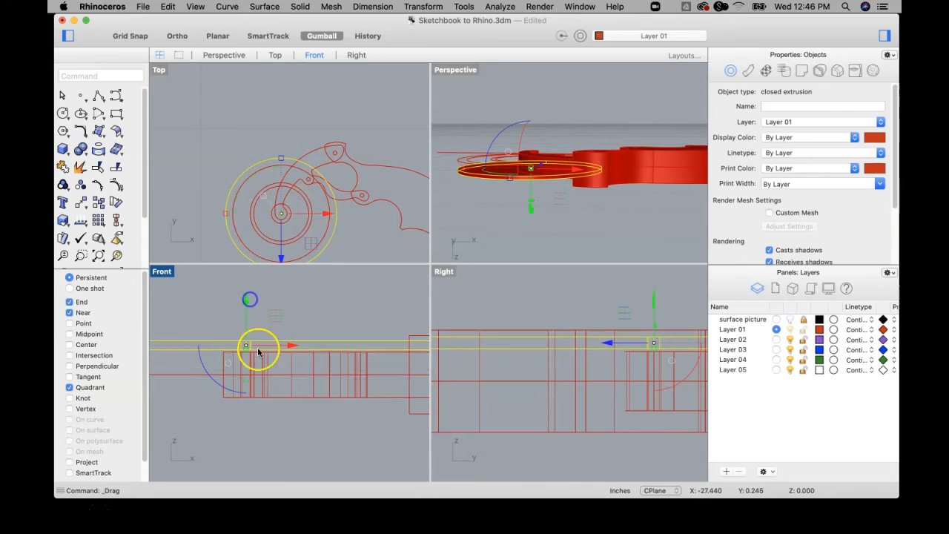
Move the wheel disc and the arm solids together up along the Z axis so they stack on top of the handle solid.
left_click(224, 372, "shift")
left_click_drag(281, 319, 274, 268)
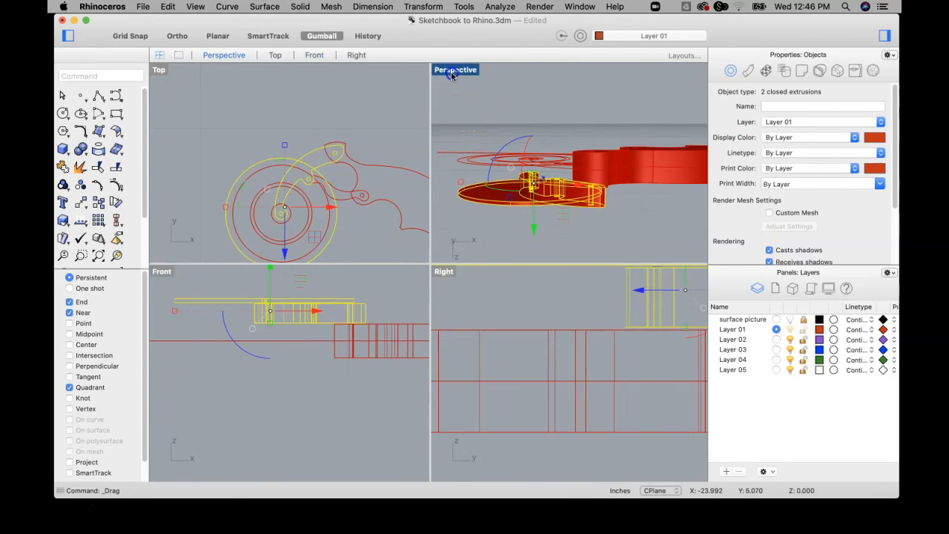
double_click(457, 78)
right_click_drag(544, 220, 568, 492)
left_click(394, 150)
right_click_drag(501, 221, 498, 240)
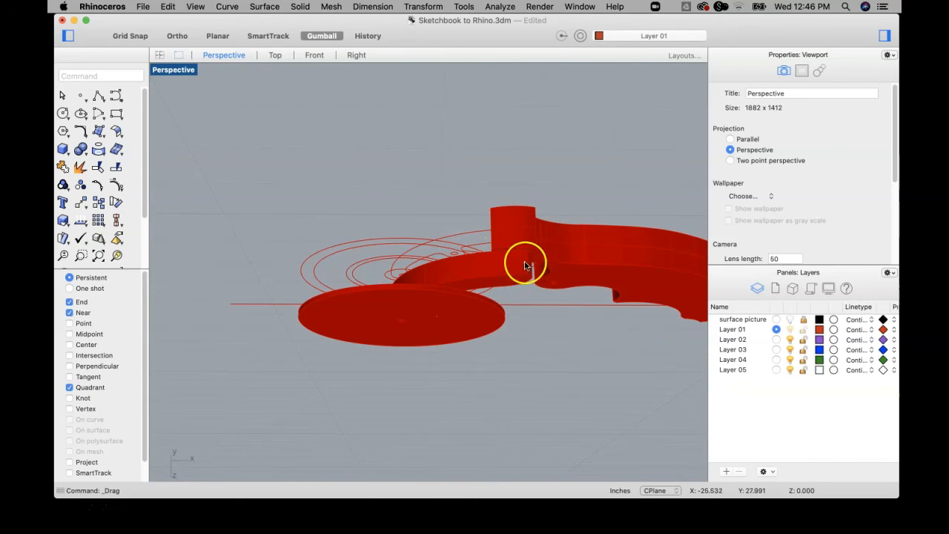
right_click_drag(515, 270, 568, 201)
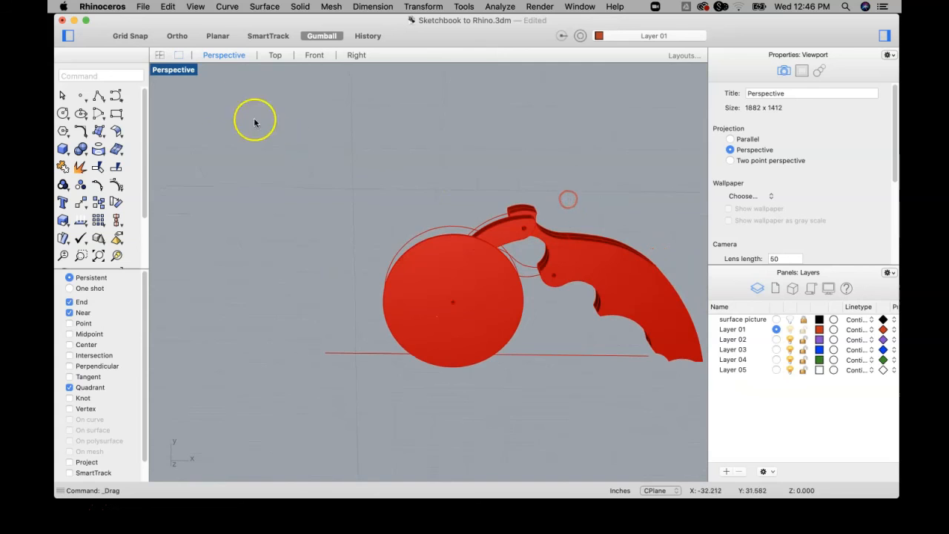
Select the handle, arm and wheel solids and rotate them together a quarter turn about the X axis so the tool stands upright.
double_click(170, 70)
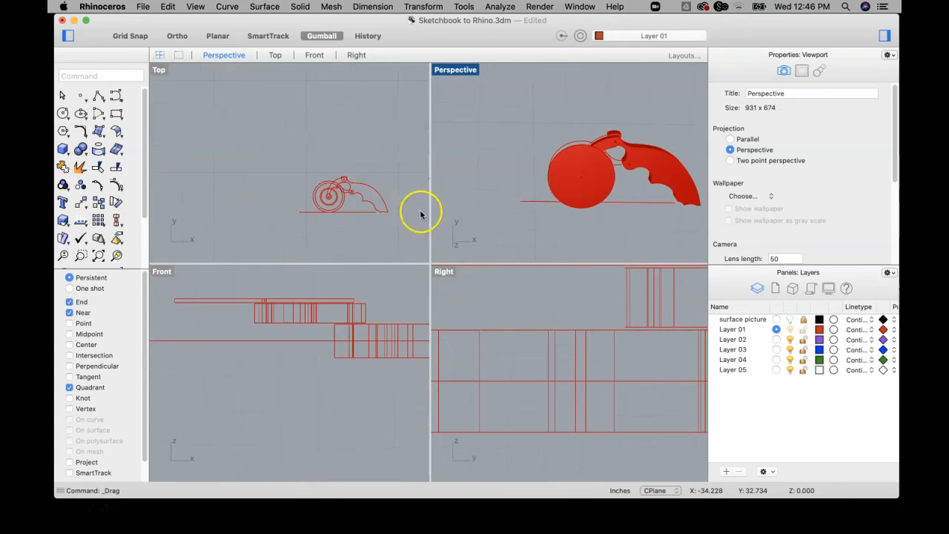
scroll(347, 334, "down", 10)
right_click_drag(358, 334, 329, 339)
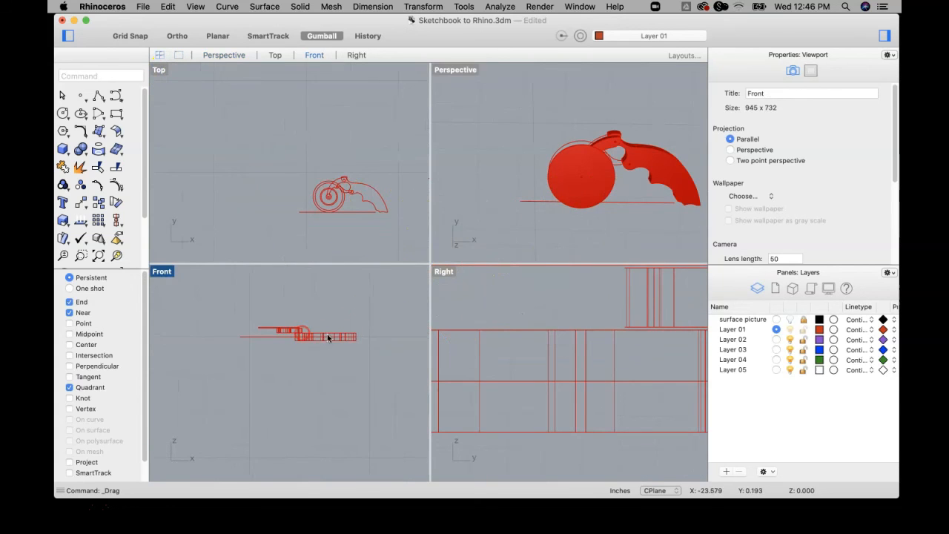
scroll(329, 341, "up", 6)
left_click(328, 345)
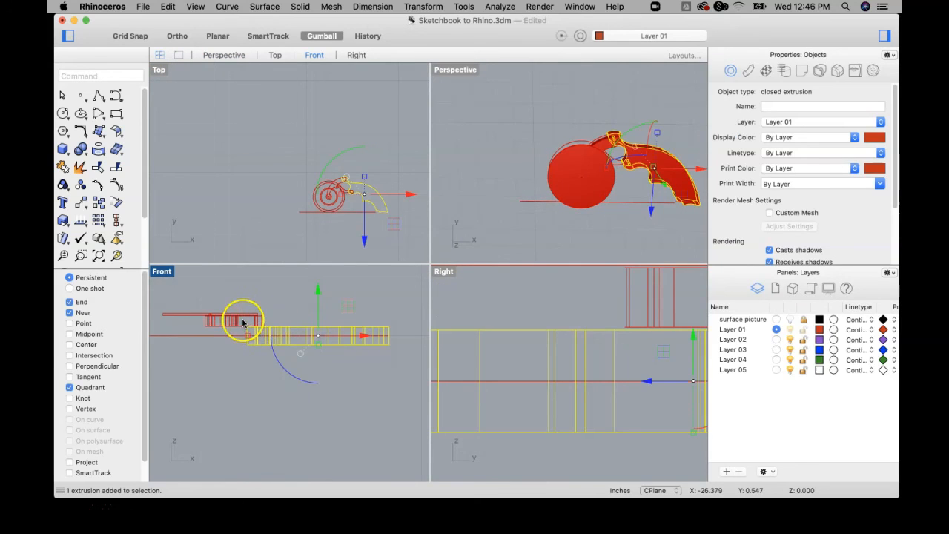
left_click(227, 319, "shift")
left_click(197, 315, "shift")
scroll(536, 314, "down", 5)
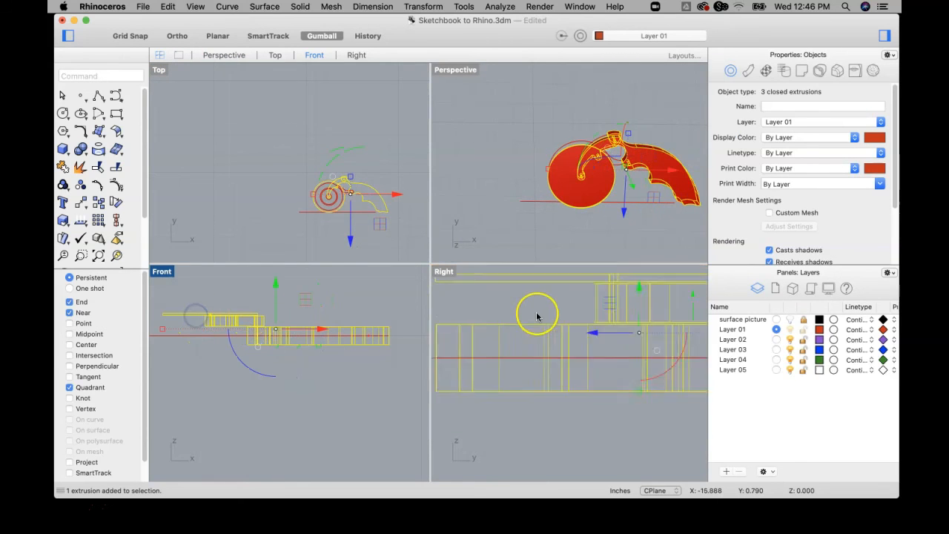
left_click_drag(605, 358, 611, 297, "shift")
right_click_drag(599, 112, 595, 89)
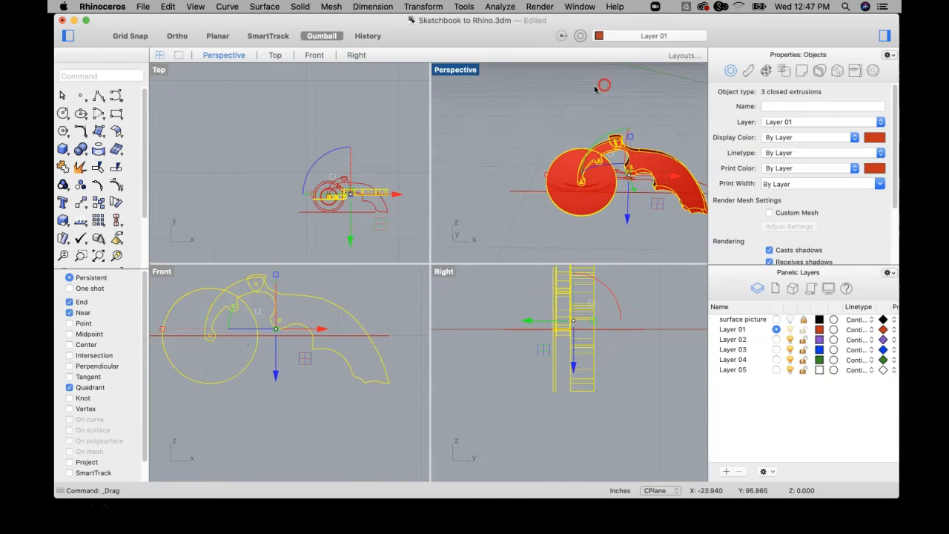
Examine the upright assembly of handle, arm and wheel up close and from several angles in the enlarged perspective view.
double_click(442, 72)
right_click_drag(383, 188, 318, 170, "shift")
left_click(612, 191)
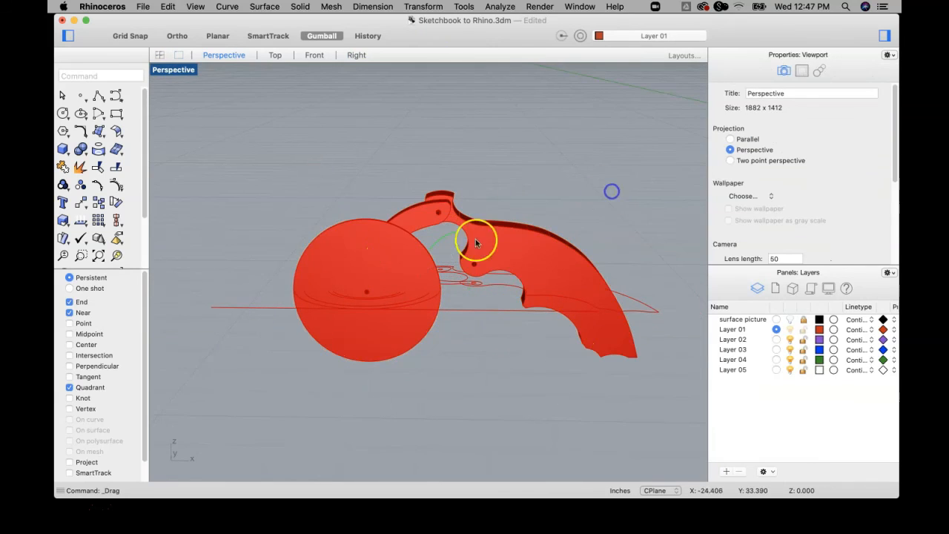
left_click(84, 255)
left_click_drag(319, 161, 629, 432)
right_click_drag(411, 334, 449, 328)
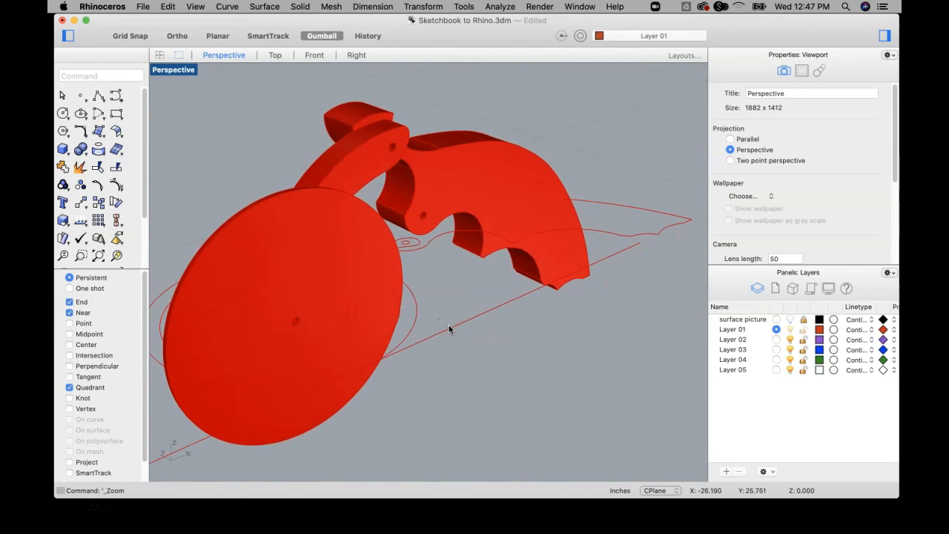
mouse_move(470, 278)
right_mouse_down()
mouse_move(445, 252)
mouse_move(427, 329)
mouse_move(556, 268)
mouse_move(531, 246)
mouse_move(396, 218)
mouse_move(410, 231)
mouse_move(490, 200)
mouse_move(528, 256)
mouse_move(532, 293)
mouse_move(526, 195)
mouse_move(551, 191)
mouse_move(543, 265)
right_mouse_up()
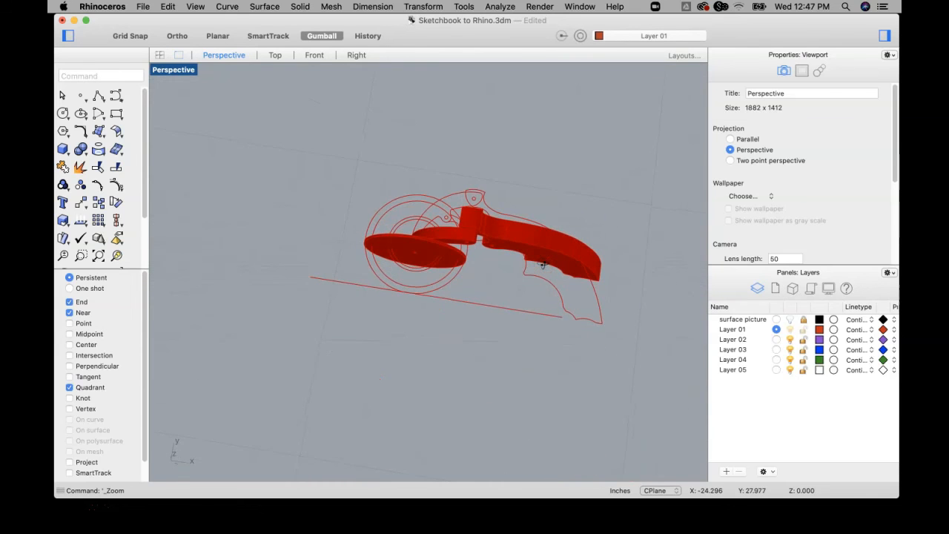
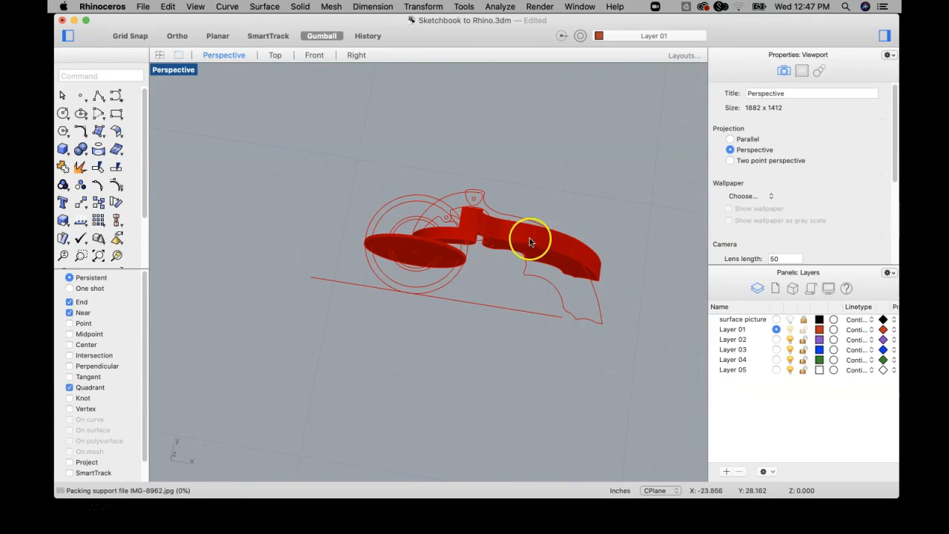
Select the handle solid and toggle its isocurve display off and back on to compare its appearance.
mouse_move(537, 245)
right_mouse_down()
mouse_move(555, 205)
mouse_move(460, 290)
mouse_move(611, 272)
mouse_move(602, 263)
mouse_move(602, 282)
mouse_move(576, 212)
right_mouse_up()
left_click(522, 244)
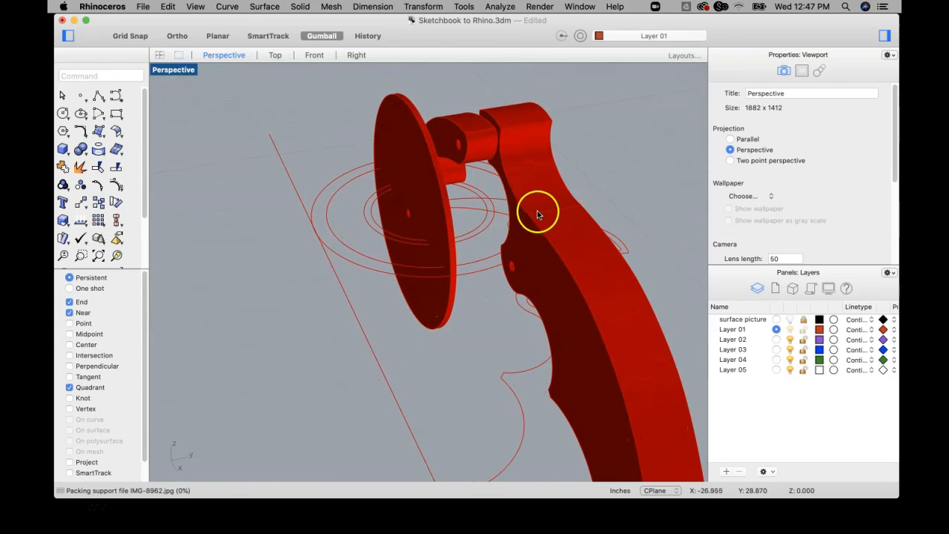
left_click(586, 299)
scroll(803, 214, "down", 3)
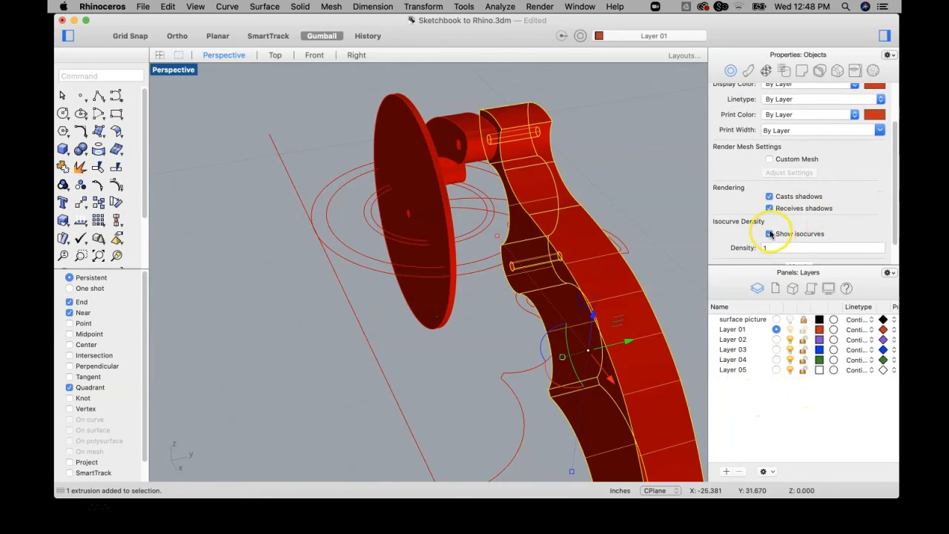
left_click(675, 204)
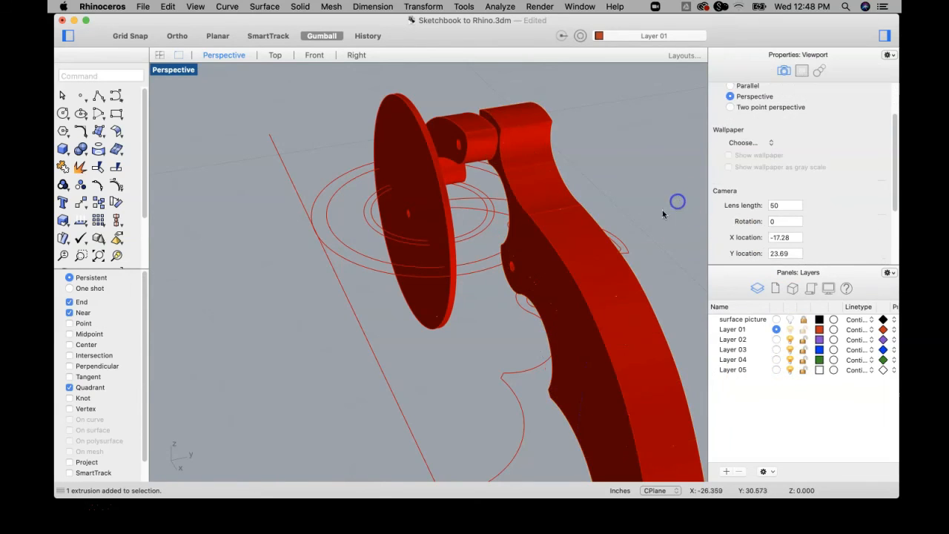
right_click_drag(664, 231, 693, 216)
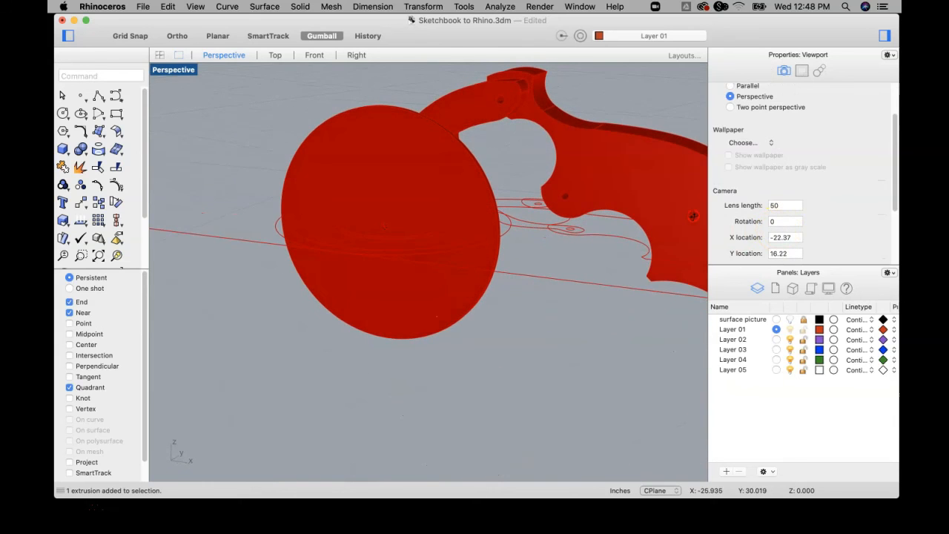
left_click(666, 184)
scroll(786, 230, "down", 4)
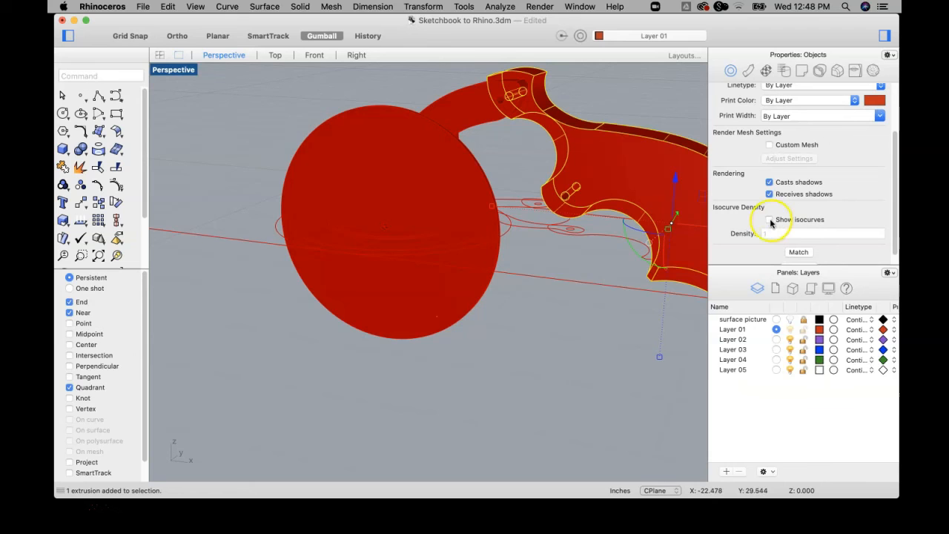
left_click(772, 221)
Examine the selected handle solid and its isocurves from several angles and distances.
right_click_drag(644, 168, 460, 155)
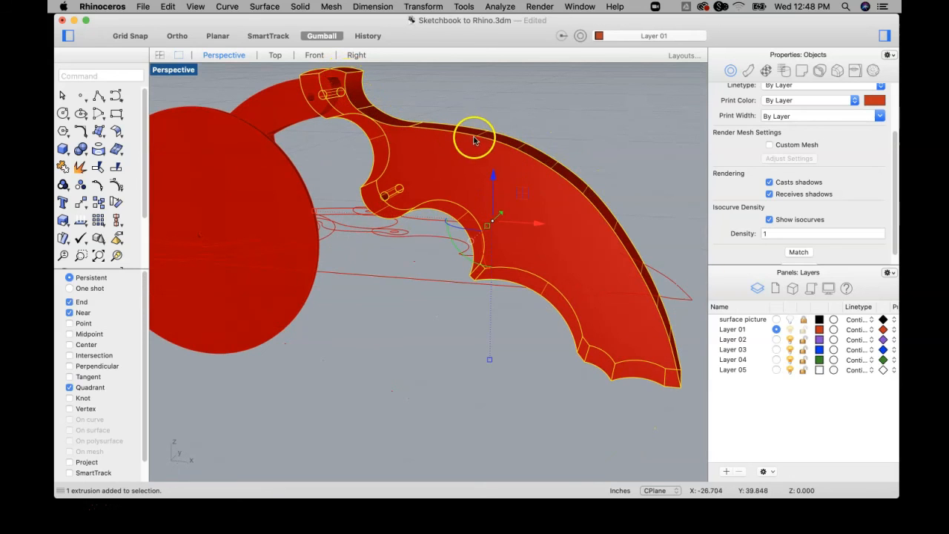
right_click_drag(641, 265, 567, 204)
right_click_drag(462, 140, 406, 139)
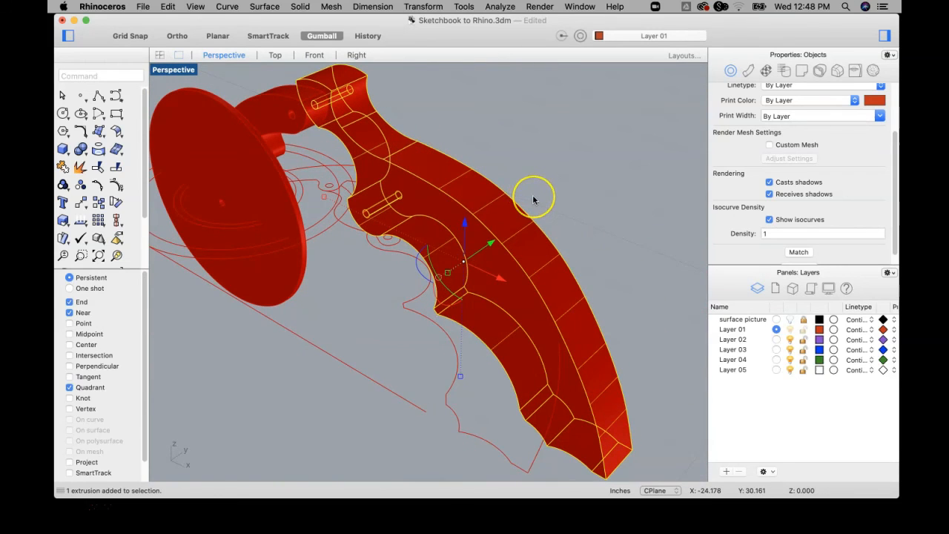
right_click_drag(419, 224, 523, 261)
scroll(523, 261, "up", 8)
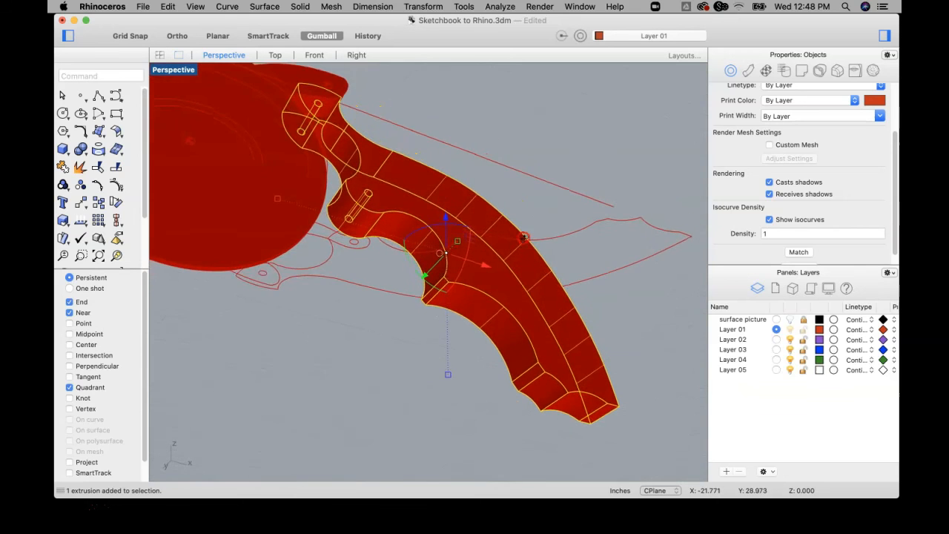
scroll(519, 250, "down", 6)
right_click_drag(512, 267, 523, 255)
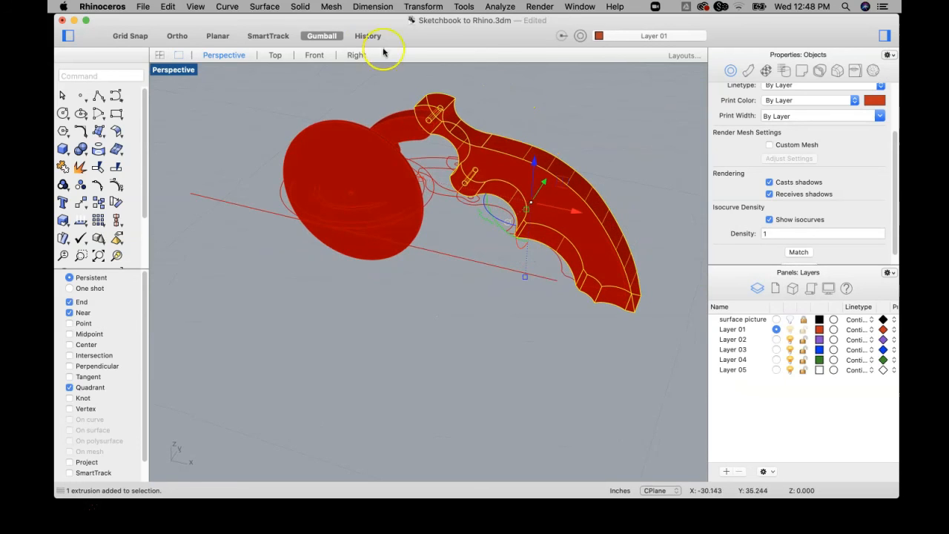
Return to the four-view layout, add the wheel and arm solids to the selected handle, and assign all three to Layer 03.
double_click(172, 71)
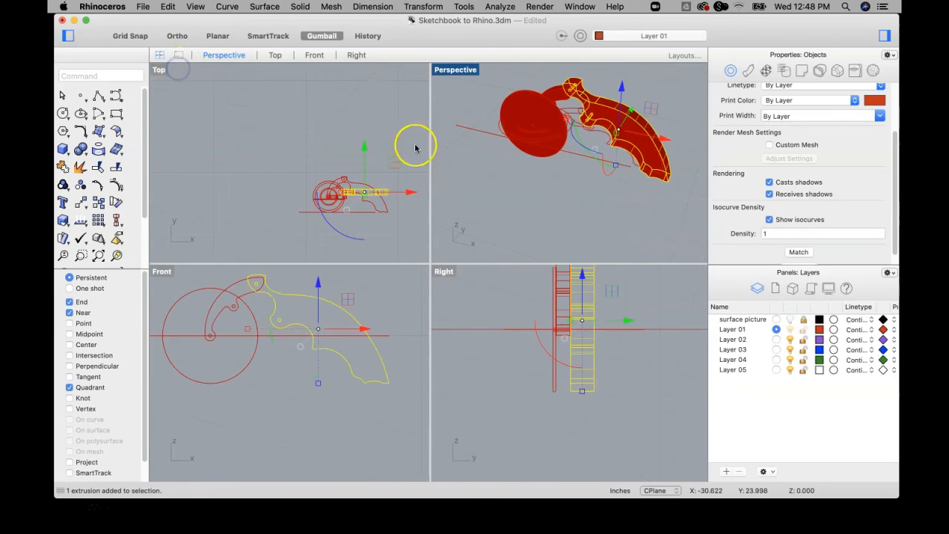
left_click(549, 108)
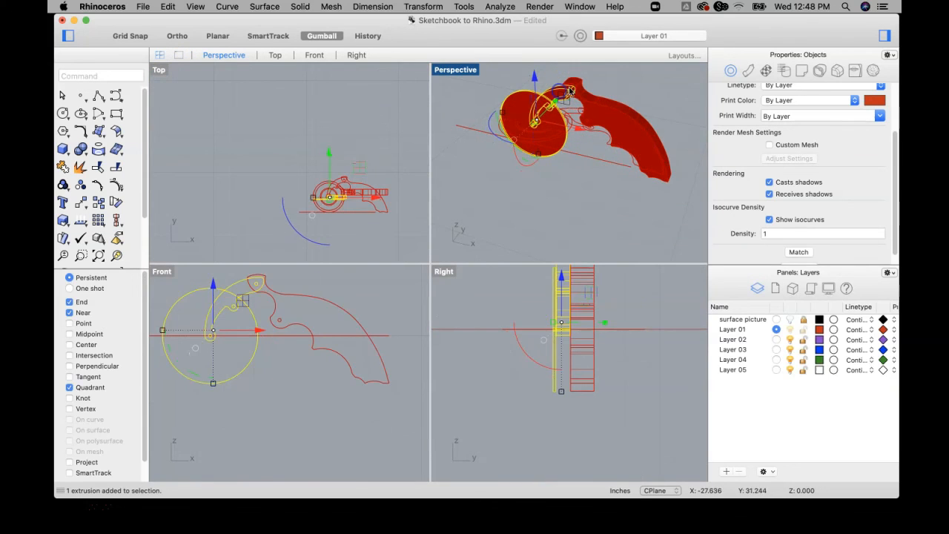
left_click(571, 90, "shift")
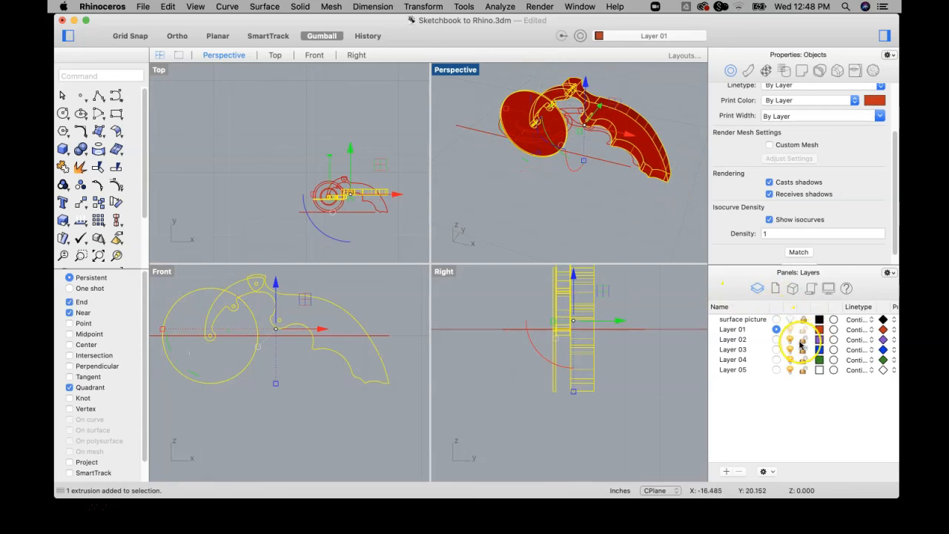
scroll(838, 133, "up", 1)
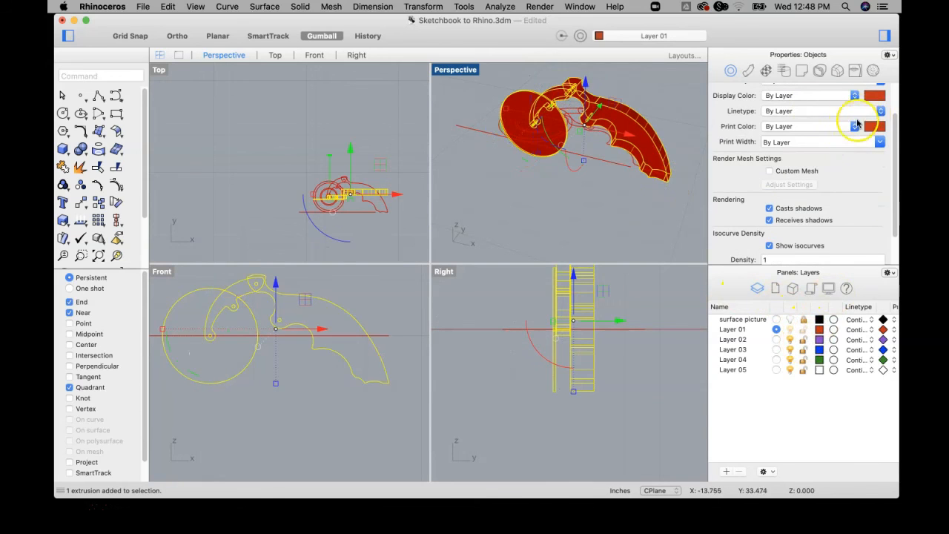
scroll(846, 137, "up", 2)
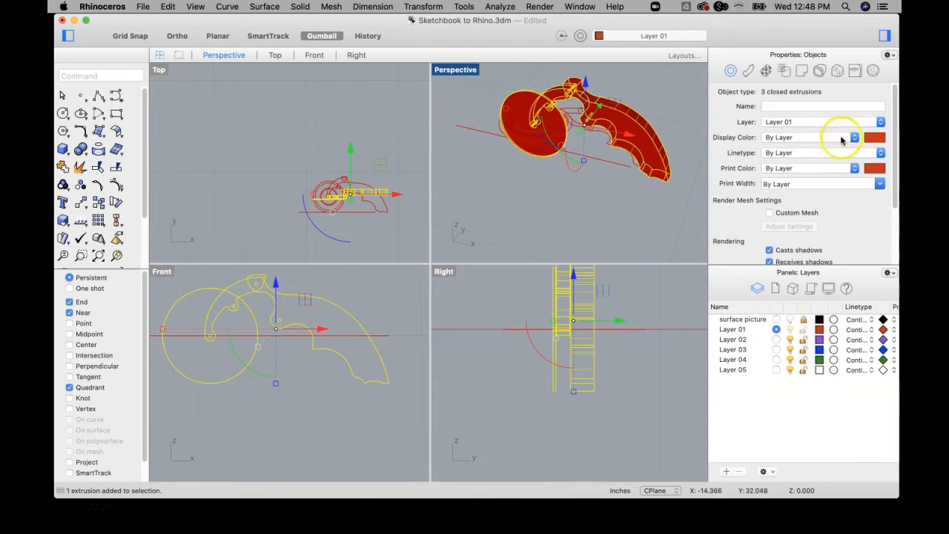
left_click(880, 121)
left_click(797, 141)
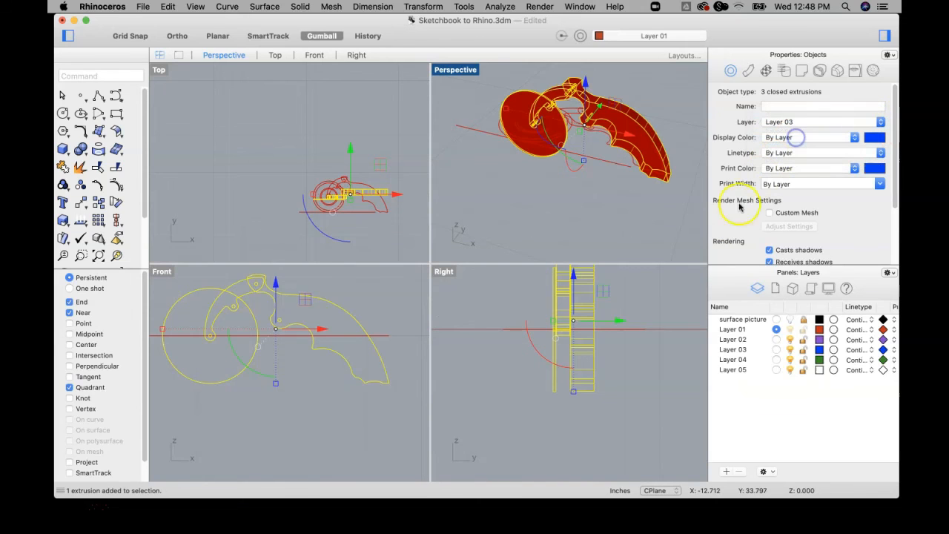
Try hiding and restoring the three solids, using both Layer 03's visibility and the Hide and Show commands.
left_click(790, 349)
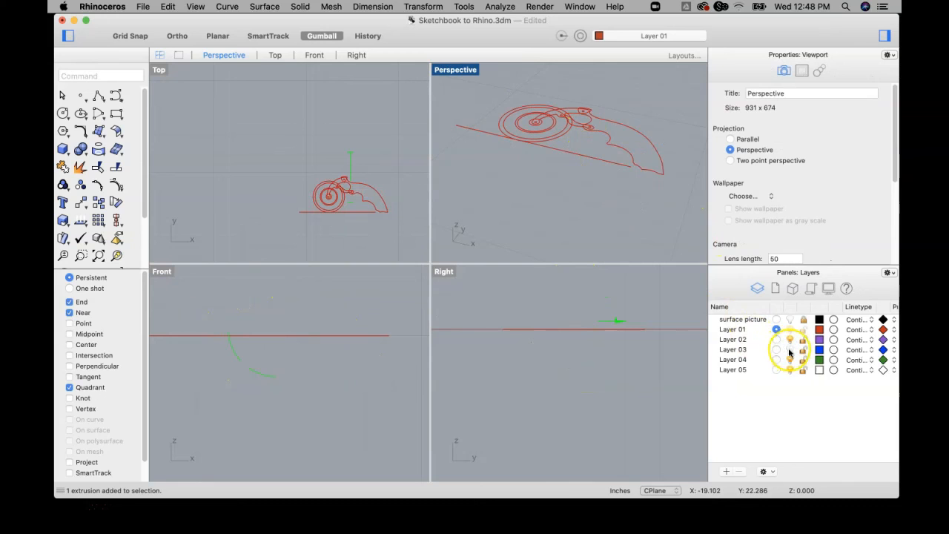
left_click(791, 350)
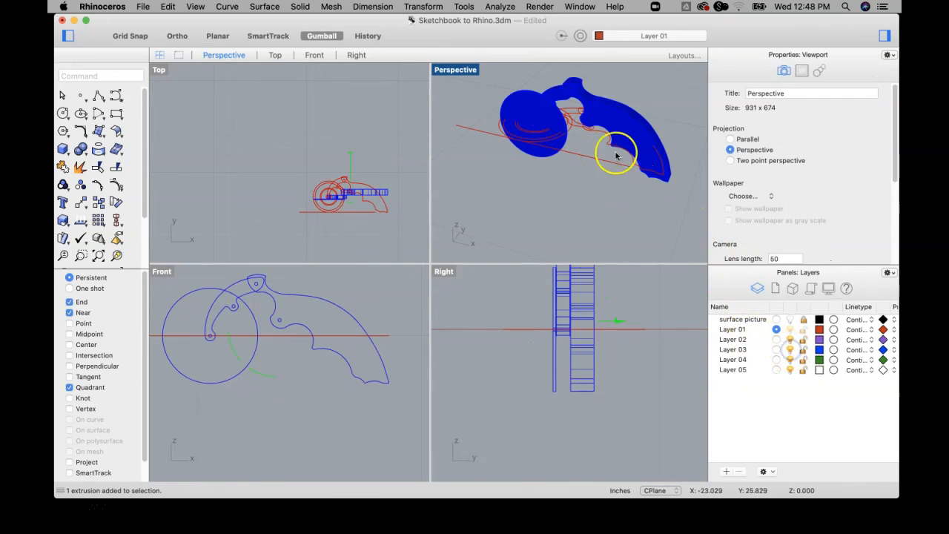
left_click(637, 112)
left_click(523, 98, "shift")
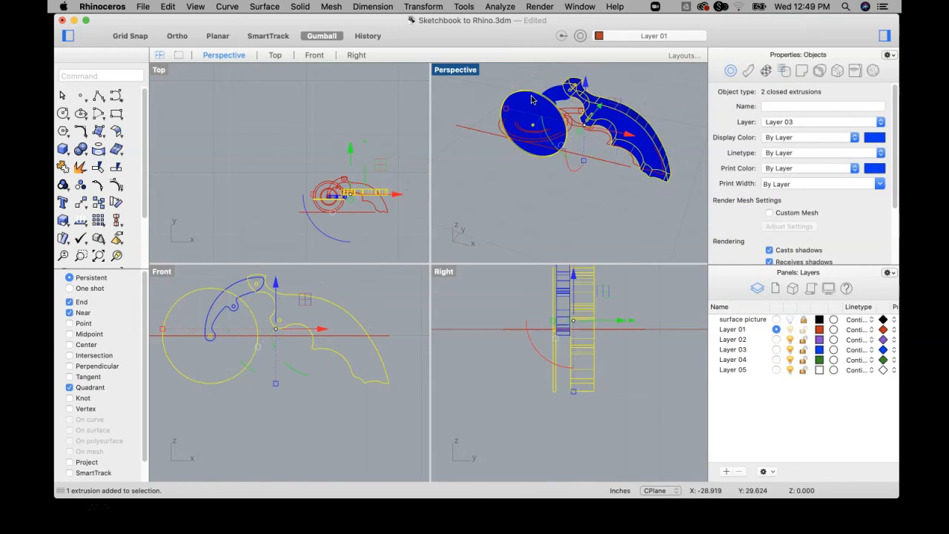
left_click(552, 92, "shift")
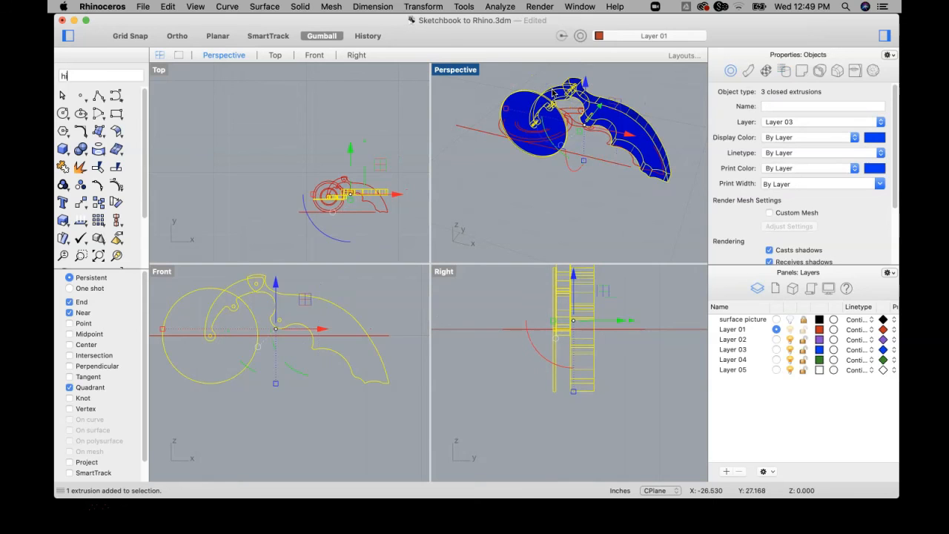
key("Return")
left_click(518, 135)
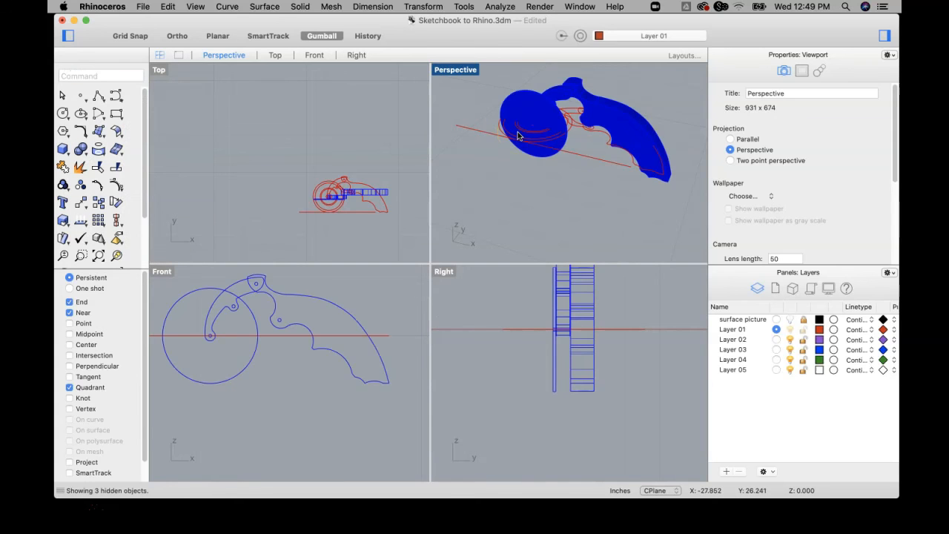
Turn off Layer 03, enlarge the Perspective view on the traced curves, and turn on and unlock the surface picture layer.
left_click(790, 350)
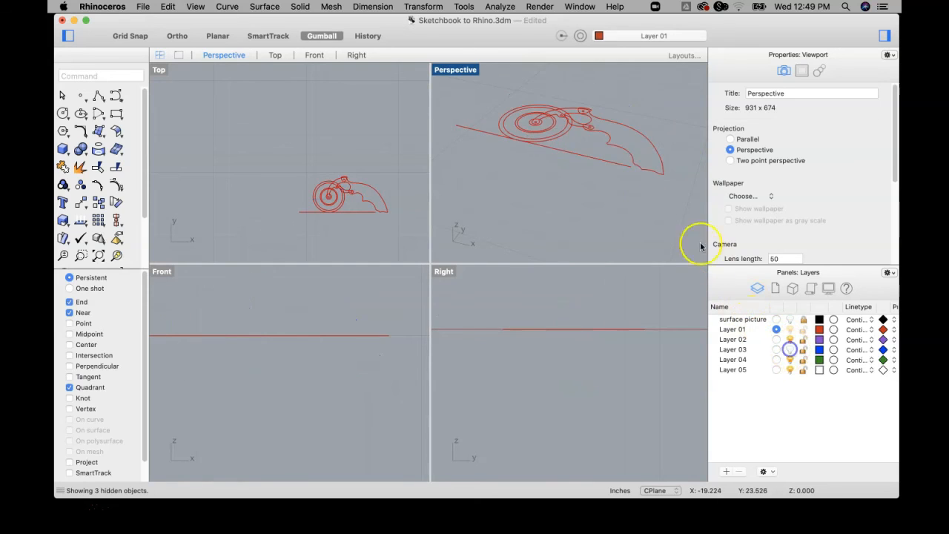
double_click(452, 71)
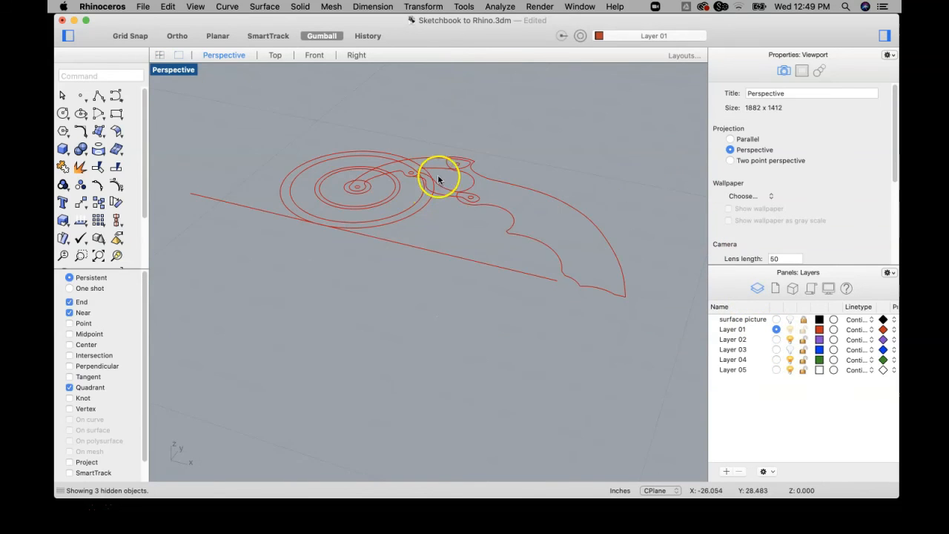
right_click_drag(419, 176, 470, 213)
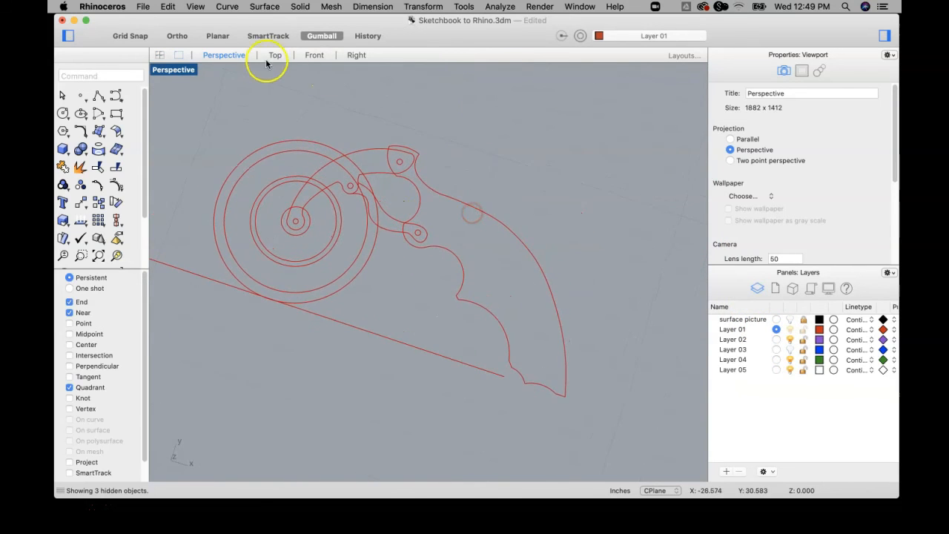
left_click(791, 319)
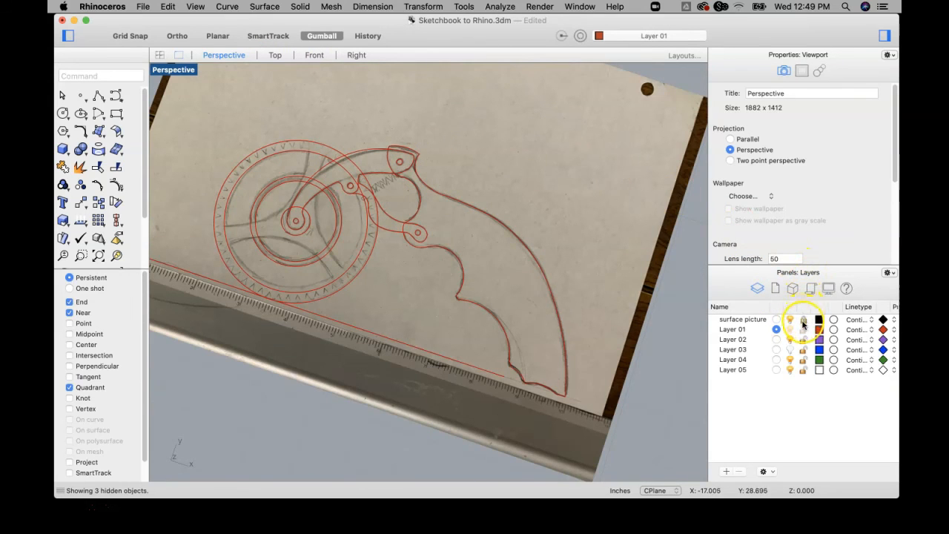
left_click(804, 319)
Select the sketch picture surface and read its detailed object description, closing the description window when done.
left_click(632, 188)
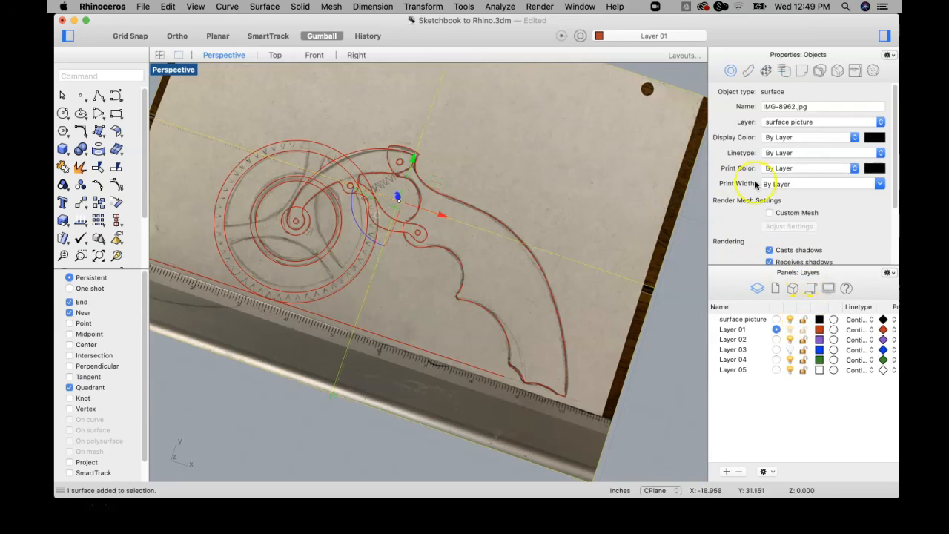
scroll(803, 204, "down", 5)
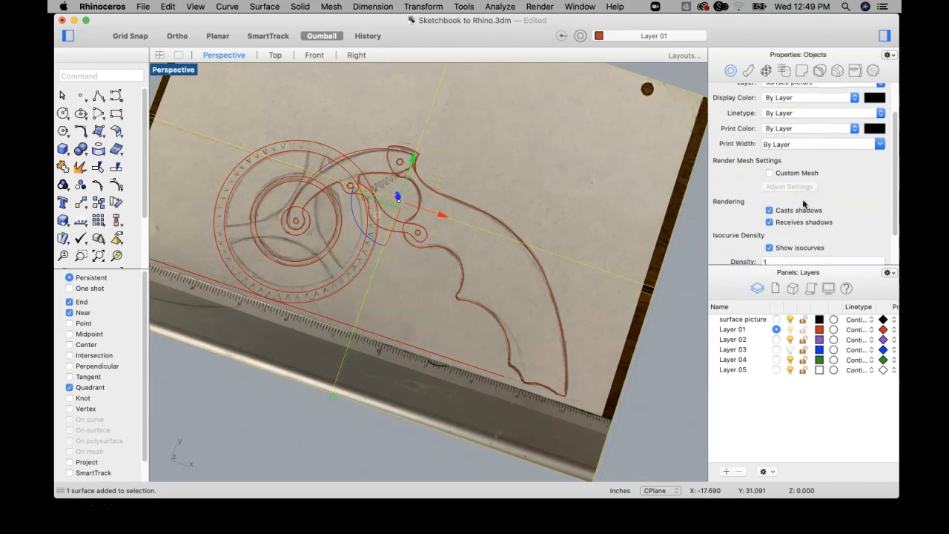
scroll(803, 204, "down", 2)
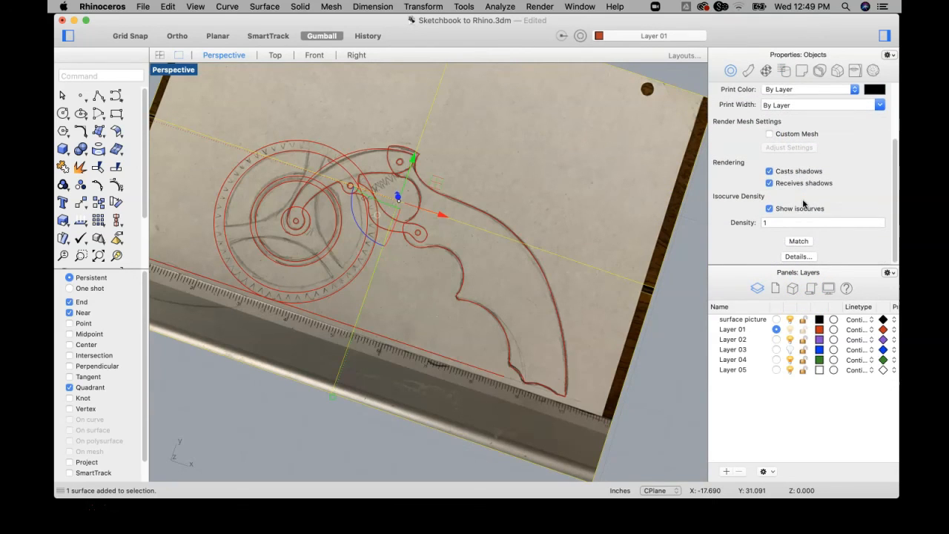
left_click(798, 257)
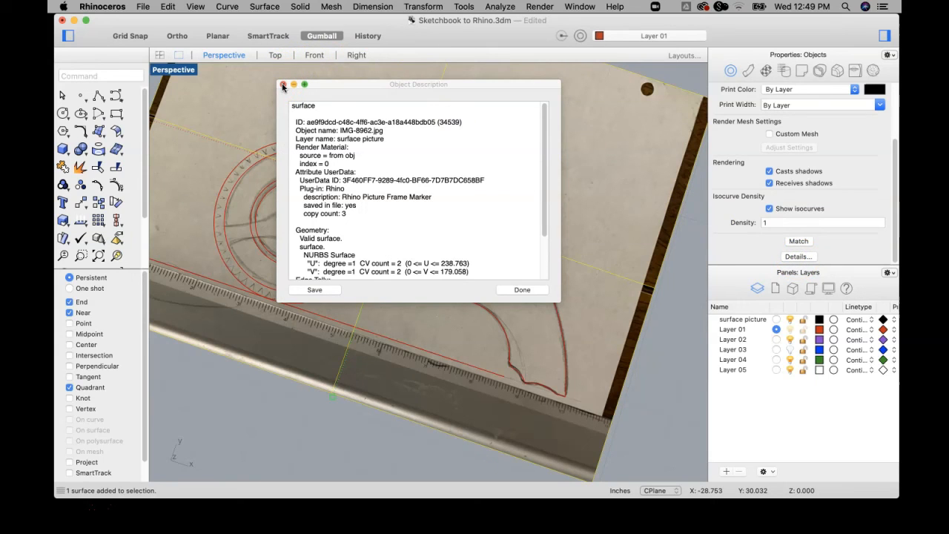
left_click(283, 85)
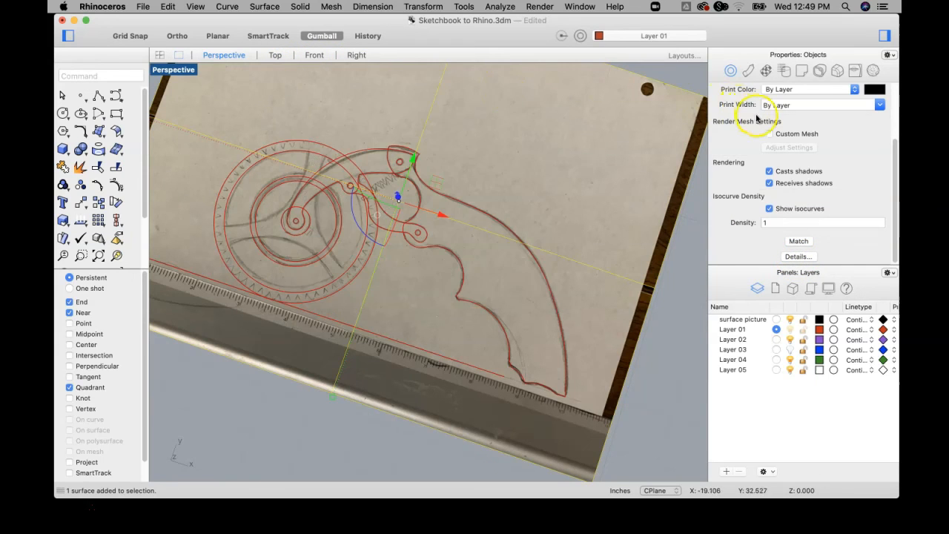
Examine the sketch surface's object properties, including its layer, display colour, shadow and isocurve settings.
right_click(814, 135)
left_click(881, 141)
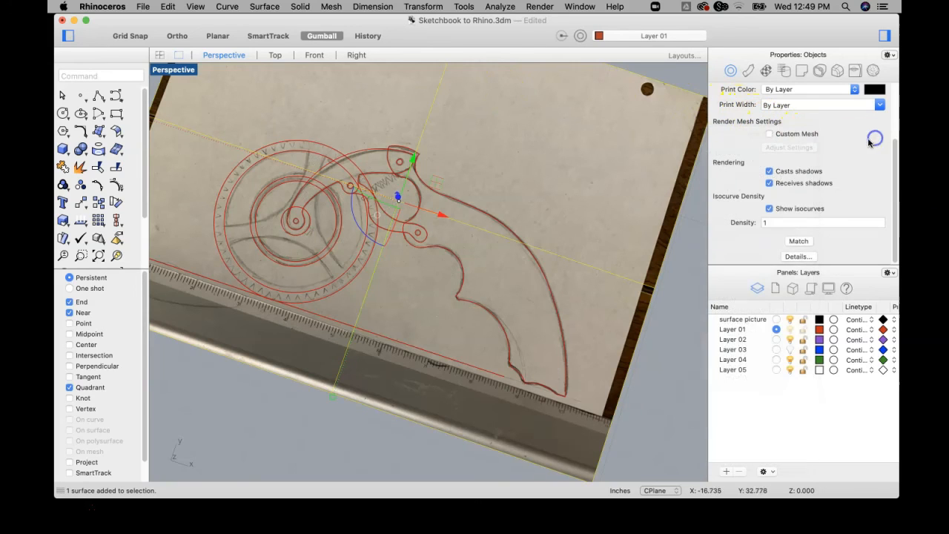
scroll(800, 143, "up", 3)
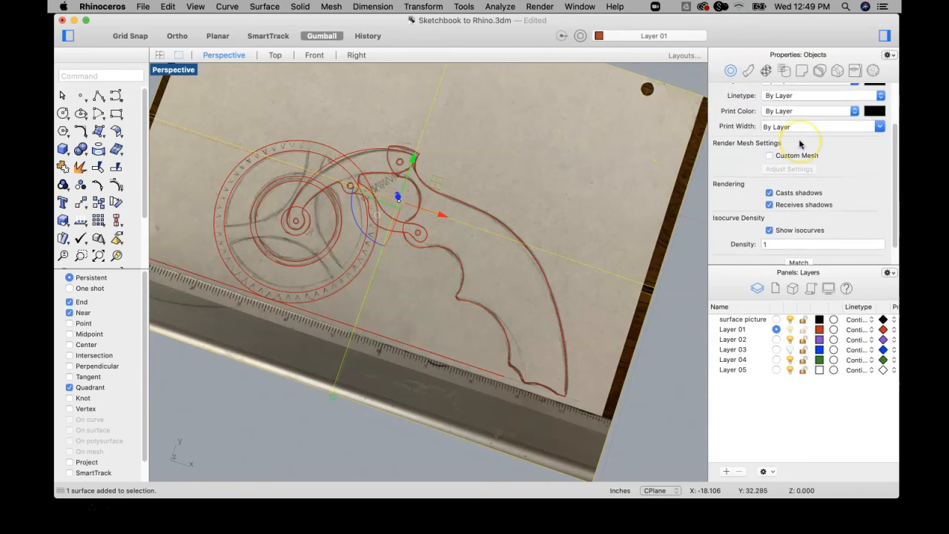
scroll(799, 143, "up", 2)
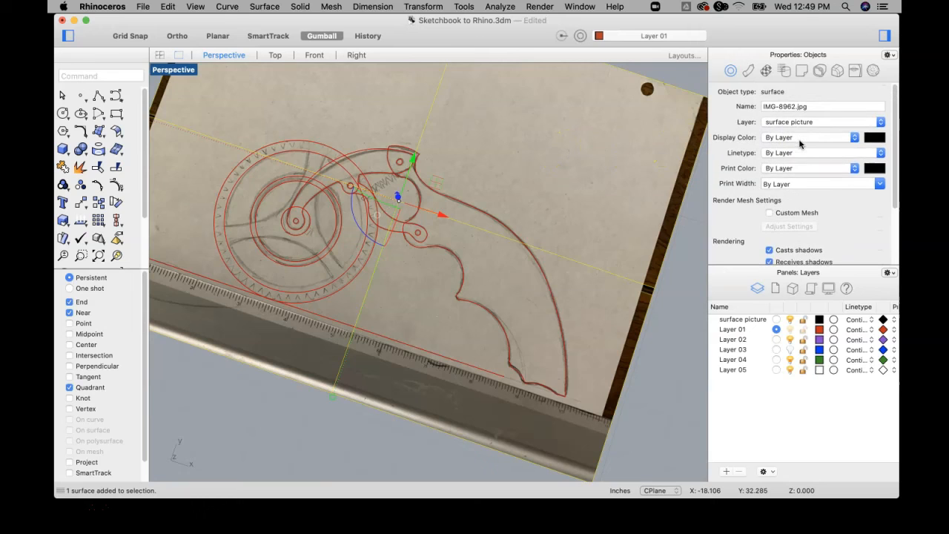
scroll(794, 161, "down", 2)
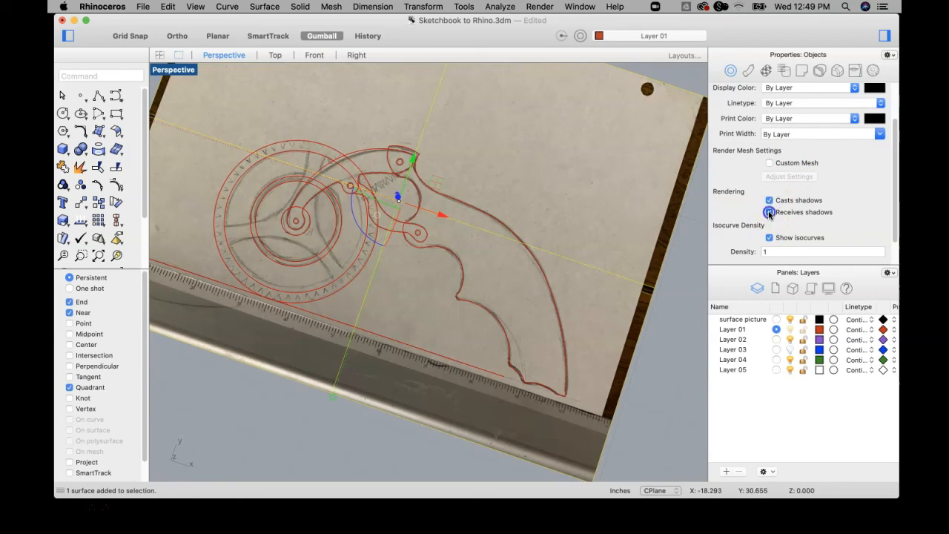
right_click(803, 207)
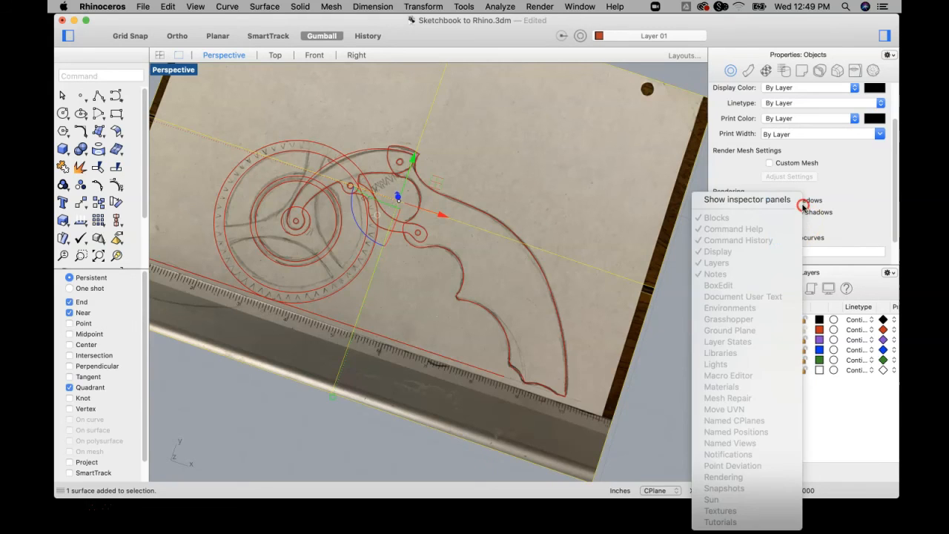
left_click(850, 200)
scroll(831, 204, "down", 3)
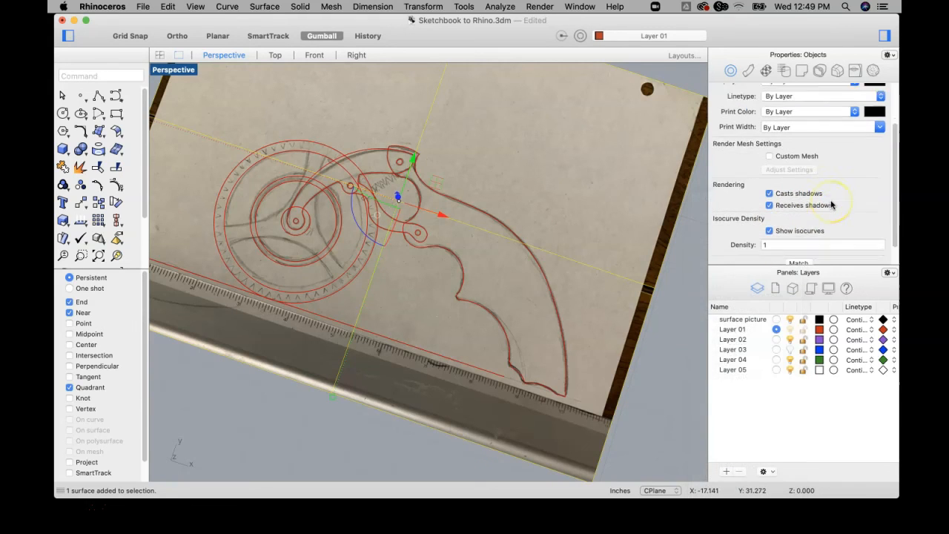
Try an isocurve density of .2 on the sketch surface, return it to 1, and deselect the surface.
left_click(761, 224)
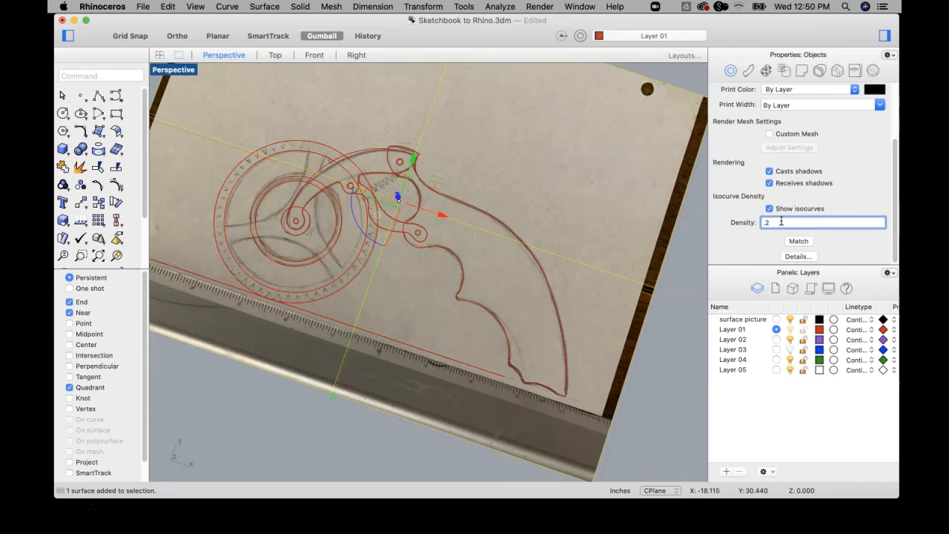
scroll(612, 252, "down", 6)
right_click_drag(612, 224, 612, 195)
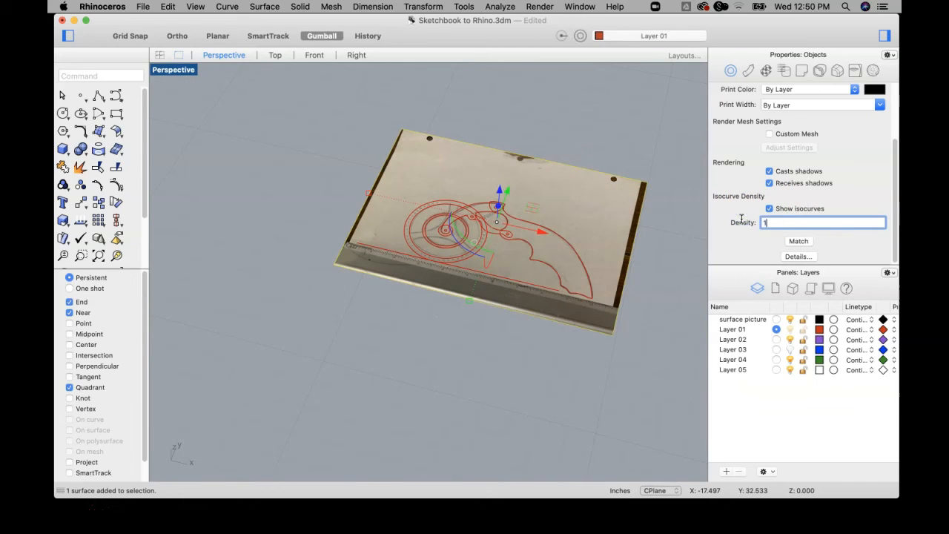
left_click(595, 130)
right_click_drag(595, 129, 535, 193)
Save the Sketchbook to Rhino.3dm file with the traced curves and sketch picture shown in the Perspective view.
scroll(582, 203, "down", 7)
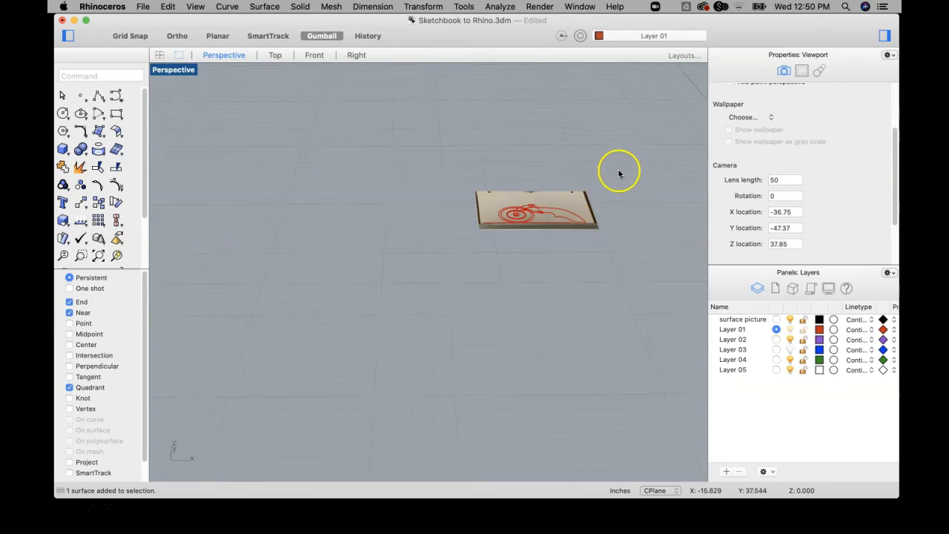
right_click_drag(618, 175, 611, 206)
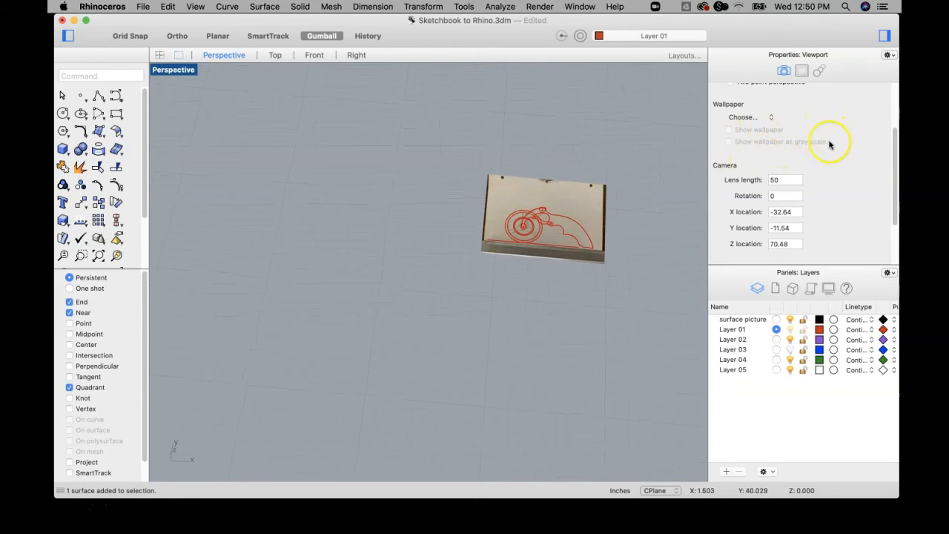
scroll(829, 144, "up", 4)
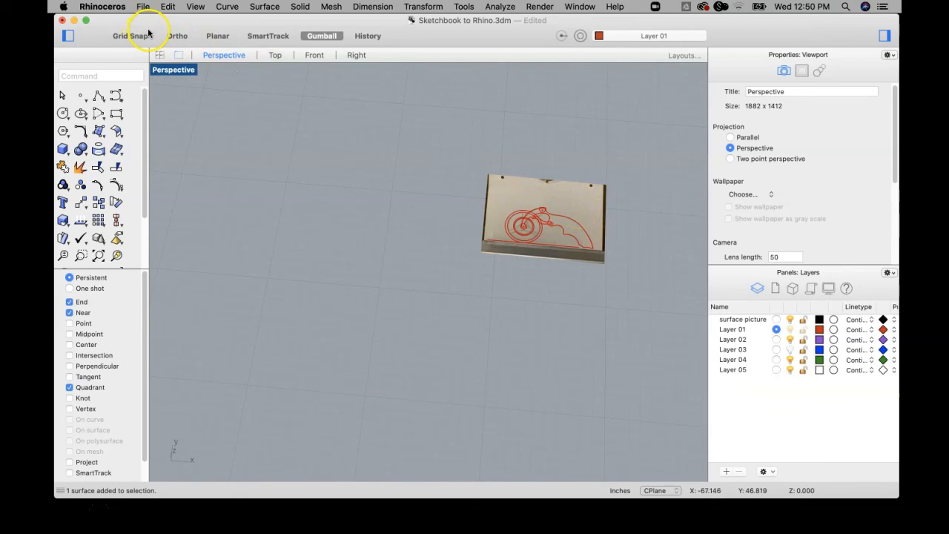
key("super+s")
left_click(245, 34)
scroll(547, 206, "up", 5)
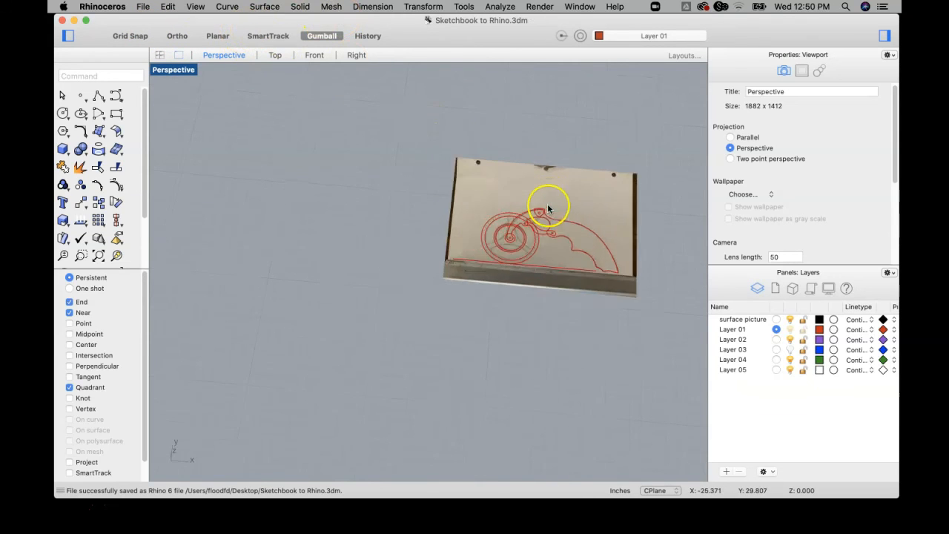
mouse_move(547, 206)
right_mouse_down()
mouse_move(417, 195)
mouse_move(412, 213)
mouse_move(386, 208)
mouse_move(454, 243)
right_mouse_up()
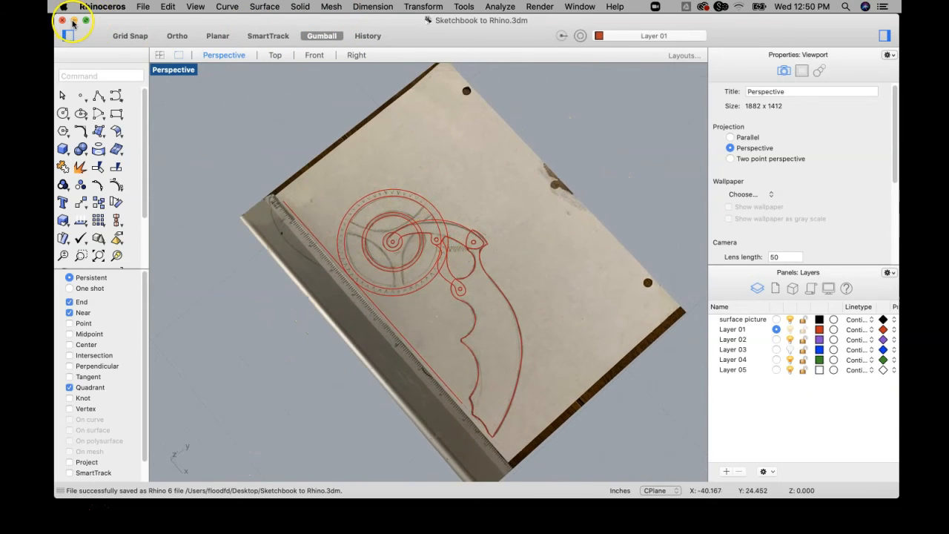
Minimise the model window, create a new folder on the desktop, and move IMG-8962.jpg into it.
left_click(74, 20)
left_click(868, 319)
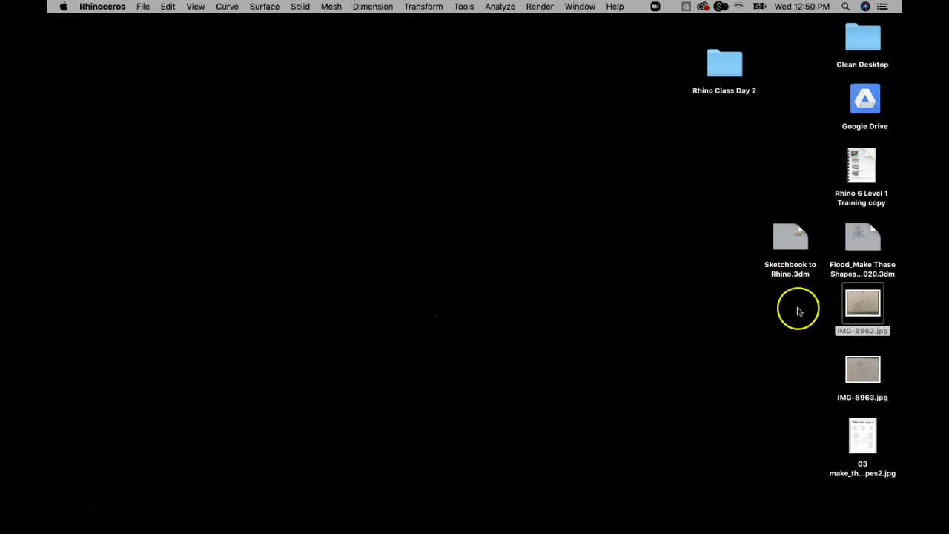
right_click(566, 234)
left_click(572, 238)
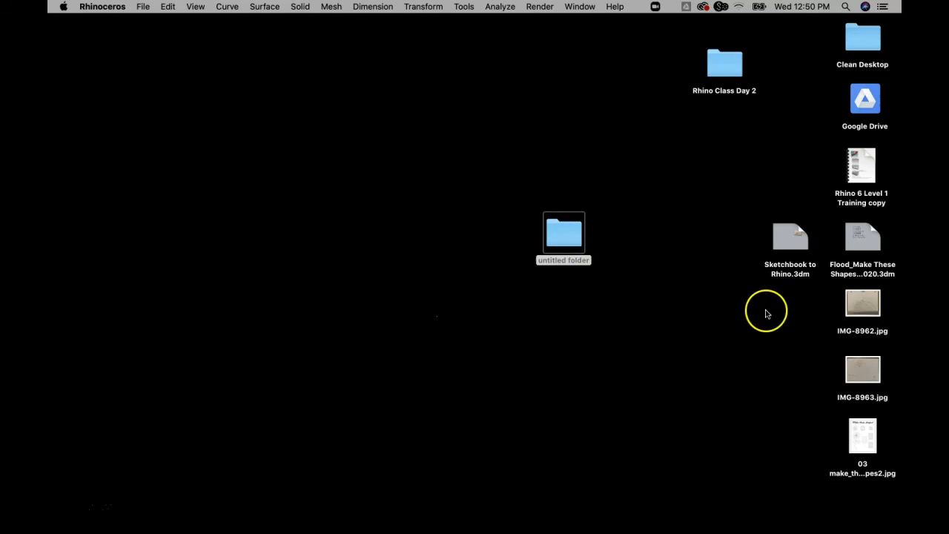
left_click(848, 304)
left_click_drag(818, 303, 562, 238)
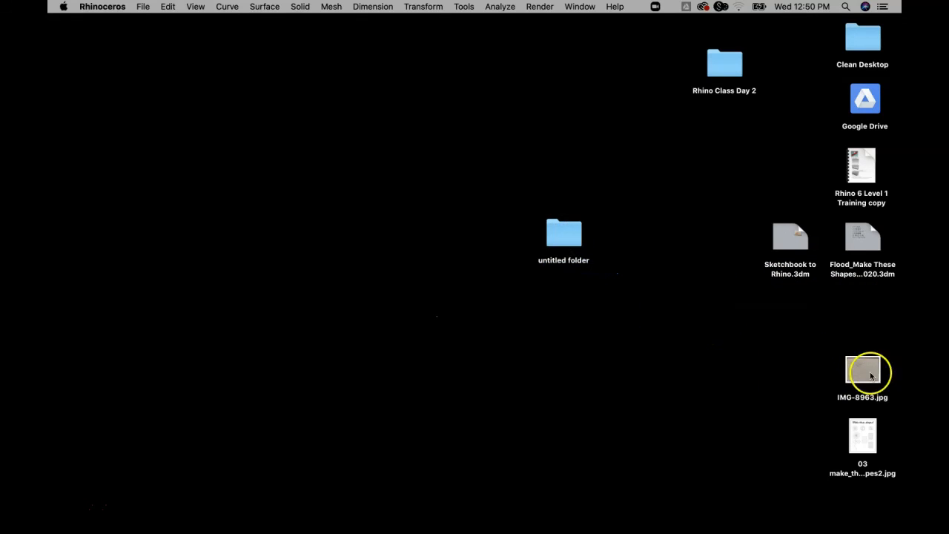
Restore the Rhino model window, check the sketch picture in the Perspective view, and close the file.
mouse_move(579, 526)
left_click(799, 517)
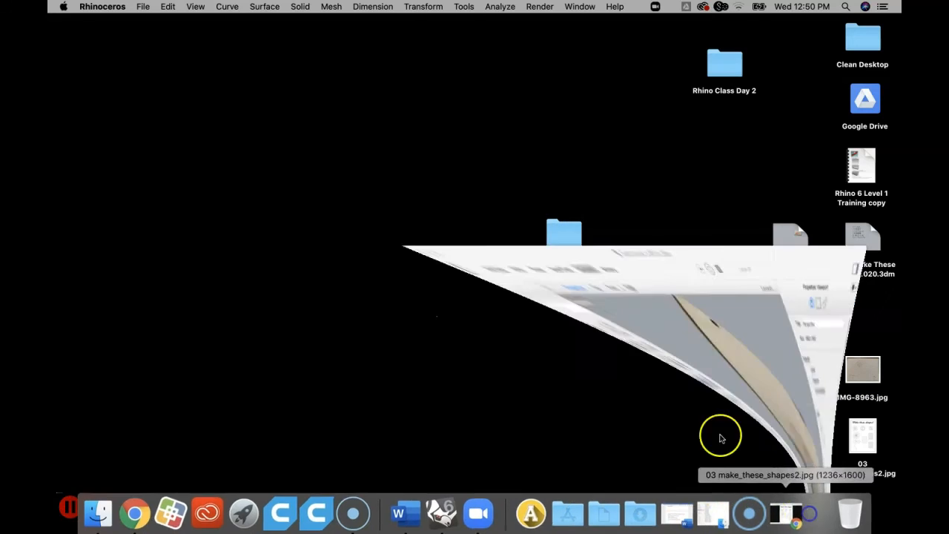
right_click_drag(490, 229, 509, 236)
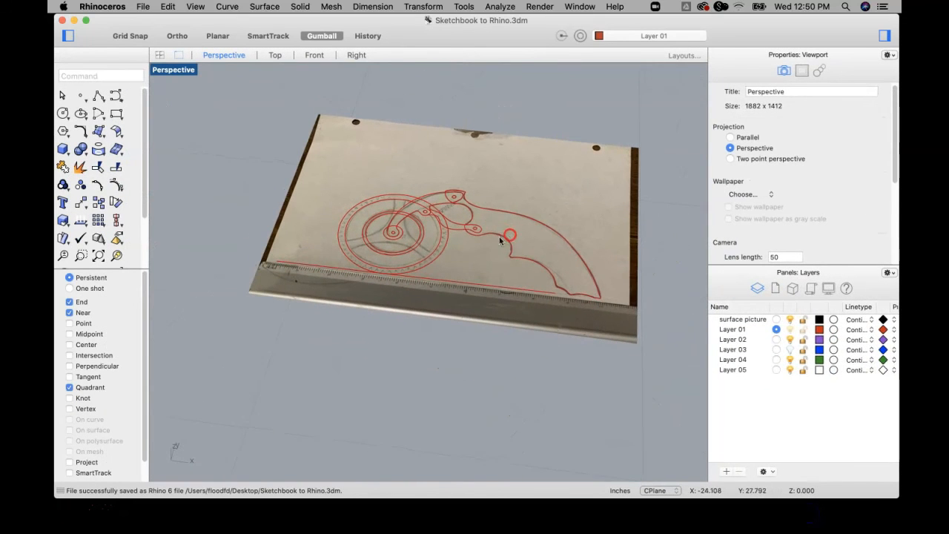
left_click(63, 21)
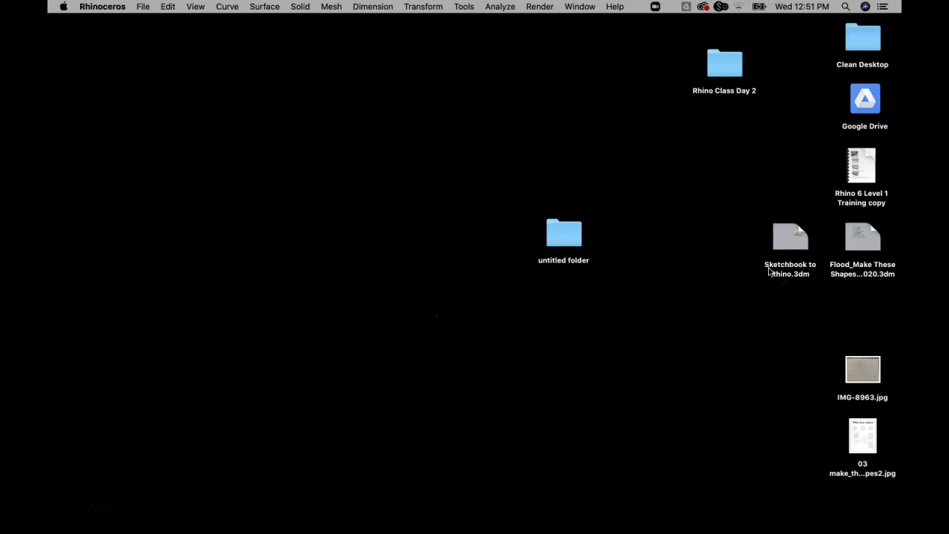
Reopen Sketchbook to Rhino.3dm from the desktop, check how the sketch picture displays, and close the file.
double_click(787, 242)
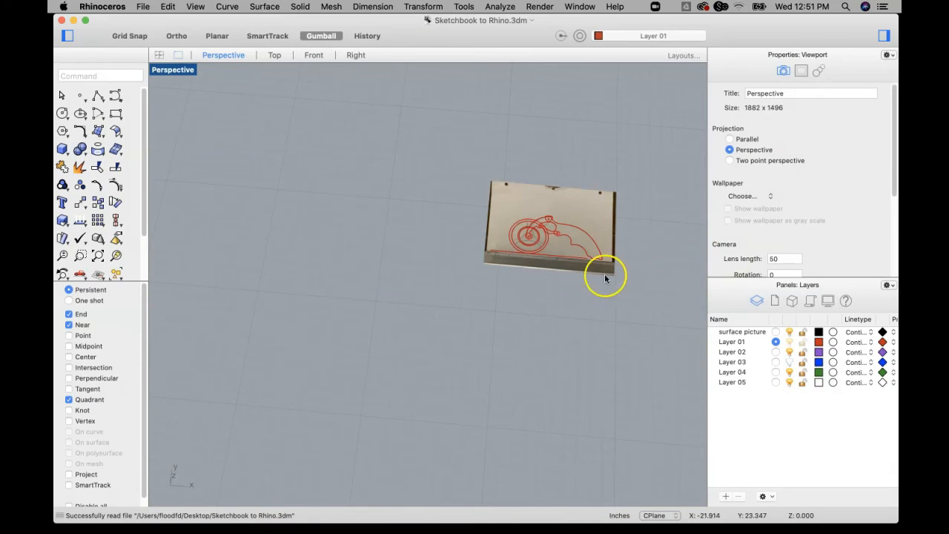
right_click_drag(606, 272, 602, 292)
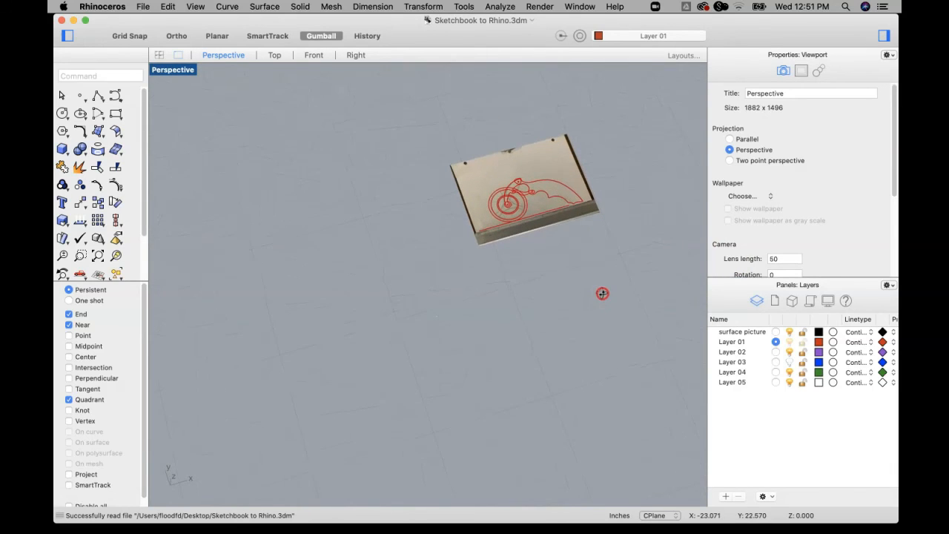
scroll(555, 195, "up", 5)
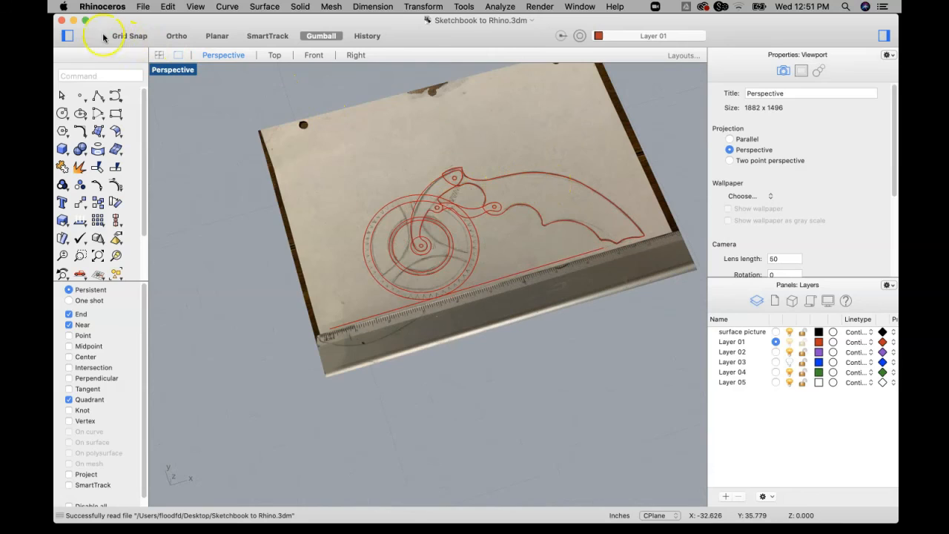
left_click(62, 20)
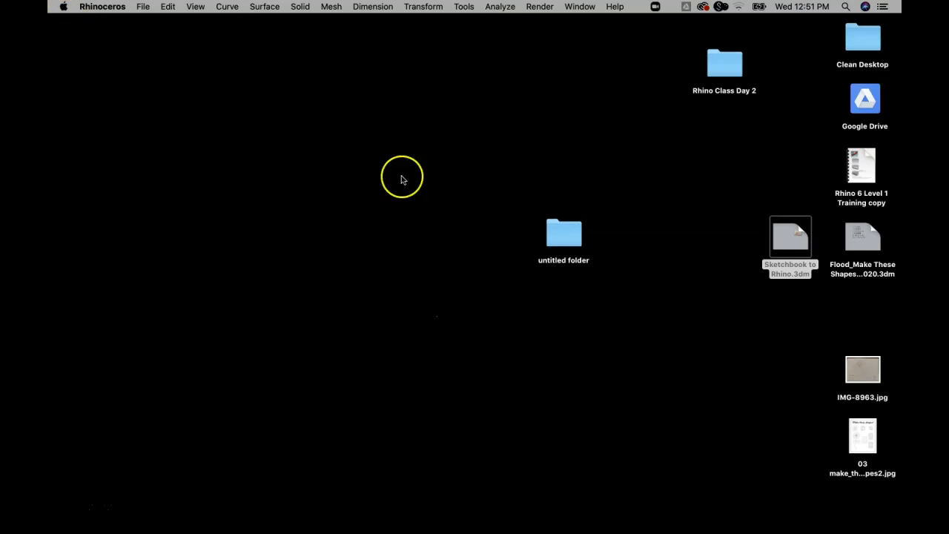
Open the untitled folder in Finder and move IMG-8962.jpg from it to the Trash.
double_click(564, 234)
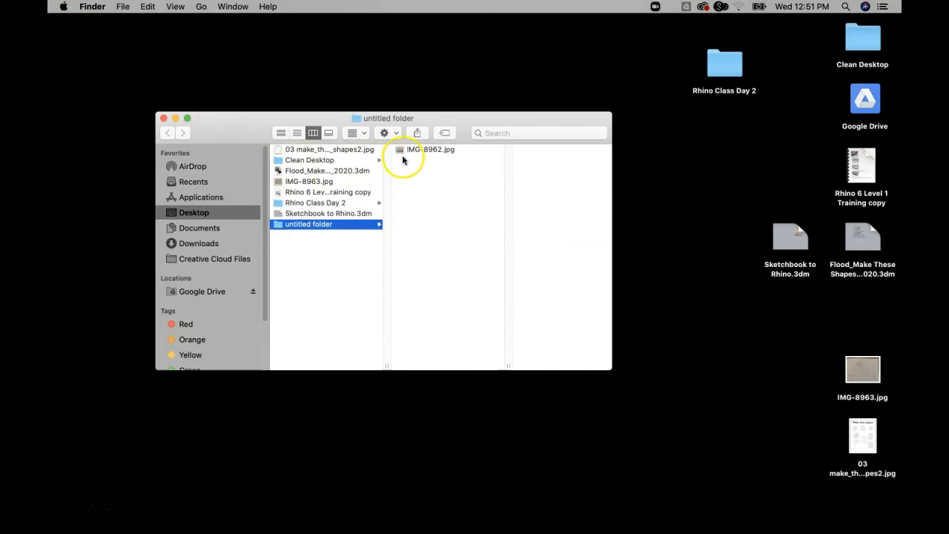
left_click_drag(415, 151, 845, 516)
left_click(682, 203)
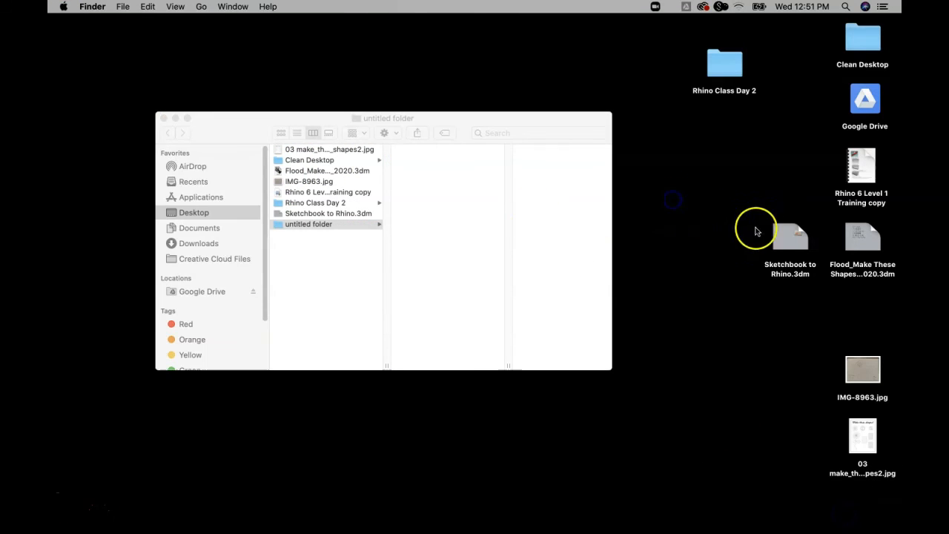
Open Sketchbook to Rhino.3dm with its source image in the Trash, inspect the picture surface, and close the file.
double_click(789, 234)
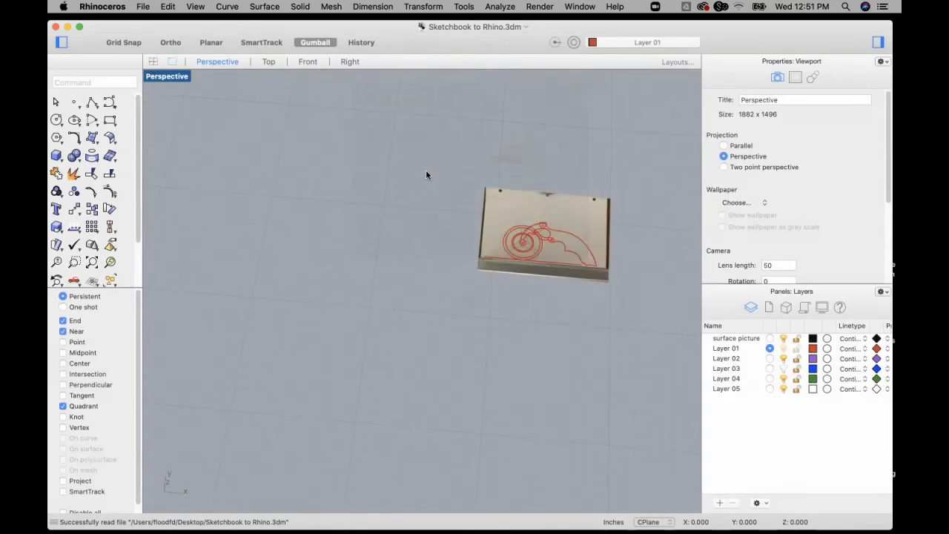
scroll(586, 237, "up", 5)
mouse_move(575, 263)
right_mouse_down()
mouse_move(564, 239)
mouse_move(578, 215)
mouse_move(580, 313)
mouse_move(566, 229)
mouse_move(545, 232)
right_mouse_up()
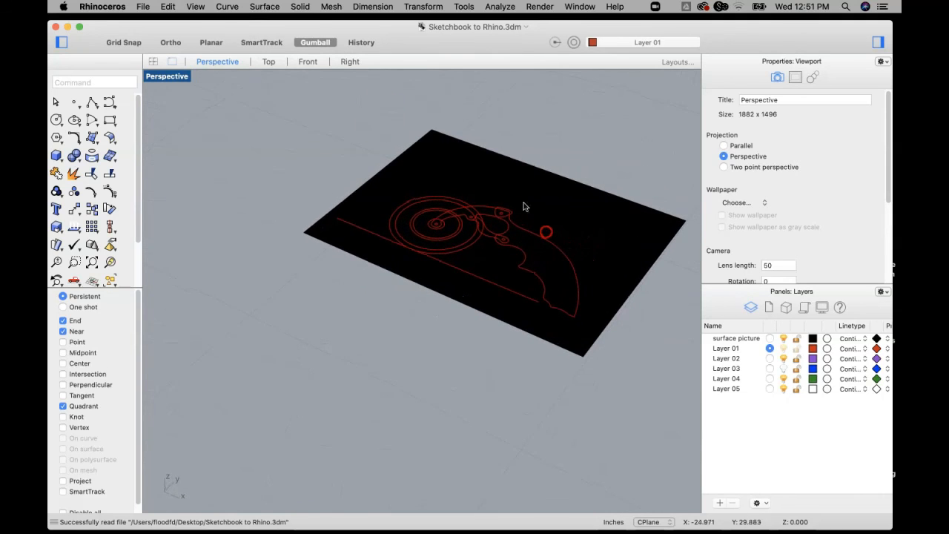
left_click(58, 29)
left_click(57, 28)
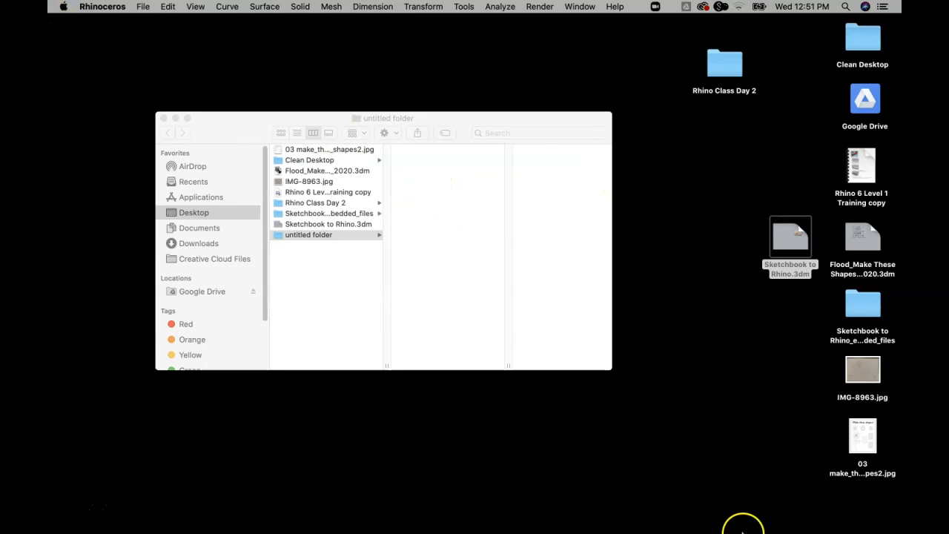
Create a second new folder on the desktop and move IMG-8962.jpg from the Trash and Sketchbook to Rhino.3dm into it.
right_click(653, 349)
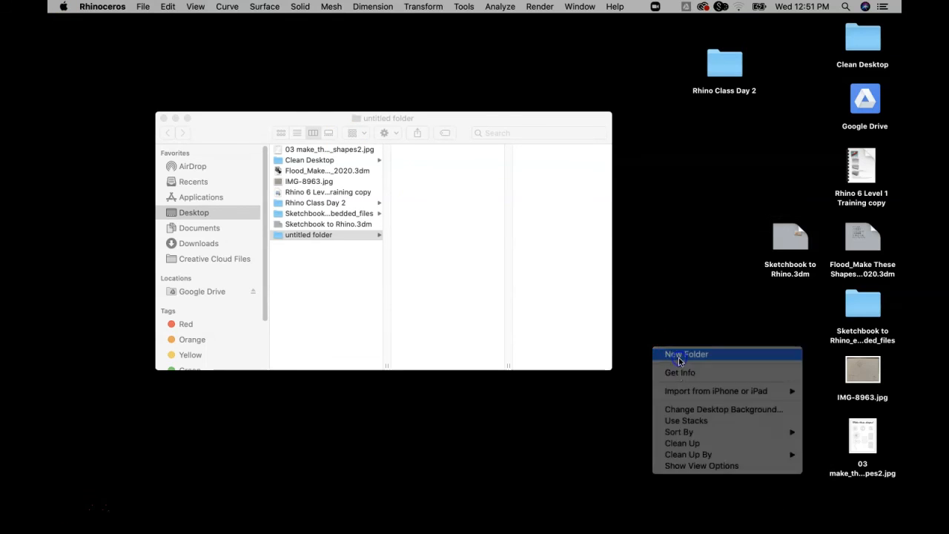
left_click(680, 356)
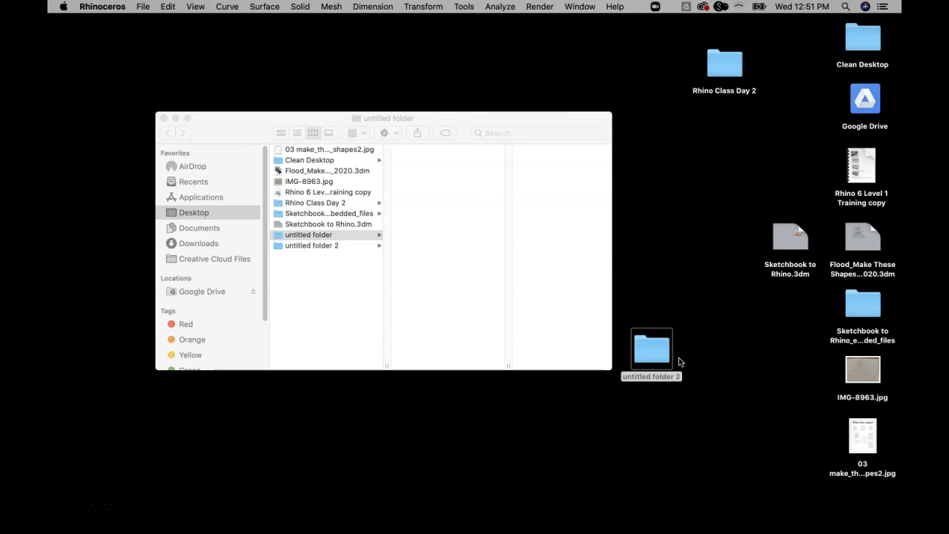
left_click_drag(528, 118, 449, 130)
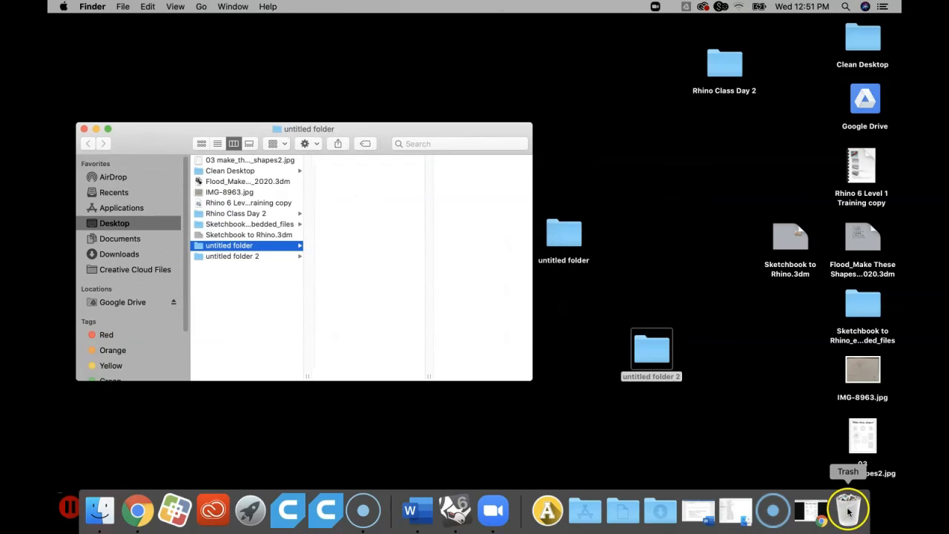
left_click(848, 512)
mouse_move(239, 186)
left_mouse_down()
mouse_move(636, 349)
mouse_move(649, 343)
left_mouse_up()
mouse_move(787, 242)
left_mouse_down()
mouse_move(695, 341)
mouse_move(658, 361)
left_mouse_up()
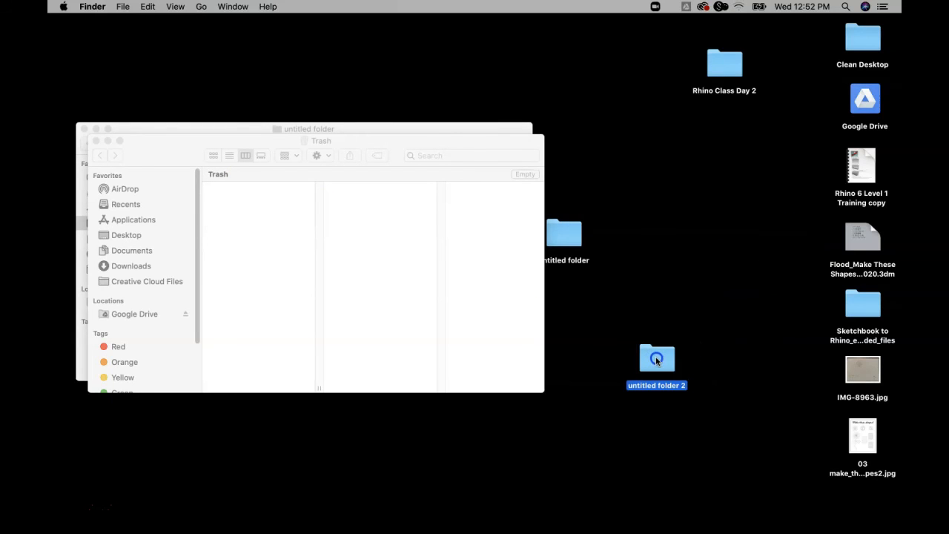
Open Sketchbook to Rhino.3dm from untitled folder 2 and inspect the sketch picture under the traced curves.
double_click(657, 361)
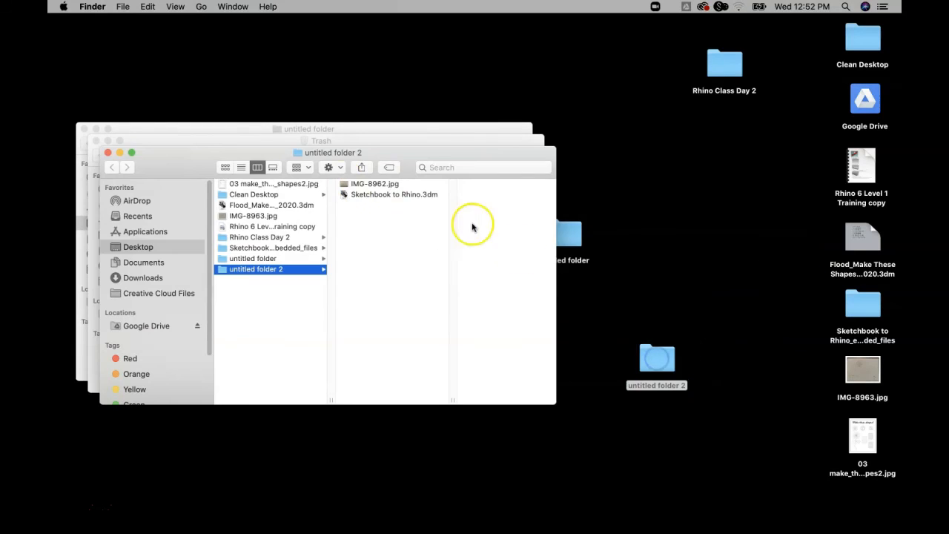
double_click(369, 195)
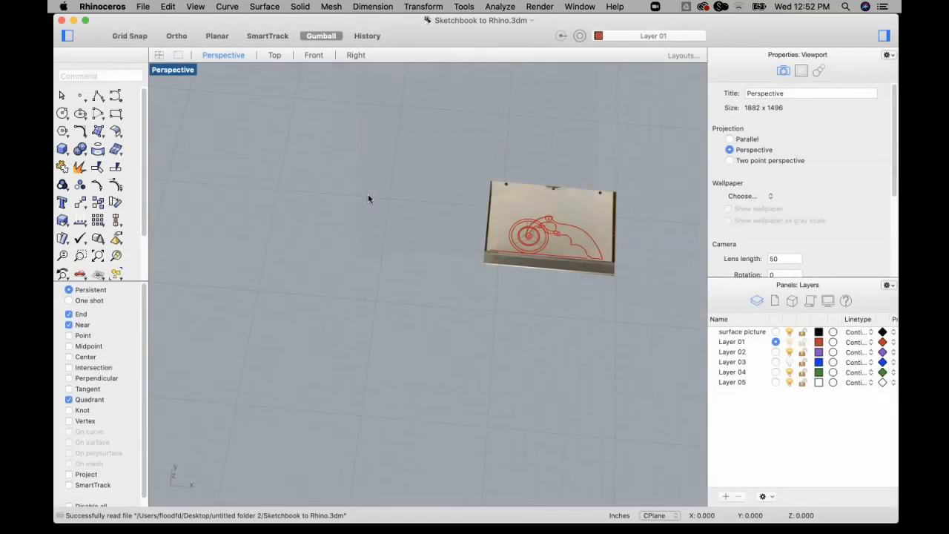
scroll(549, 197, "up", 3)
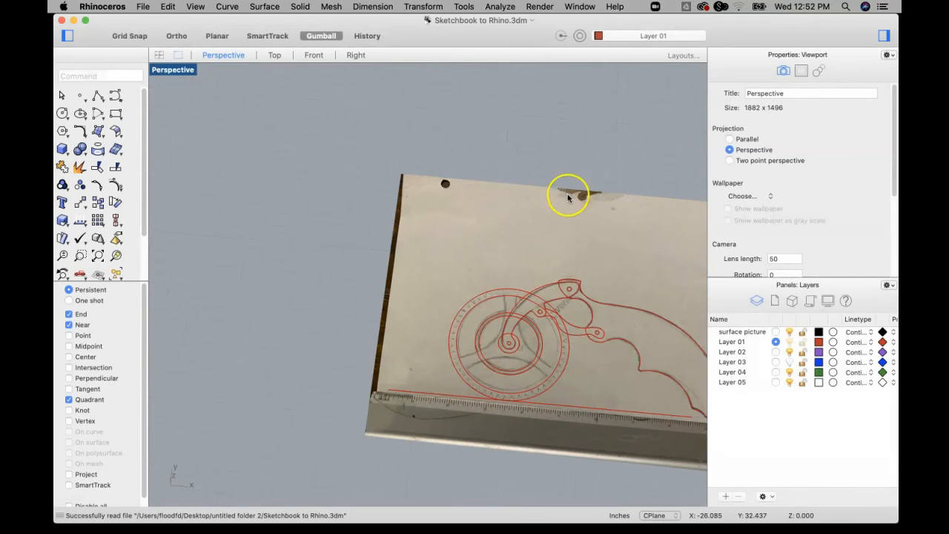
right_click_drag(574, 265, 409, 234, "shift")
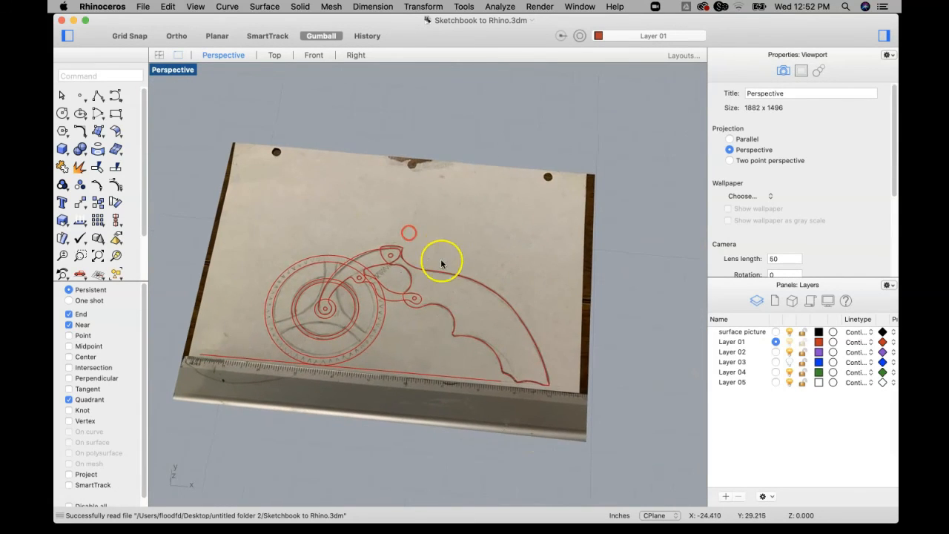
right_click_drag(442, 262, 447, 215)
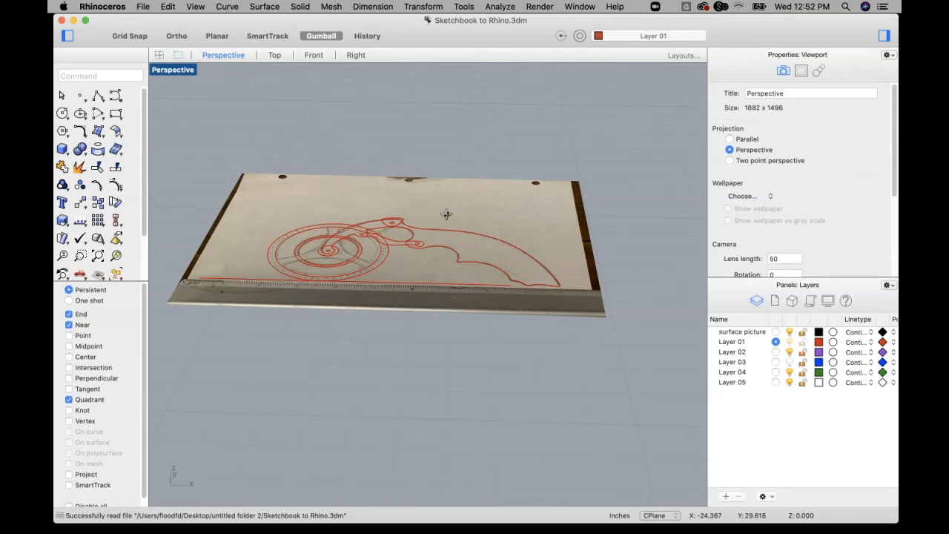
right_click_drag(517, 158, 510, 209)
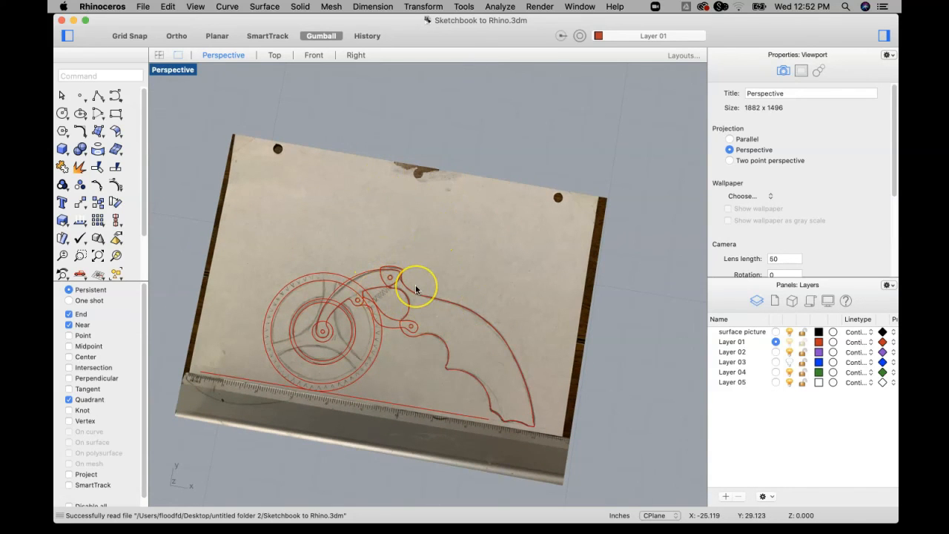